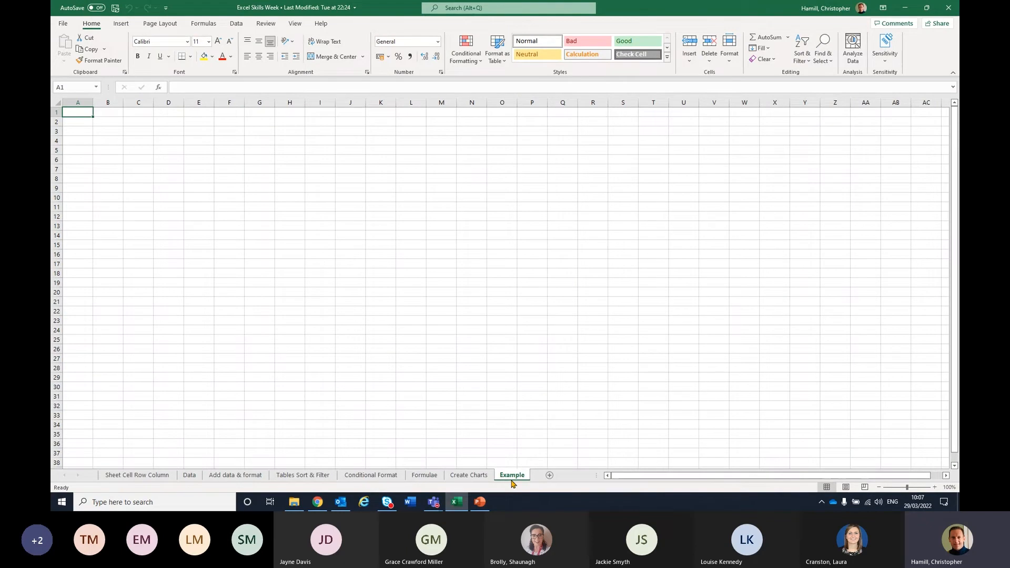
Go from the Example worksheet to the Sheet Cell Row Column worksheet, and from there to the Data worksheet
{"action": "mouse_move", "coordinate": [158, 475]}
{"action": "left_mouse_down"}
{"action": "mouse_move", "coordinate": [197, 463]}
{"action": "mouse_move", "coordinate": [204, 473]}
{"action": "mouse_move", "coordinate": [269, 472]}
{"action": "mouse_move", "coordinate": [264, 478]}
{"action": "left_mouse_up"}
{"action": "mouse_move", "coordinate": [213, 459]}
{"action": "left_mouse_down"}
{"action": "mouse_move", "coordinate": [134, 479]}
{"action": "mouse_move", "coordinate": [76, 463]}
{"action": "mouse_move", "coordinate": [80, 480]}
{"action": "left_mouse_up"}
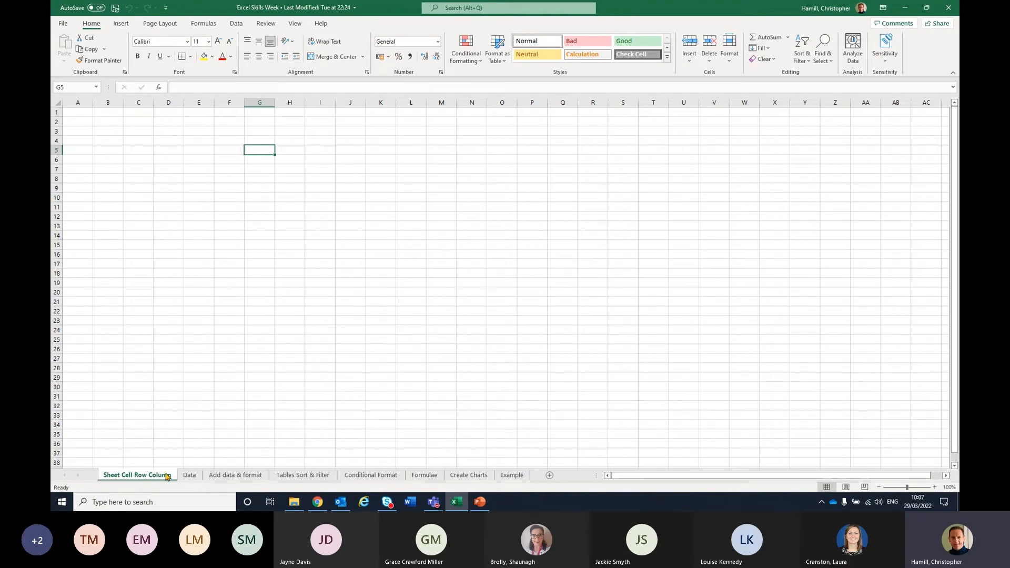
{"action": "key", "text": "alt+Tab"}
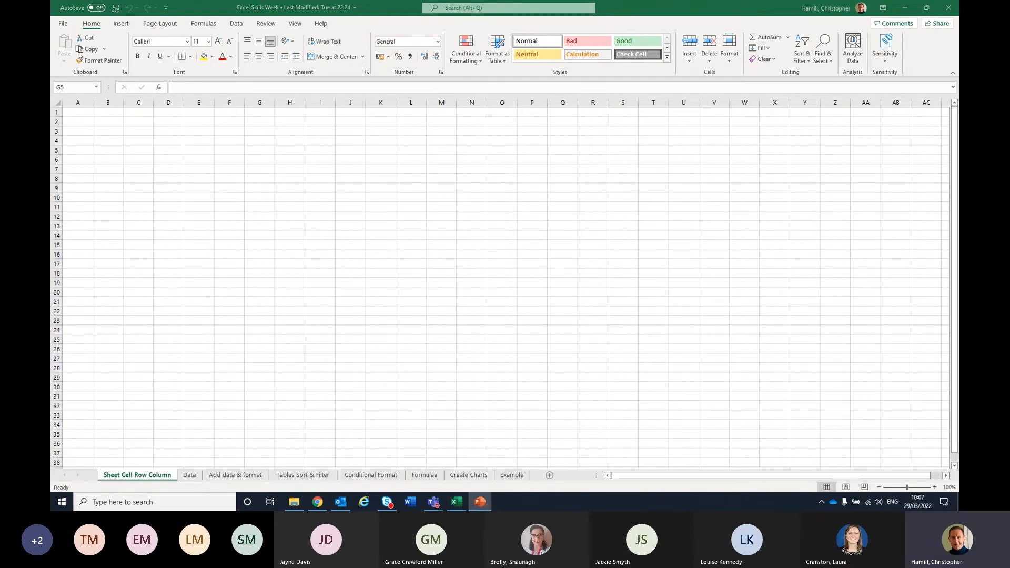
{"action": "left_click", "coordinate": [190, 475]}
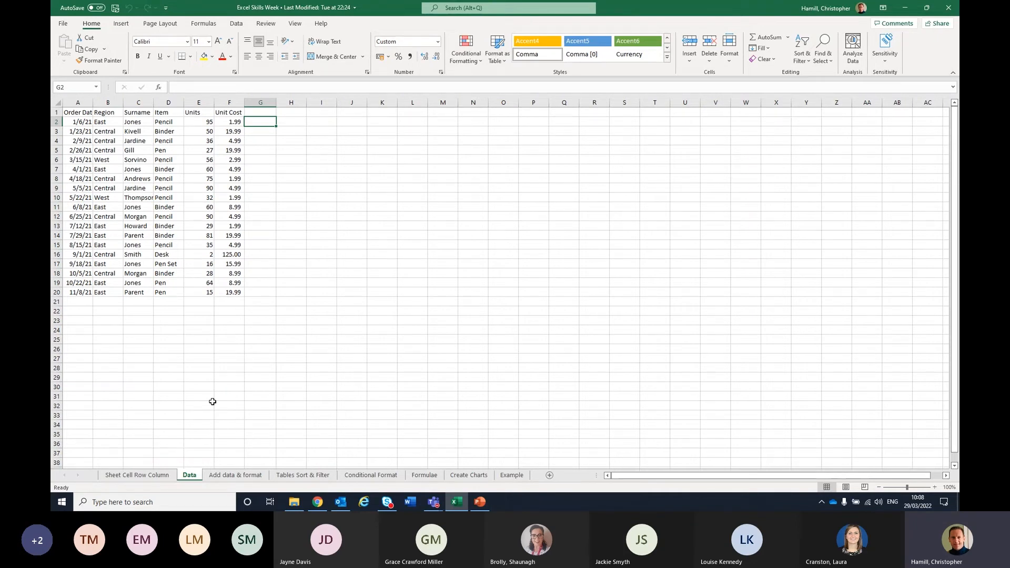
Enter the text "Sample" in cell A23 below the data
{"action": "left_click", "coordinate": [94, 322]}
{"action": "type", "text": "Sample"}
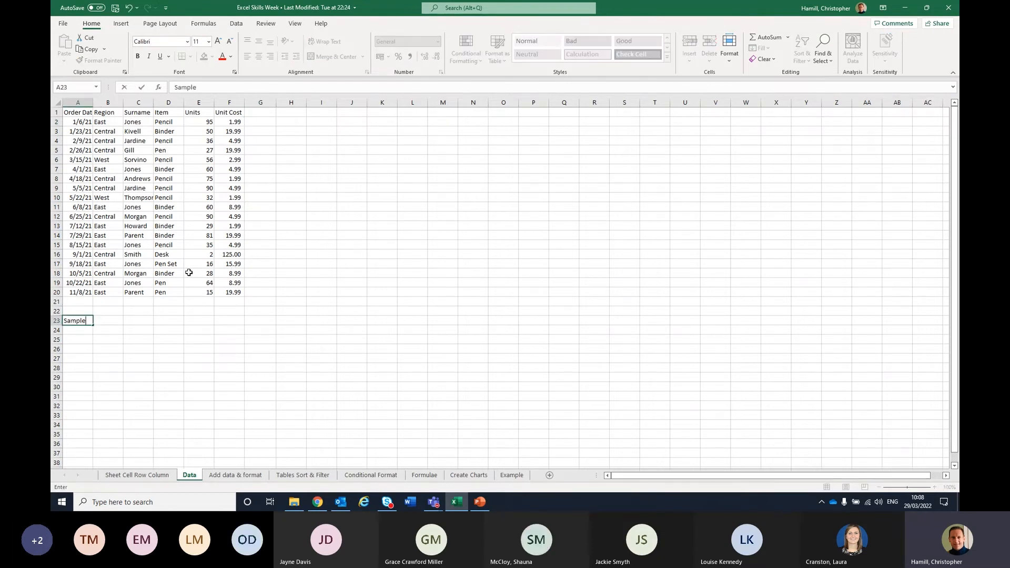
{"action": "key", "text": "Return"}
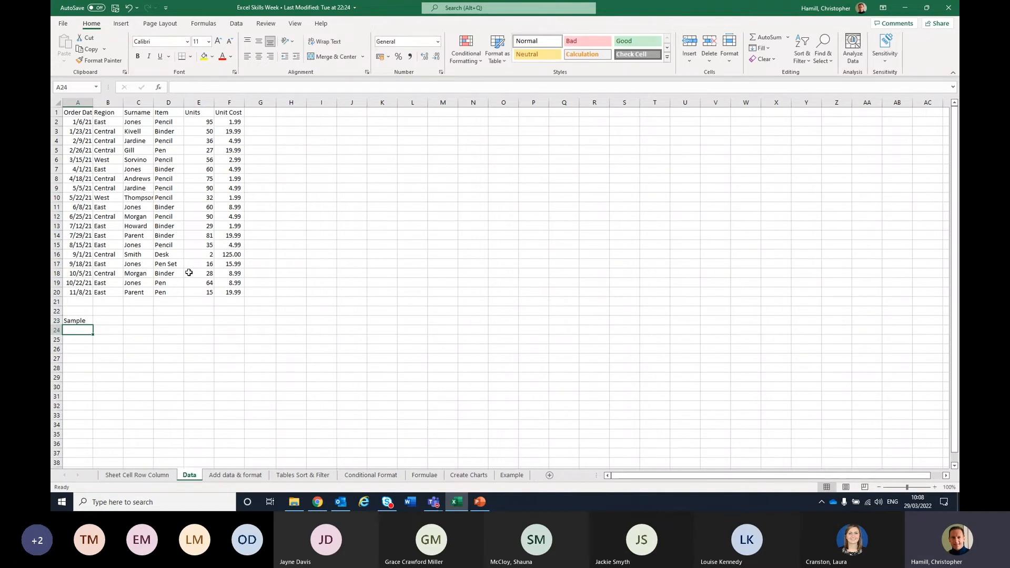
Move through the empty cells below the data and clear the "Sample" text from cell A23
{"action": "key", "text": "Right"}
{"action": "key", "text": "Right"}
{"action": "key", "text": "Right"}
{"action": "key", "text": "Right"}
{"action": "key", "text": "Right"}
{"action": "key", "text": "Right"}
{"action": "key", "text": "Down"}
{"action": "key", "text": "Left"}
{"action": "key", "text": "Left"}
{"action": "key", "text": "Left"}
{"action": "key", "text": "Left"}
{"action": "key", "text": "Left"}
{"action": "key", "text": "Left"}
{"action": "key", "text": "Up"}
{"action": "key", "text": "Up"}
{"action": "key", "text": "BackSpace"}
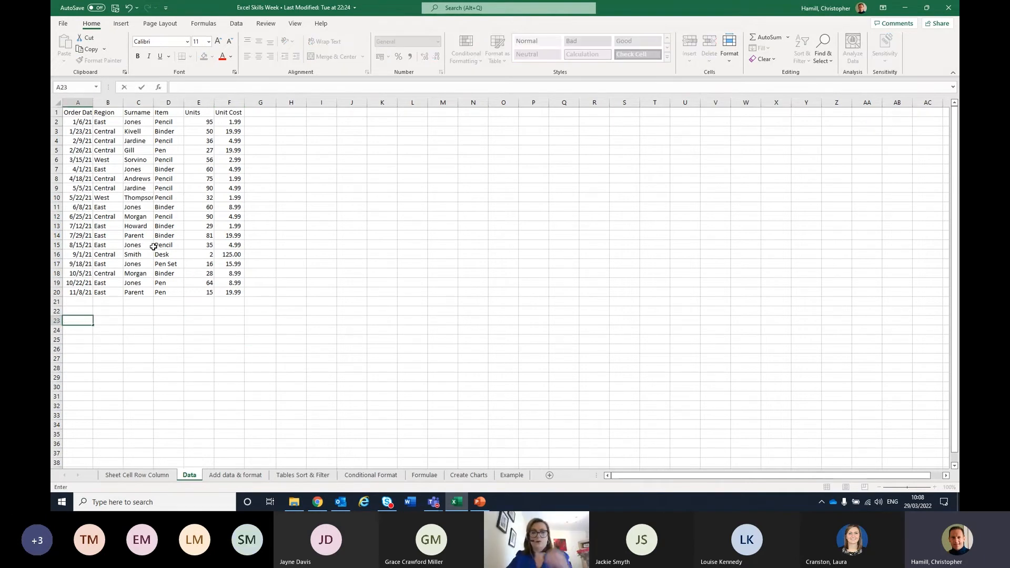
{"action": "key", "text": "Right"}
{"action": "key", "text": "Right"}
{"action": "key", "text": "Right"}
{"action": "key", "text": "Right"}
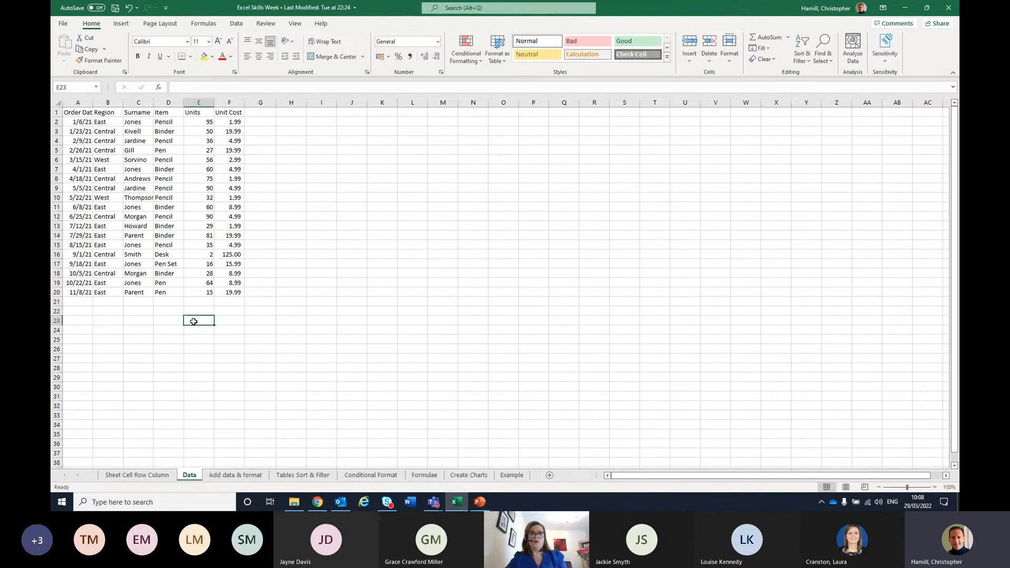
Look at the data import options and step through each field of the first record, cells A2 to F2
{"action": "left_click", "coordinate": [237, 23]}
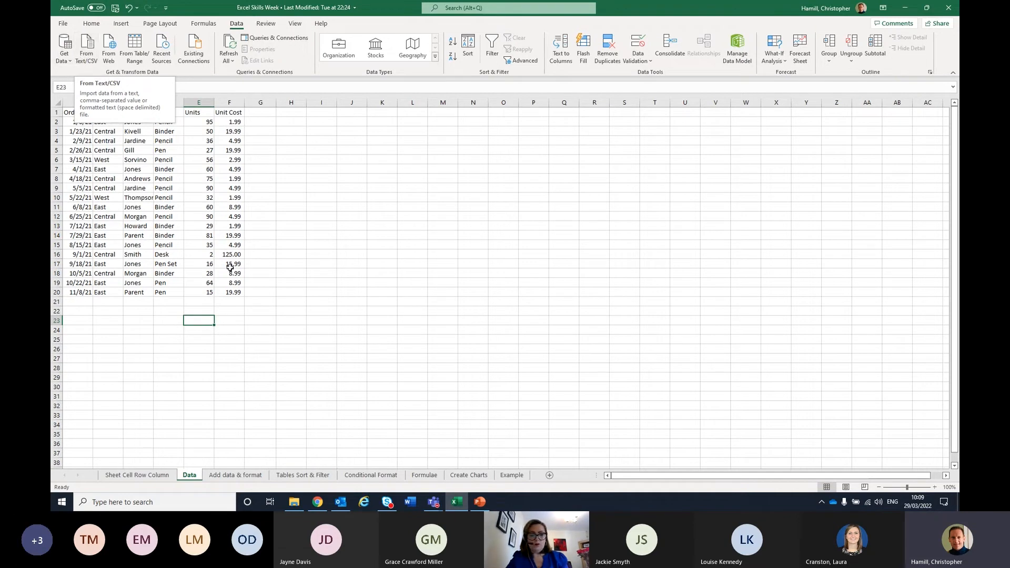
{"action": "left_click", "coordinate": [79, 122]}
{"action": "left_click", "coordinate": [108, 122]}
{"action": "left_click", "coordinate": [137, 122]}
{"action": "left_click", "coordinate": [169, 122]}
{"action": "left_click", "coordinate": [204, 120]}
{"action": "left_click", "coordinate": [231, 122]}
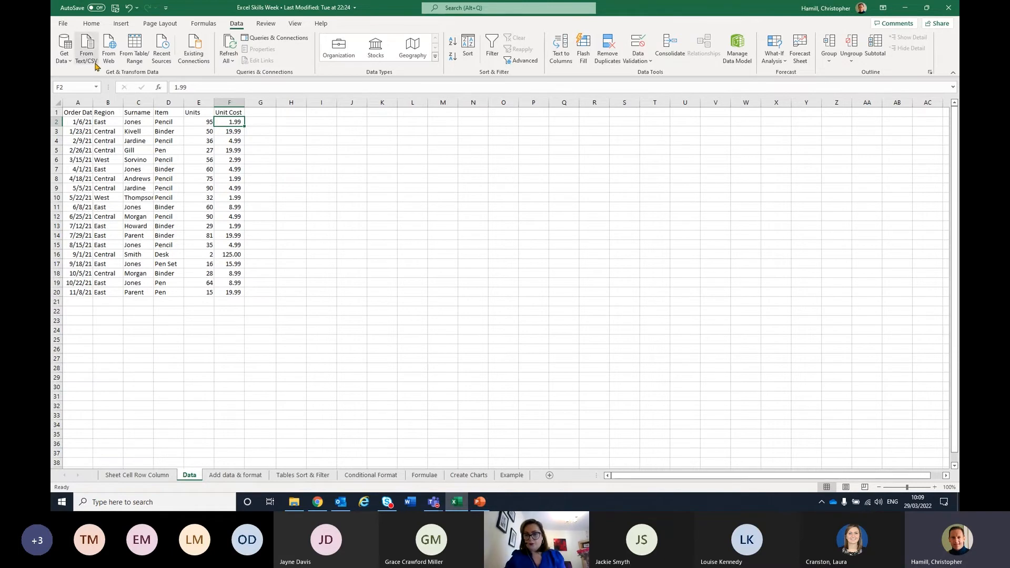
Examine the list of sources offered by Get Data, then close it without importing anything
{"action": "left_click", "coordinate": [70, 62]}
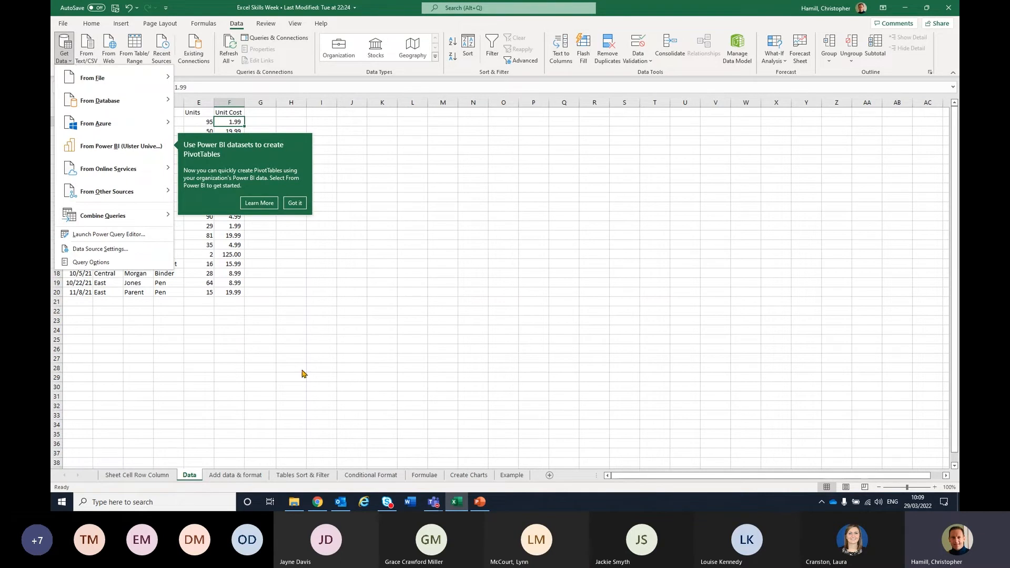
{"action": "left_click", "coordinate": [295, 346]}
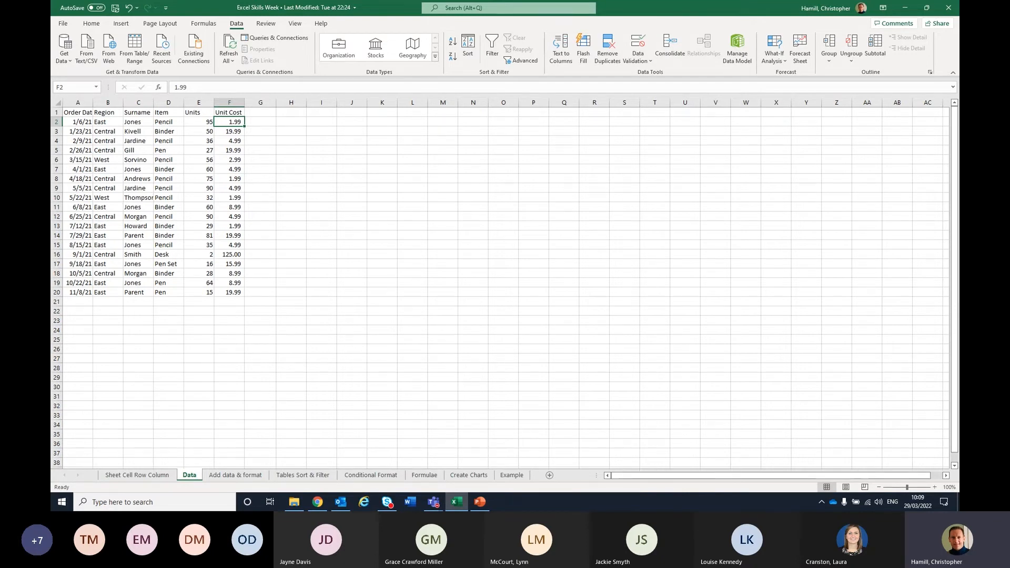
{"action": "key", "text": "alt+Tab"}
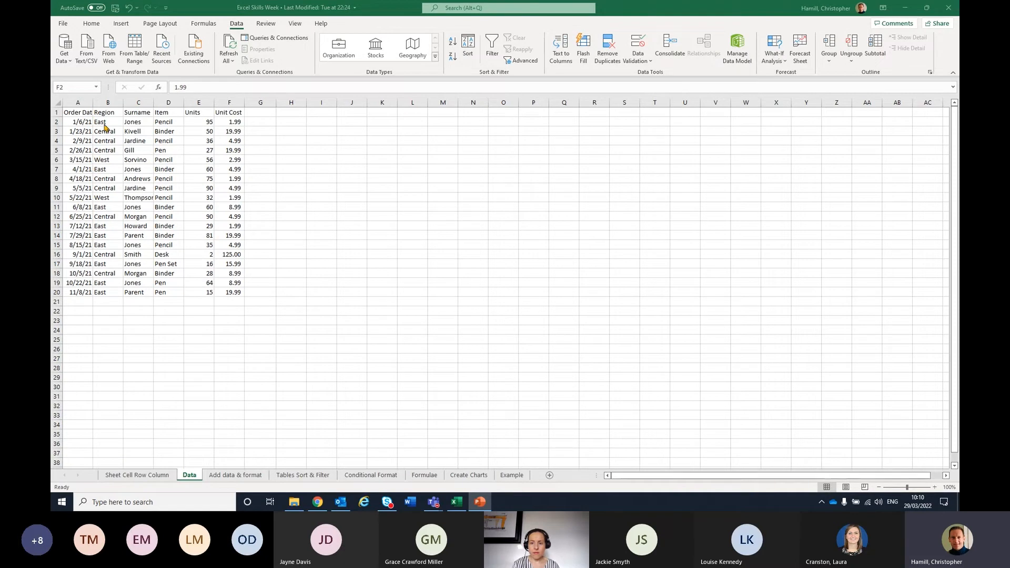
Narrow column A slightly and wrap the Order Date header text in cell A1
{"action": "mouse_move", "coordinate": [93, 103]}
{"action": "left_mouse_down"}
{"action": "mouse_move", "coordinate": [112, 103]}
{"action": "mouse_move", "coordinate": [89, 103]}
{"action": "left_mouse_up"}
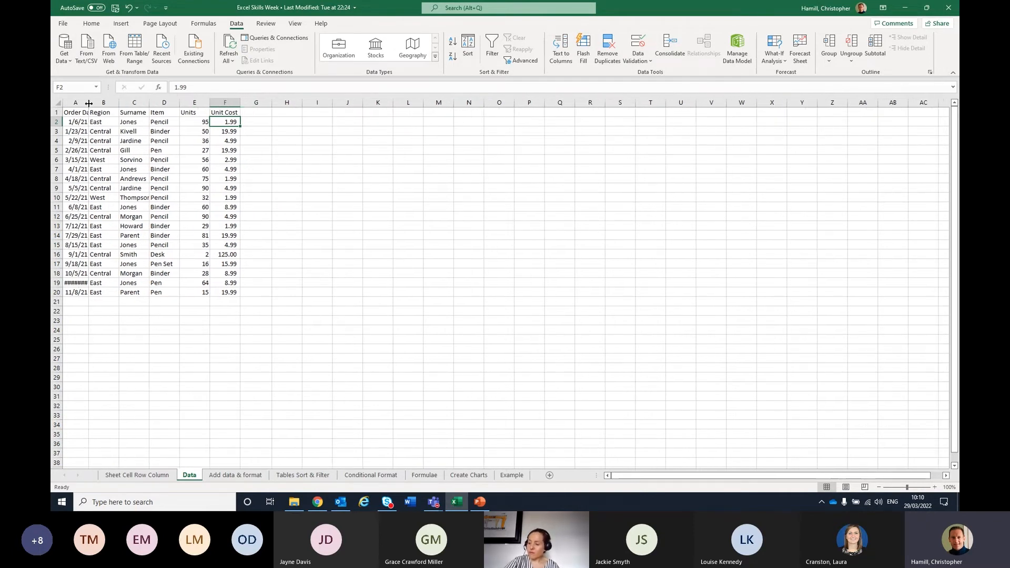
{"action": "left_click", "coordinate": [84, 114]}
{"action": "left_click", "coordinate": [91, 23]}
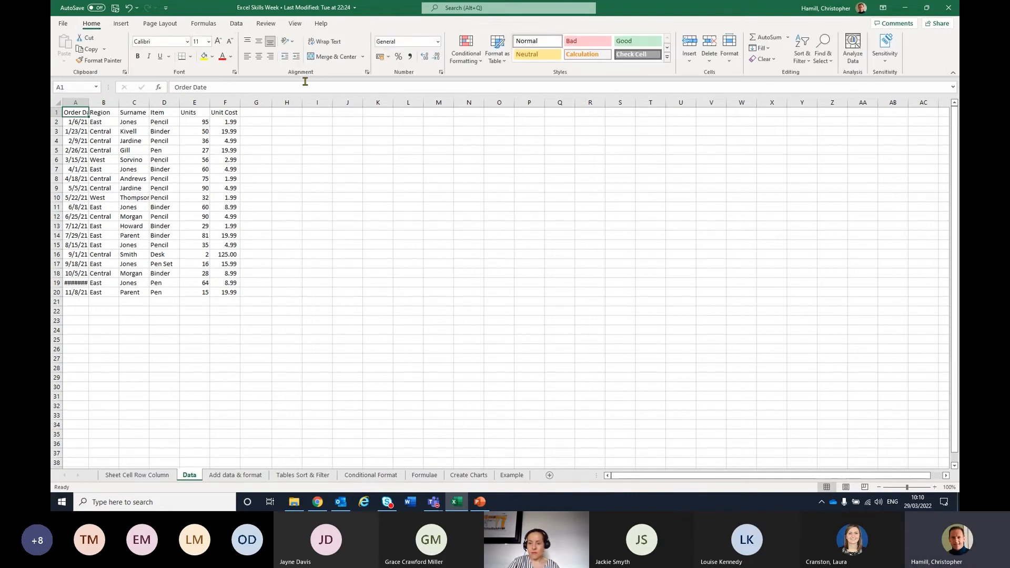
{"action": "left_click", "coordinate": [327, 42]}
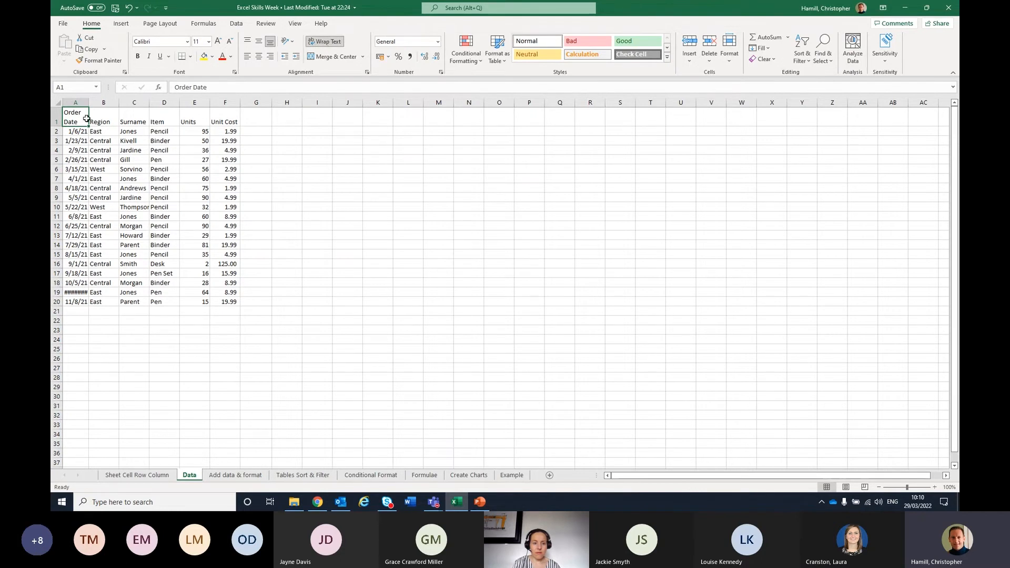
Turn off text wrapping for the Order Date header and autofit column A to its contents
{"action": "mouse_move", "coordinate": [58, 136]}
{"action": "left_mouse_down"}
{"action": "mouse_move", "coordinate": [59, 168]}
{"action": "mouse_move", "coordinate": [58, 136]}
{"action": "left_mouse_up"}
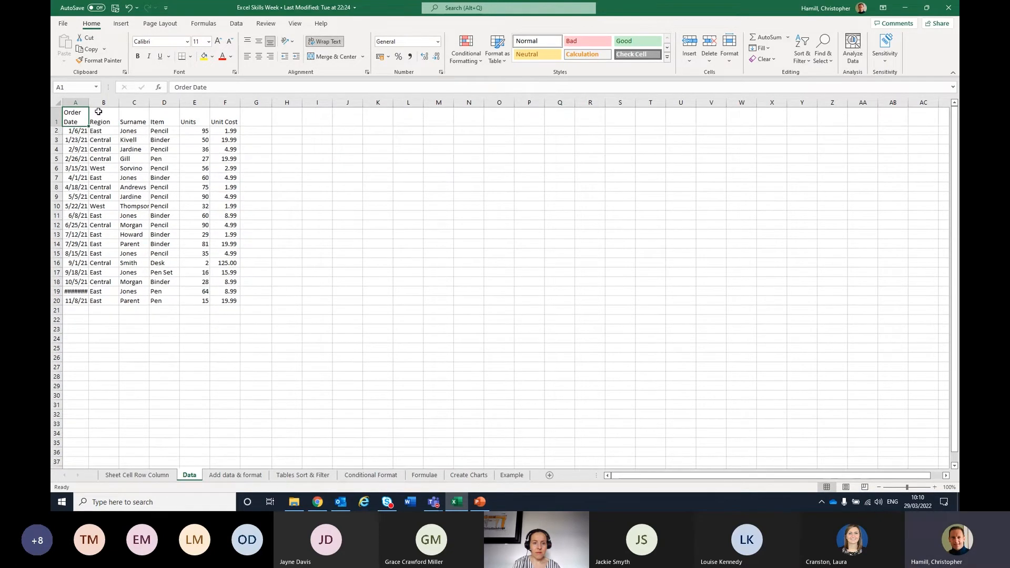
{"action": "left_click", "coordinate": [324, 42]}
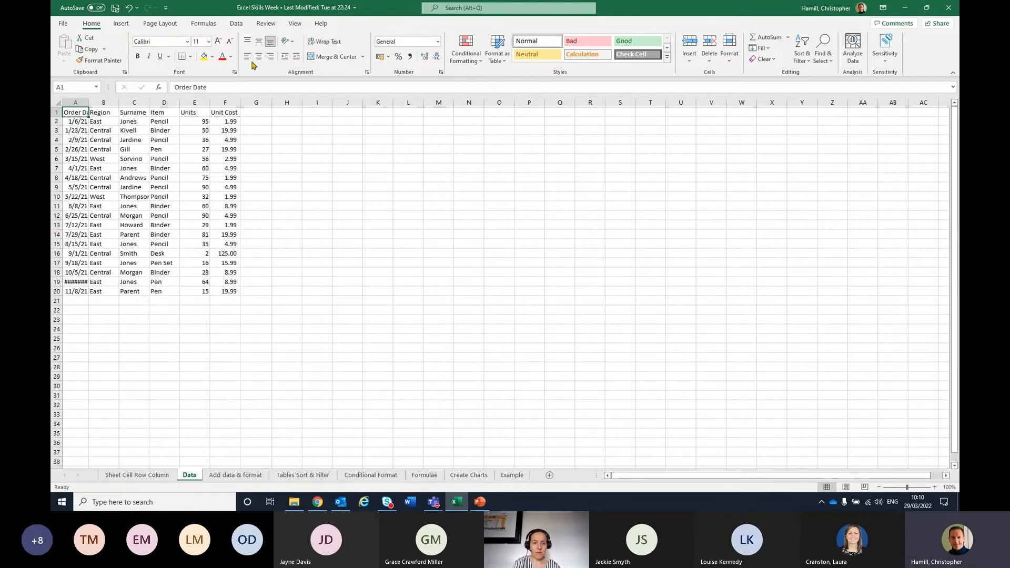
{"action": "double_click", "coordinate": [88, 105]}
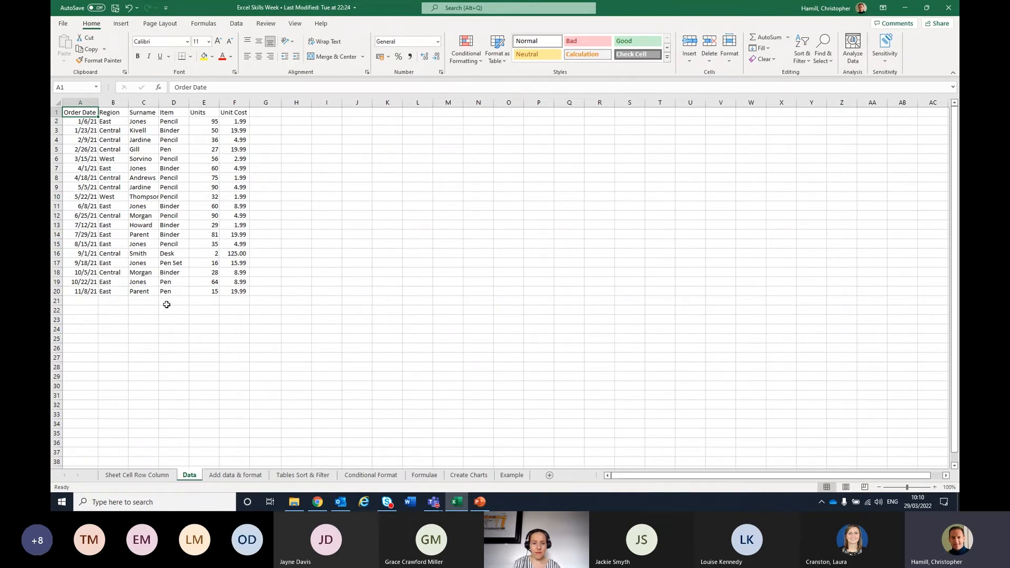
Select row 20 and examine the commands available for inserting, deleting or resizing rows
{"action": "left_click", "coordinate": [57, 291]}
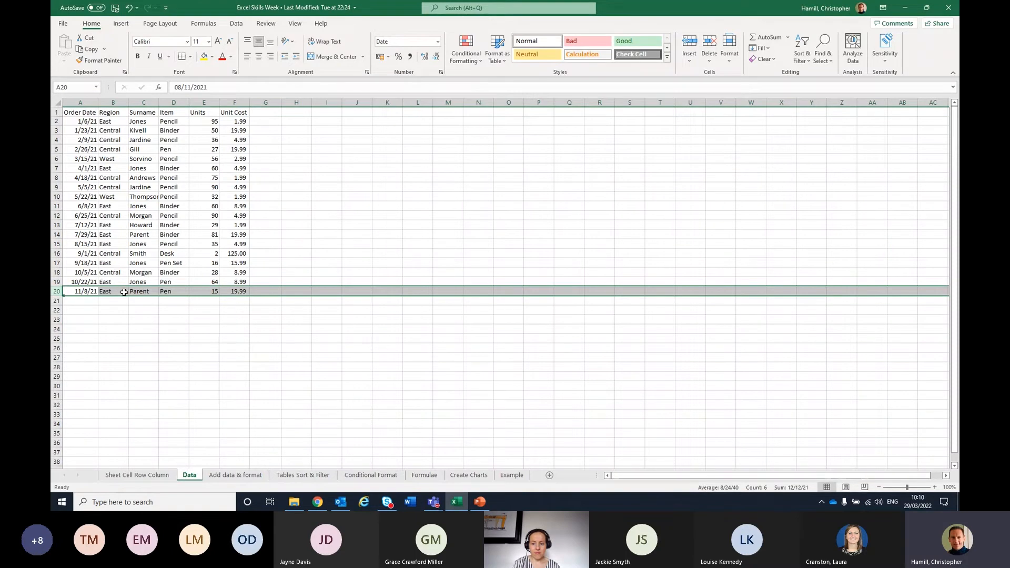
{"action": "right_click", "coordinate": [61, 295]}
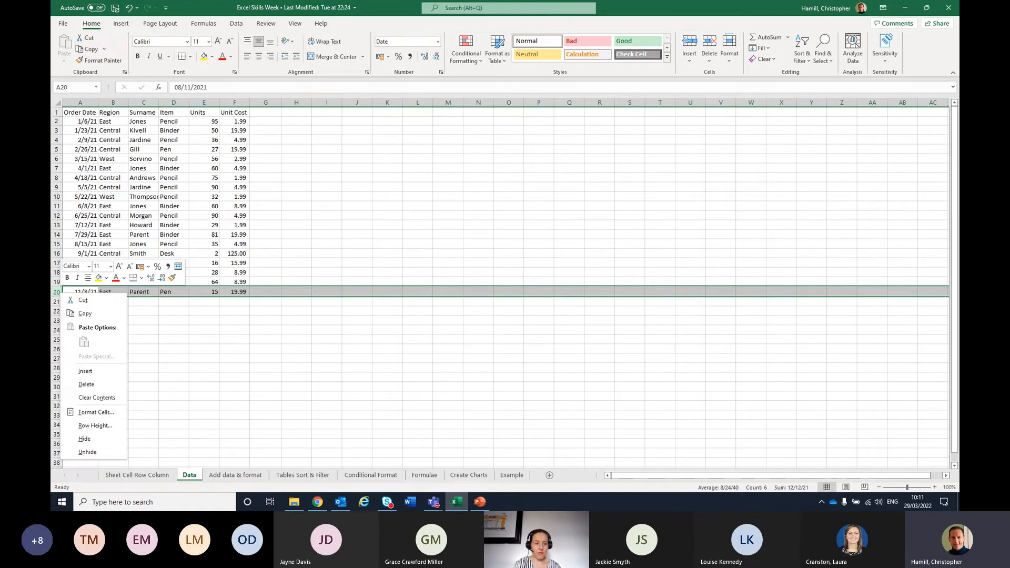
{"action": "key", "text": "alt+Tab"}
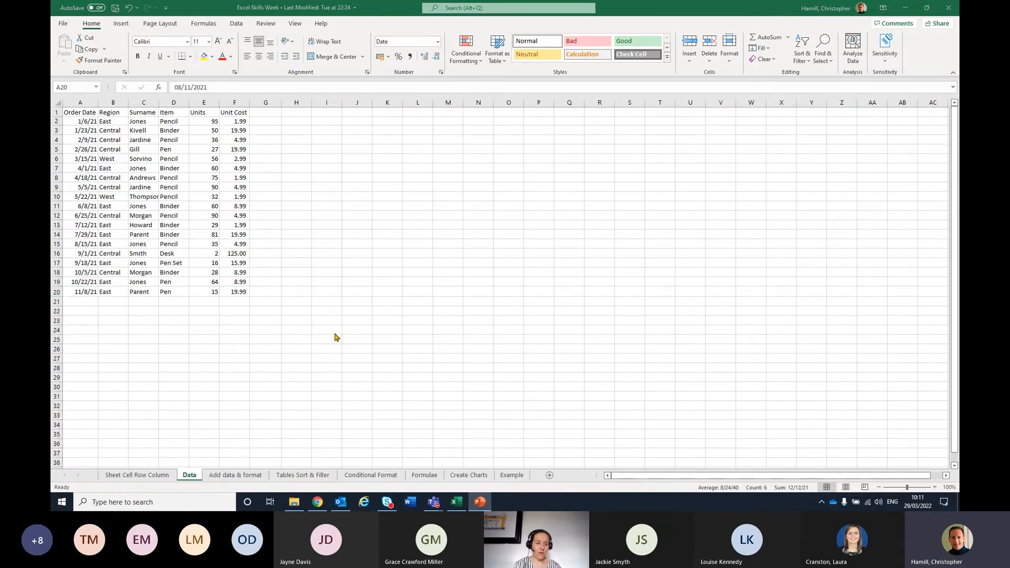
{"action": "key", "text": "alt+Tab"}
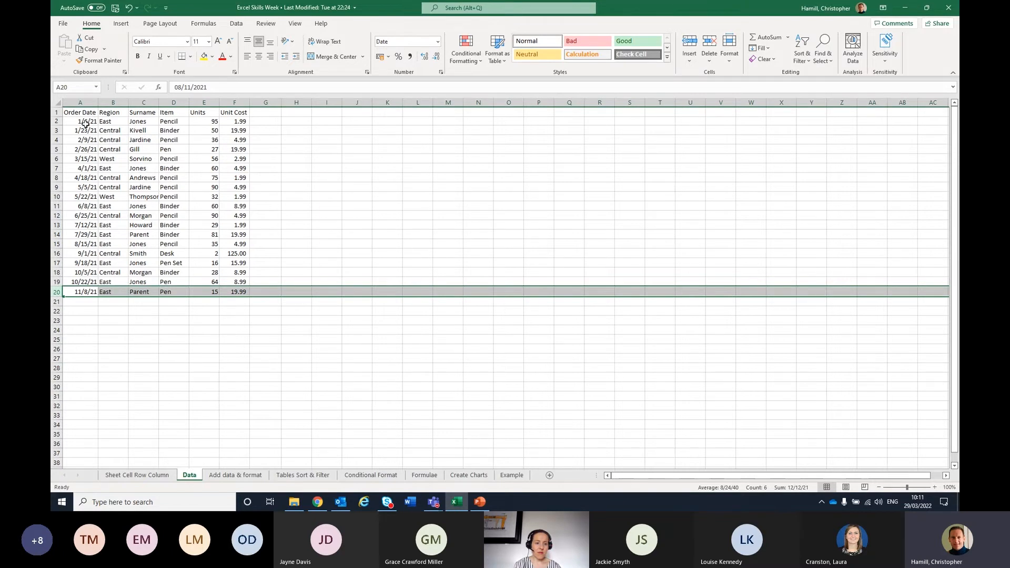
Make the column headers in A1:F1 bold, italic and underlined
{"action": "left_click_drag", "start_coordinate": [76, 113], "coordinate": [216, 114]}
{"action": "left_click", "coordinate": [138, 56]}
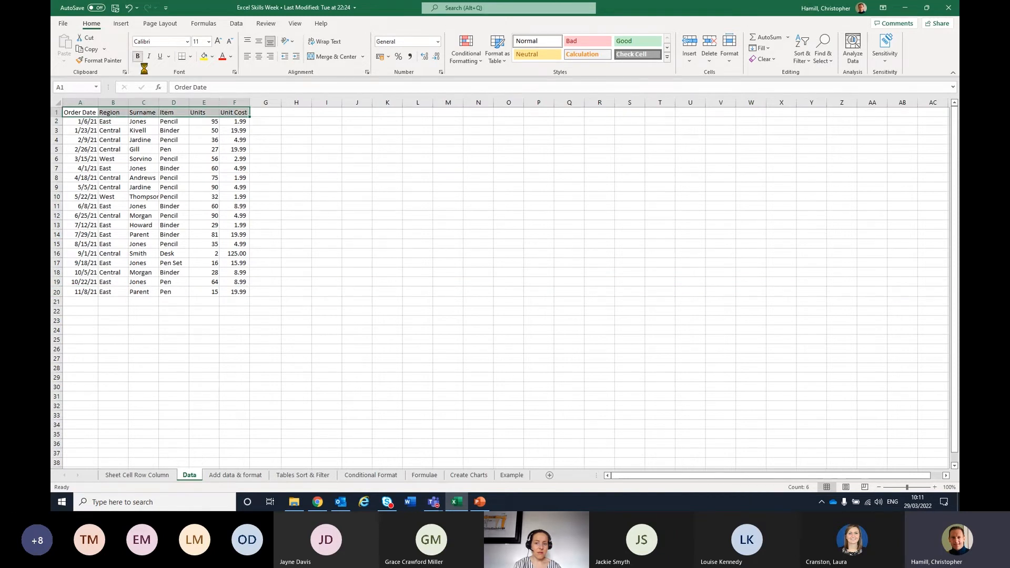
{"action": "left_click", "coordinate": [149, 56]}
{"action": "left_click", "coordinate": [160, 57]}
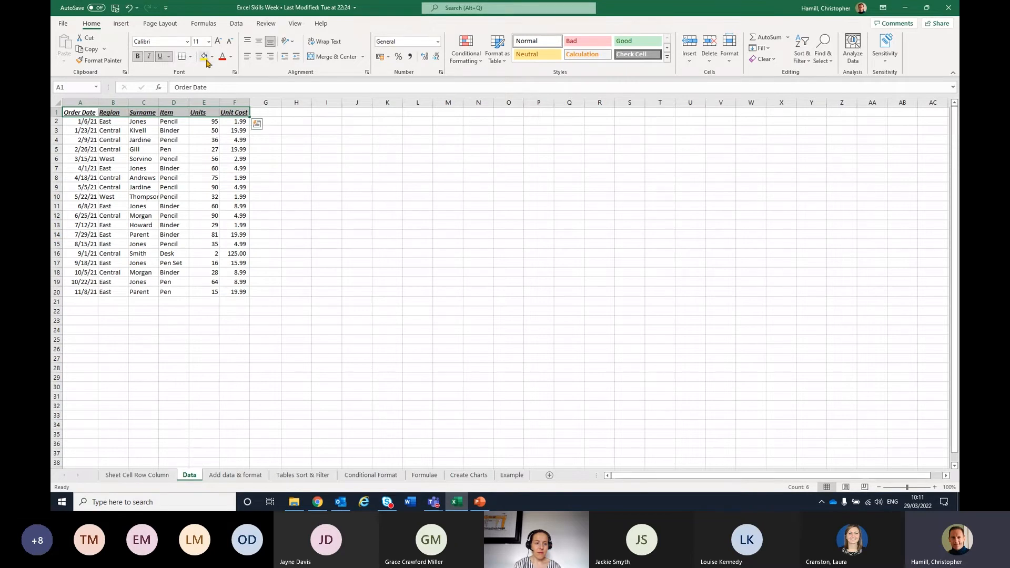
Give the header cells A1:F1 a white font colour and a black fill
{"action": "left_click", "coordinate": [229, 61]}
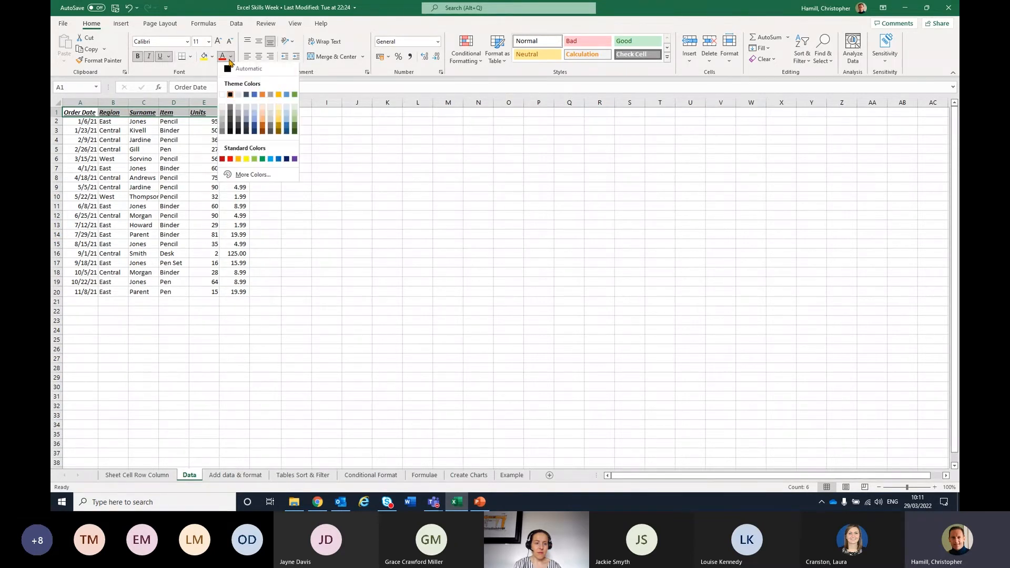
{"action": "left_click", "coordinate": [223, 93]}
{"action": "left_click", "coordinate": [212, 57]}
{"action": "left_click", "coordinate": [215, 87]}
{"action": "left_click_drag", "start_coordinate": [376, 356], "coordinate": [371, 353]}
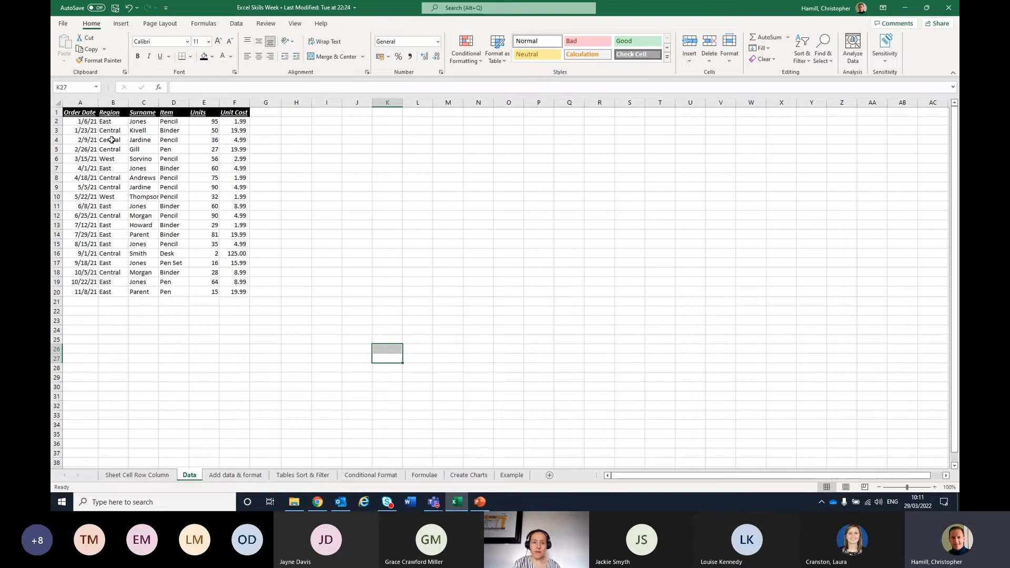
Autofit the Surname column and apply the Currency format to the Unit Cost values in F2:F20
{"action": "double_click", "coordinate": [159, 102]}
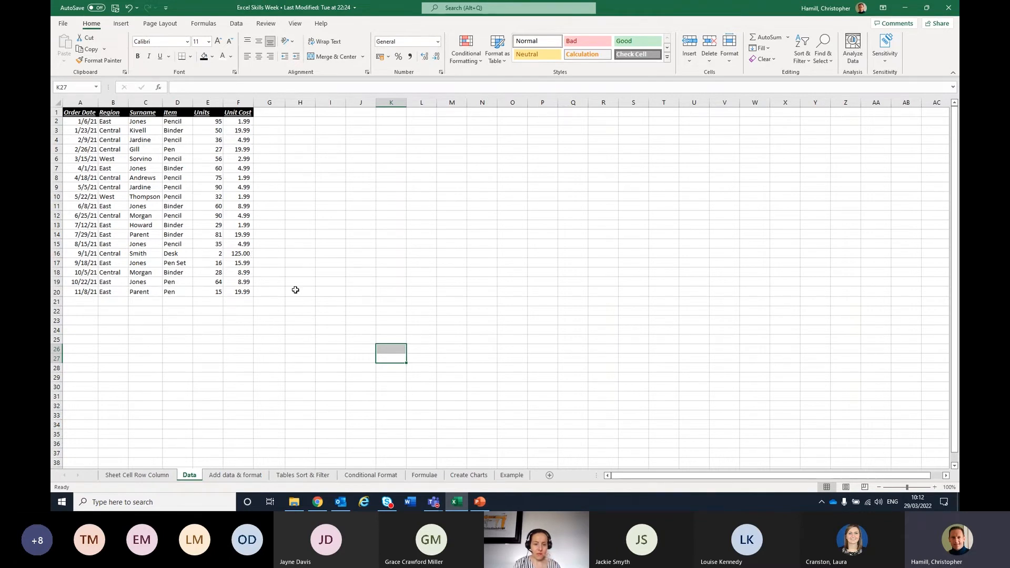
{"action": "left_click_drag", "start_coordinate": [245, 122], "coordinate": [254, 294]}
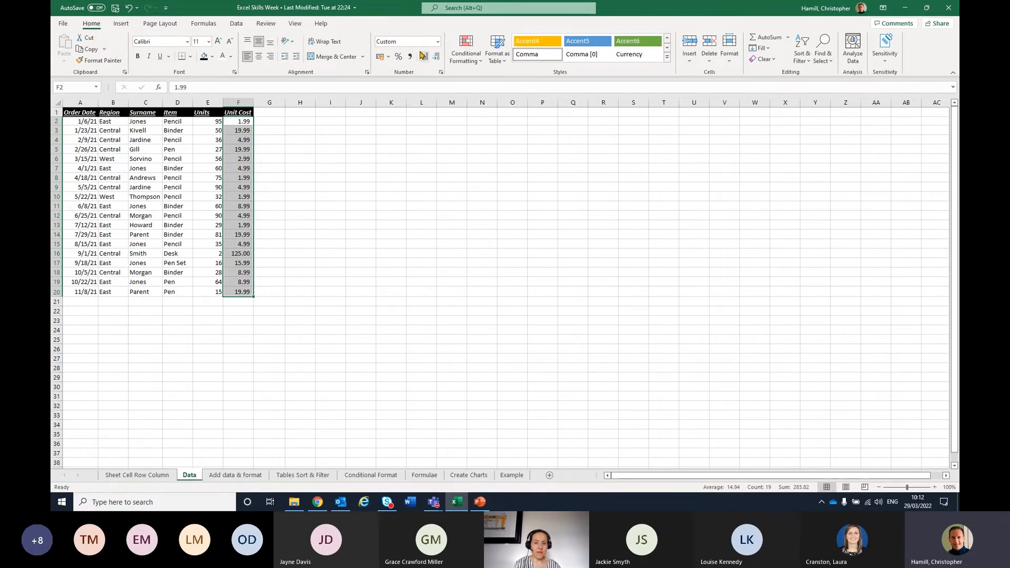
{"action": "left_click", "coordinate": [437, 42]}
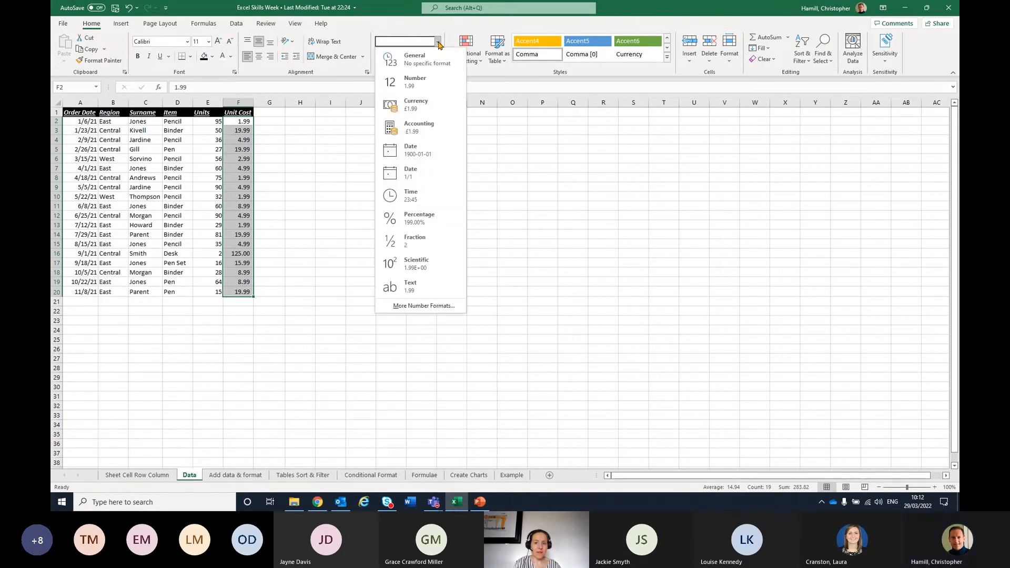
{"action": "left_click", "coordinate": [436, 105]}
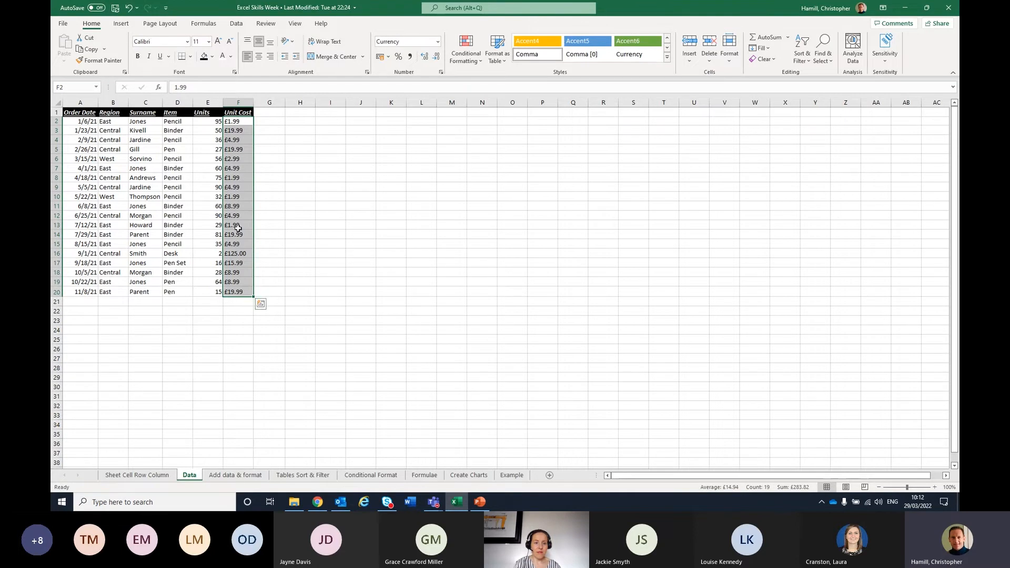
Apply the Number format to the Units values in E2:E20
{"action": "left_click", "coordinate": [208, 120]}
{"action": "left_click_drag", "start_coordinate": [209, 120], "coordinate": [213, 291]}
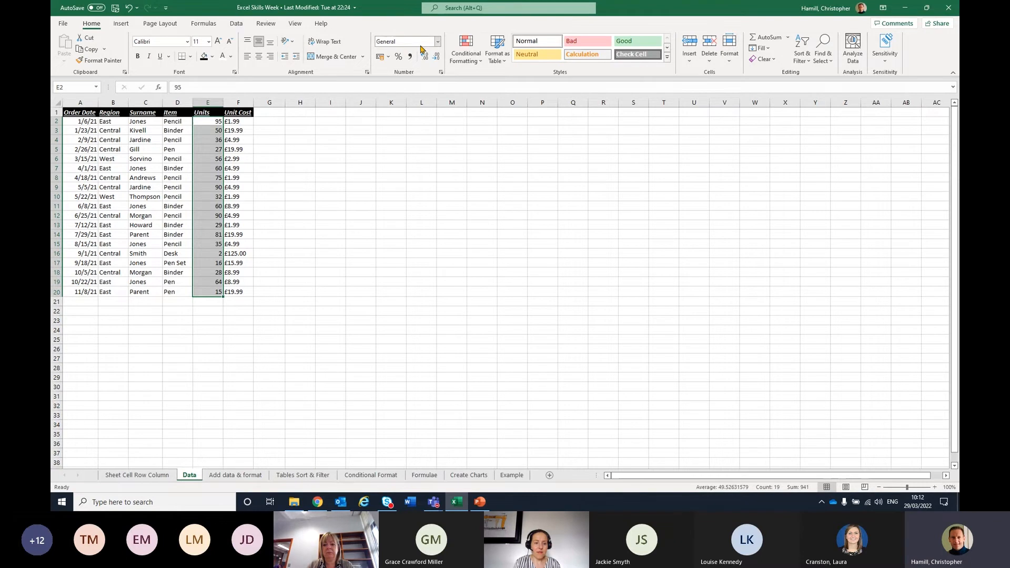
{"action": "left_click", "coordinate": [438, 43]}
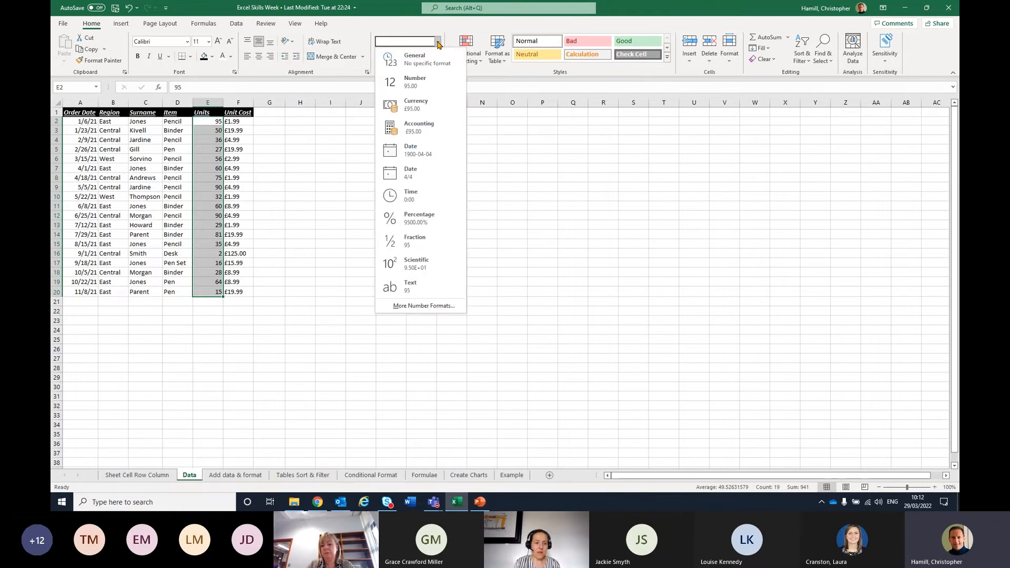
{"action": "left_click", "coordinate": [430, 85]}
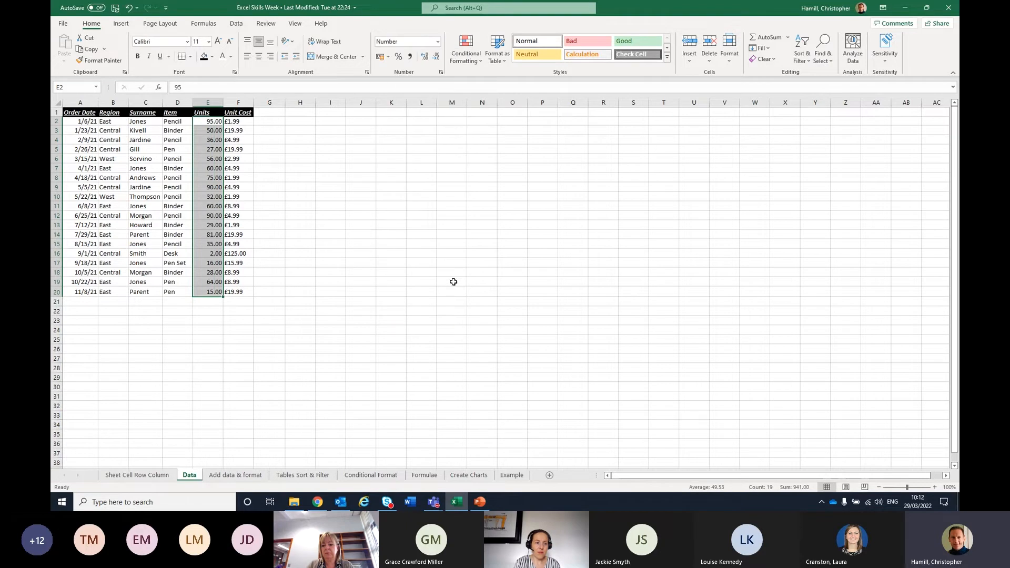
Apply the month/day date format to the Order Date values in A2:A20, and replace it with the year-month-day date format
{"action": "left_click_drag", "start_coordinate": [86, 122], "coordinate": [92, 291]}
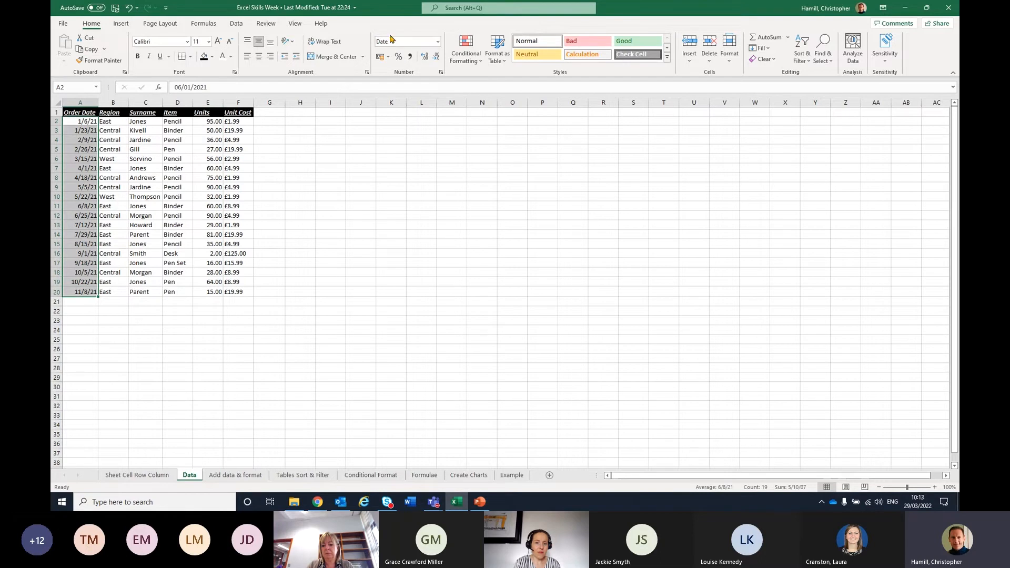
{"action": "left_click", "coordinate": [438, 41]}
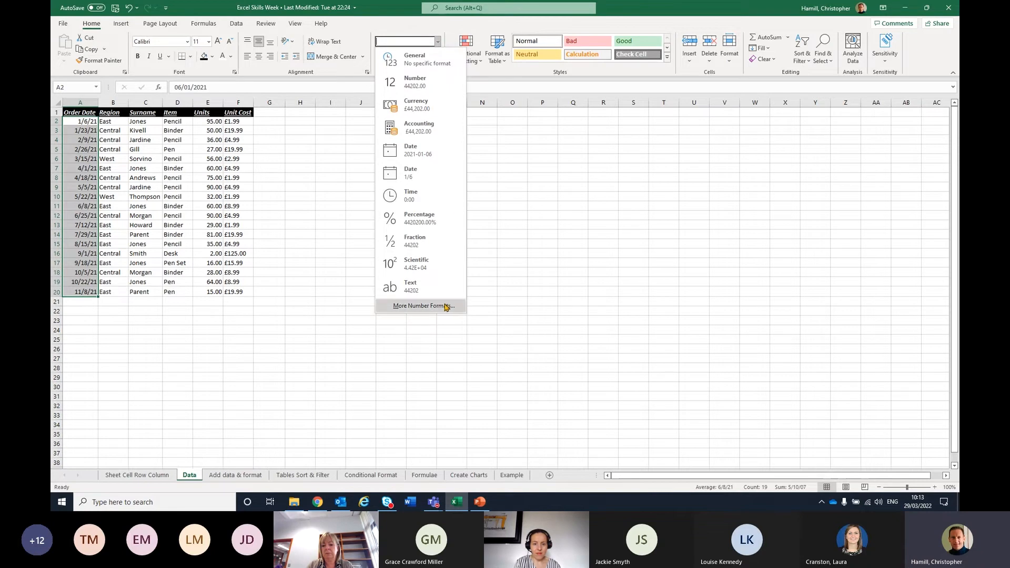
{"action": "left_click", "coordinate": [398, 169]}
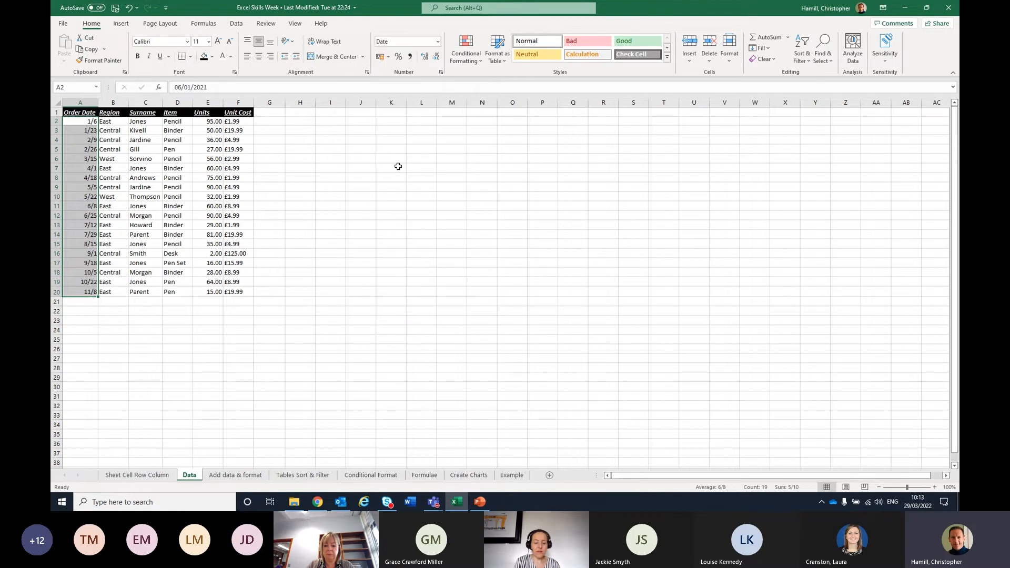
{"action": "left_click", "coordinate": [437, 43]}
{"action": "left_click", "coordinate": [444, 155]}
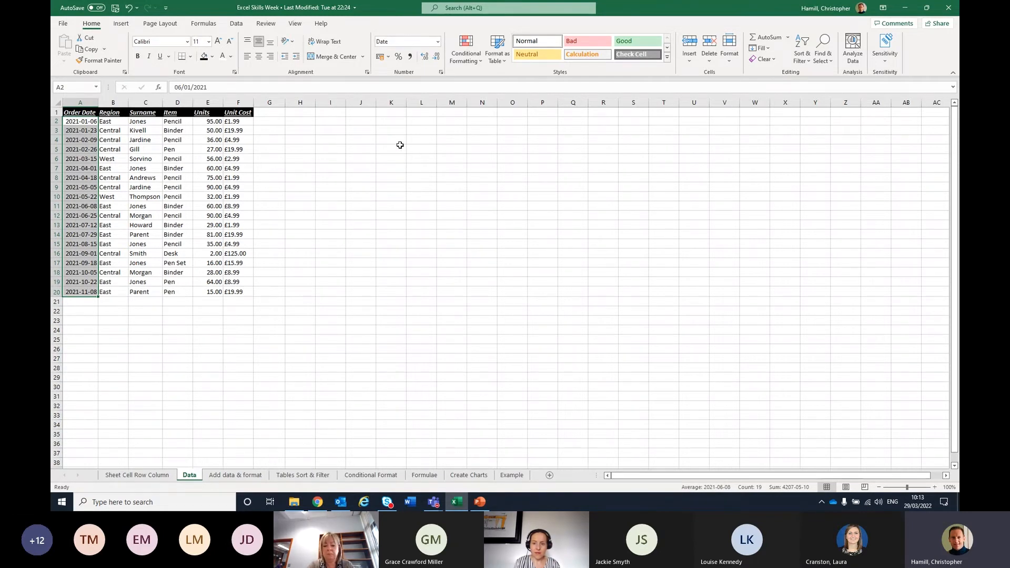
{"action": "key", "text": "alt+Tab"}
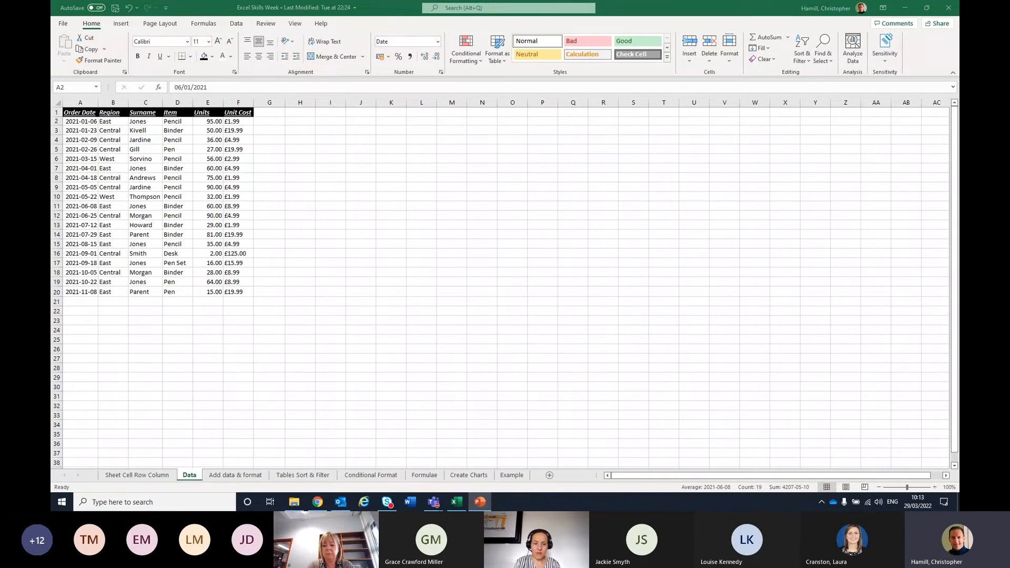
{"action": "left_click", "coordinate": [293, 475]}
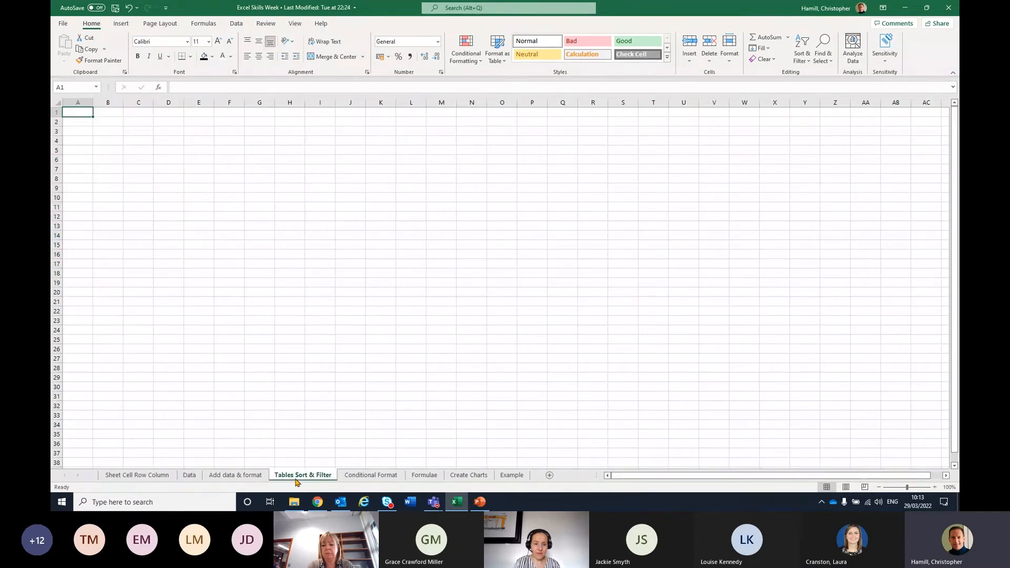
{"action": "left_click", "coordinate": [190, 475]}
{"action": "left_click", "coordinate": [235, 475]}
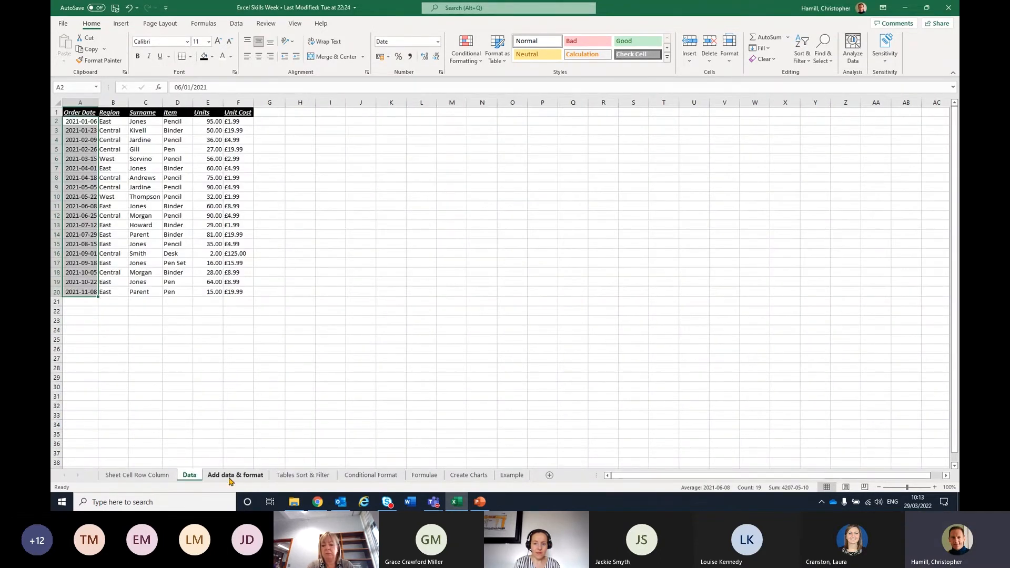
{"action": "left_click", "coordinate": [189, 475]}
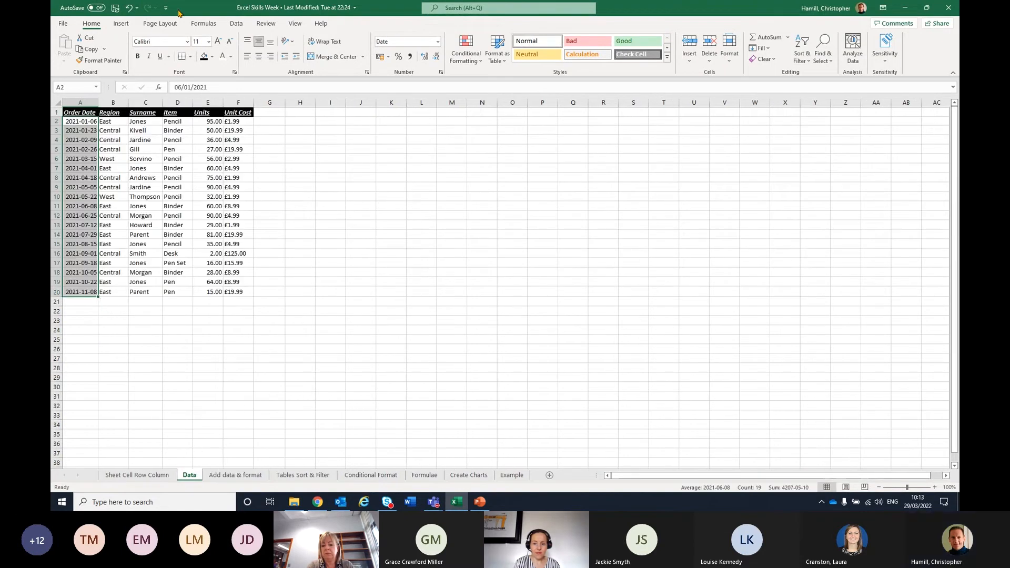
Undo the number and date formats, the Surname column autofit, and the header fill and font colour on the Data sheet
{"action": "left_click", "coordinate": [129, 10]}
{"action": "left_click", "coordinate": [129, 9]}
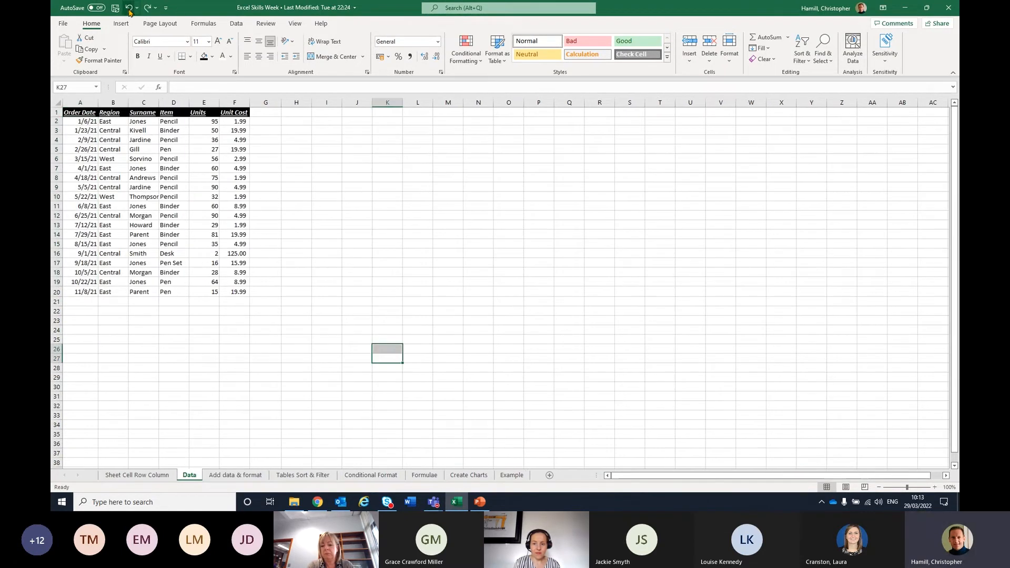
{"action": "left_click", "coordinate": [129, 9]}
{"action": "left_click", "coordinate": [129, 10]}
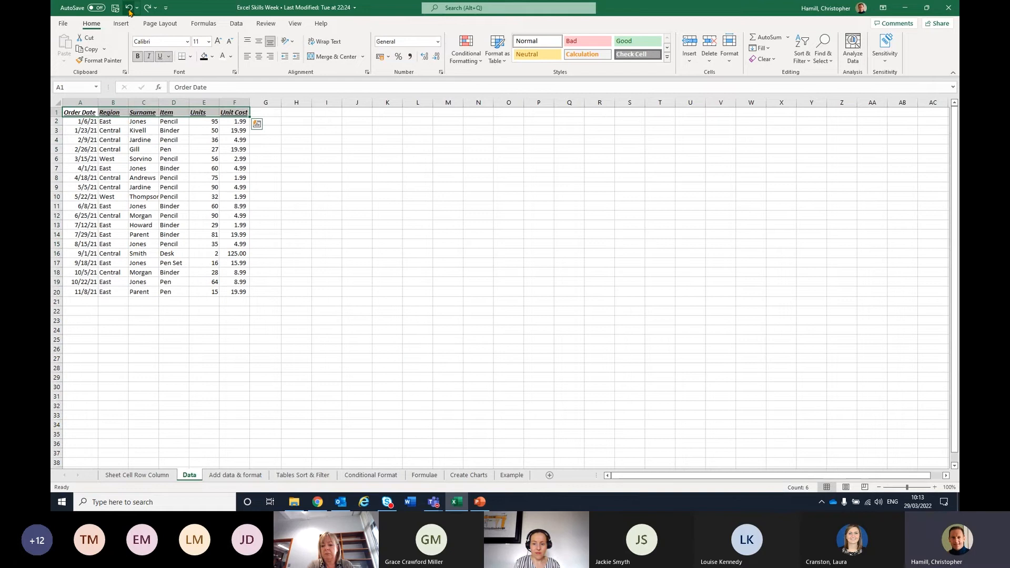
Copy the order data in A1:F20 of the Data sheet and paste it at A1 of the Tables Sort & Filter sheet
{"action": "left_click", "coordinate": [150, 226]}
{"action": "left_click_drag", "start_coordinate": [76, 112], "coordinate": [234, 293]}
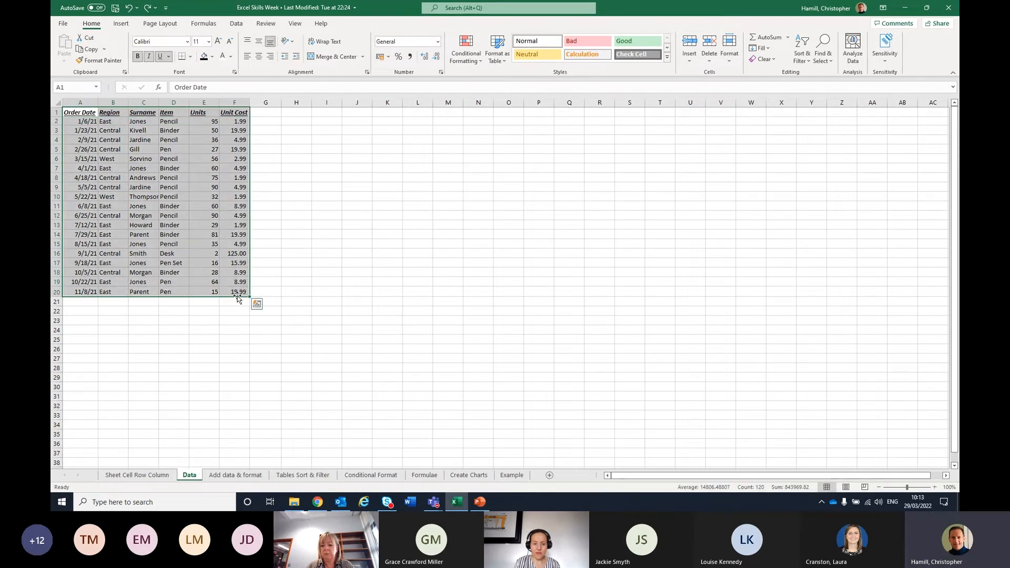
{"action": "key", "text": "ctrl+c"}
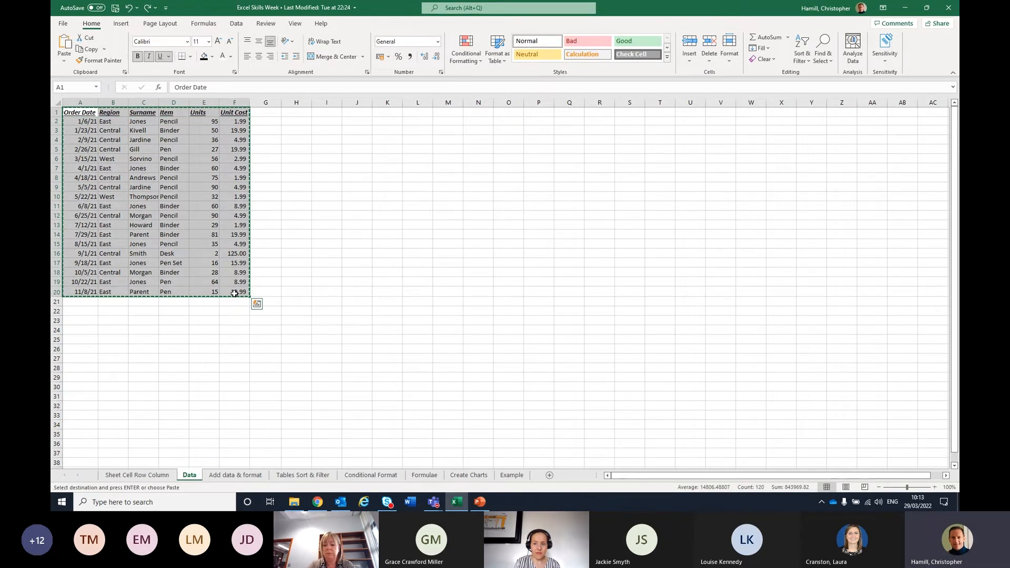
{"action": "left_click", "coordinate": [302, 475]}
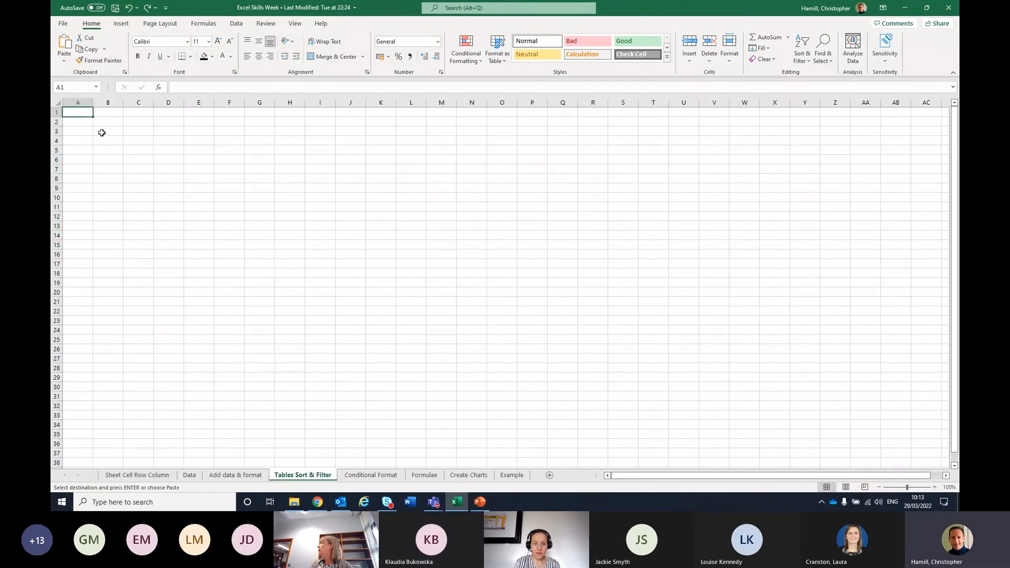
{"action": "key", "text": "ctrl+v"}
{"action": "left_click", "coordinate": [392, 321]}
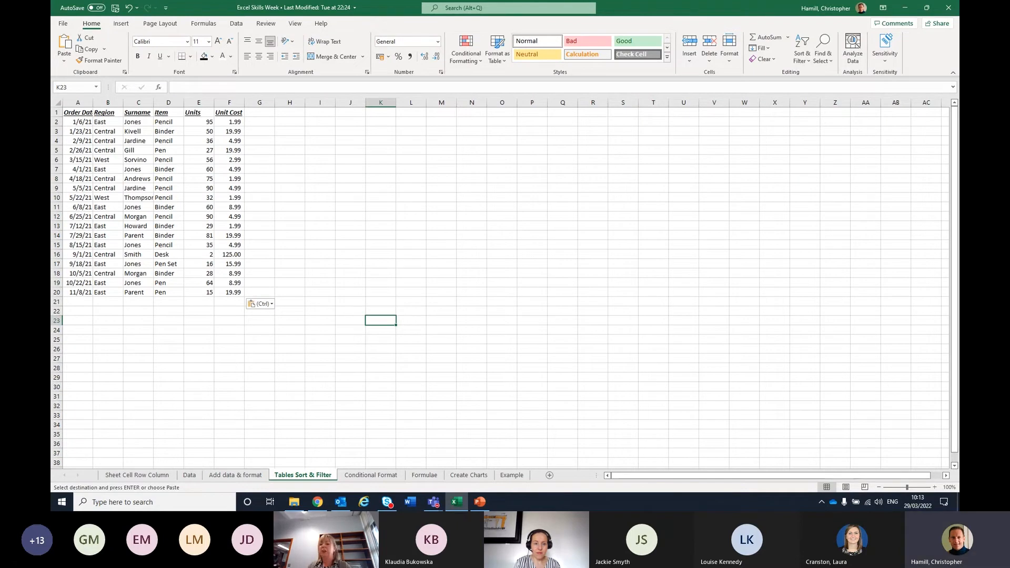
{"action": "key", "text": "alt+Tab"}
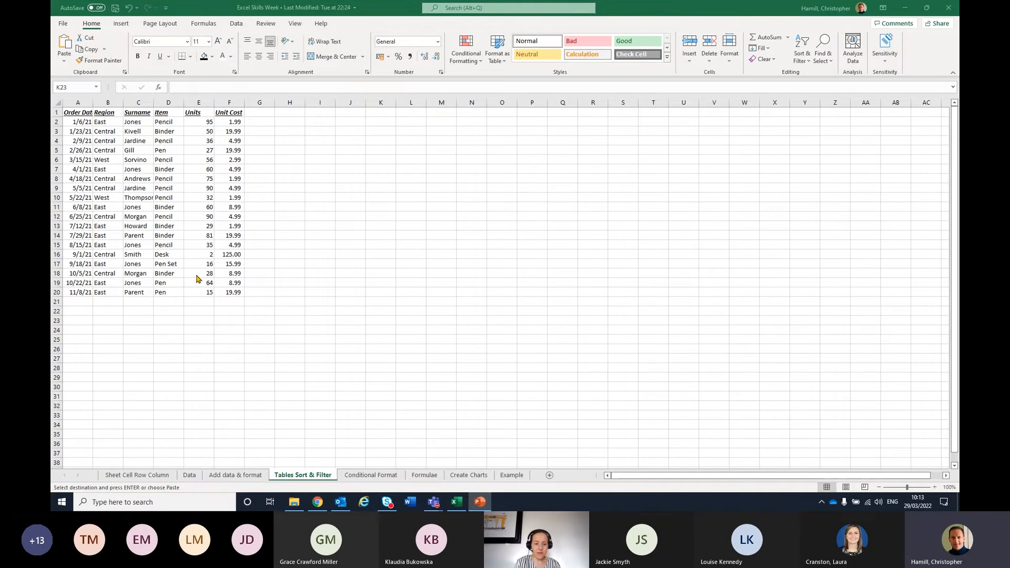
{"action": "left_click", "coordinate": [80, 122]}
{"action": "key", "text": "ctrl+v"}
{"action": "left_click_drag", "start_coordinate": [80, 122], "coordinate": [230, 293]}
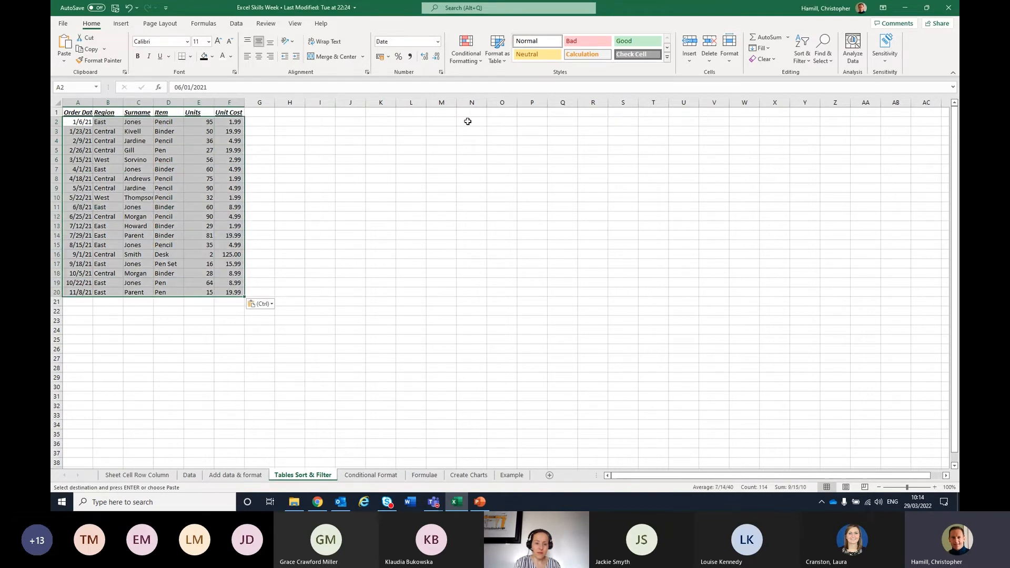
{"action": "left_click", "coordinate": [505, 52]}
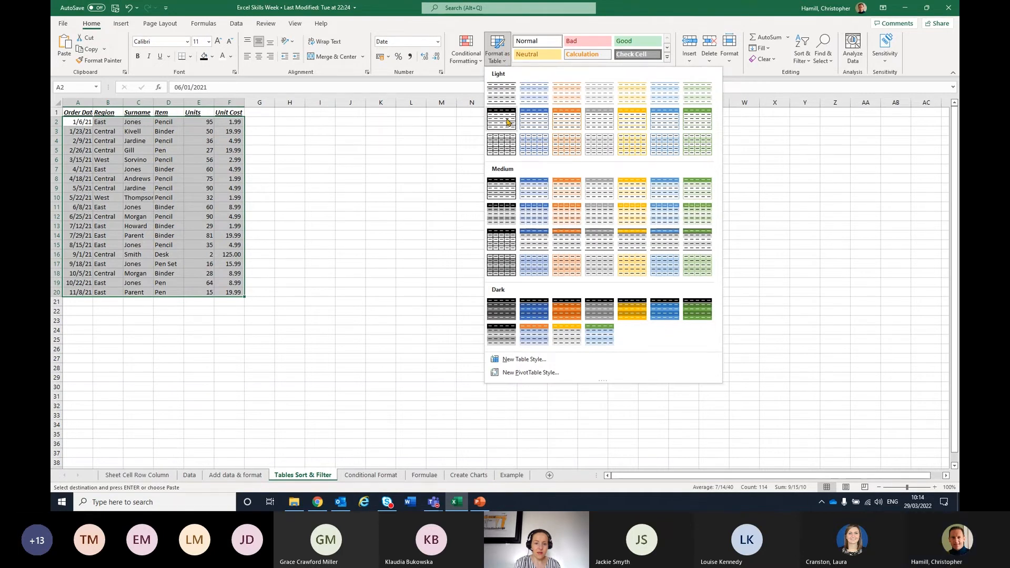
{"action": "left_click", "coordinate": [530, 124]}
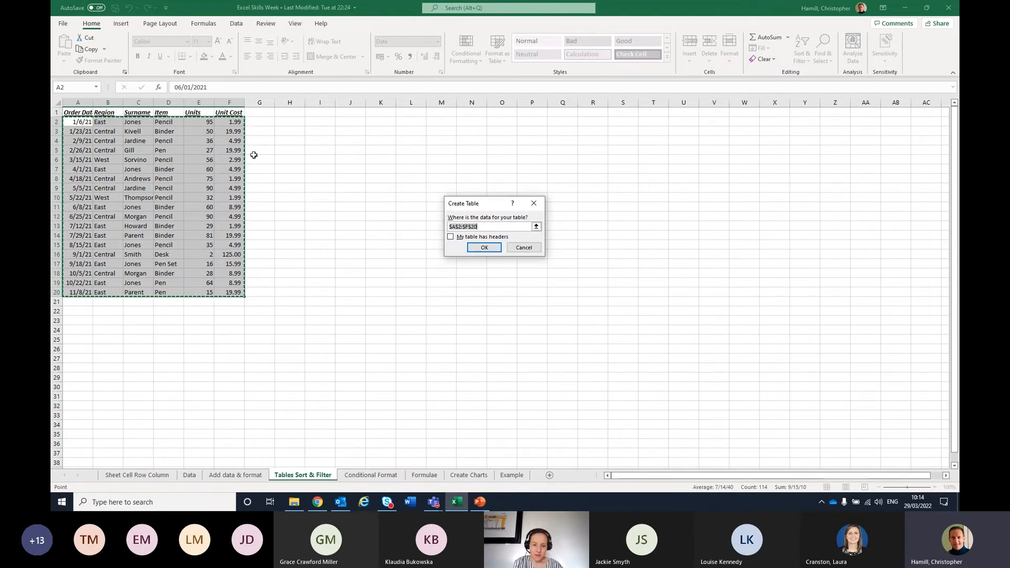
{"action": "left_click", "coordinate": [523, 247]}
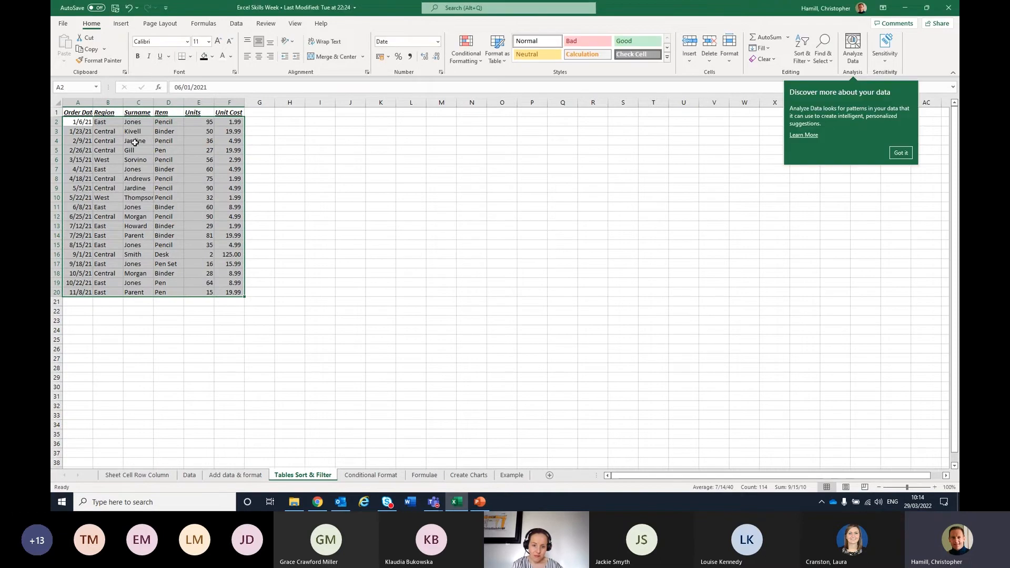
Format A1:F20 as a table with headers, using the blue Light table style with a solid header row
{"action": "left_click_drag", "start_coordinate": [68, 112], "coordinate": [236, 293]}
{"action": "left_click", "coordinate": [497, 50]}
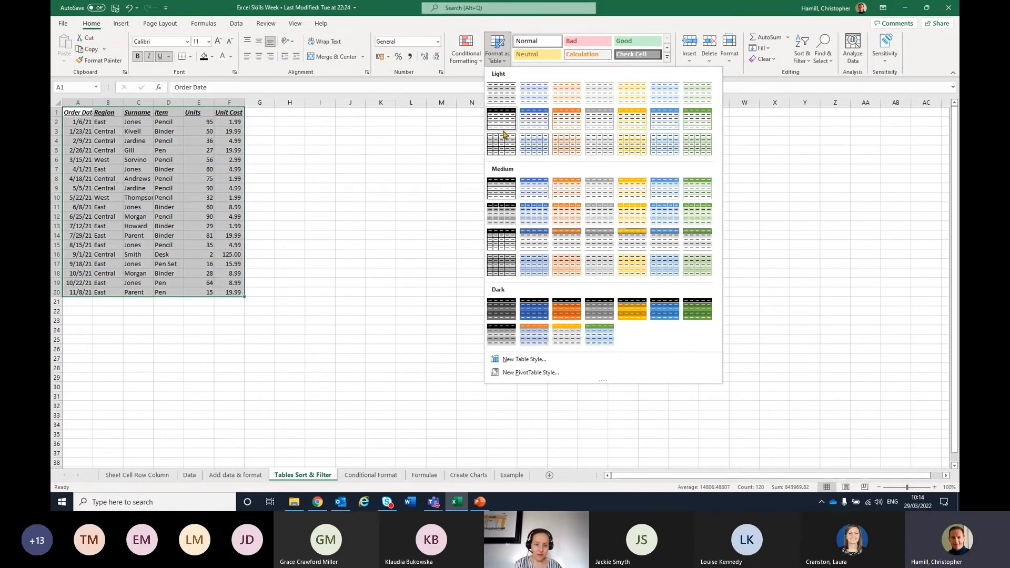
{"action": "left_click", "coordinate": [525, 124]}
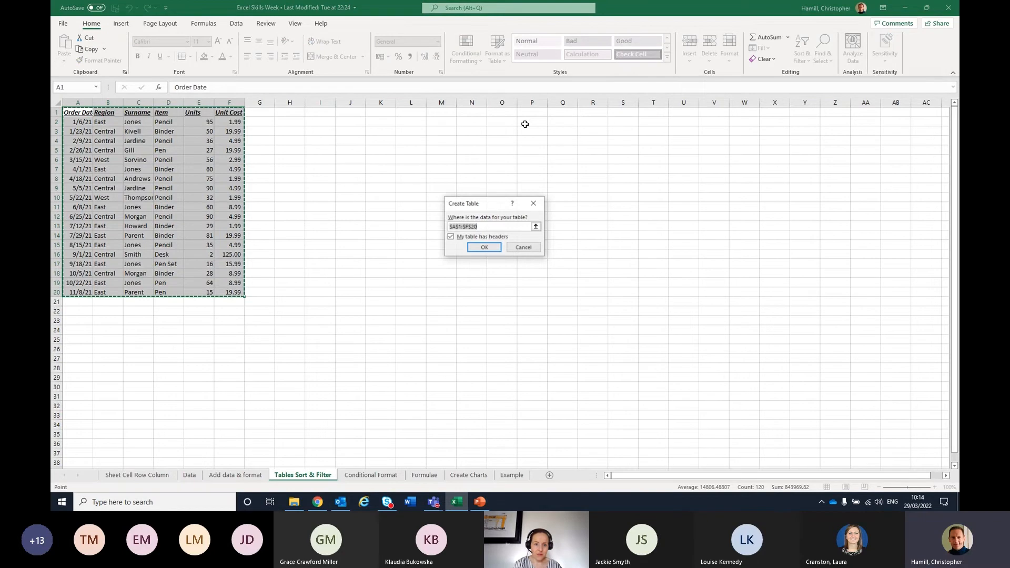
{"action": "left_click", "coordinate": [482, 247]}
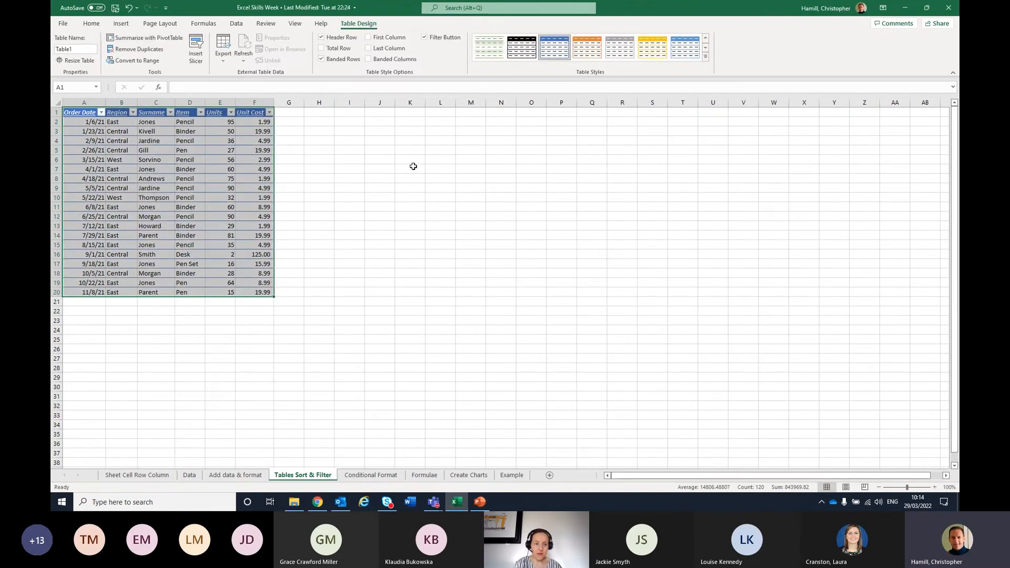
{"action": "left_click", "coordinate": [360, 187]}
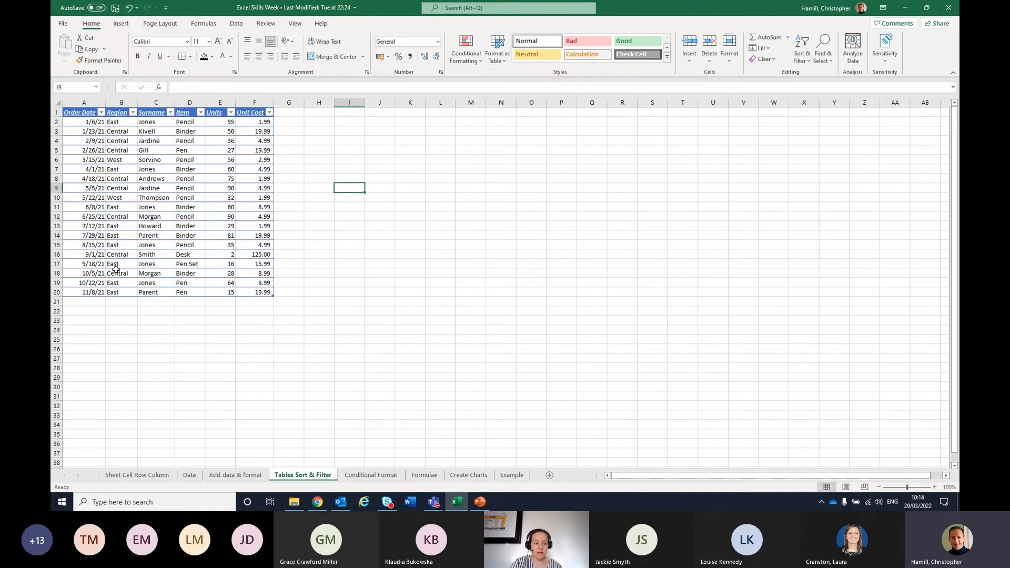
Filter the table's Region column to show only Central orders
{"action": "left_click", "coordinate": [133, 113]}
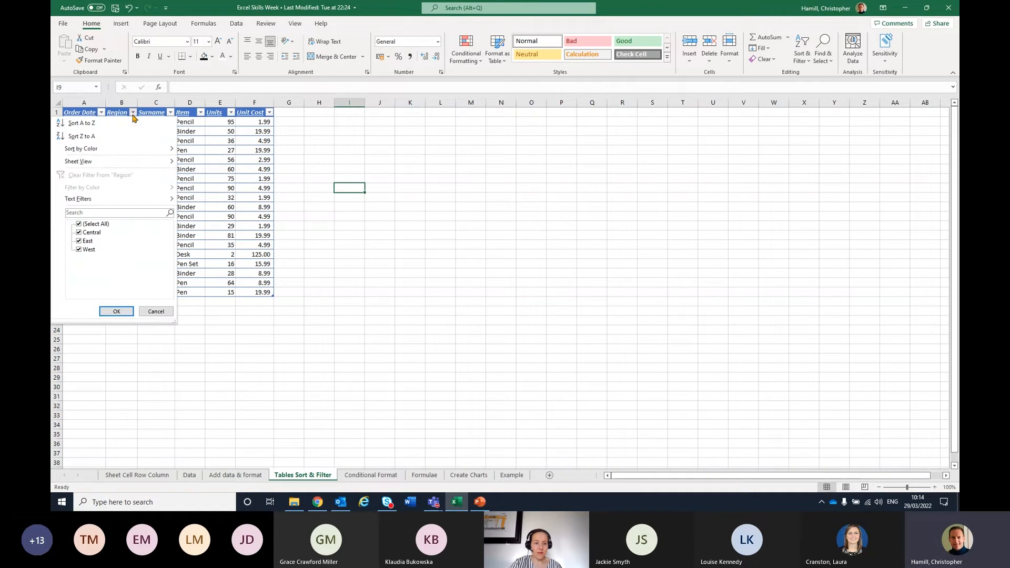
{"action": "left_click", "coordinate": [85, 224]}
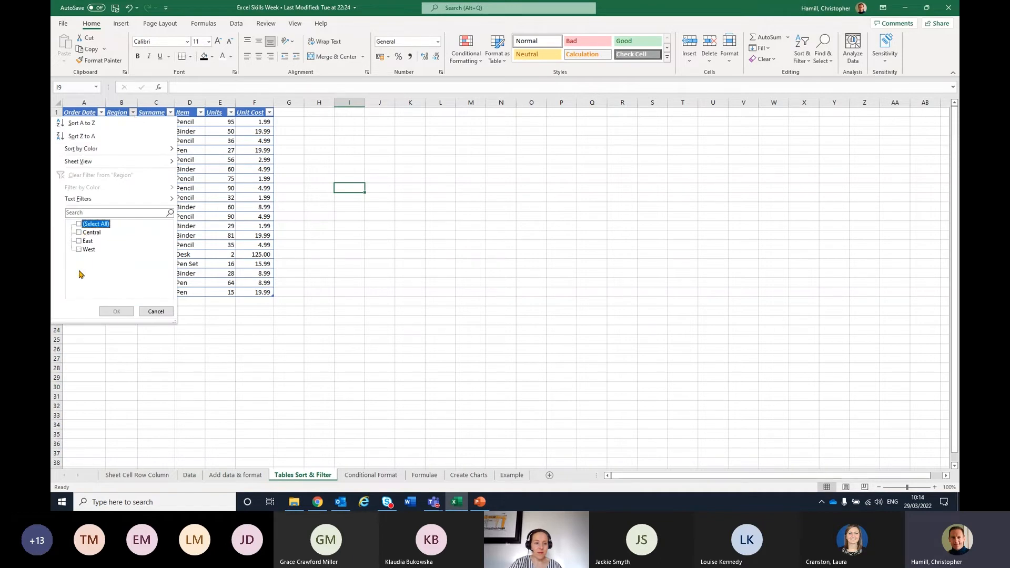
{"action": "left_click", "coordinate": [79, 232]}
{"action": "left_click", "coordinate": [117, 312]}
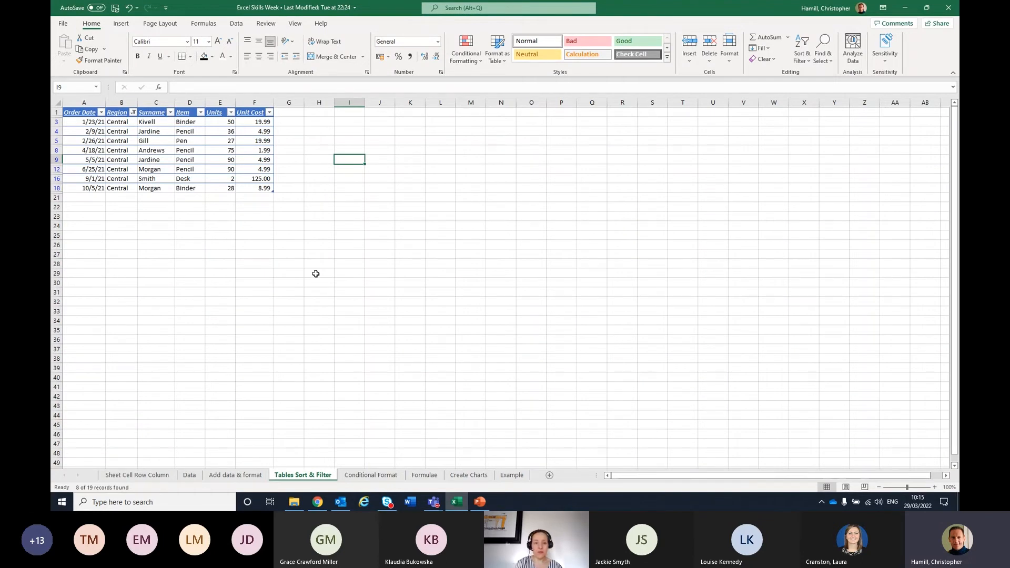
Reselect all regions in the Region filter to show every order again
{"action": "left_click", "coordinate": [133, 112]}
{"action": "left_click", "coordinate": [80, 223]}
{"action": "left_click", "coordinate": [115, 311]}
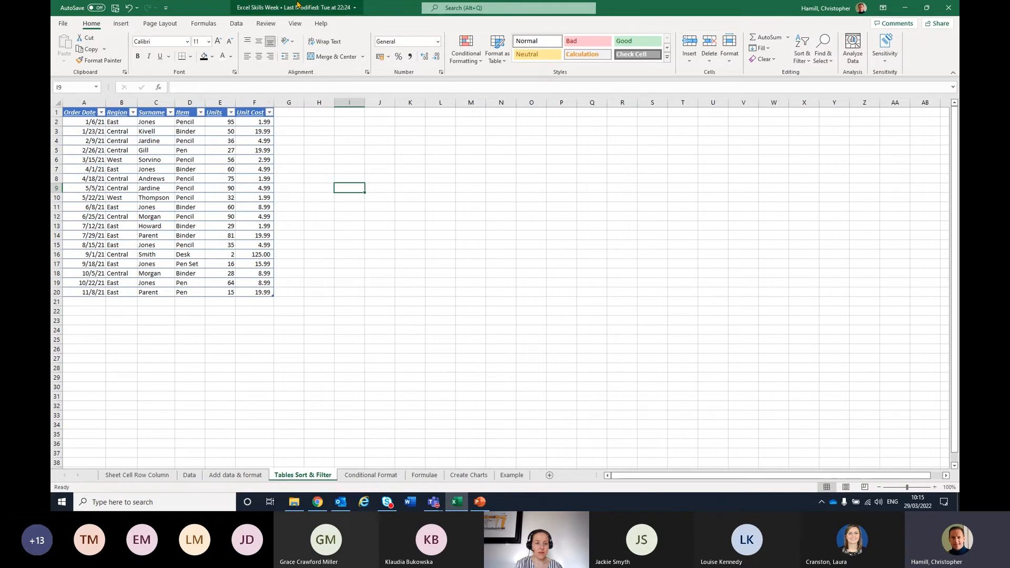
{"action": "key", "text": "alt+Tab"}
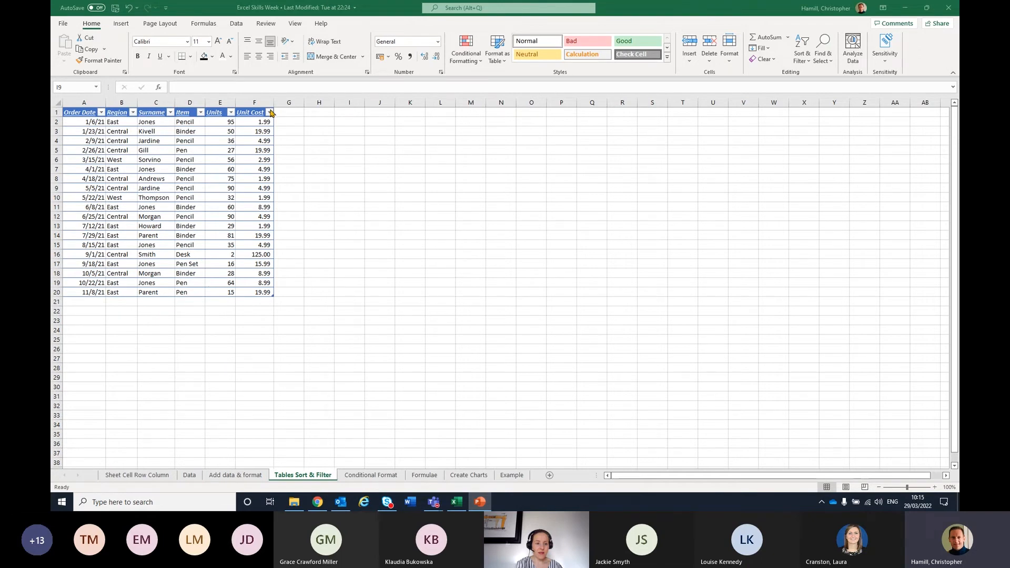
{"action": "left_click", "coordinate": [269, 114]}
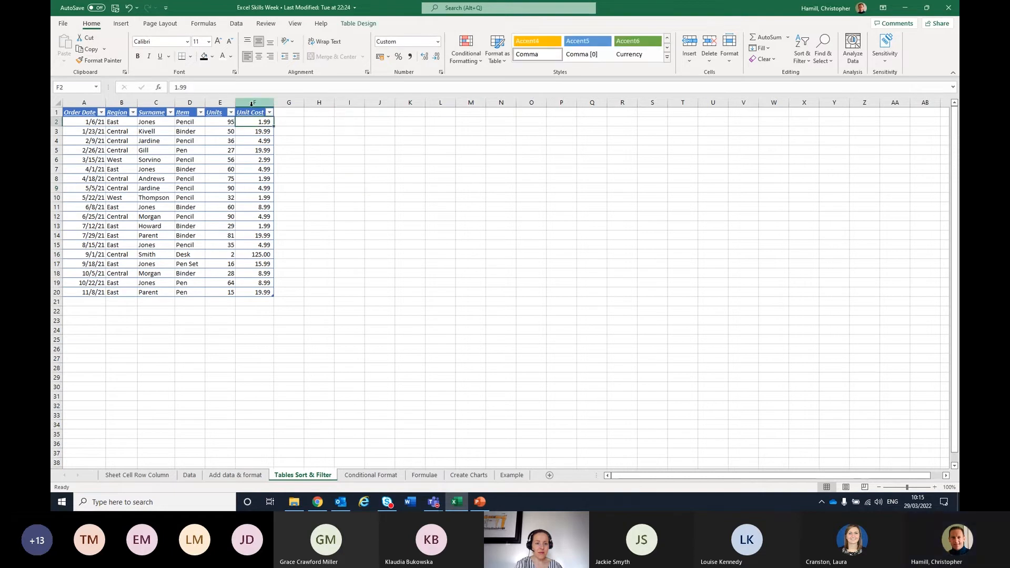
{"action": "left_click", "coordinate": [251, 103]}
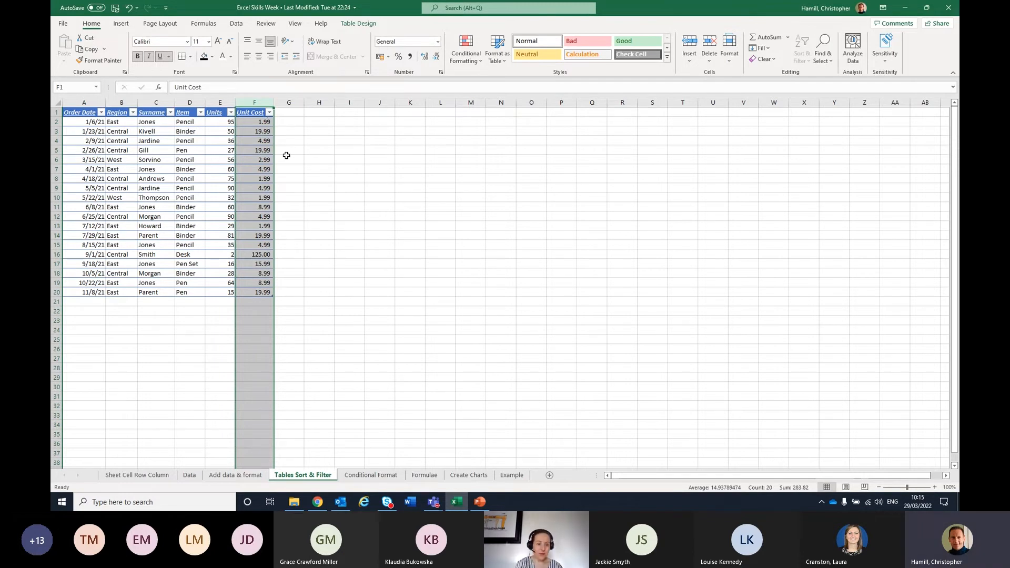
{"action": "right_click", "coordinate": [249, 116]}
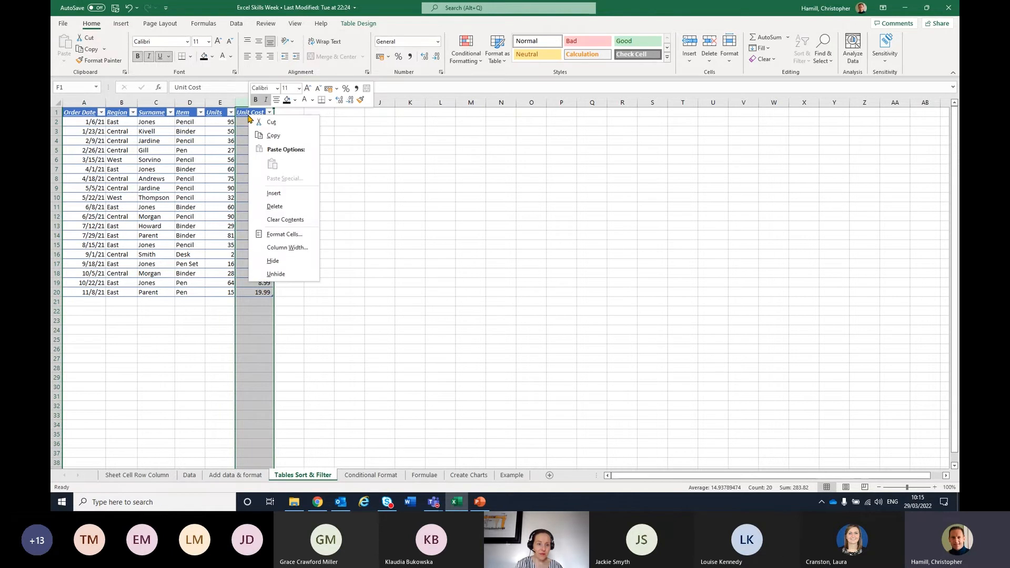
{"action": "left_click", "coordinate": [435, 249]}
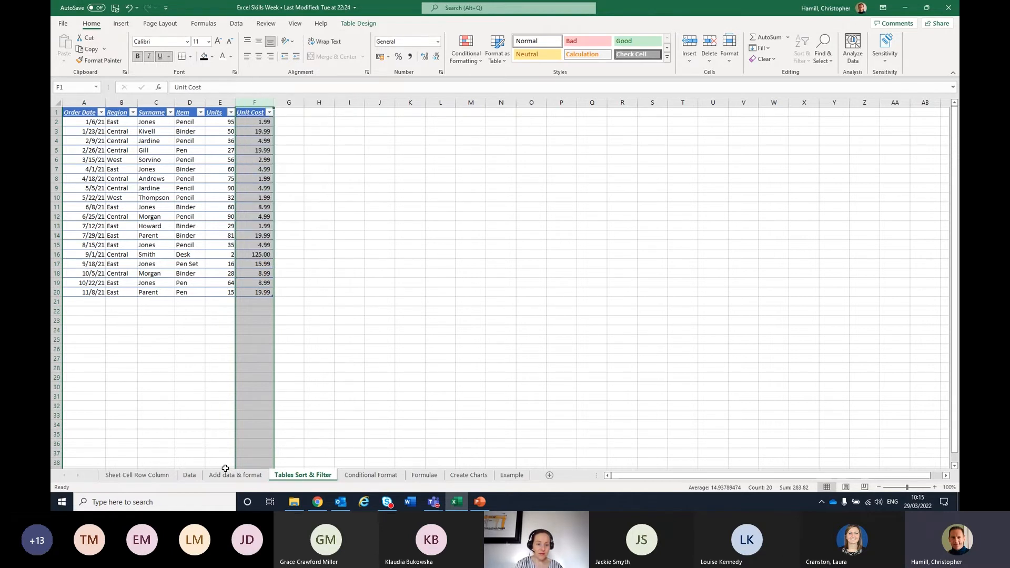
Copy the order data in A1:F20 of the Data sheet and paste it at A1 of the Conditional Format sheet
{"action": "left_click", "coordinate": [190, 475]}
{"action": "key", "text": "ctrl+c"}
{"action": "left_click", "coordinate": [394, 473]}
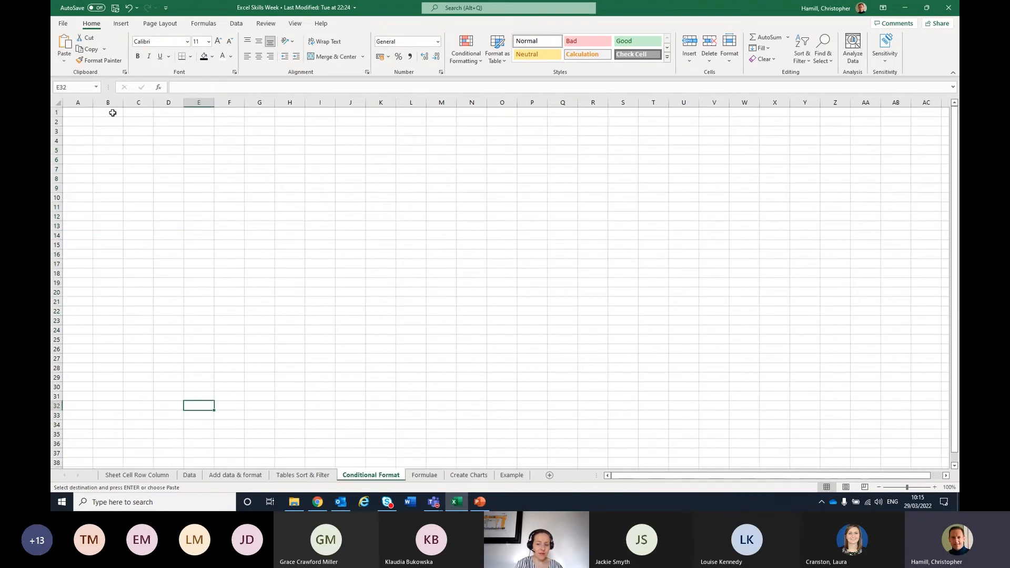
{"action": "left_click", "coordinate": [84, 112]}
{"action": "key", "text": "ctrl+v"}
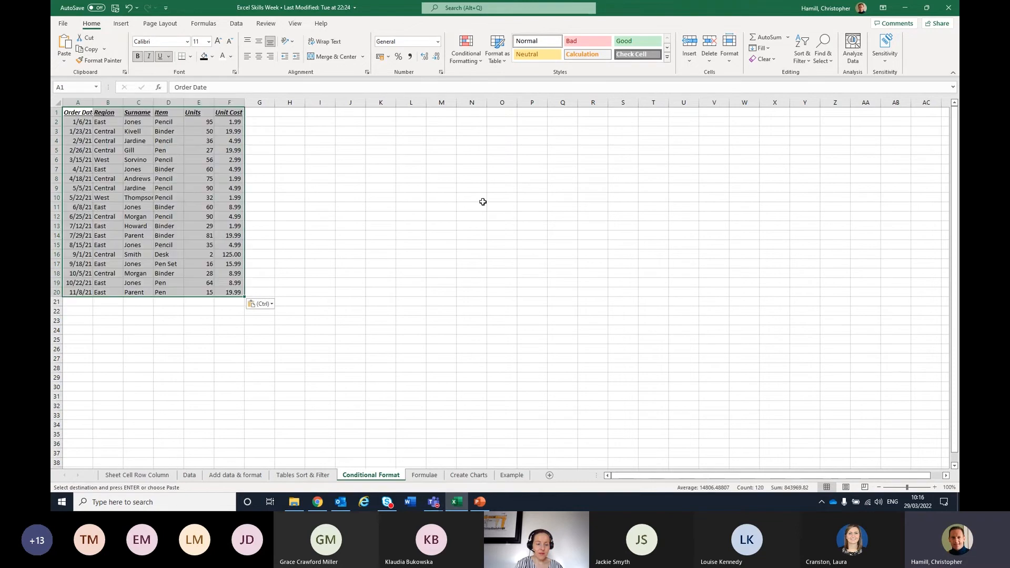
{"action": "left_click", "coordinate": [476, 199]}
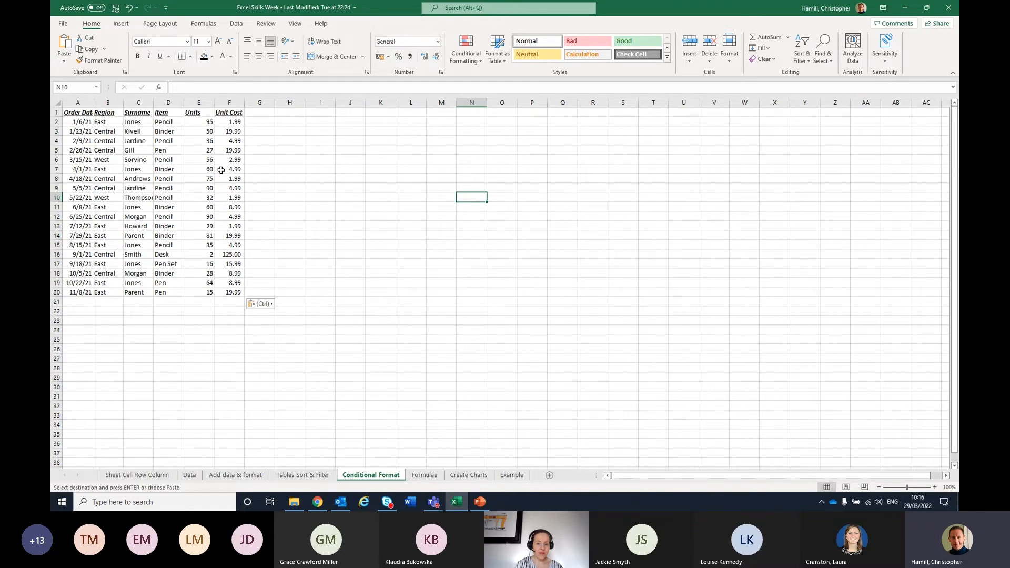
Highlight Unit Cost values in F2:F20 greater than 50 with Light Red Fill with Dark Red Text
{"action": "left_click_drag", "start_coordinate": [237, 121], "coordinate": [239, 298]}
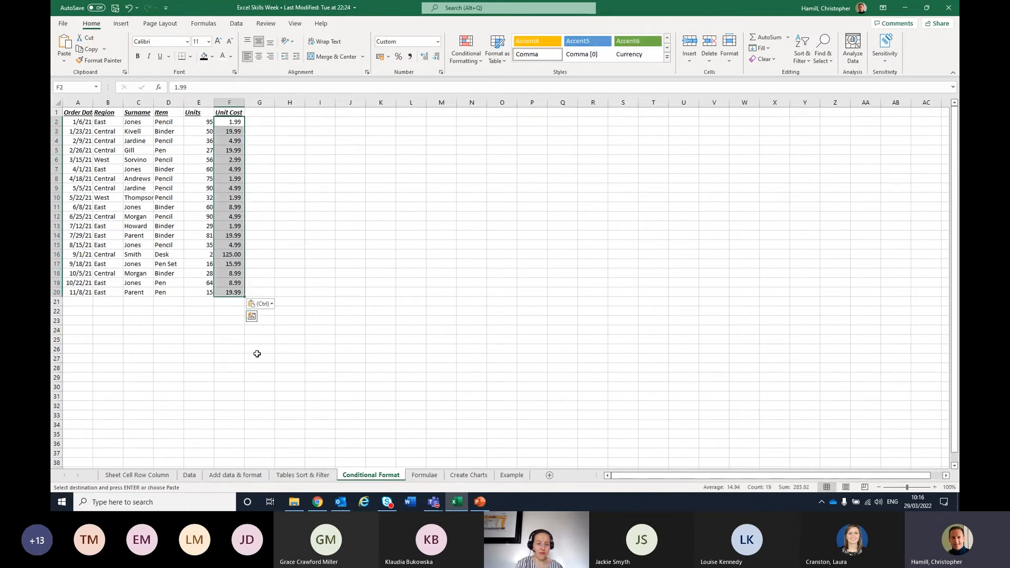
{"action": "left_click", "coordinate": [470, 44]}
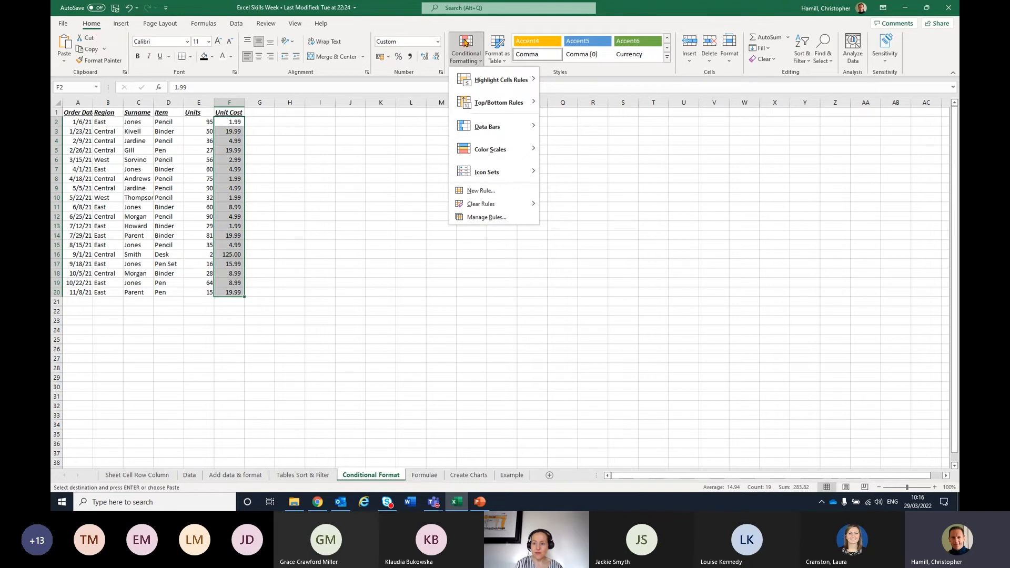
{"action": "mouse_move", "coordinate": [485, 83]}
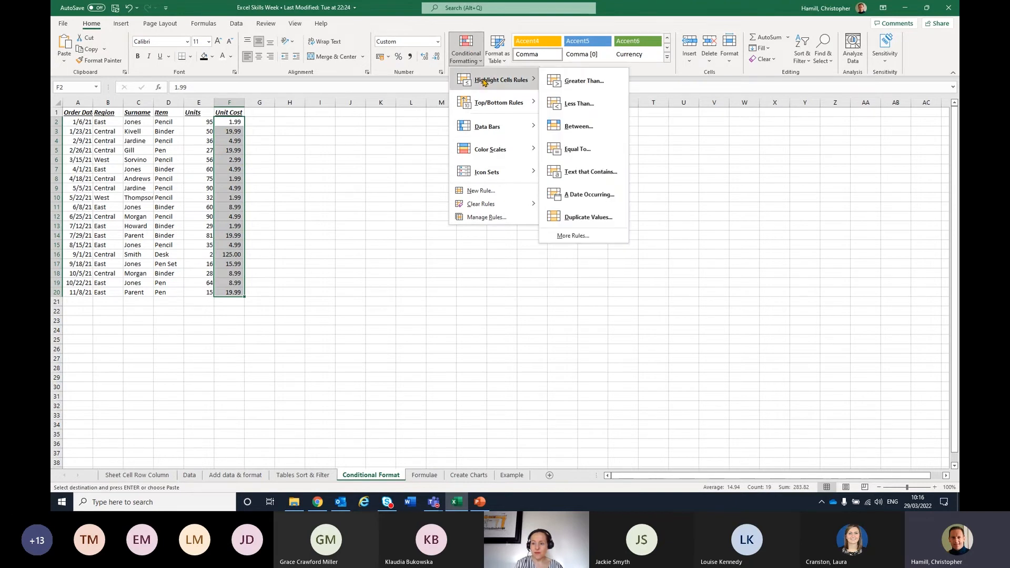
{"action": "left_click", "coordinate": [579, 81]}
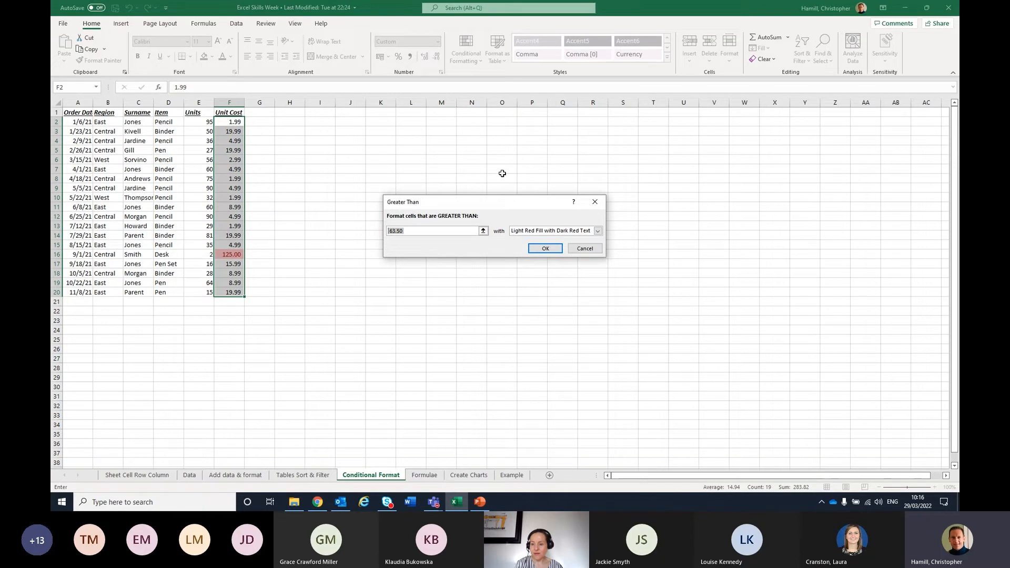
{"action": "type", "text": "50"}
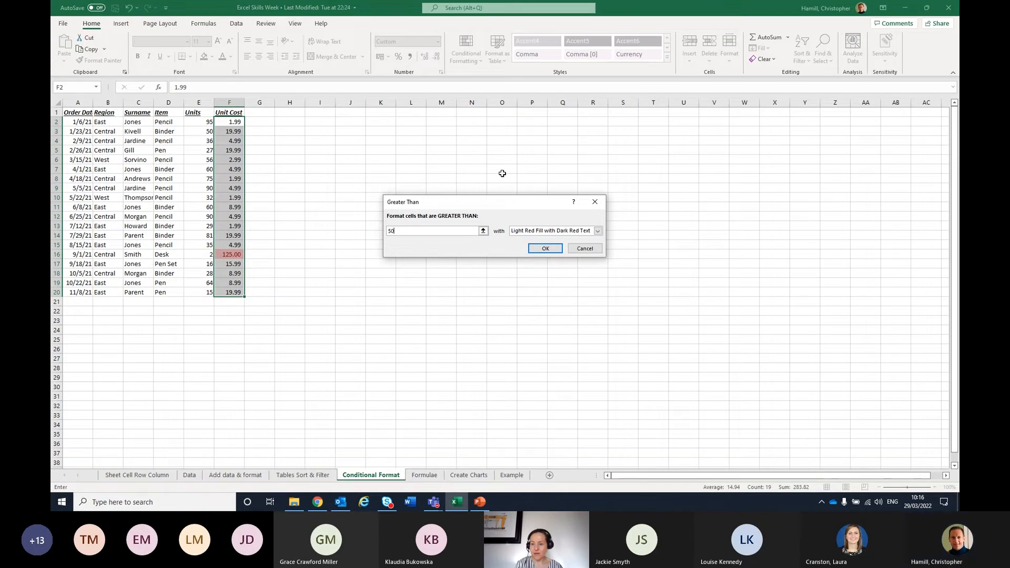
{"action": "left_click", "coordinate": [544, 249]}
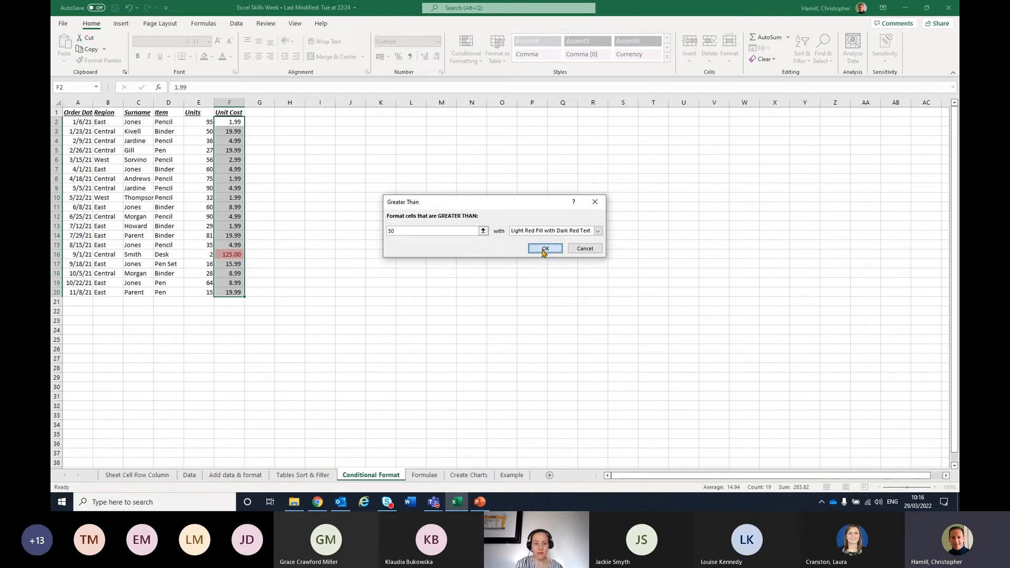
{"action": "left_click", "coordinate": [480, 282]}
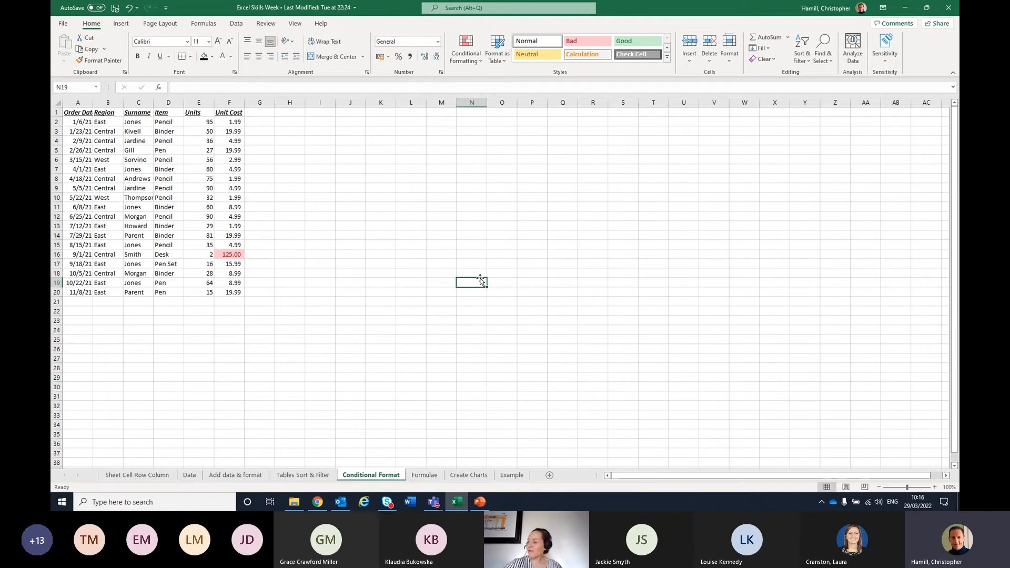
Highlight Units values in E2:E20 less than 20 with Light Red Fill with Dark Red Text
{"action": "left_click_drag", "start_coordinate": [234, 122], "coordinate": [228, 157]}
{"action": "left_click_drag", "start_coordinate": [199, 122], "coordinate": [202, 292]}
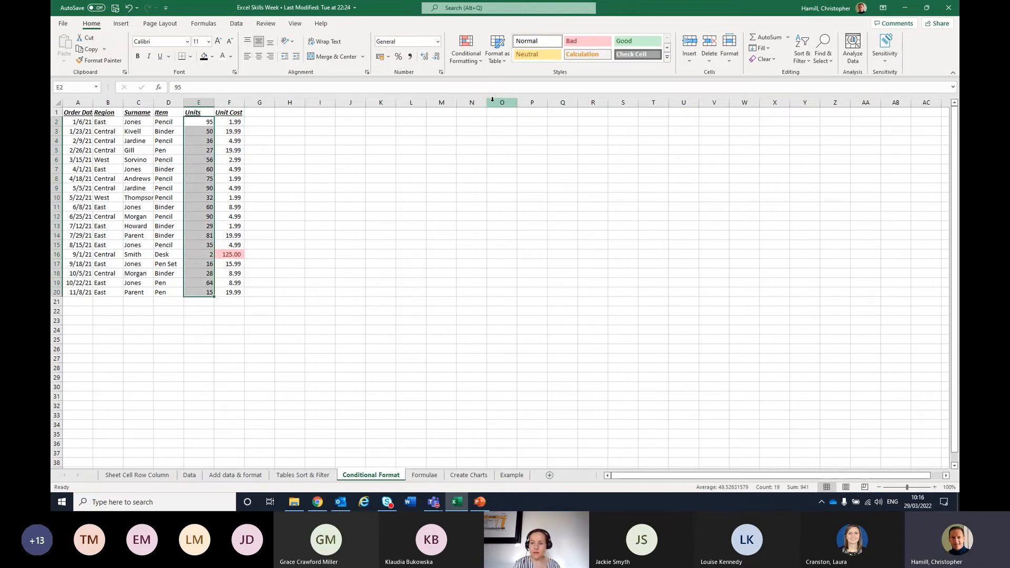
{"action": "left_click", "coordinate": [467, 60]}
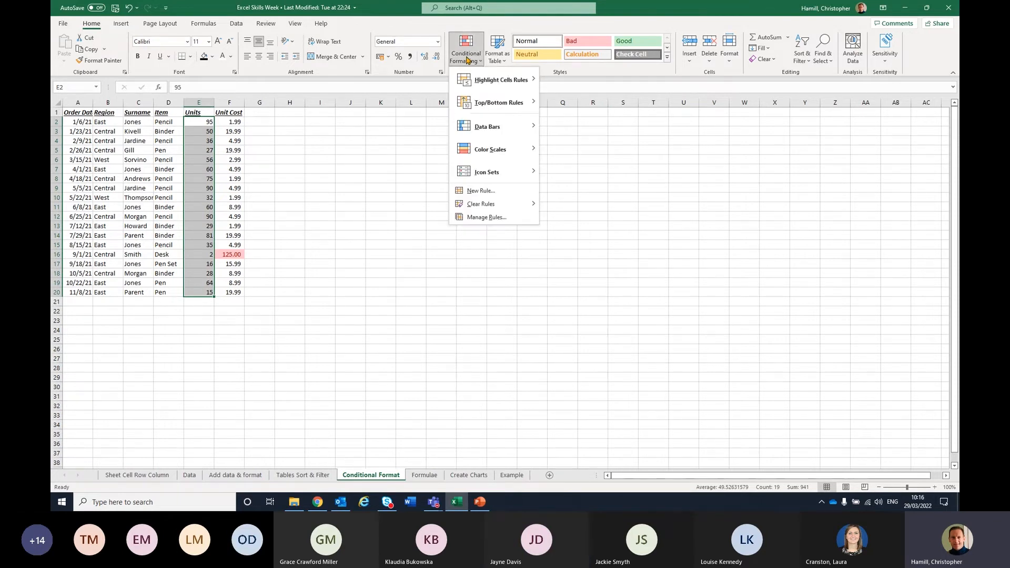
{"action": "mouse_move", "coordinate": [471, 84]}
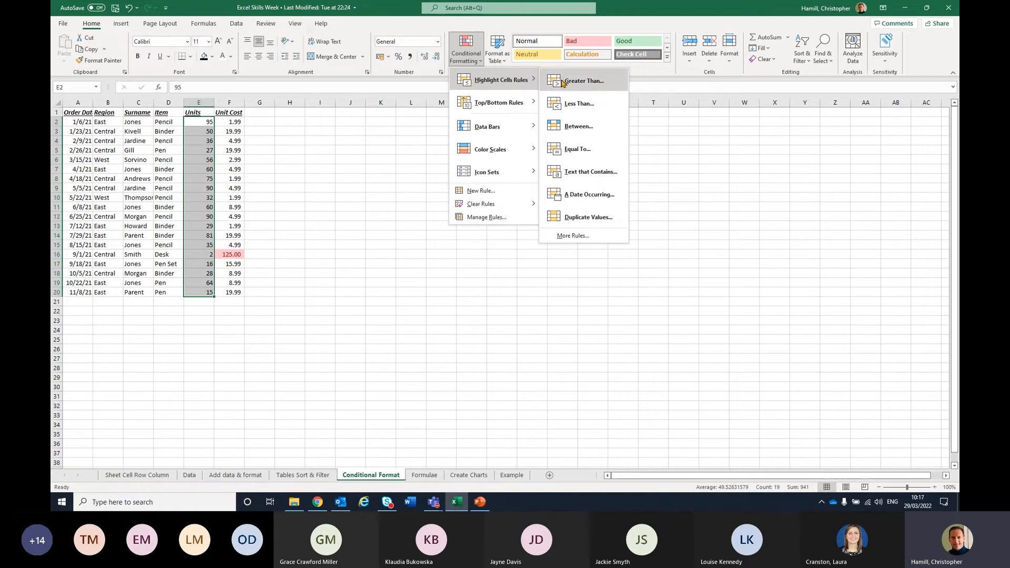
{"action": "left_click", "coordinate": [569, 114]}
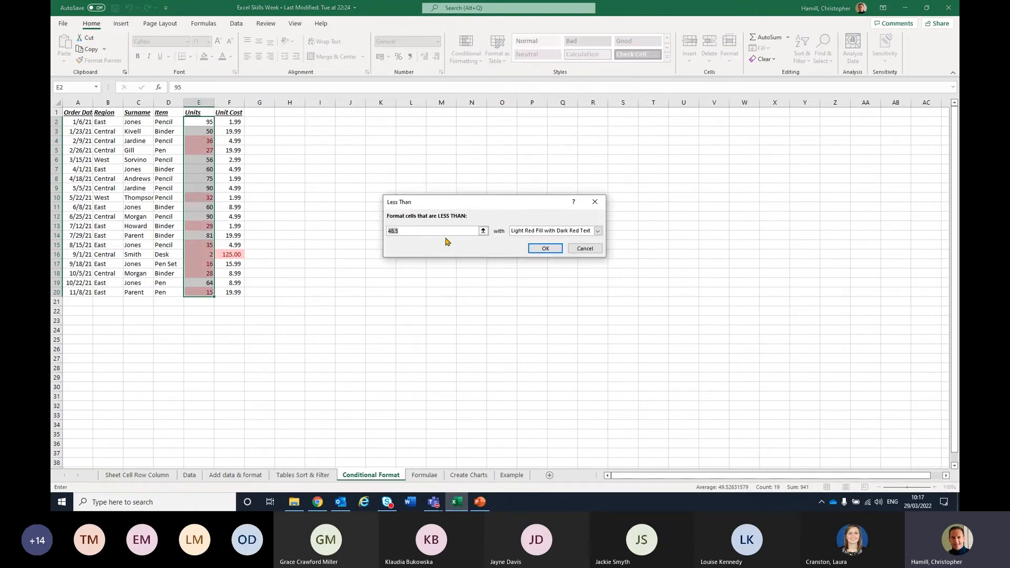
{"action": "type", "text": "20"}
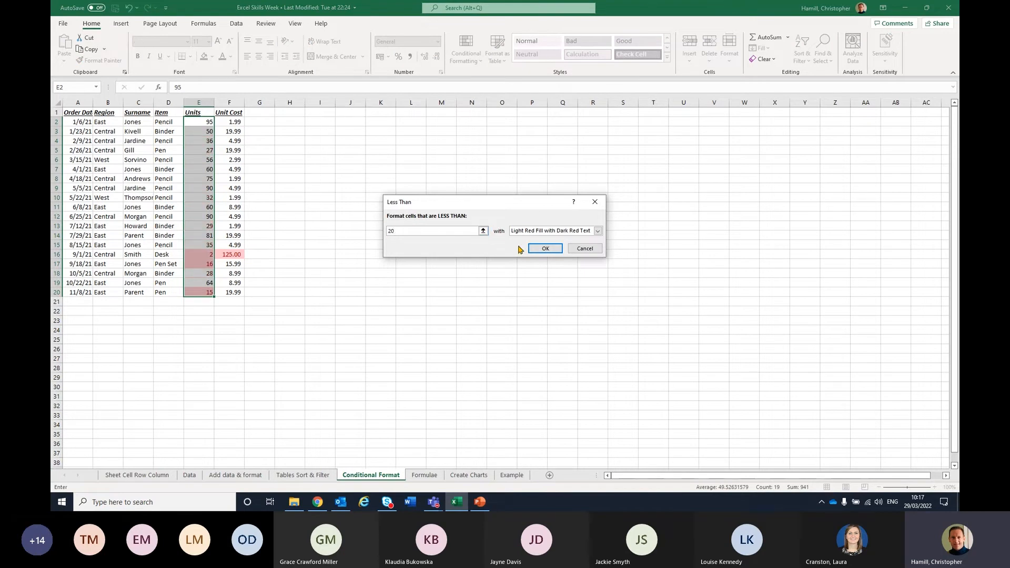
{"action": "left_click", "coordinate": [535, 248]}
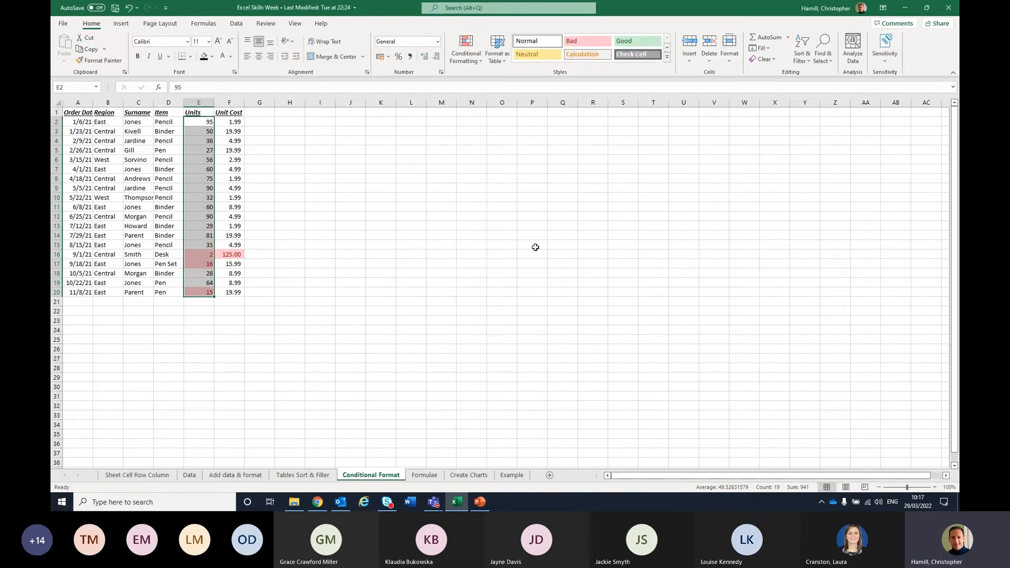
{"action": "left_click", "coordinate": [412, 302]}
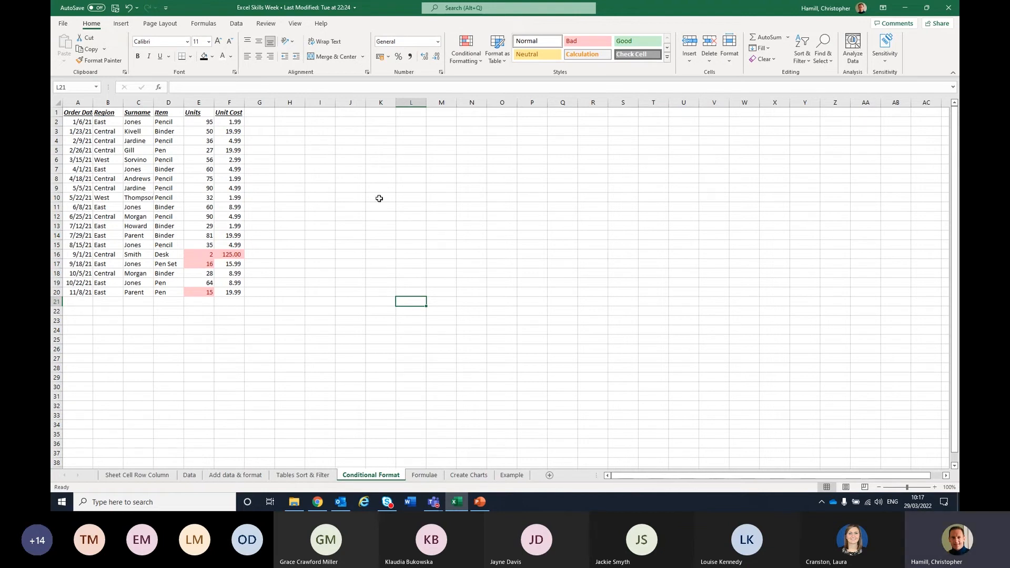
Sort the order data on the Conditional Format sheet by Surname from A to Z, expanding the selection to whole rows
{"action": "left_click", "coordinate": [305, 475]}
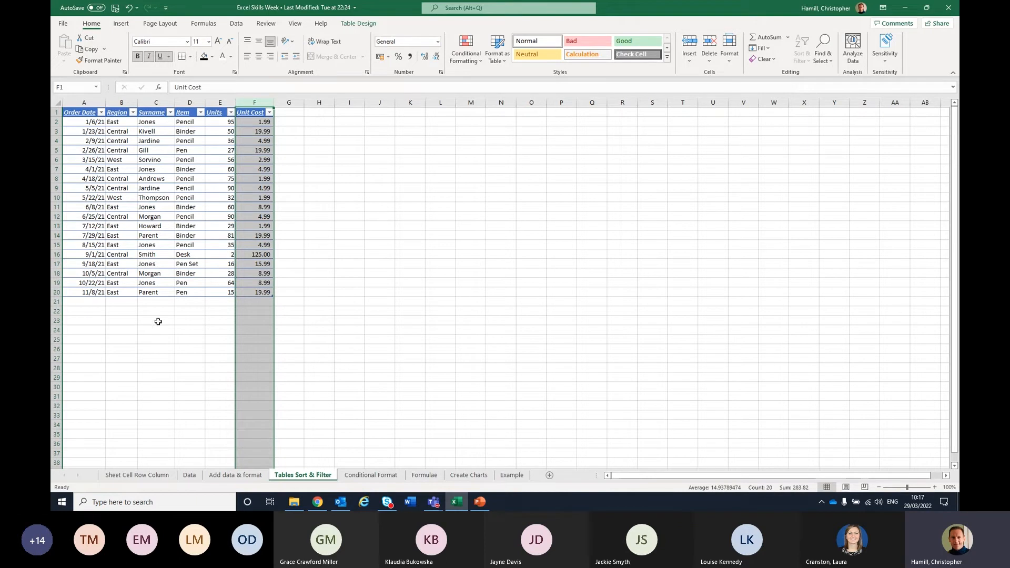
{"action": "left_click", "coordinate": [357, 476]}
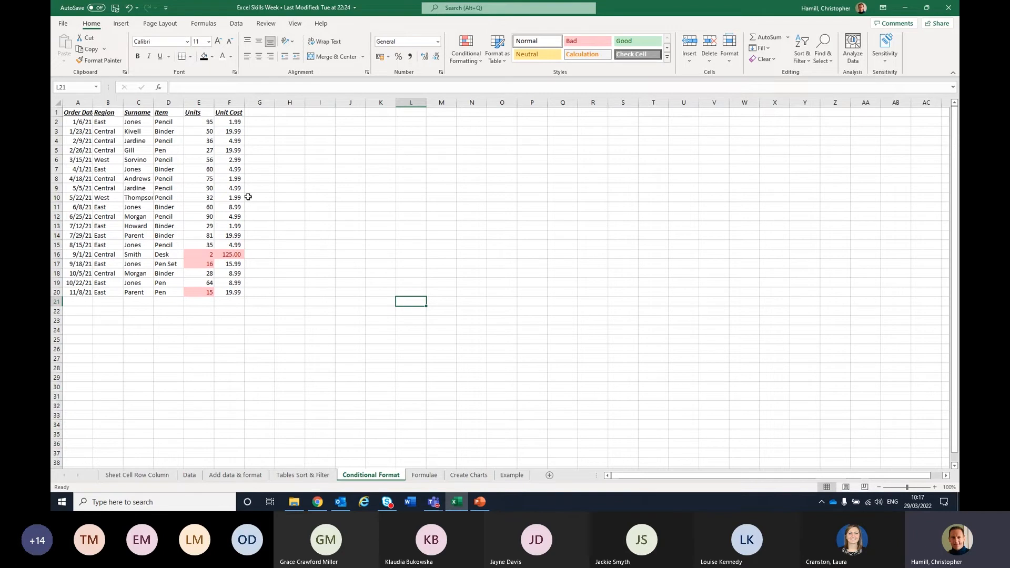
{"action": "left_click", "coordinate": [138, 102]}
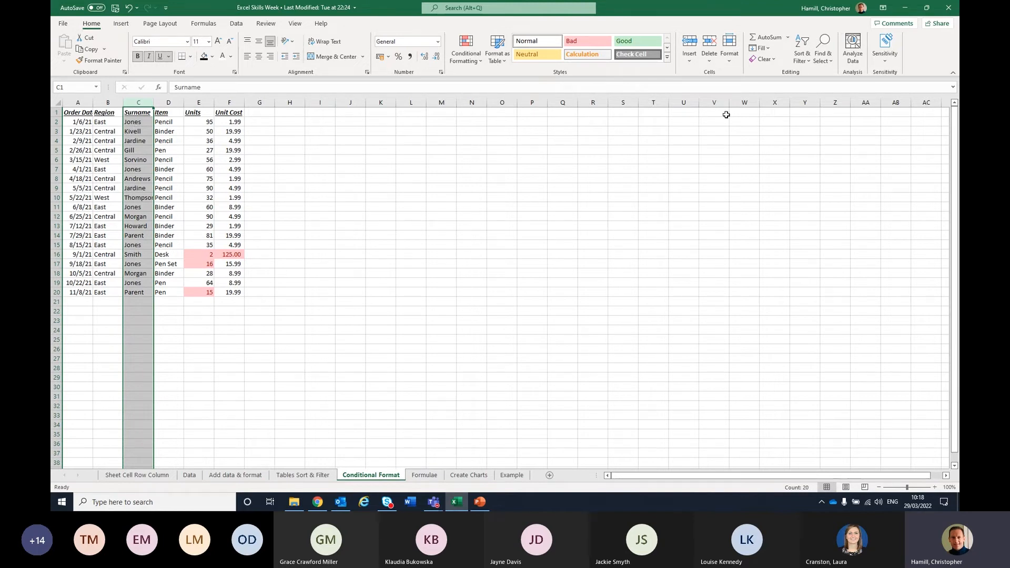
{"action": "left_click", "coordinate": [801, 58]}
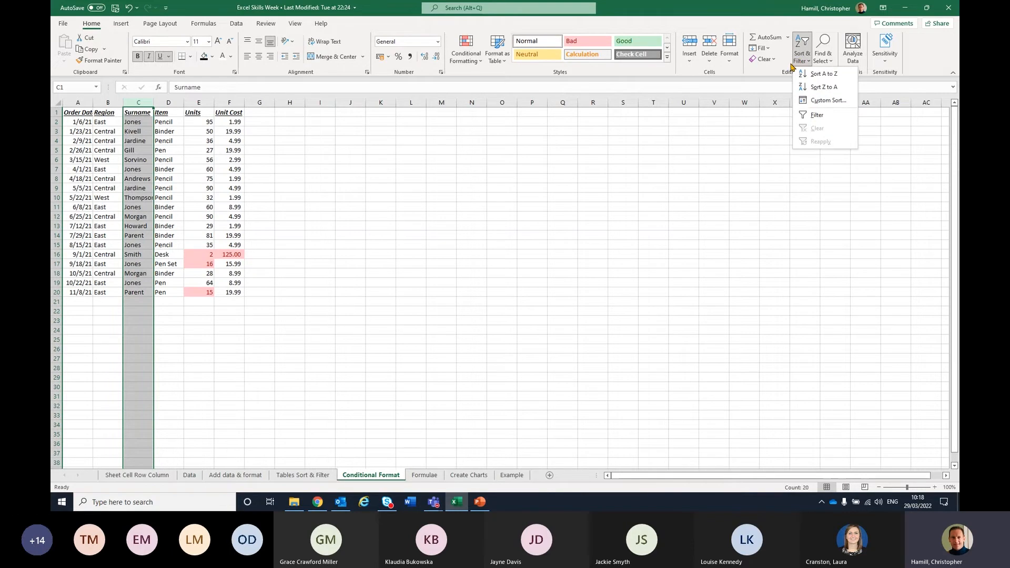
{"action": "left_click", "coordinate": [818, 79]}
{"action": "left_click", "coordinate": [520, 242]}
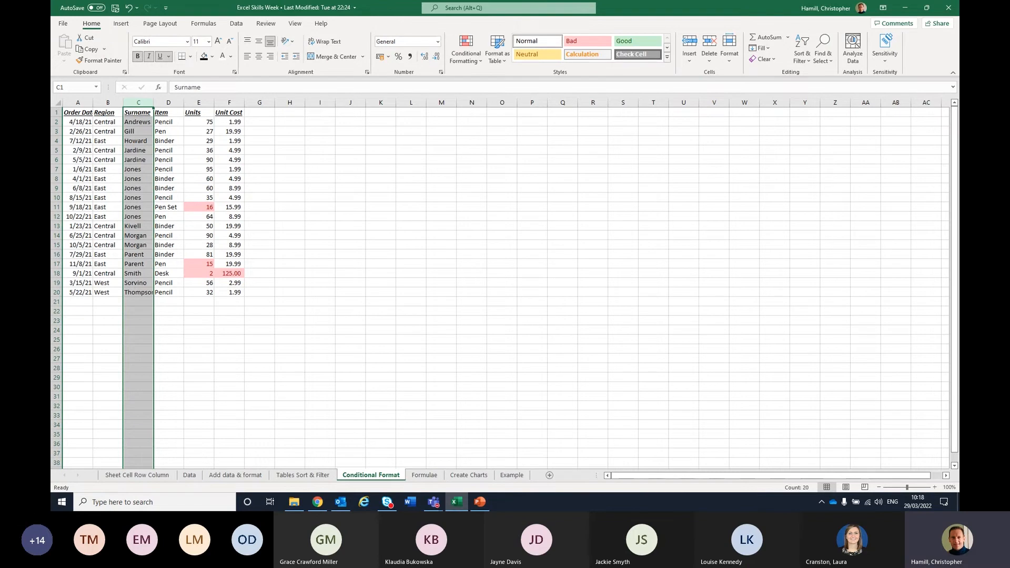
Copy the order data in A1:F20 of the Data sheet and paste it at A1 of the Formulae sheet
{"action": "key", "text": "alt+Tab"}
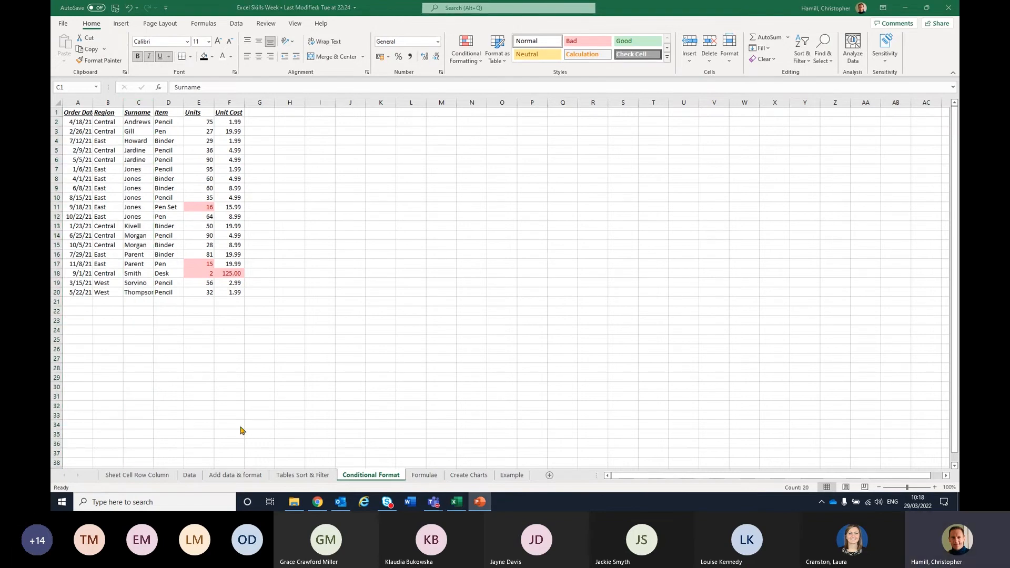
{"action": "left_click", "coordinate": [120, 133]}
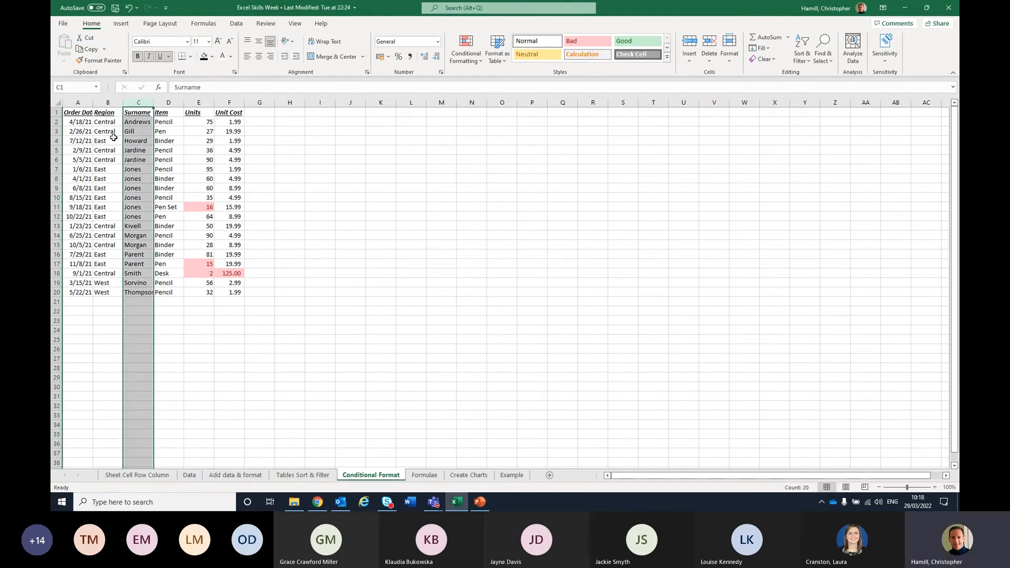
{"action": "left_click", "coordinate": [189, 475]}
{"action": "key", "text": "ctrl+c"}
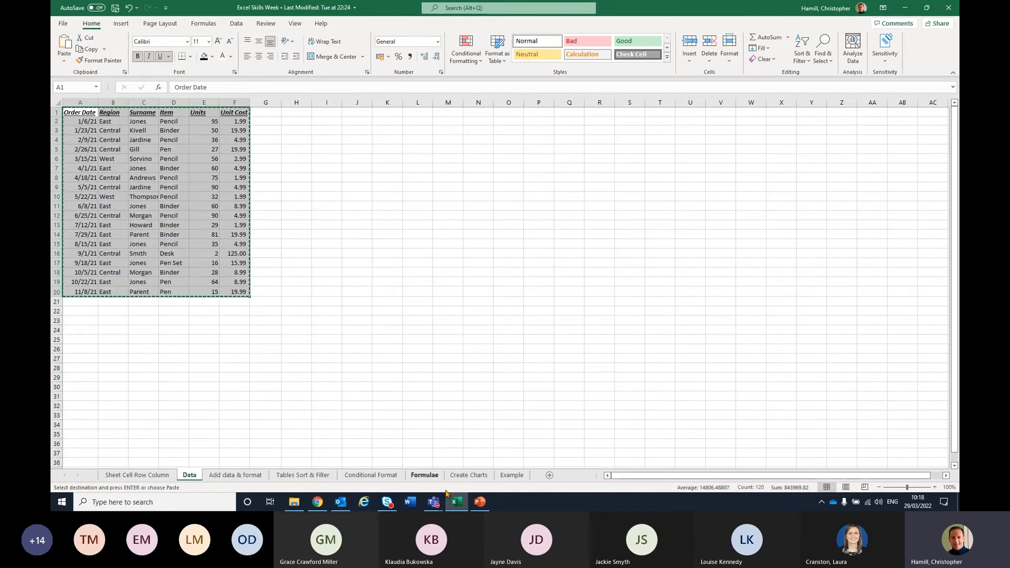
{"action": "left_click", "coordinate": [421, 475]}
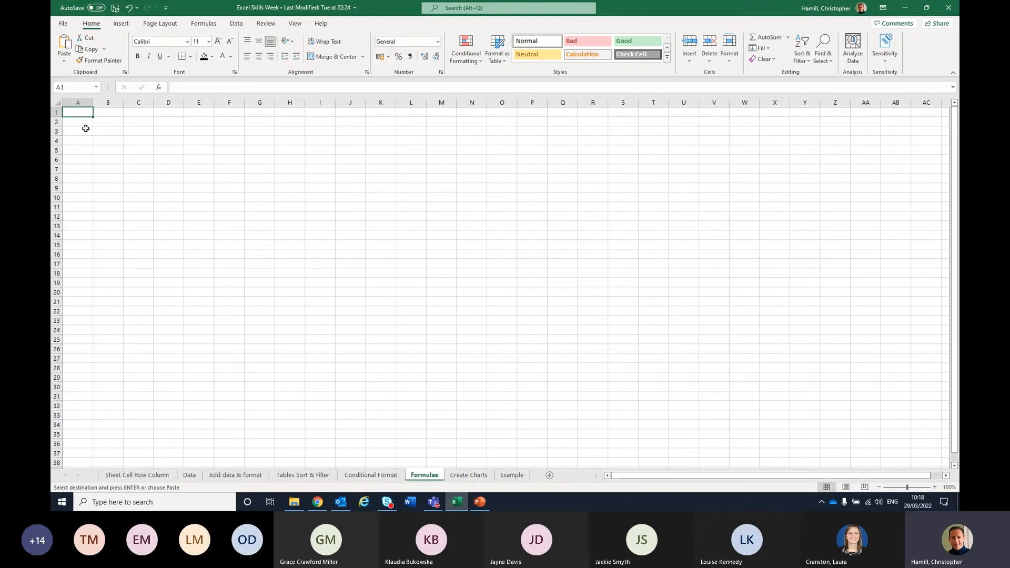
{"action": "key", "text": "ctrl+v"}
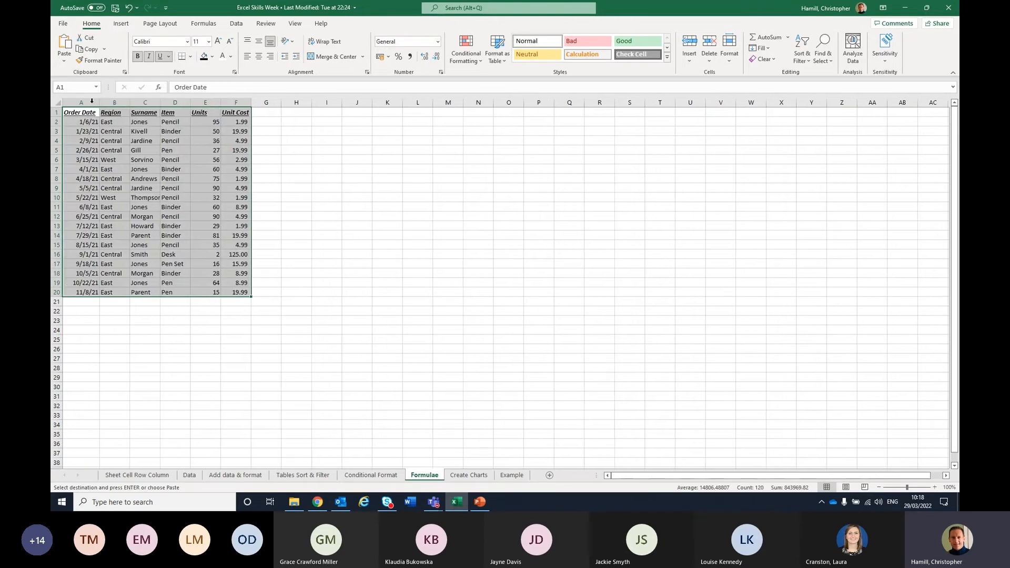
Widen the Region through Unit Cost columns of the Formulae sheet so their contents fit
{"action": "double_click", "coordinate": [130, 102]}
{"action": "left_click_drag", "start_coordinate": [126, 103], "coordinate": [288, 102]}
{"action": "left_click", "coordinate": [394, 244]}
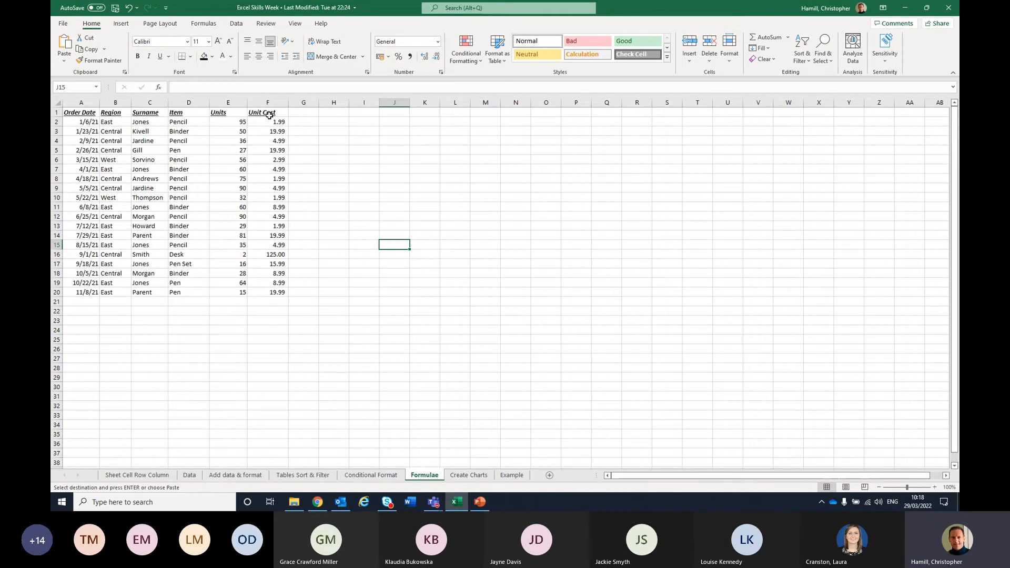
Add the heading "Total Cost" in cell G1, beside Unit Cost
{"action": "left_click", "coordinate": [305, 114]}
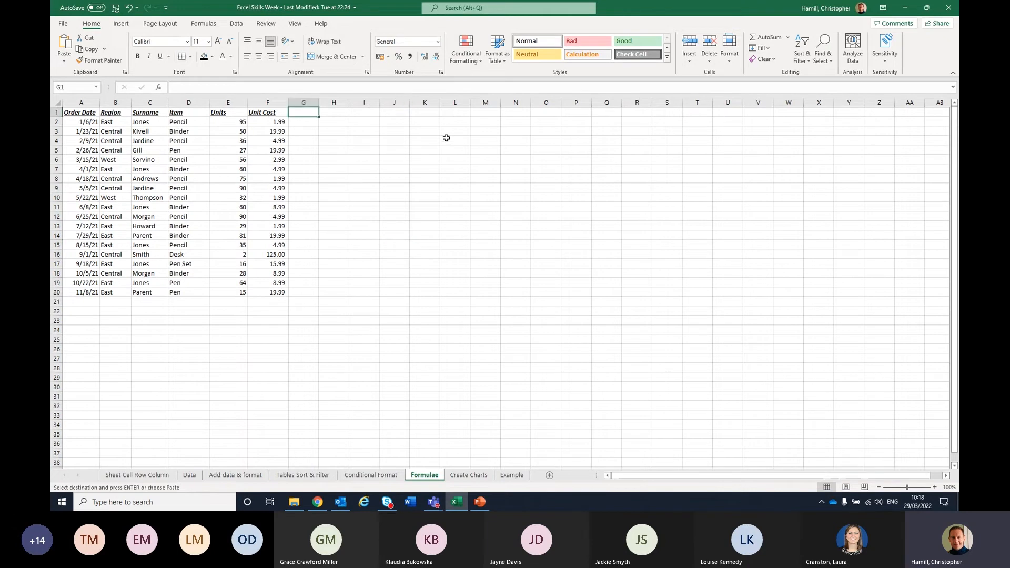
{"action": "type", "text": "Total"}
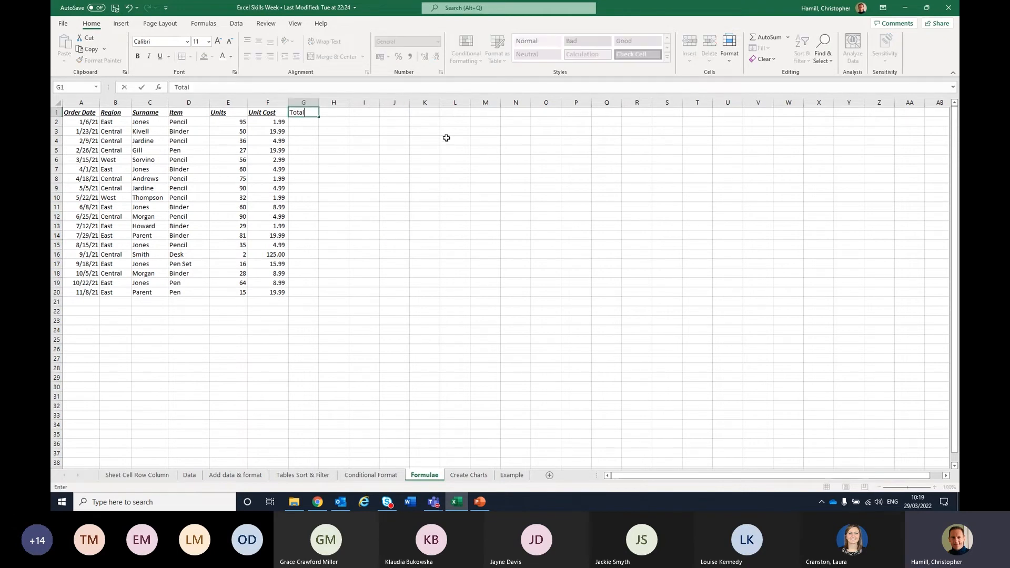
{"action": "type", "text": " Cost"}
{"action": "key", "text": "Return"}
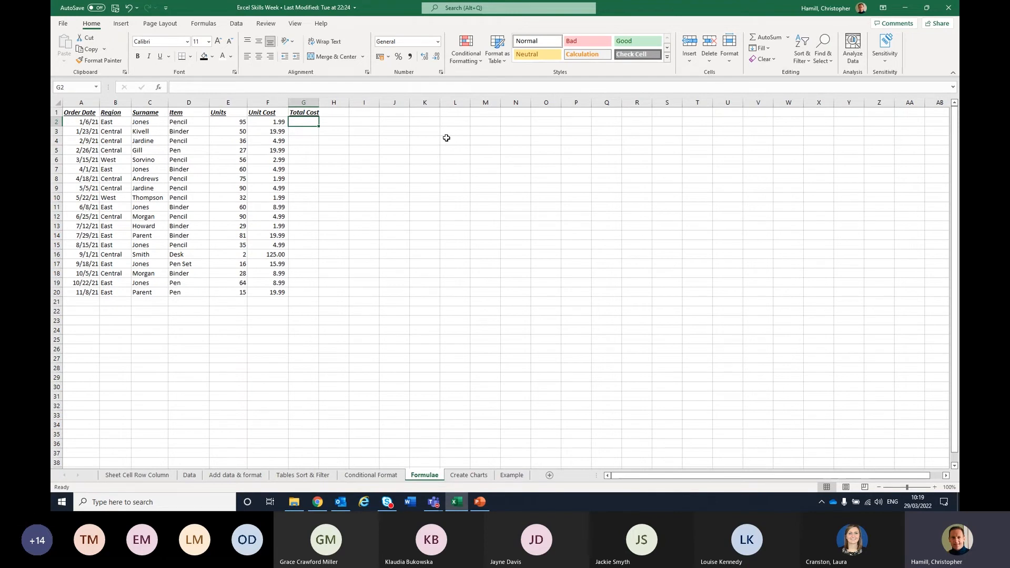
Calculate the first order's total cost in G2 by multiplying Units by Unit Cost with =E2*F2
{"action": "left_click", "coordinate": [238, 123]}
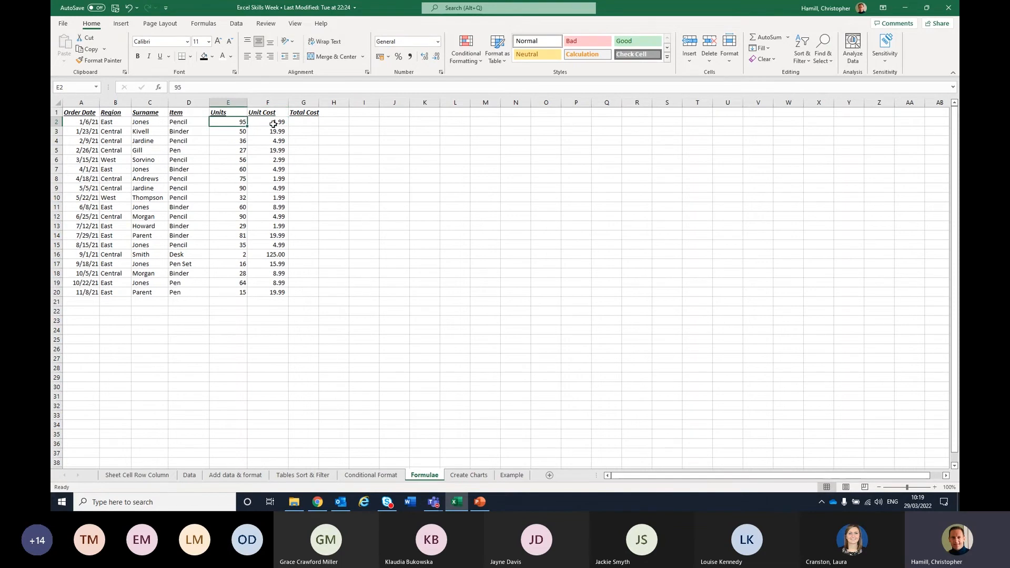
{"action": "left_click", "coordinate": [273, 124]}
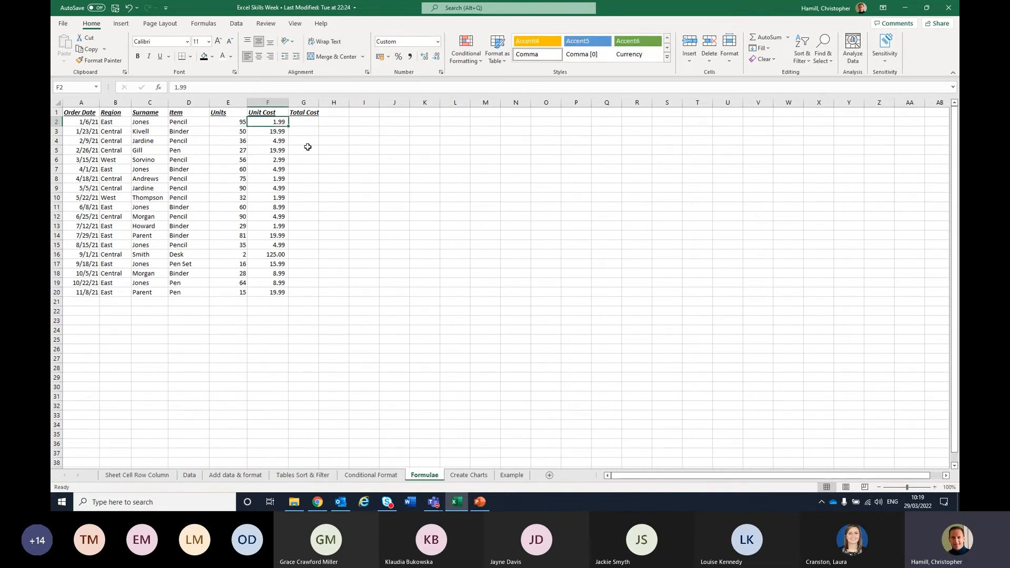
{"action": "left_click", "coordinate": [302, 123]}
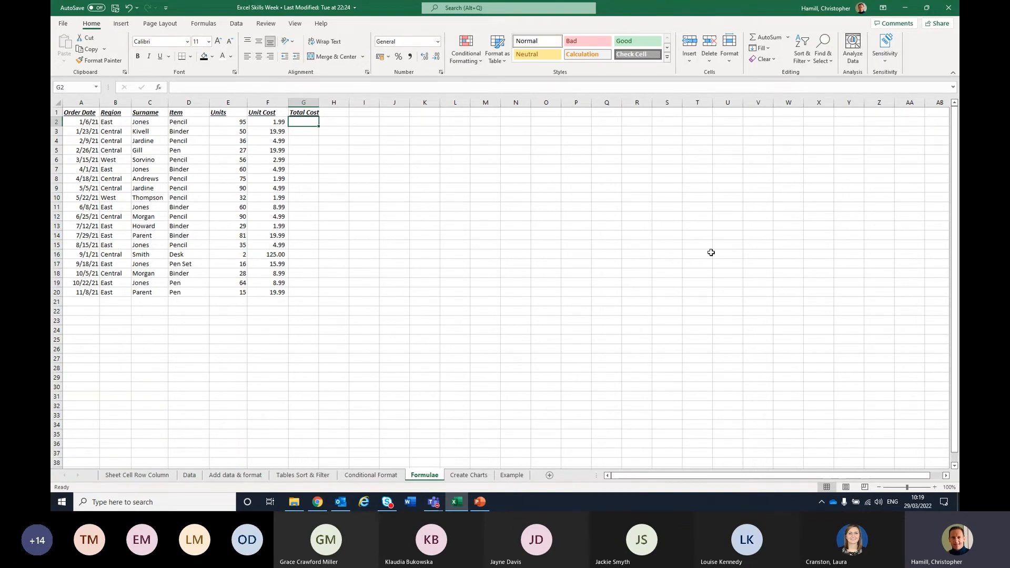
{"action": "type", "text": "="}
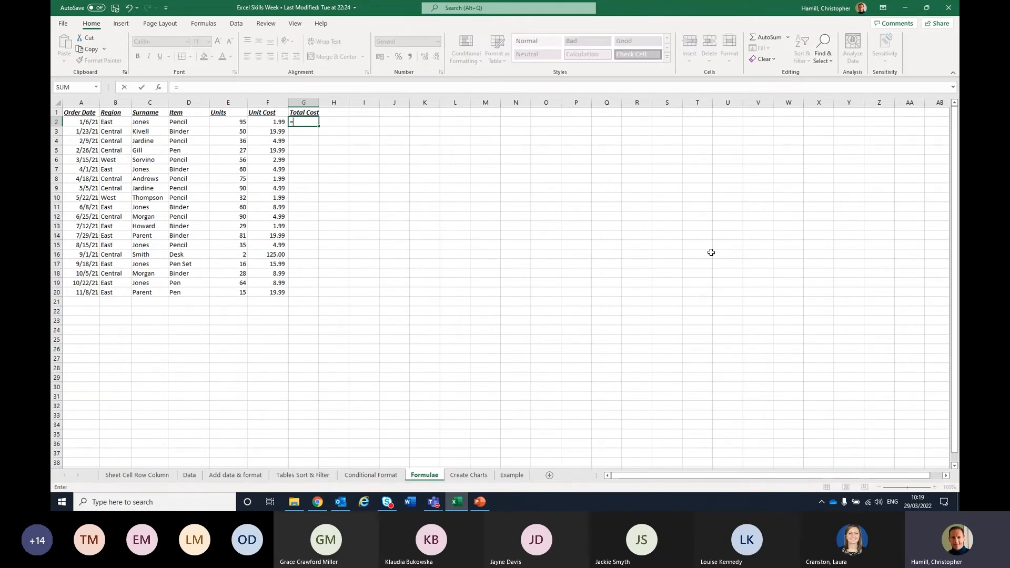
{"action": "left_click", "coordinate": [229, 124]}
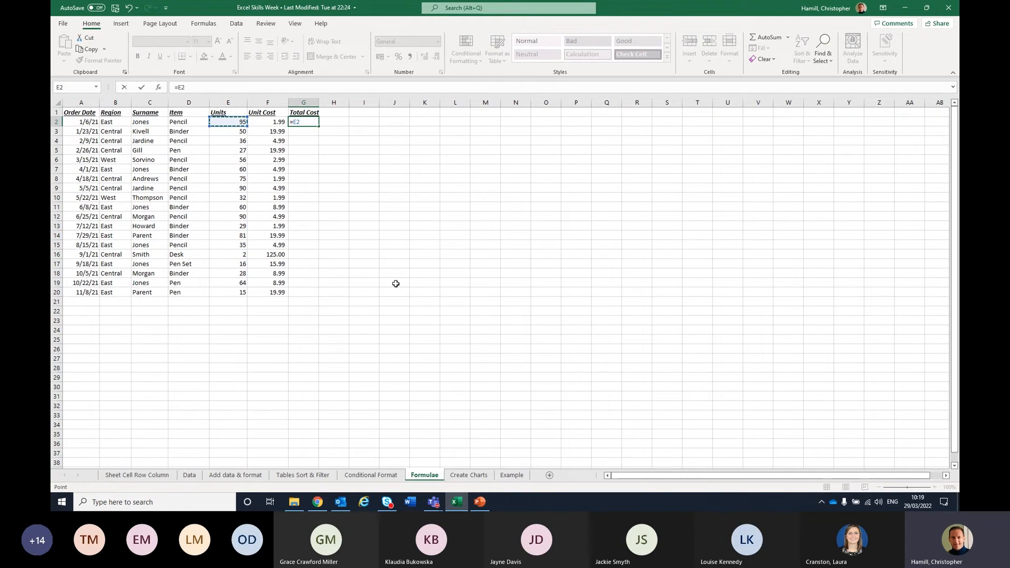
{"action": "type", "text": "*"}
{"action": "left_click", "coordinate": [270, 123]}
{"action": "key", "text": "Return"}
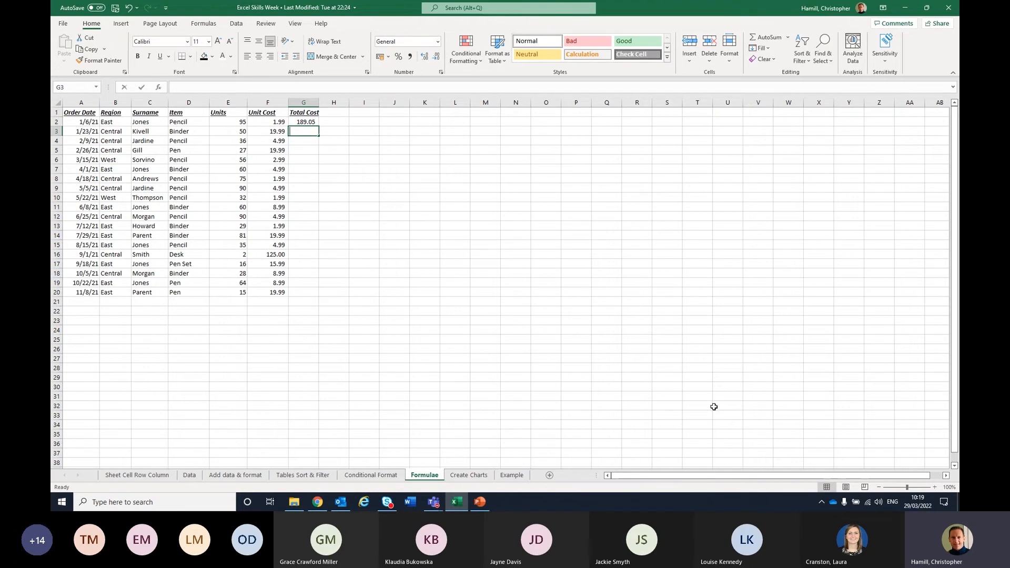
Calculate the second order's total cost in G3 by multiplying Units by Unit Cost with =E3*F3
{"action": "type", "text": "="}
{"action": "left_click", "coordinate": [227, 131]}
{"action": "type", "text": "*"}
{"action": "left_click", "coordinate": [260, 131]}
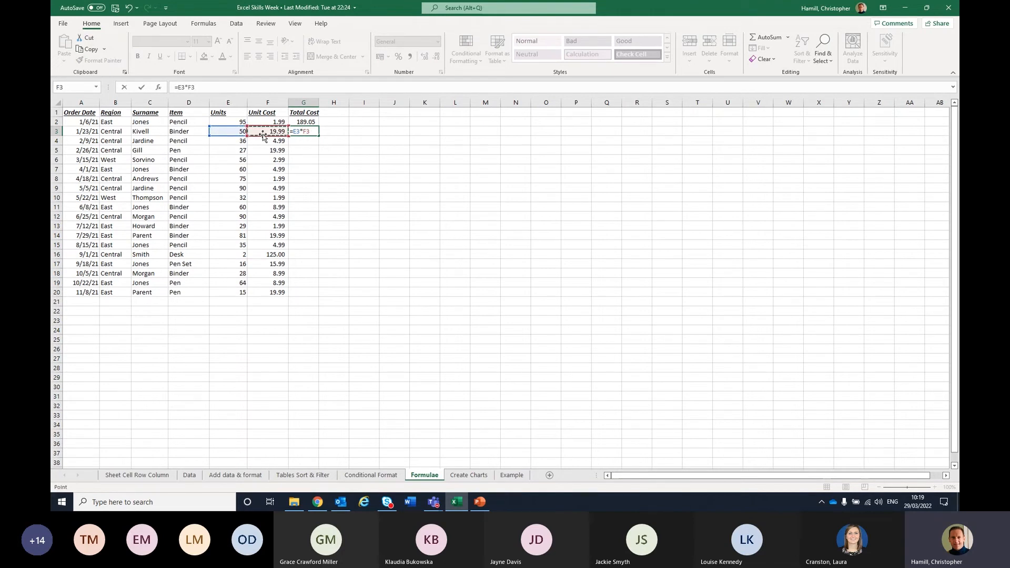
{"action": "key", "text": "Return"}
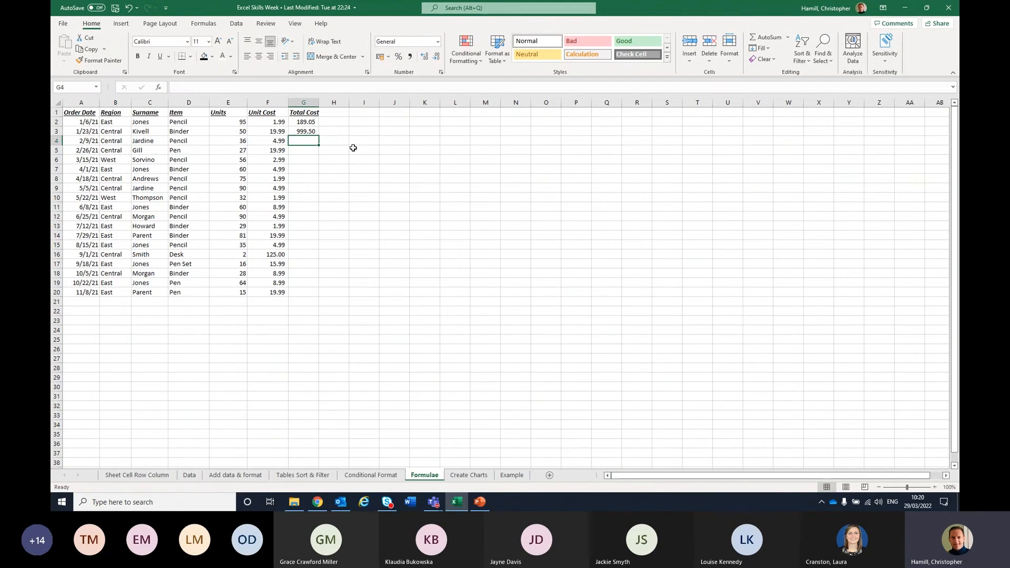
Fill the G2 total cost formula down through G20 and widen the Total Cost column slightly
{"action": "left_click", "coordinate": [307, 122]}
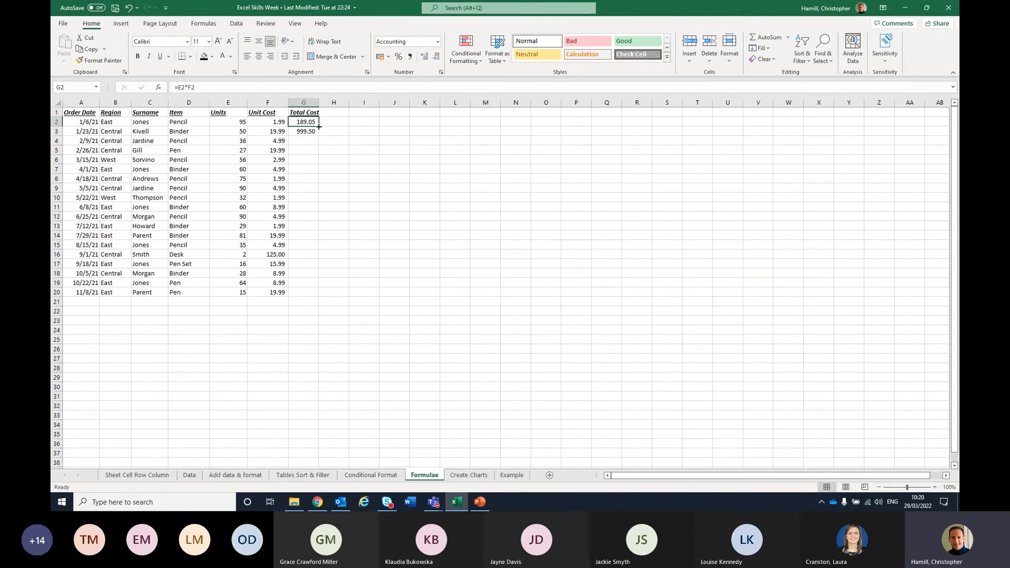
{"action": "left_click_drag", "start_coordinate": [319, 127], "coordinate": [319, 297]}
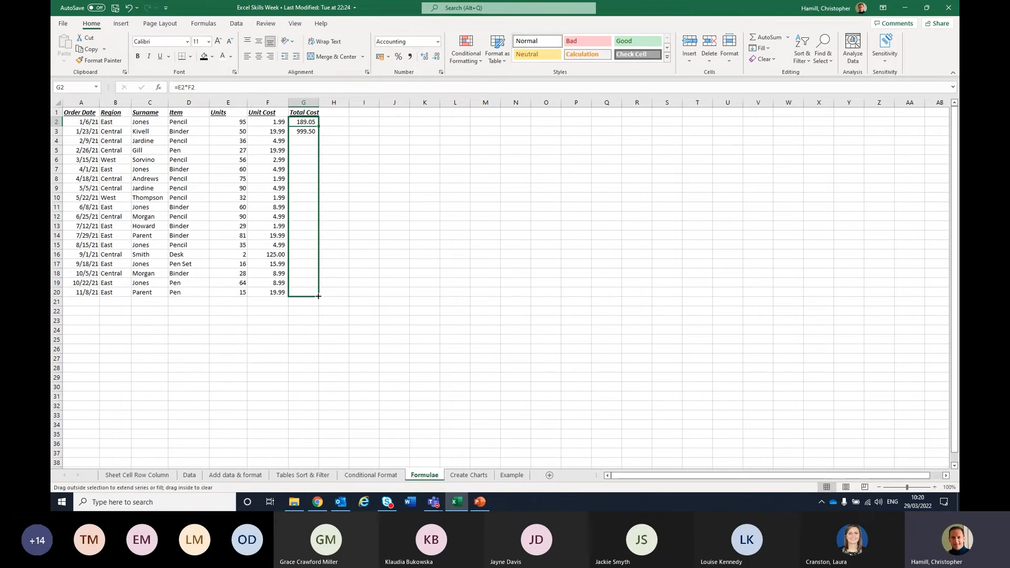
{"action": "left_click", "coordinate": [317, 102]}
{"action": "left_click_drag", "start_coordinate": [316, 100], "coordinate": [323, 101]}
{"action": "left_click", "coordinate": [390, 271]}
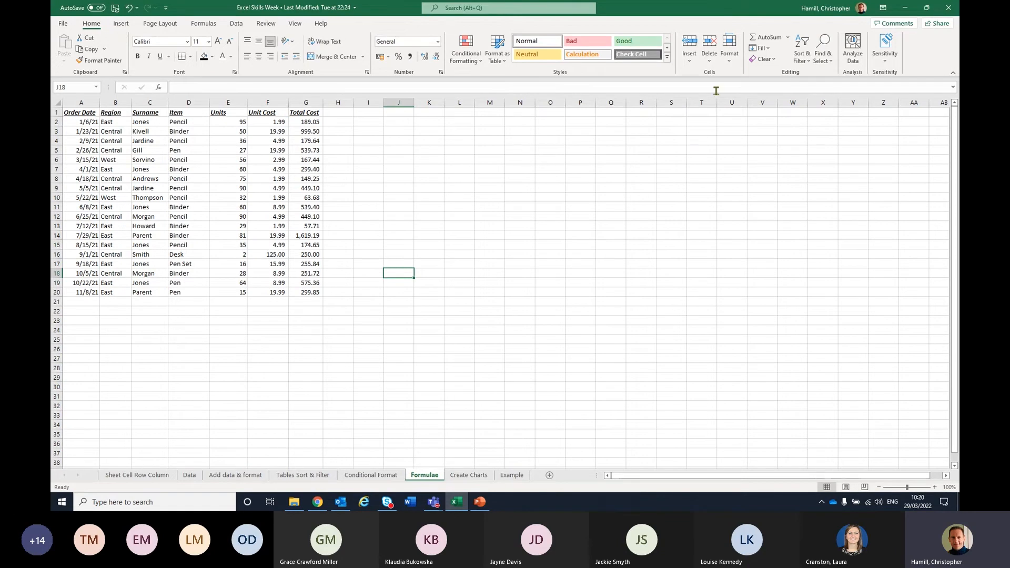
Look over the Fill options and check the range of total costs in G2:G20
{"action": "left_click", "coordinate": [761, 48]}
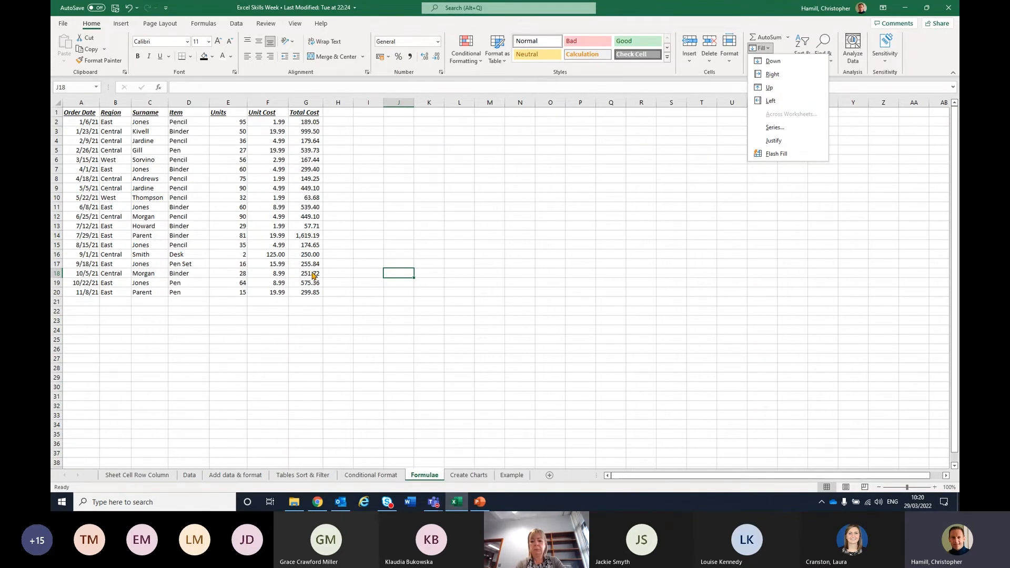
{"action": "left_click", "coordinate": [313, 123]}
{"action": "left_click", "coordinate": [312, 122]}
{"action": "left_click_drag", "start_coordinate": [312, 122], "coordinate": [312, 293]}
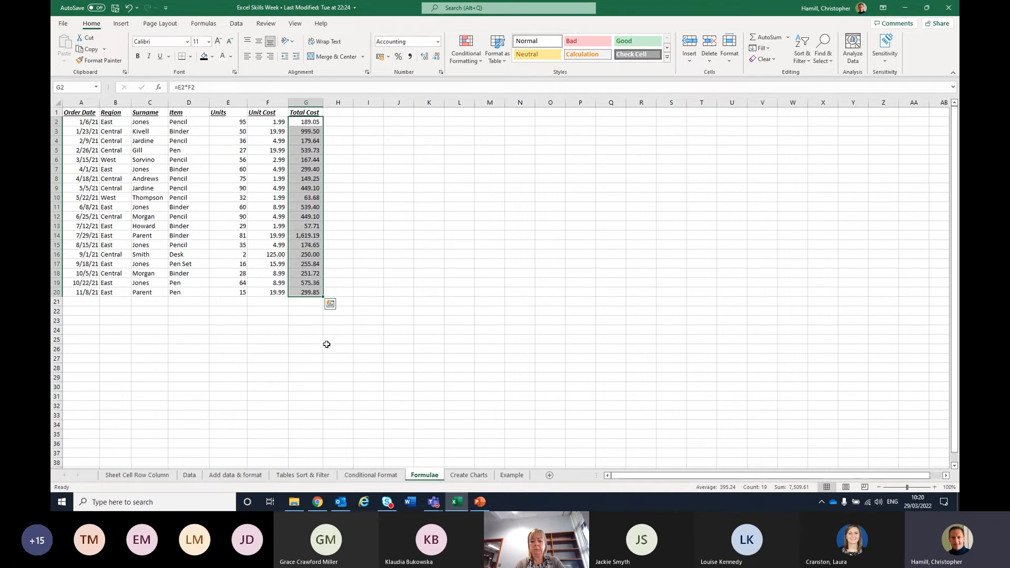
{"action": "left_click", "coordinate": [289, 312]}
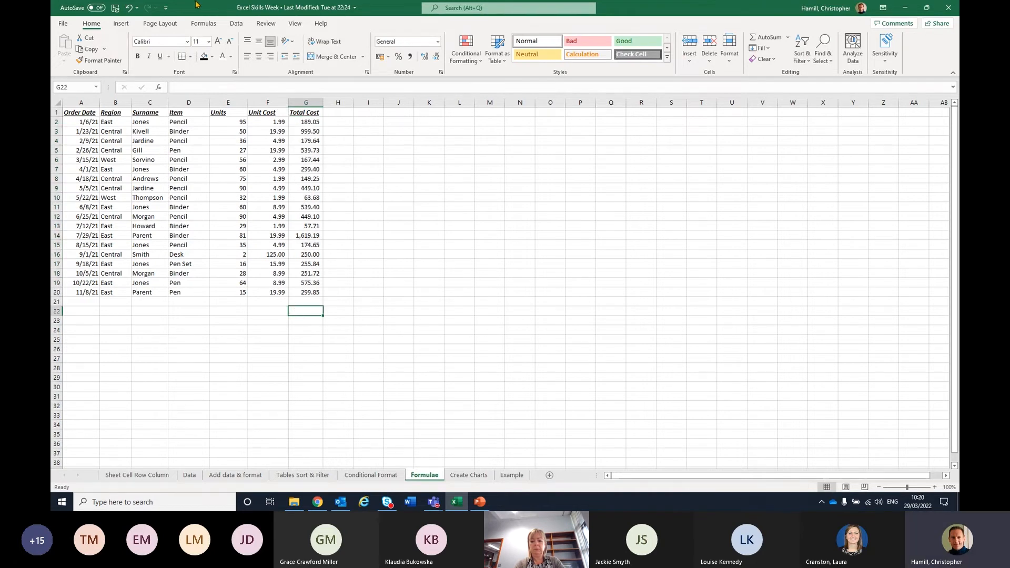
{"action": "left_click", "coordinate": [279, 303]}
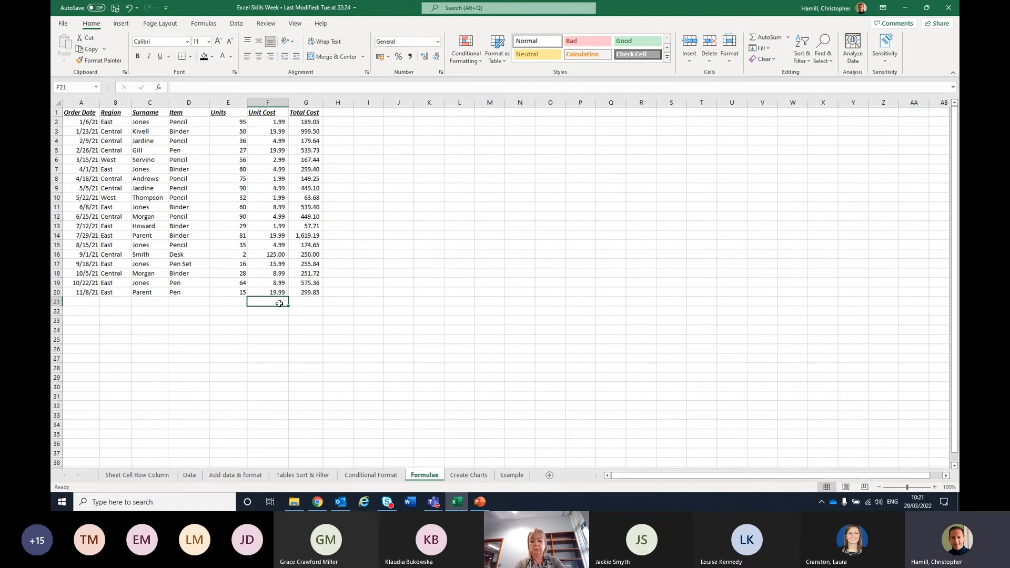
{"action": "left_click", "coordinate": [311, 302]}
{"action": "type", "text": "="}
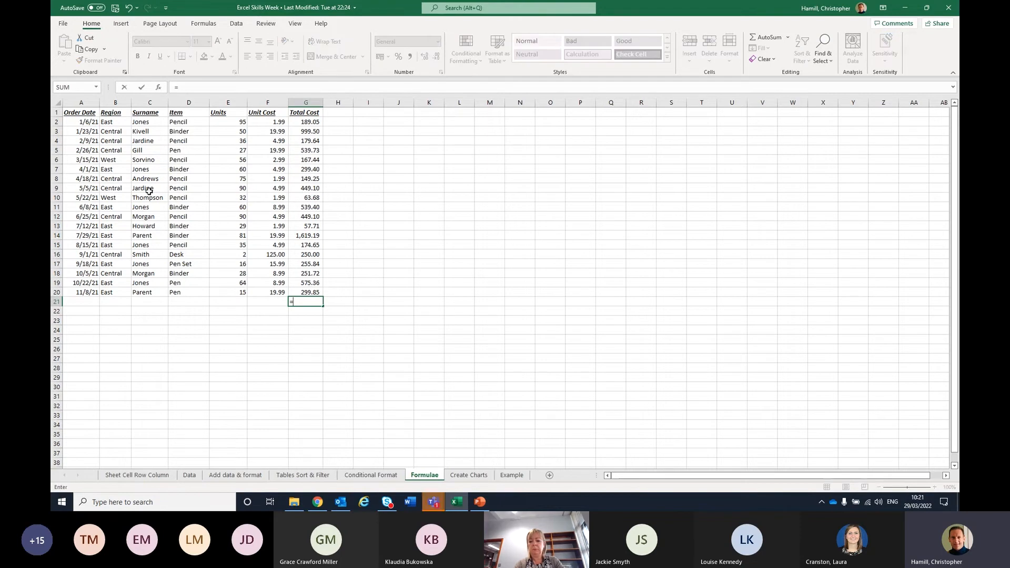
{"action": "left_click", "coordinate": [313, 123]}
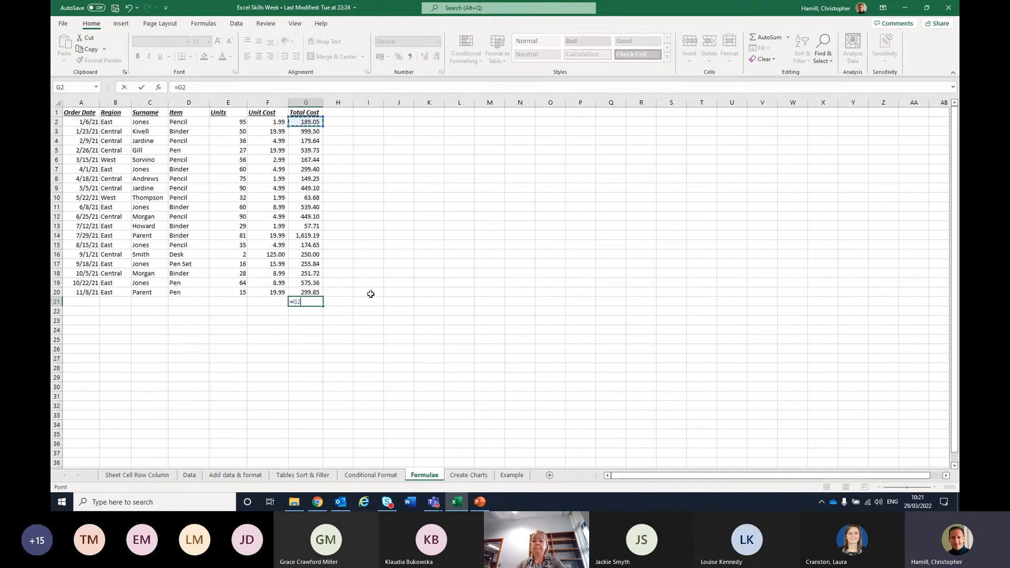
{"action": "type", "text": "+"}
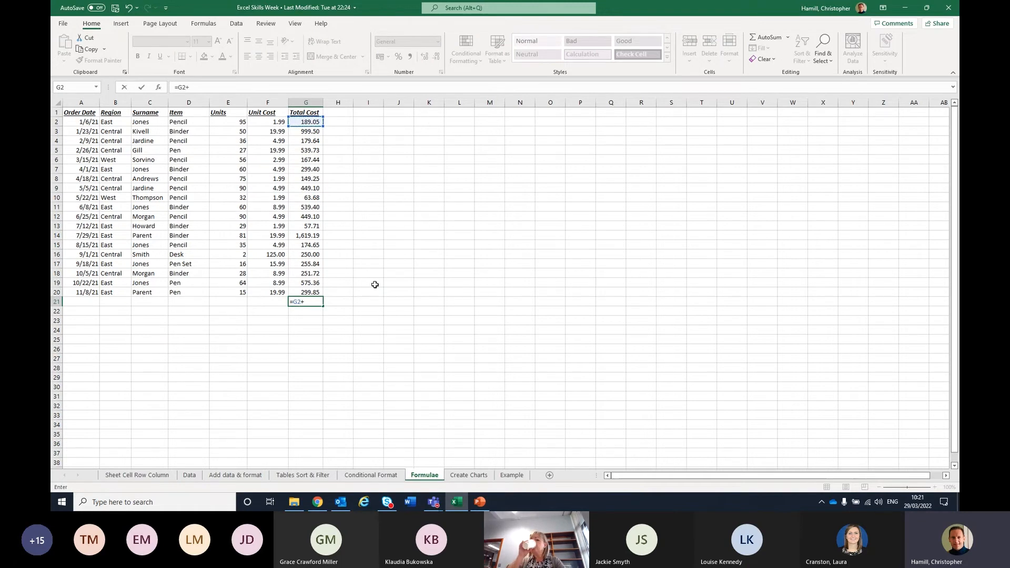
{"action": "left_click", "coordinate": [314, 132]}
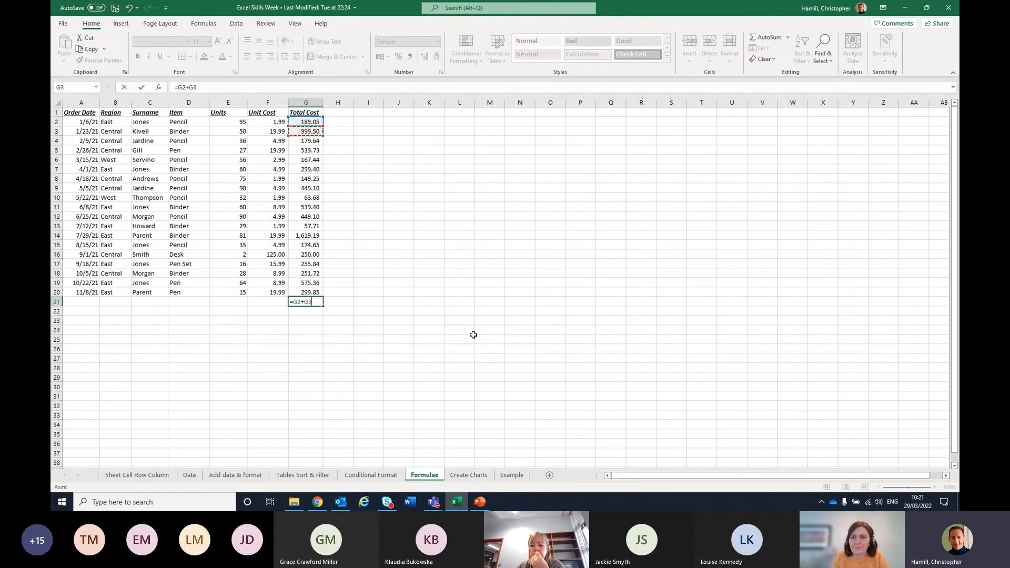
{"action": "left_click", "coordinate": [226, 89]}
{"action": "key", "text": "BackSpace"}
{"action": "key", "text": "BackSpace"}
{"action": "key", "text": "BackSpace"}
{"action": "key", "text": "BackSpace"}
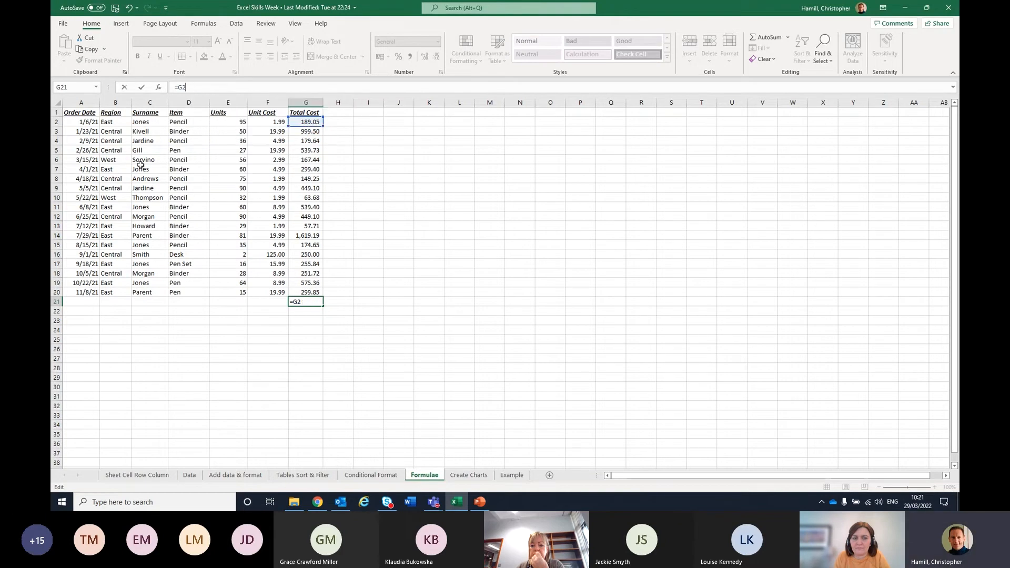
{"action": "key", "text": "BackSpace"}
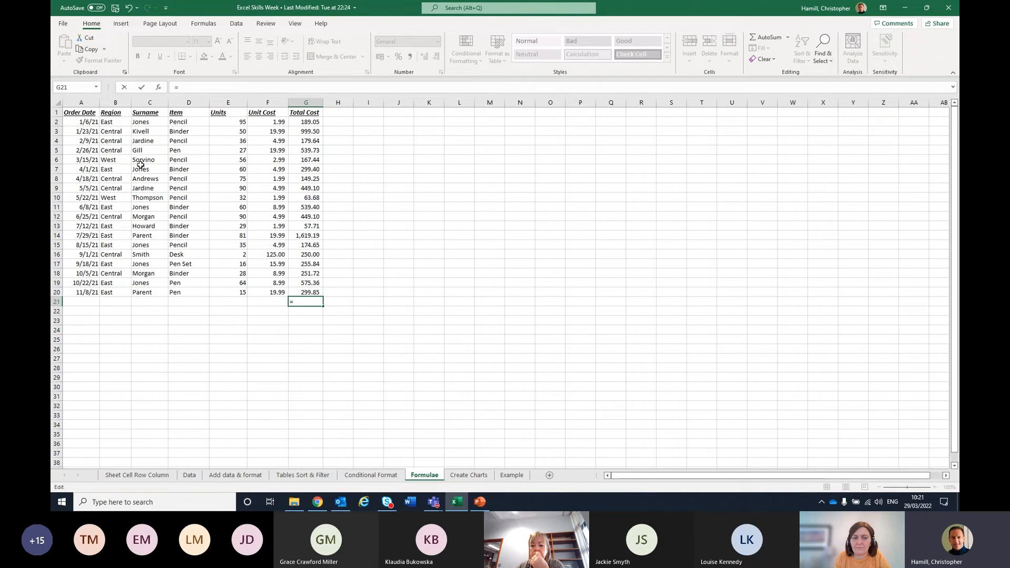
Add up all order costs in G21 by completing the formula as =SUM(G2:G20)
{"action": "type", "text": "sum"}
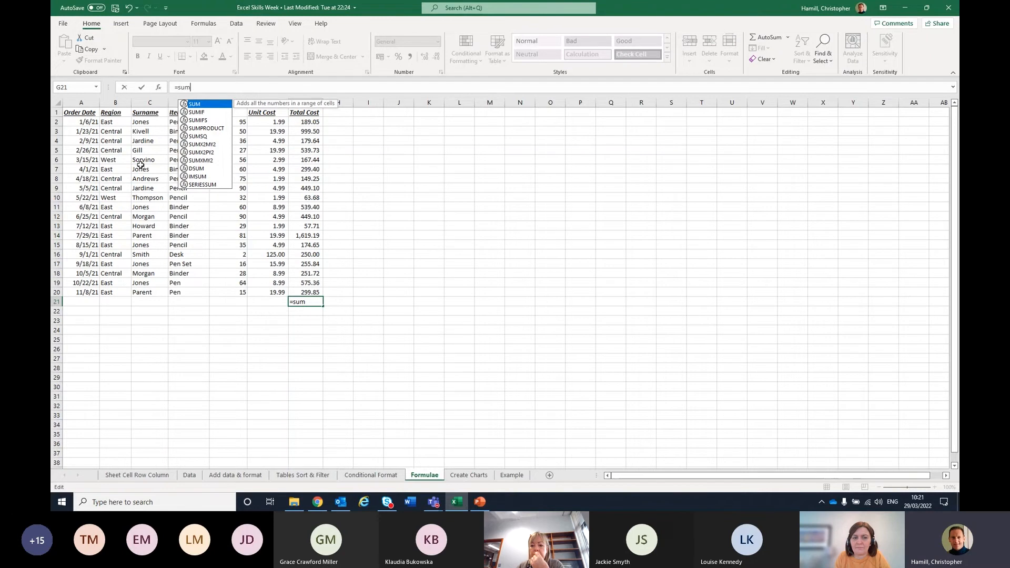
{"action": "type", "text": "("}
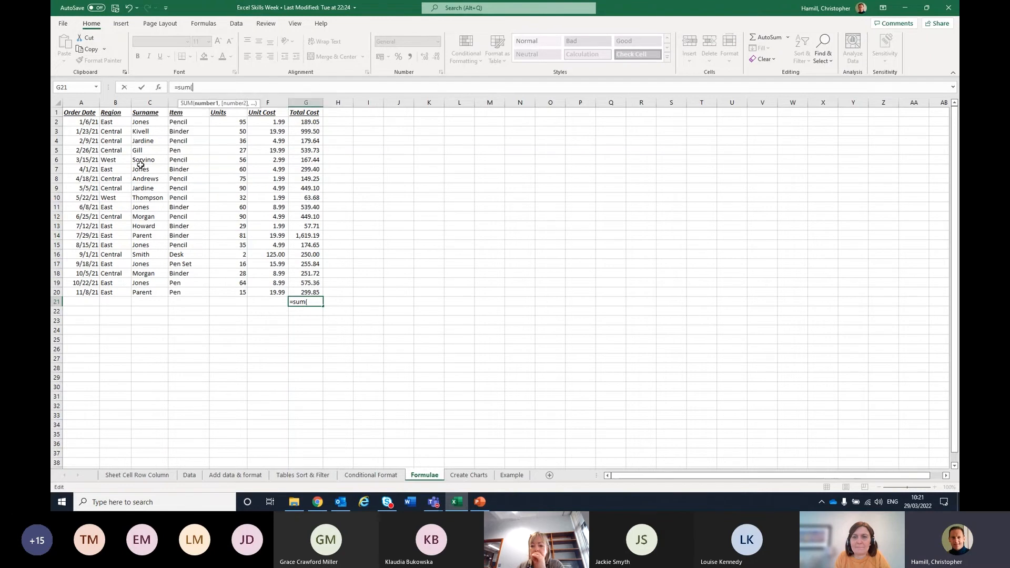
{"action": "left_click_drag", "start_coordinate": [293, 127], "coordinate": [303, 293]}
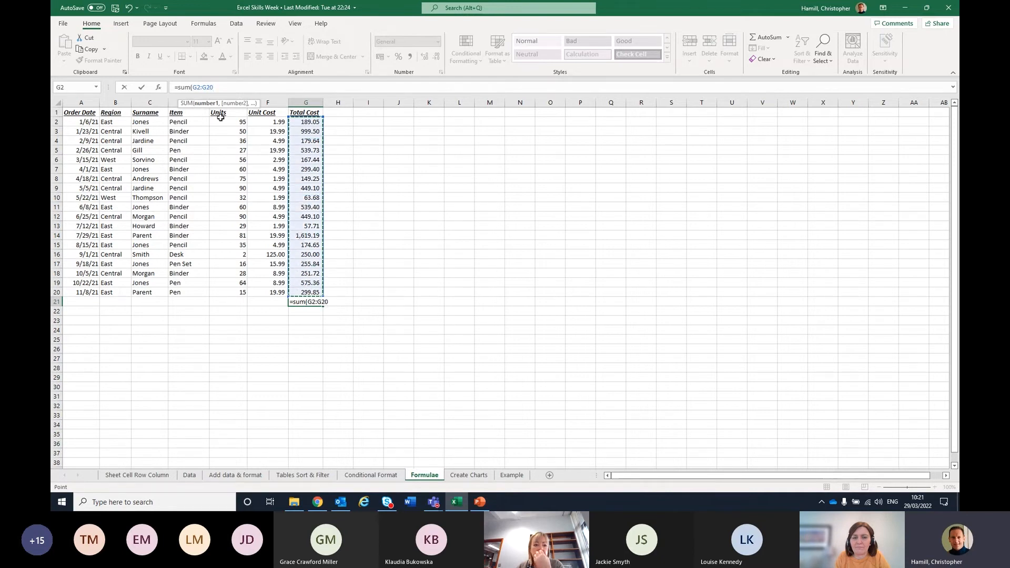
{"action": "left_click", "coordinate": [218, 88]}
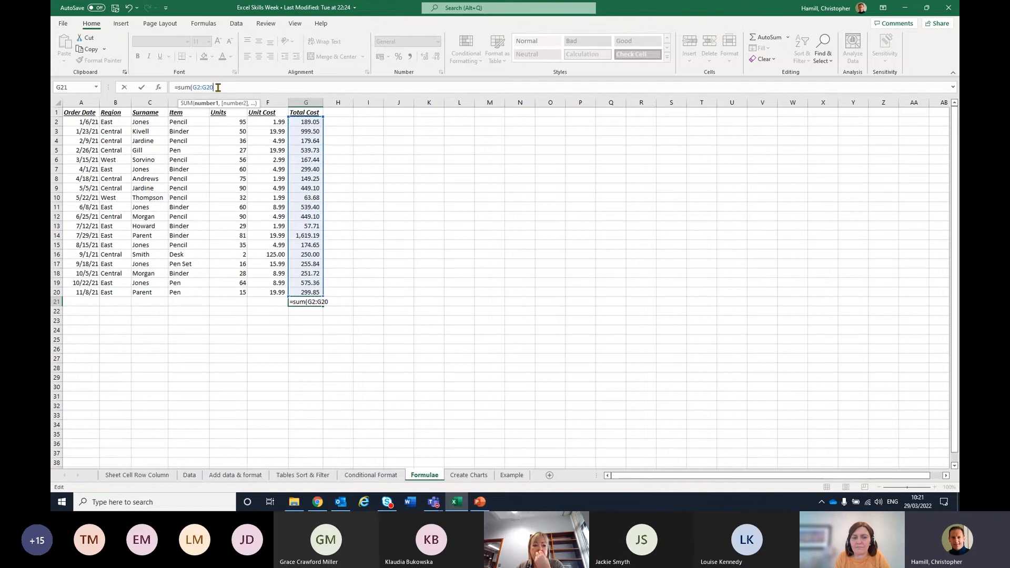
{"action": "type", "text": ")"}
{"action": "key", "text": "Return"}
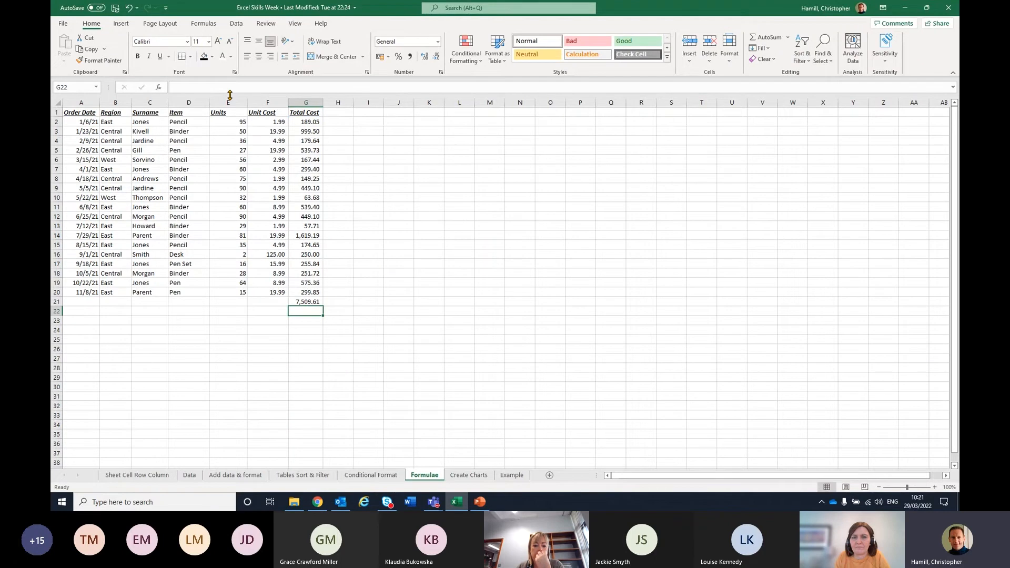
Clear the sum formula from G21 below the Total Cost values
{"action": "left_click", "coordinate": [320, 301]}
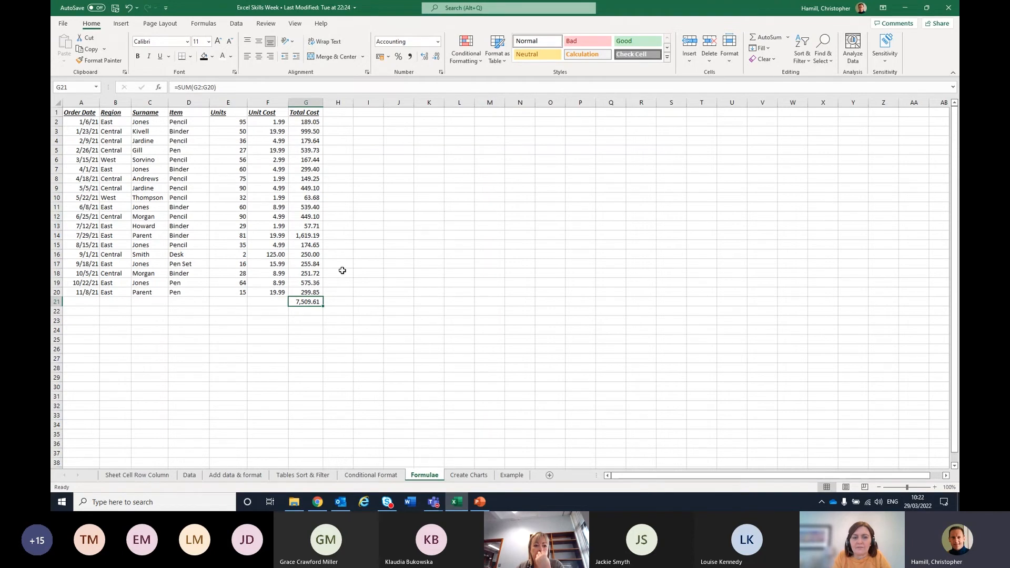
{"action": "key", "text": "BackSpace"}
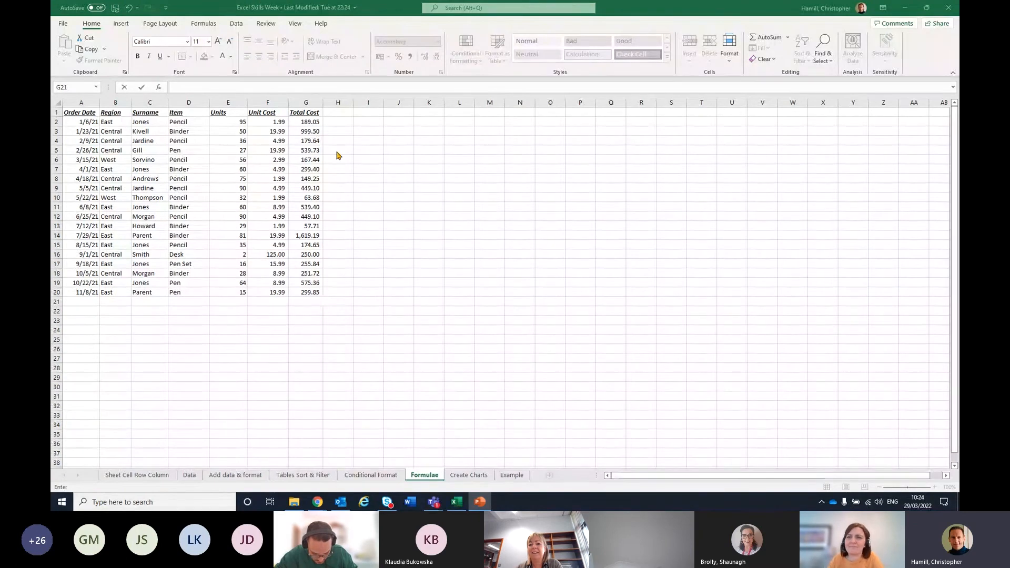
{"action": "left_click", "coordinate": [310, 122]}
{"action": "left_click", "coordinate": [310, 122]}
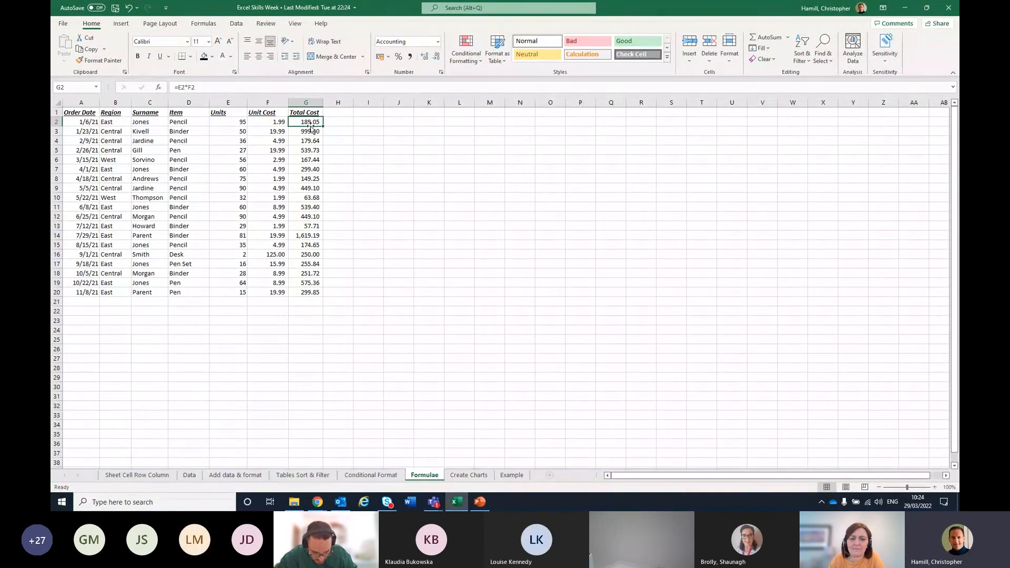
{"action": "left_click", "coordinate": [312, 301]}
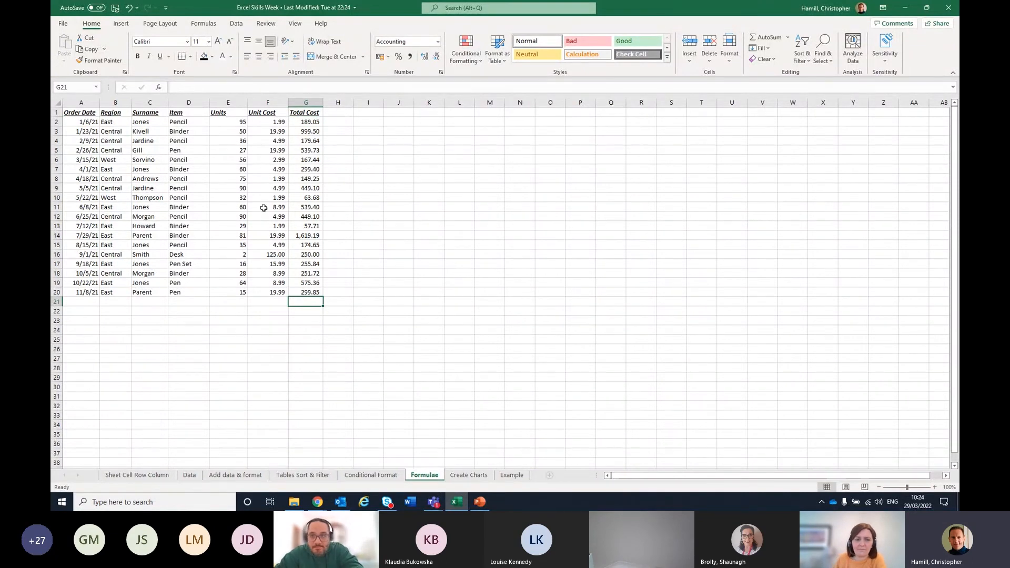
Use AutoSum on G2:G21 to total the order costs in G21, and review the resulting formula
{"action": "left_click", "coordinate": [314, 121]}
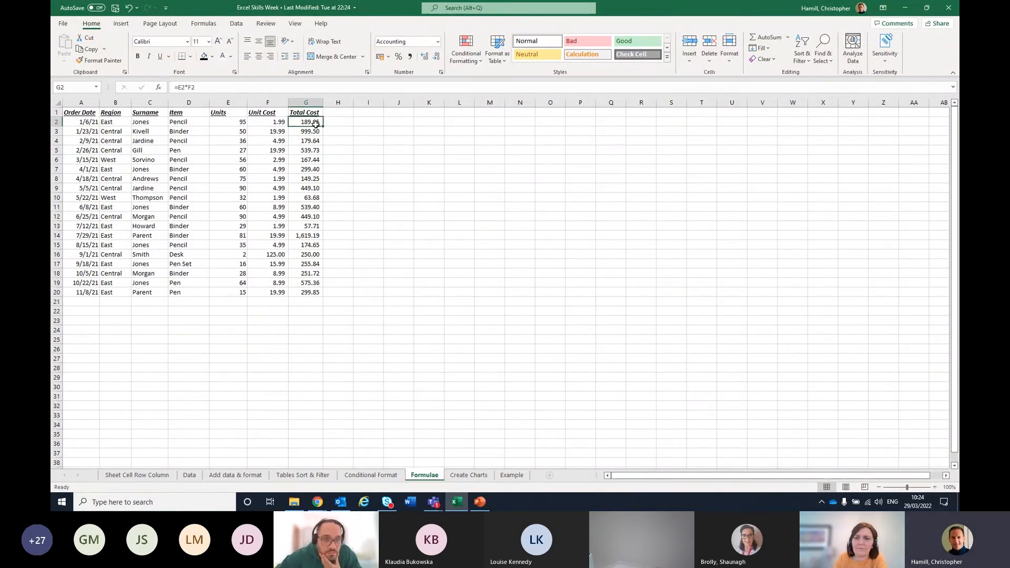
{"action": "left_click_drag", "start_coordinate": [315, 122], "coordinate": [318, 302]}
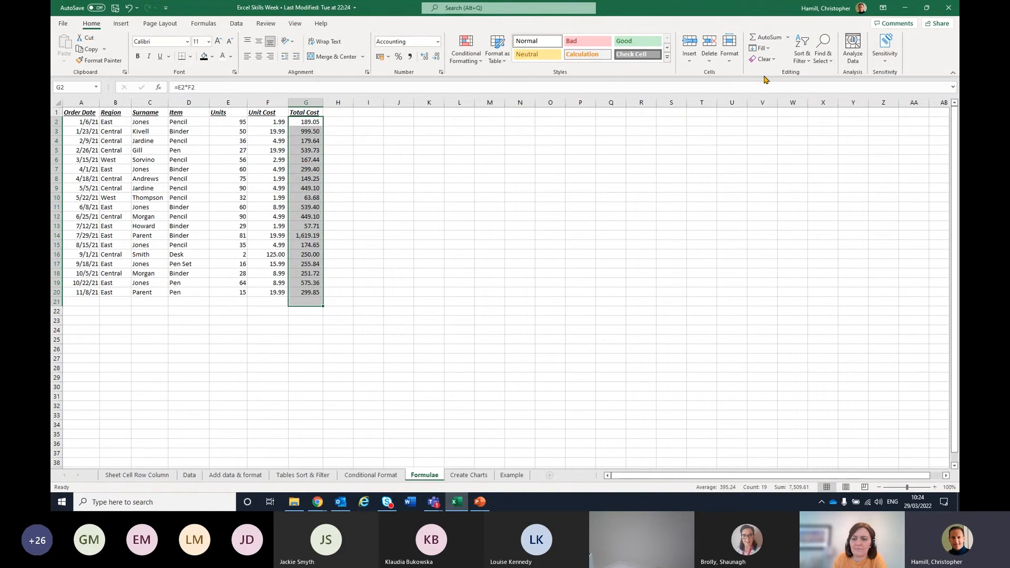
{"action": "left_click", "coordinate": [763, 39]}
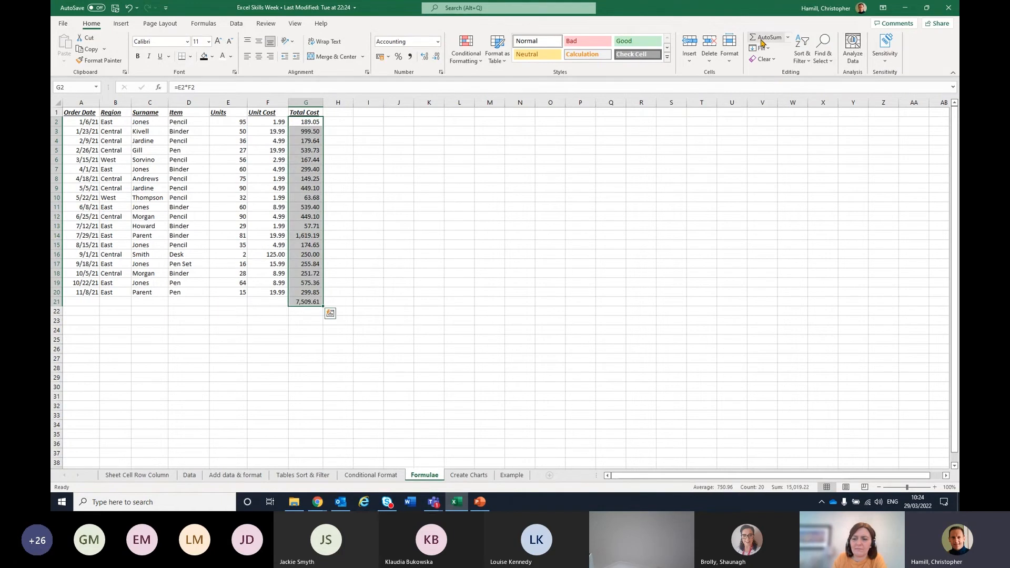
{"action": "left_click", "coordinate": [308, 305]}
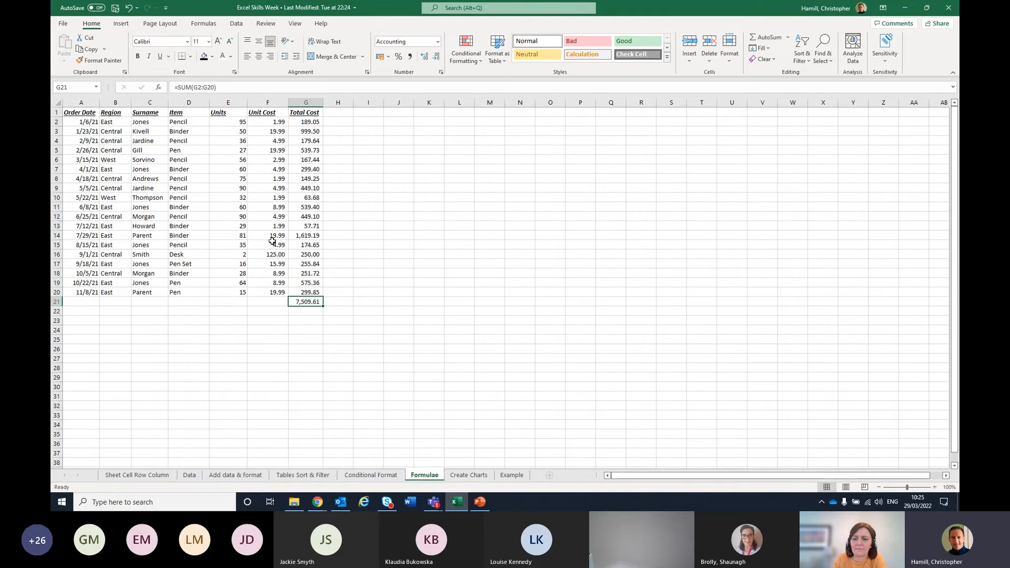
{"action": "left_click_drag", "start_coordinate": [216, 87], "coordinate": [176, 87]}
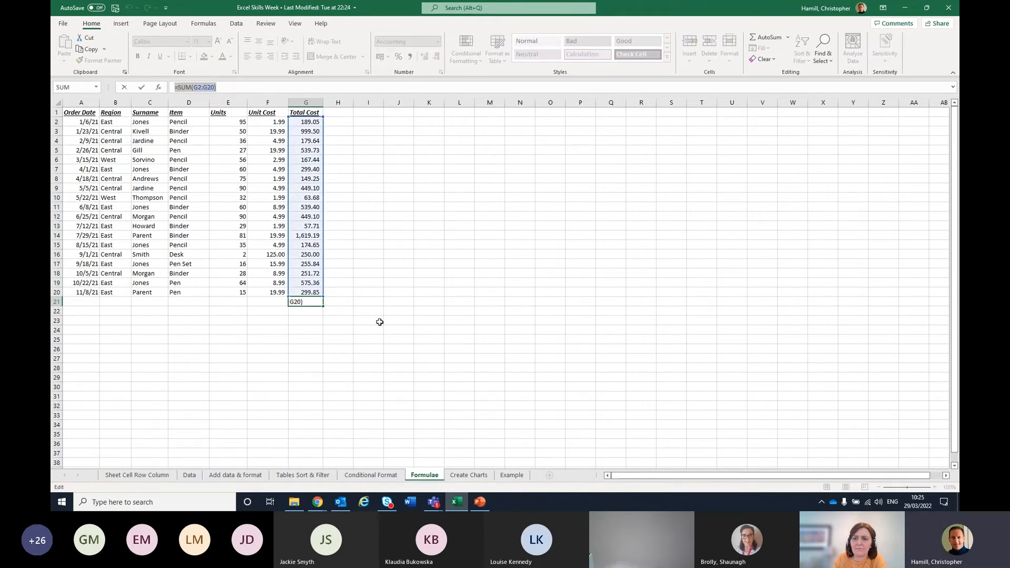
{"action": "key", "text": "Return"}
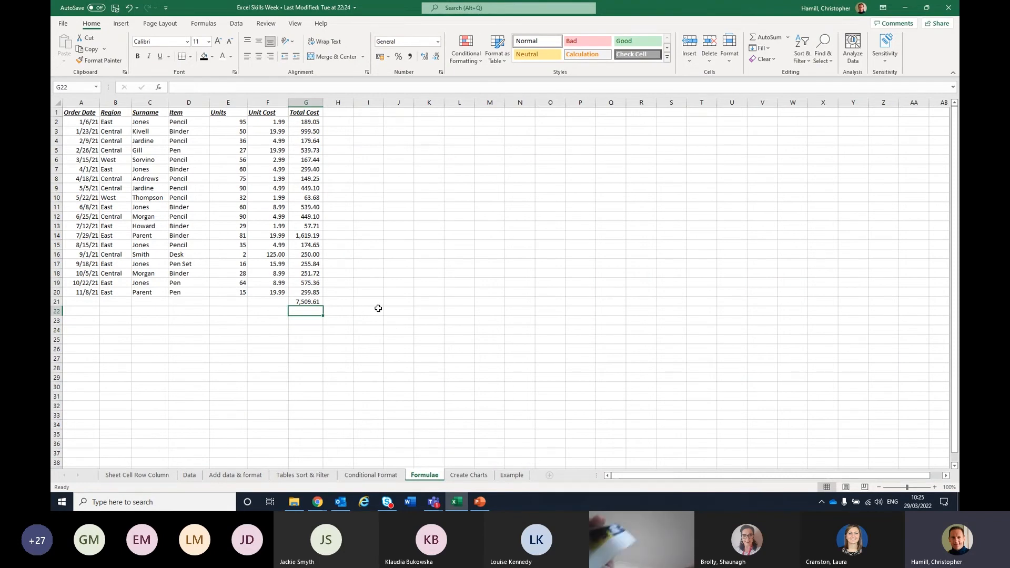
{"action": "left_click_drag", "start_coordinate": [226, 122], "coordinate": [230, 293]}
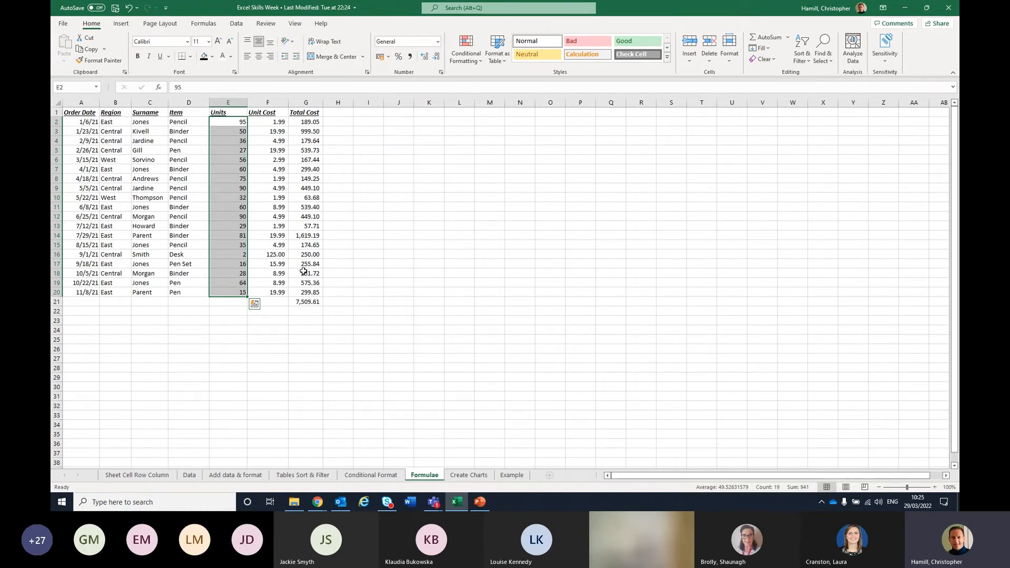
{"action": "left_click", "coordinate": [233, 303]}
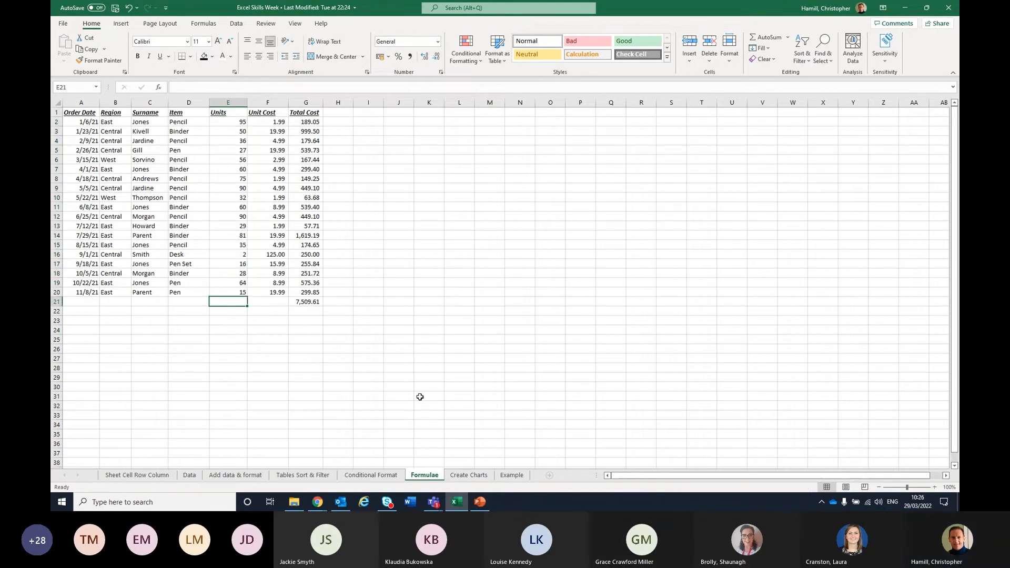
{"action": "type", "text": "="}
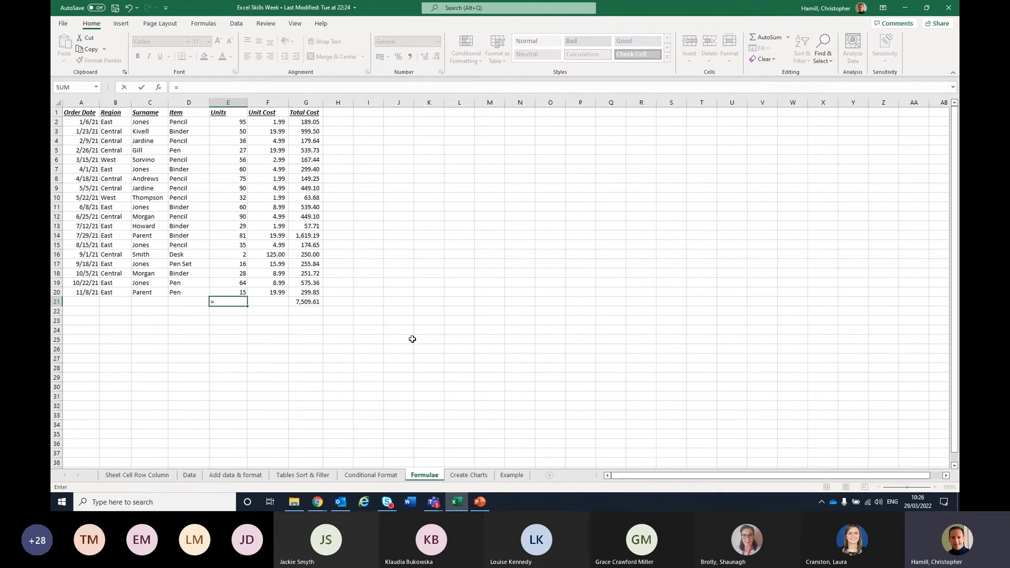
{"action": "type", "text": "average"}
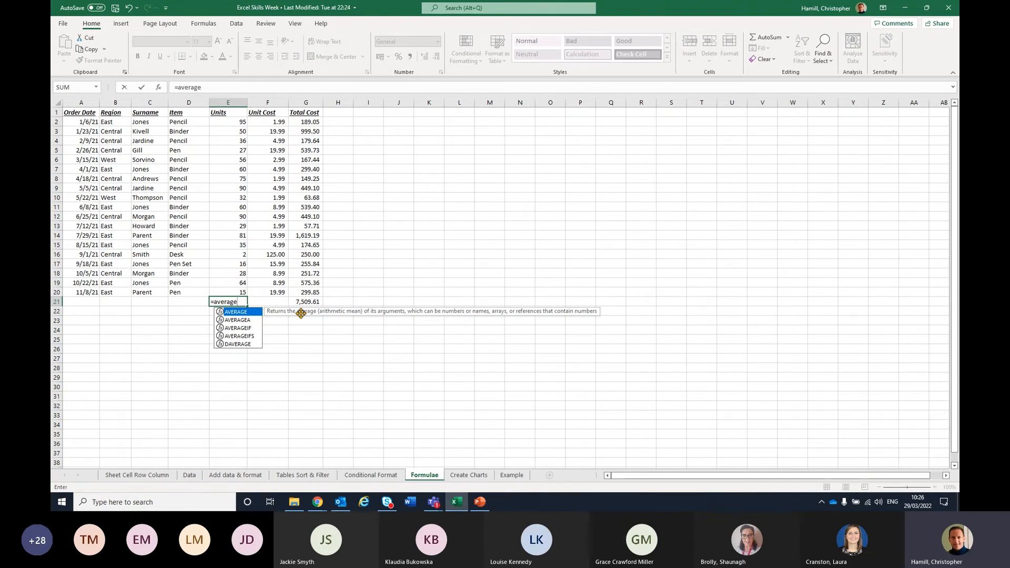
Look through the available functions and function categories for inserting into E21, and leave without inserting one
{"action": "left_click", "coordinate": [159, 93]}
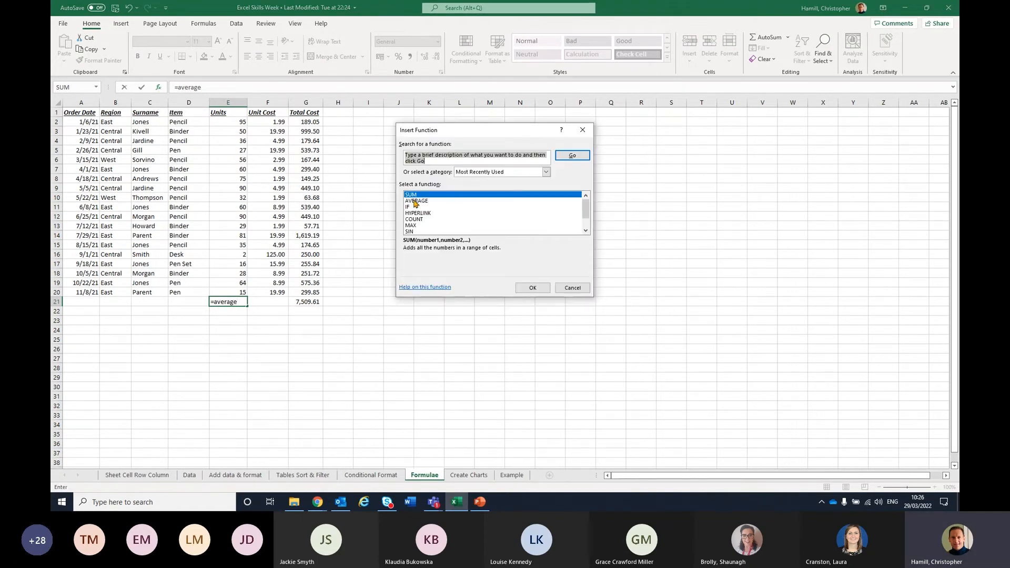
{"action": "left_click", "coordinate": [585, 230]}
{"action": "left_click", "coordinate": [585, 231]}
{"action": "left_click", "coordinate": [586, 230]}
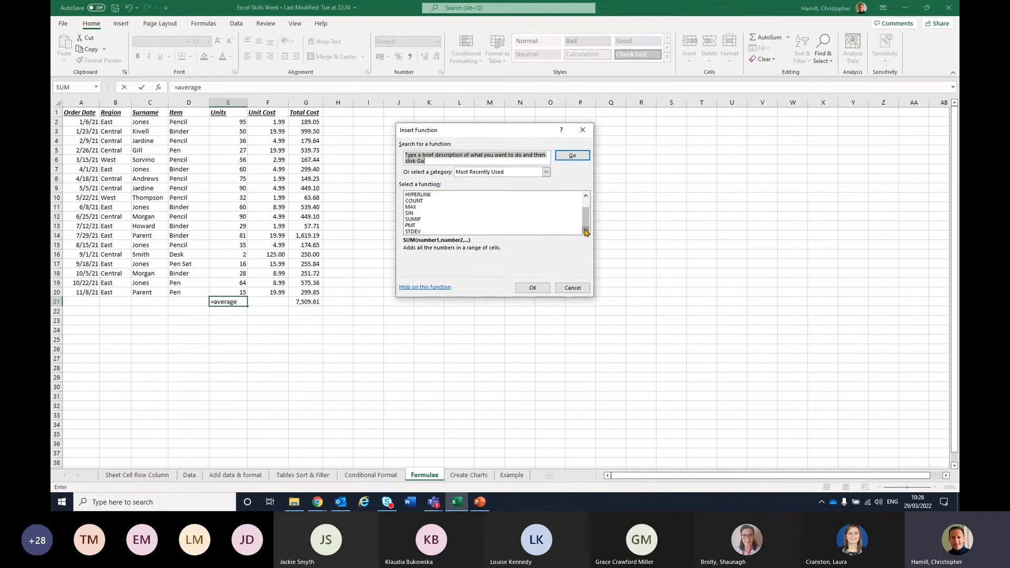
{"action": "left_click", "coordinate": [546, 172]}
{"action": "scroll", "coordinate": [542, 227], "scroll_direction": "down", "scroll_amount": 1}
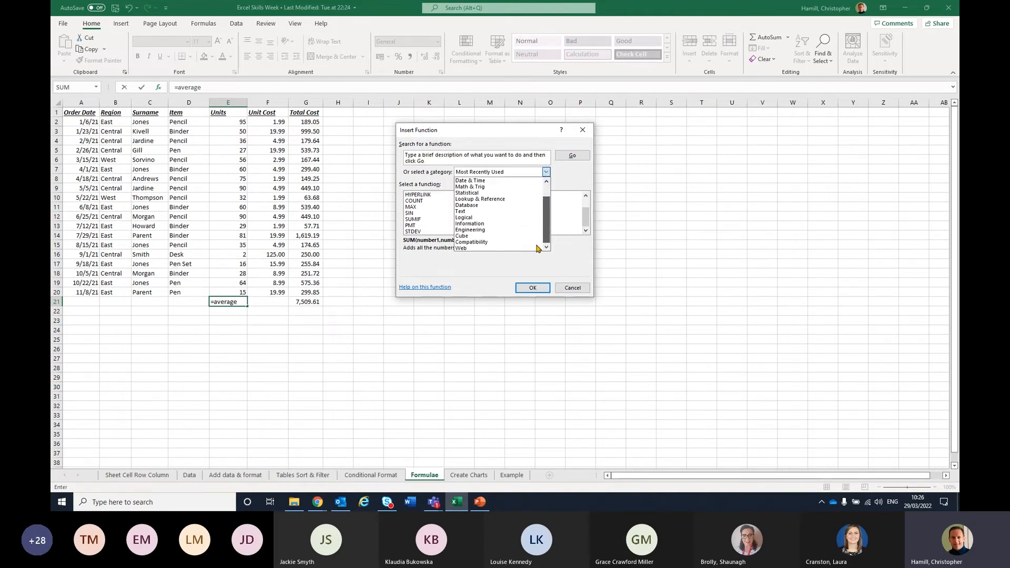
{"action": "scroll", "coordinate": [538, 232], "scroll_direction": "up", "scroll_amount": 1}
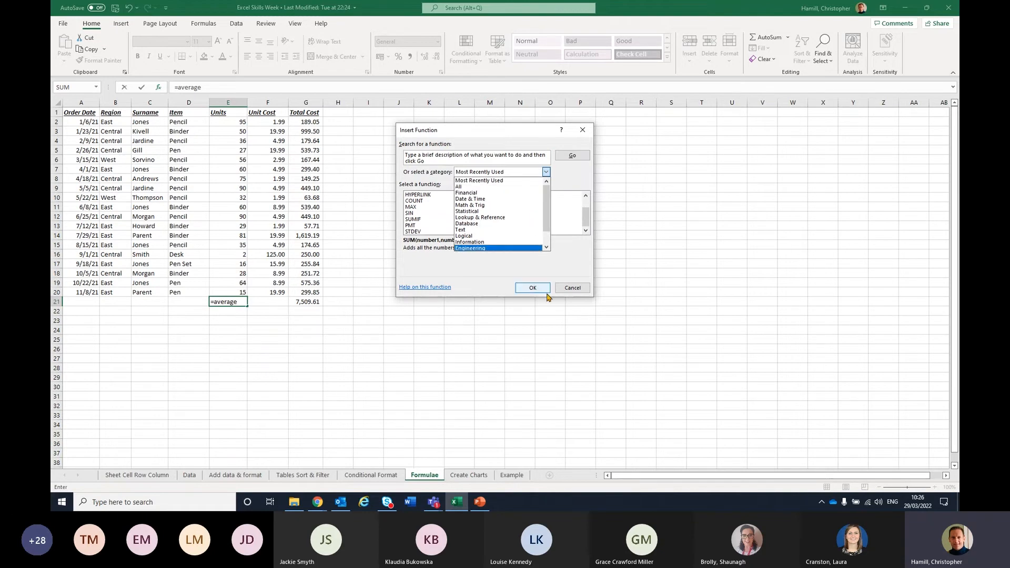
{"action": "left_click", "coordinate": [573, 289]}
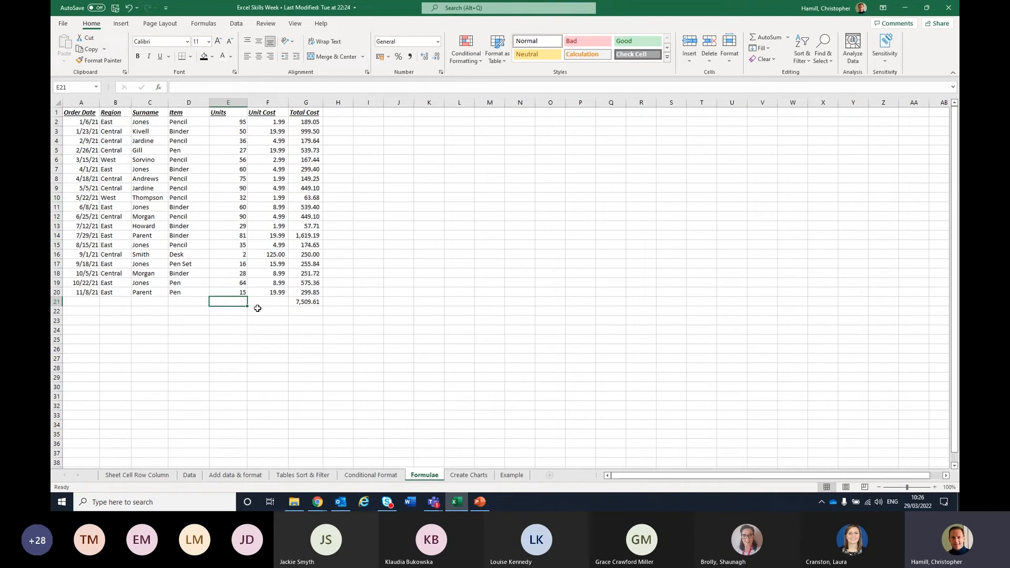
Calculate the average number of units in E21 with the formula =AVERAGE(E2:E20)
{"action": "type", "text": "=average"}
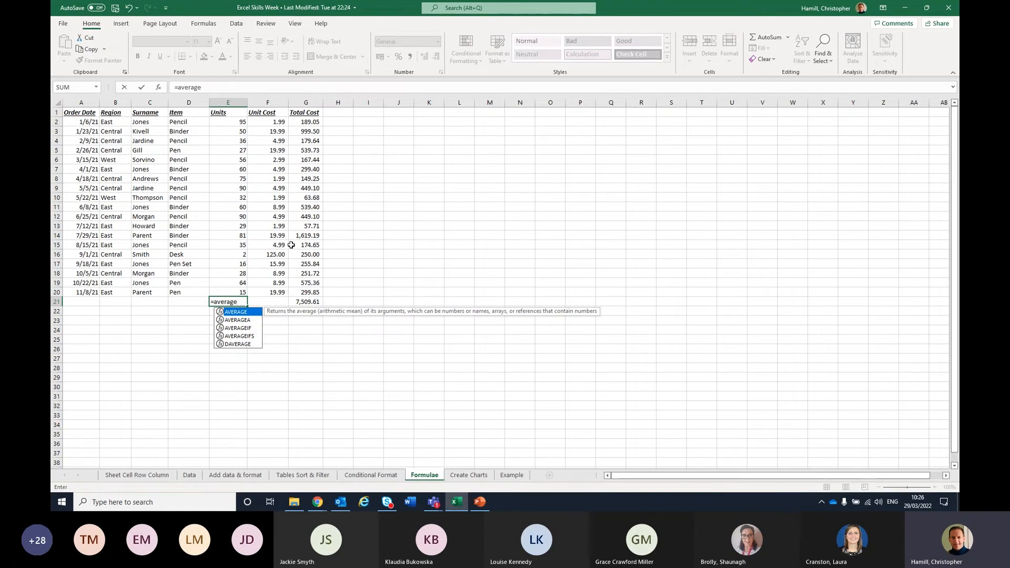
{"action": "type", "text": "("}
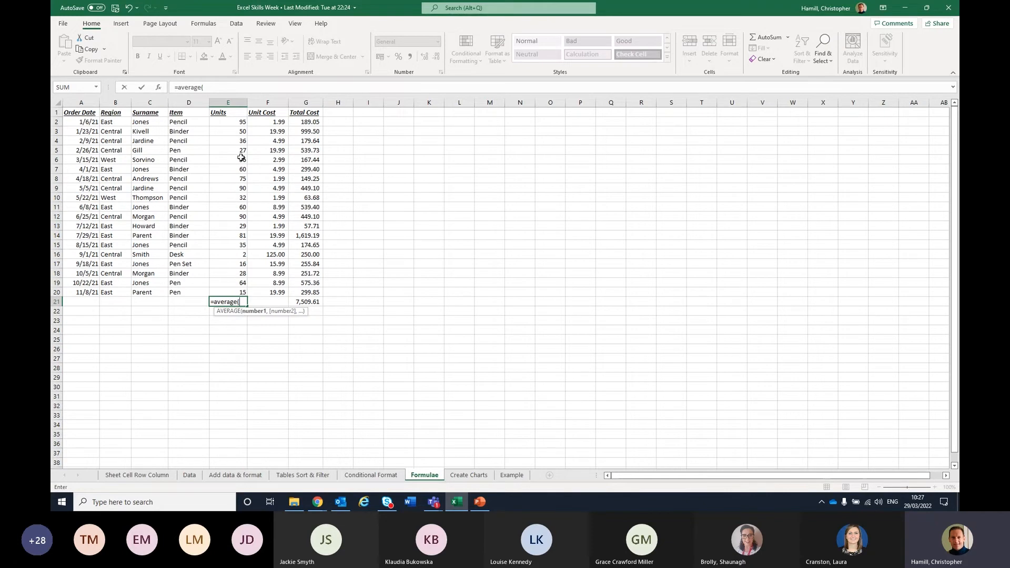
{"action": "left_click_drag", "start_coordinate": [235, 123], "coordinate": [235, 292]}
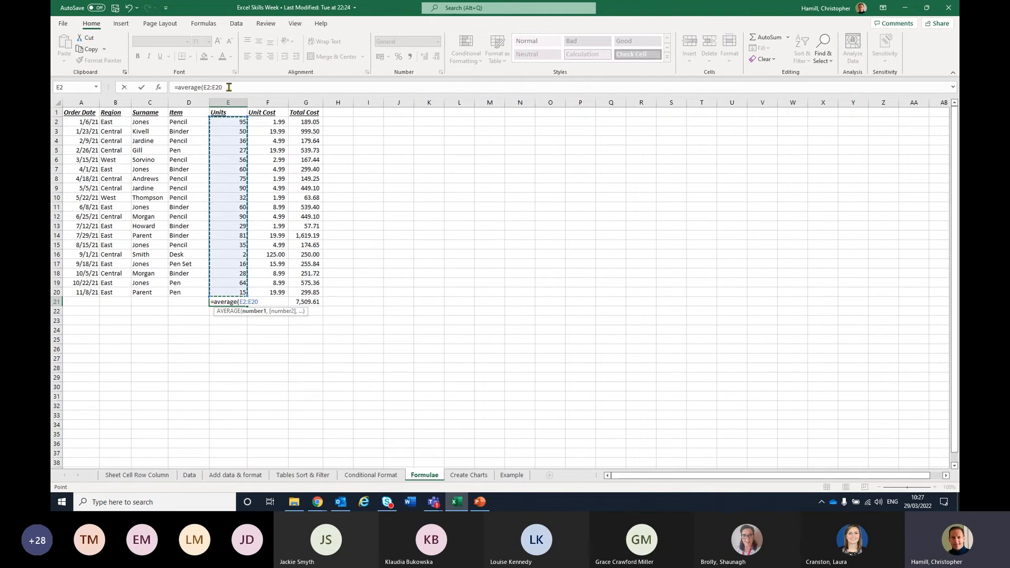
{"action": "left_click", "coordinate": [229, 86]}
{"action": "type", "text": ")"}
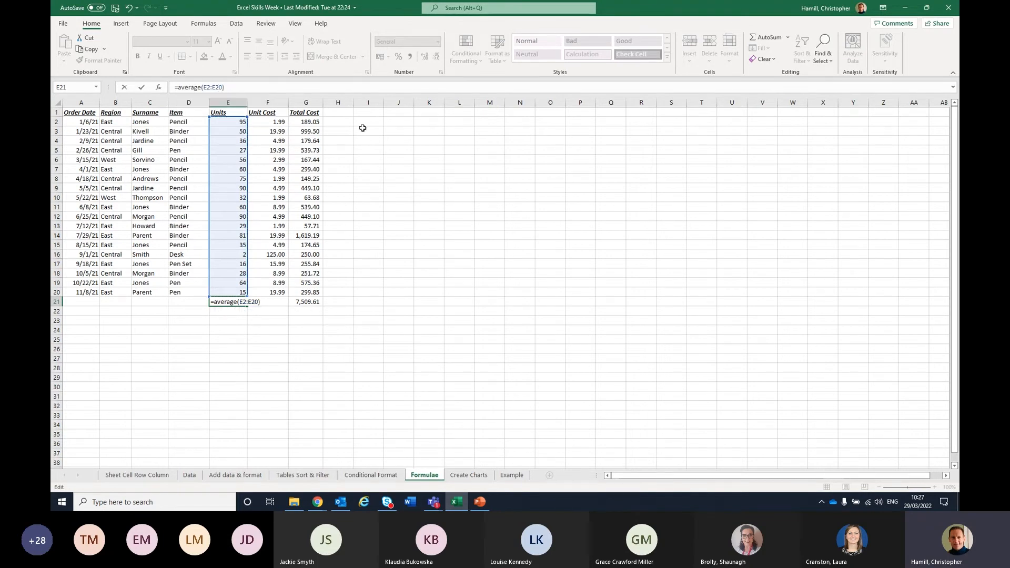
{"action": "key", "text": "Return"}
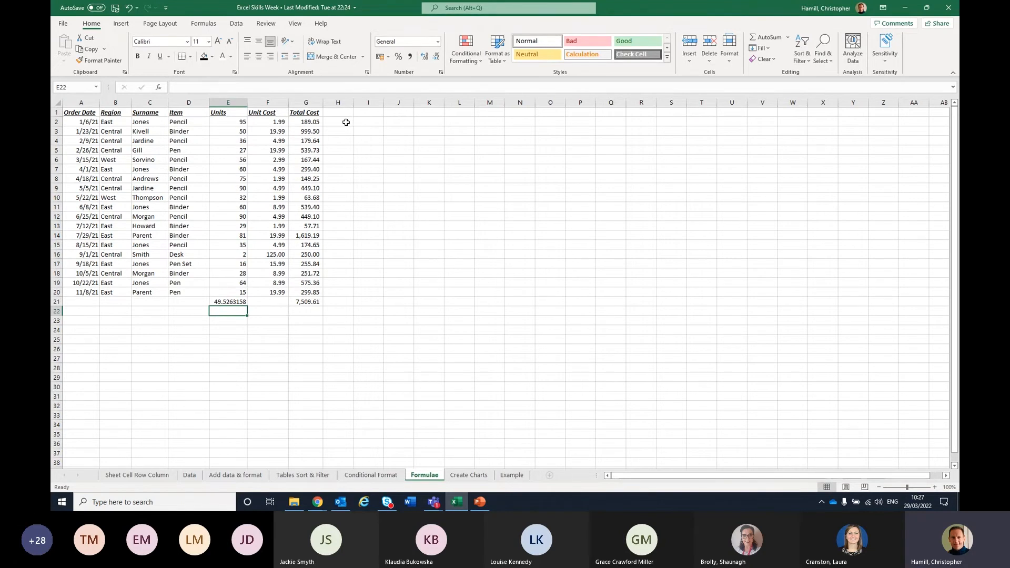
Reduce the average units value in E21 to one decimal place
{"action": "left_click", "coordinate": [232, 303]}
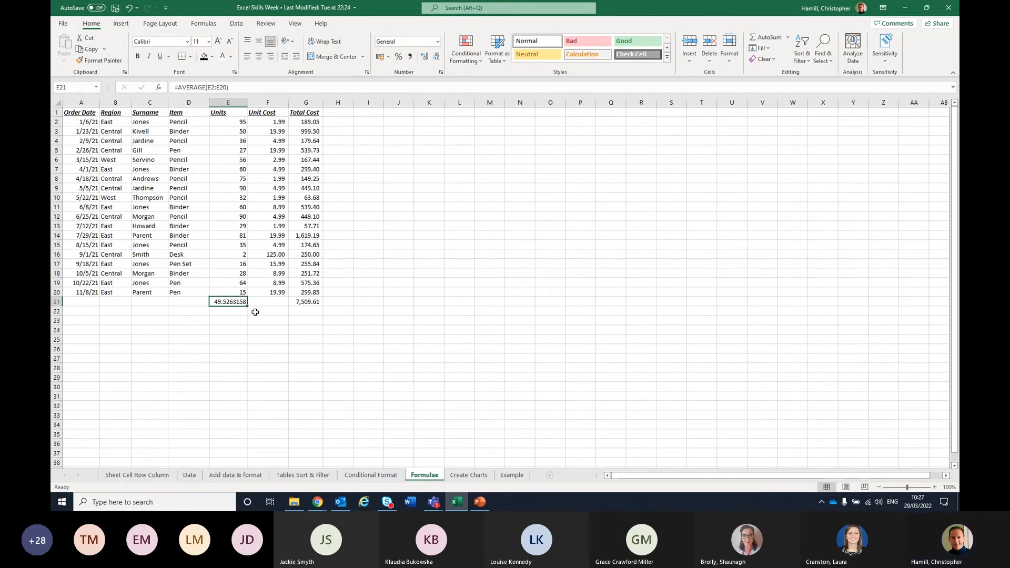
{"action": "left_click", "coordinate": [437, 56]}
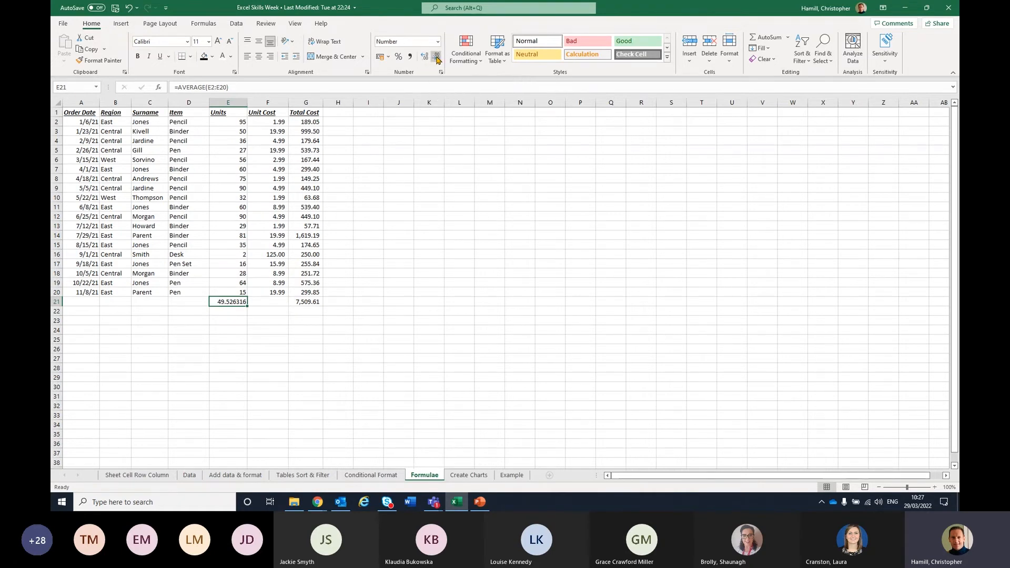
{"action": "left_click", "coordinate": [437, 57]}
{"action": "left_click", "coordinate": [437, 57]}
{"action": "left_click", "coordinate": [437, 57]}
{"action": "left_click", "coordinate": [437, 57]}
{"action": "left_click", "coordinate": [437, 56]}
Review the first order's units, unit cost and total cost formula in row 2, and the formulas in G21 and E21
{"action": "left_click", "coordinate": [244, 123]}
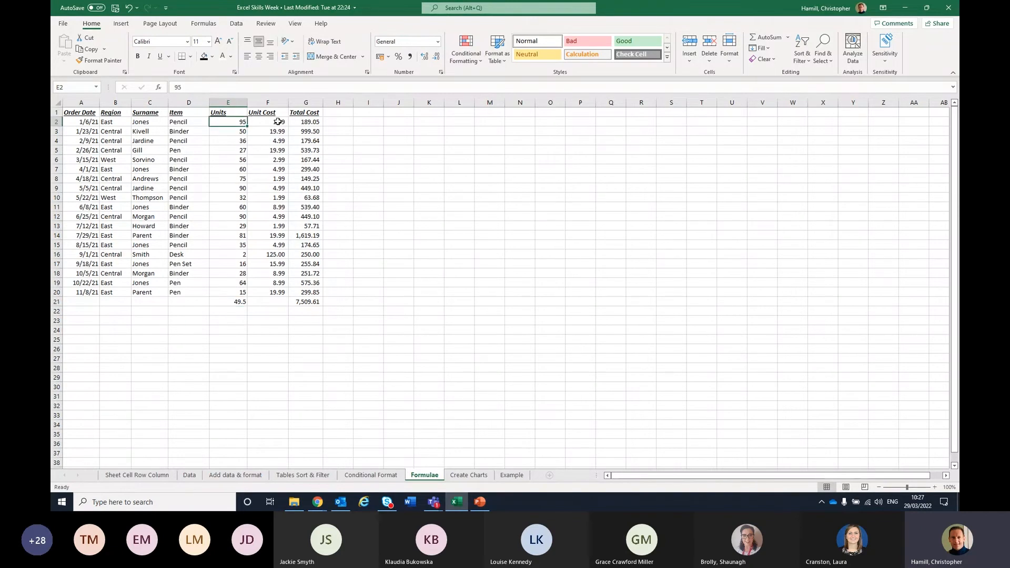
{"action": "left_click", "coordinate": [276, 125]}
{"action": "left_click", "coordinate": [315, 122]}
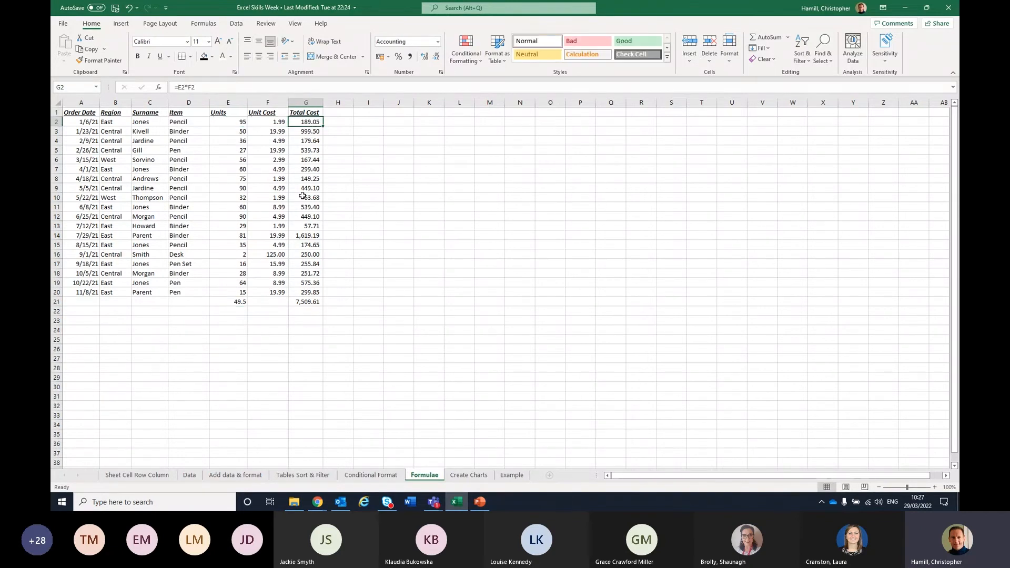
{"action": "left_click", "coordinate": [318, 303]}
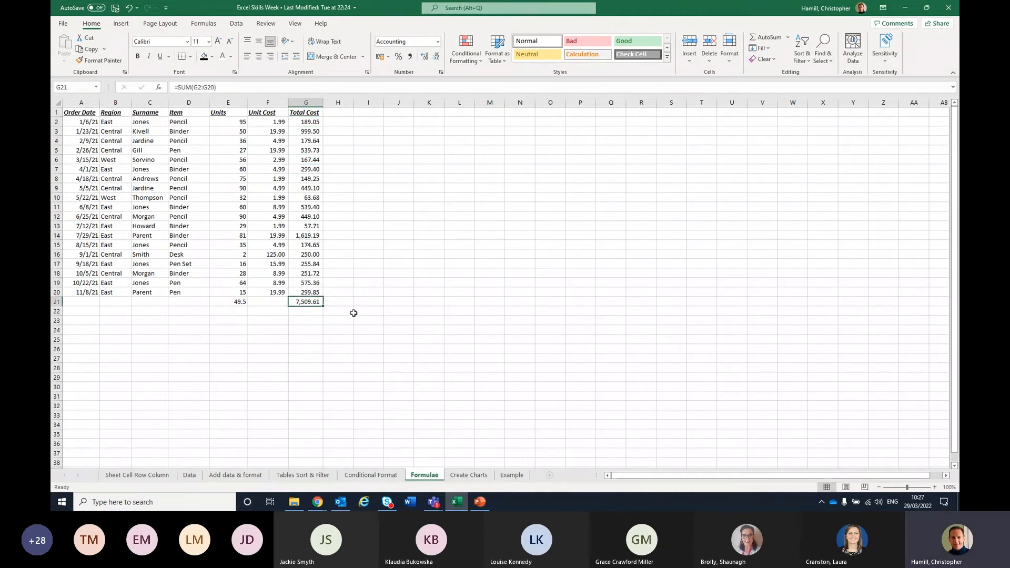
{"action": "left_click", "coordinate": [236, 301]}
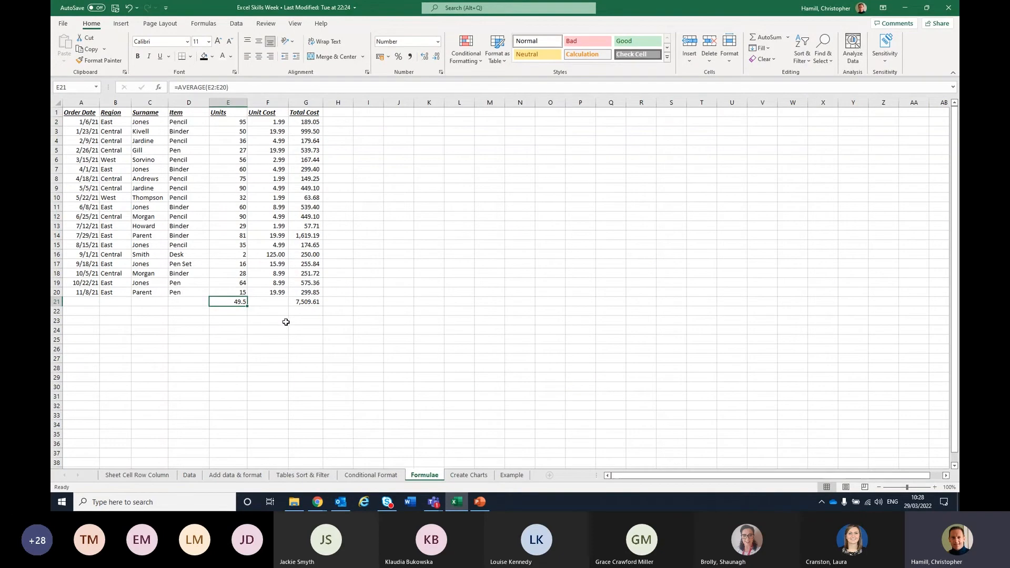
{"action": "left_click", "coordinate": [311, 302]}
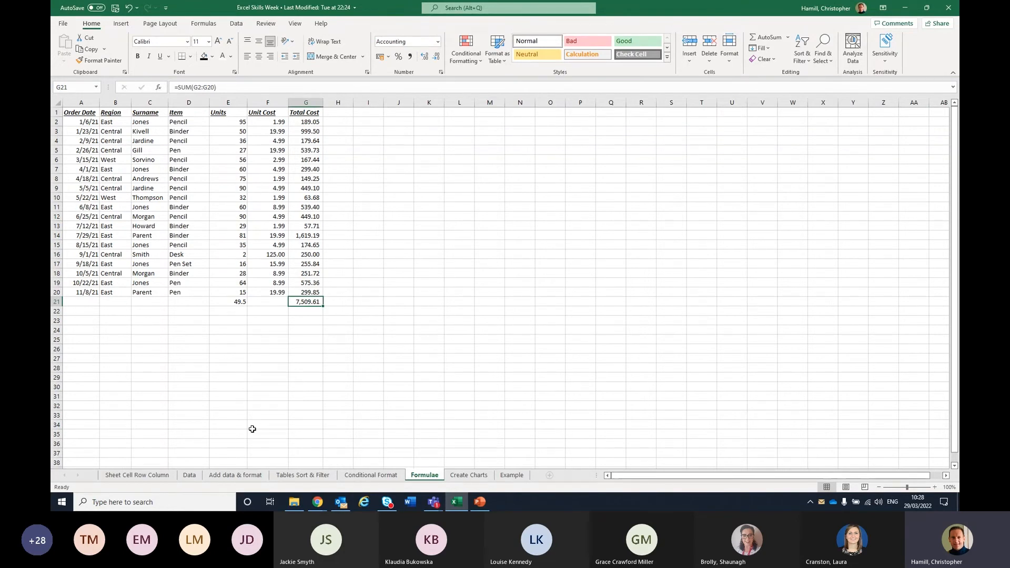
{"action": "left_click", "coordinate": [243, 311]}
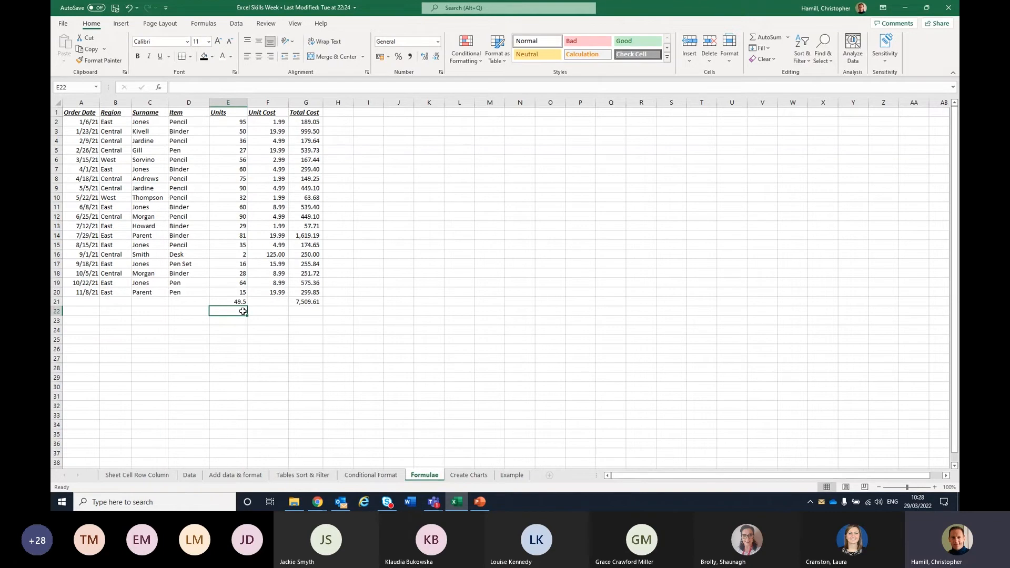
Find the highest unit cost in F22 with the formula =MAX(F2:F20)
{"action": "left_click_drag", "start_coordinate": [275, 122], "coordinate": [284, 294]}
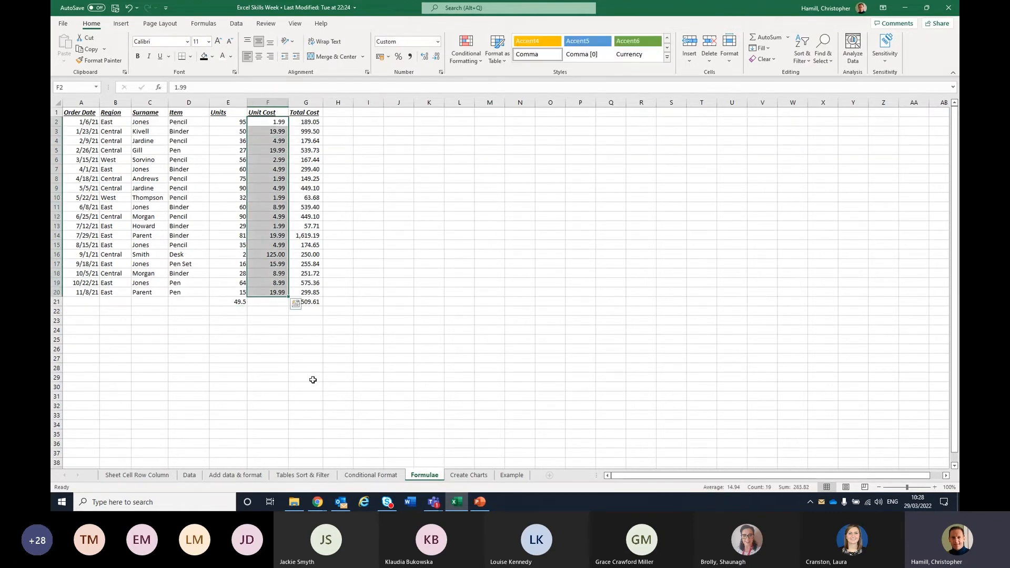
{"action": "left_click", "coordinate": [262, 313]}
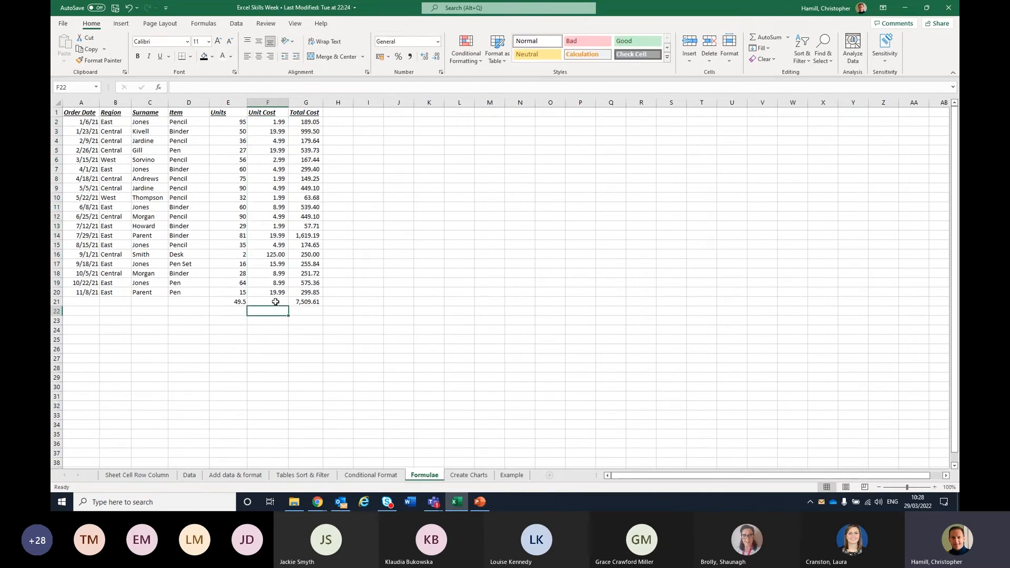
{"action": "type", "text": "="}
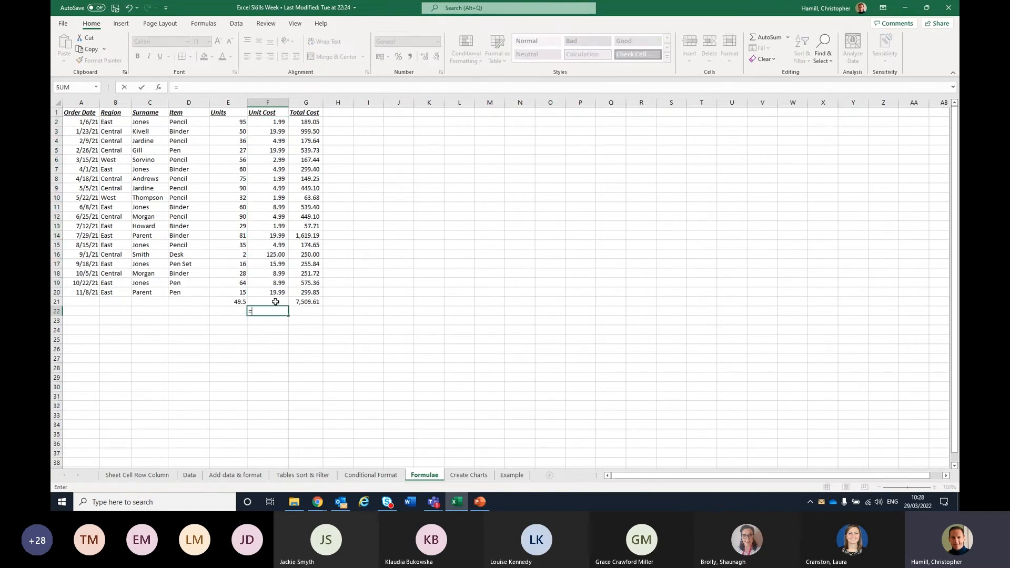
{"action": "type", "text": "ma"}
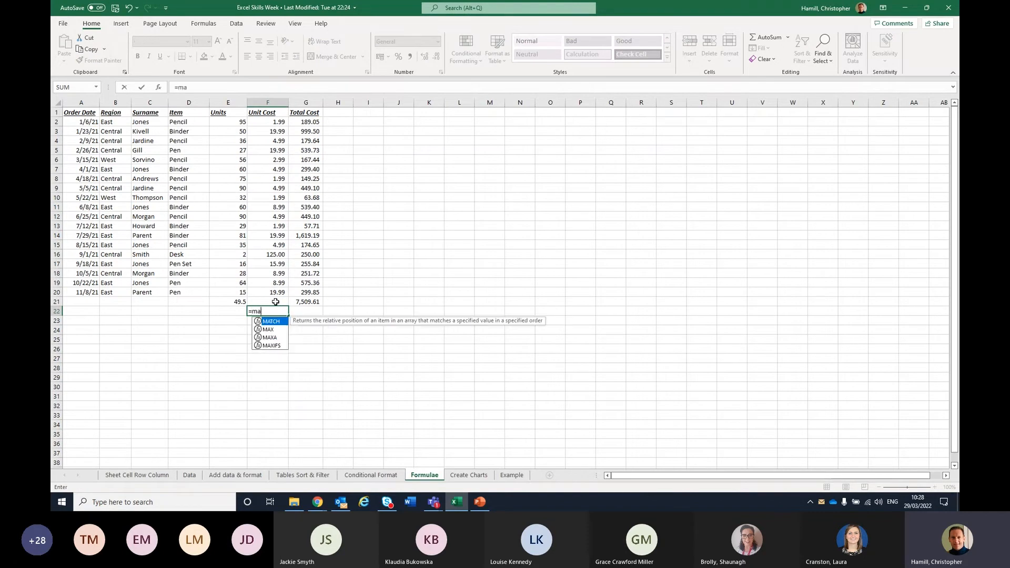
{"action": "type", "text": "x"}
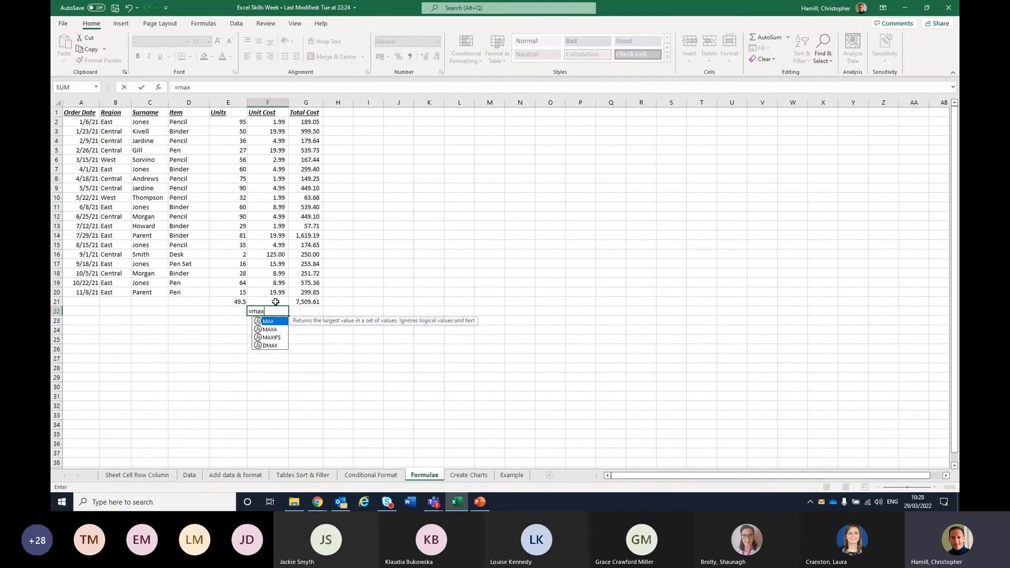
{"action": "type", "text": "("}
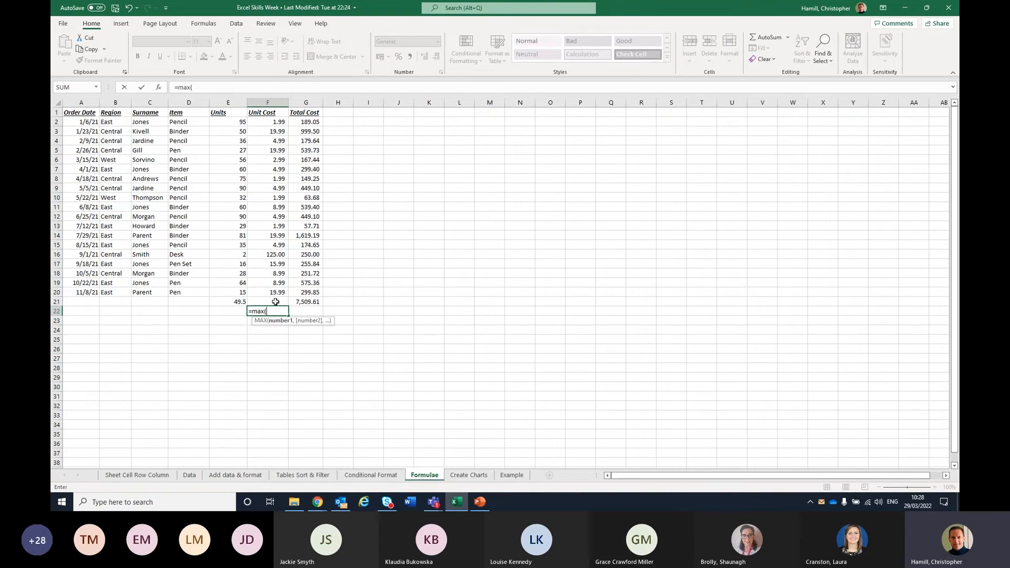
{"action": "left_click_drag", "start_coordinate": [271, 122], "coordinate": [278, 291]}
{"action": "left_click", "coordinate": [228, 90]}
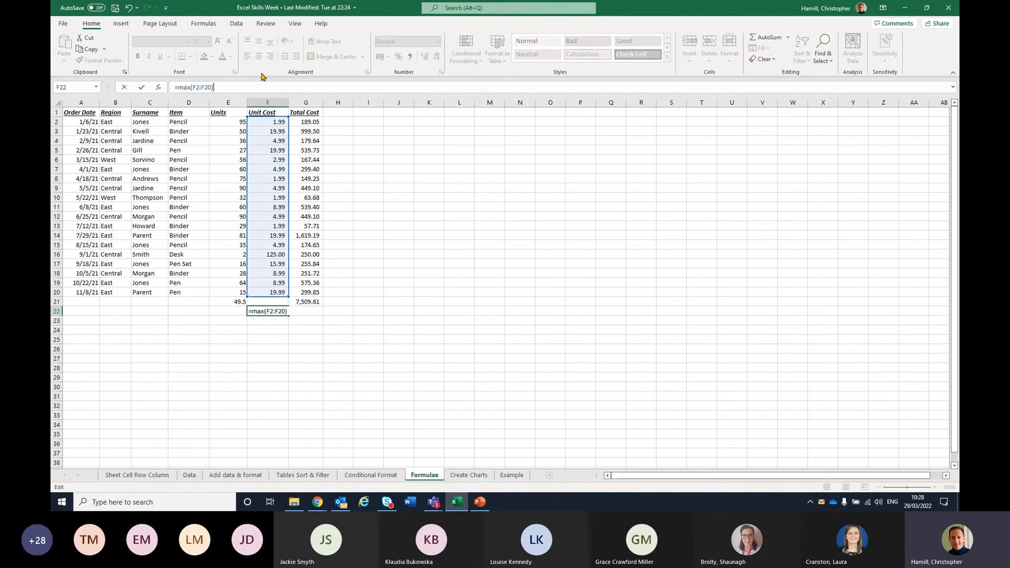
{"action": "key", "text": "Return"}
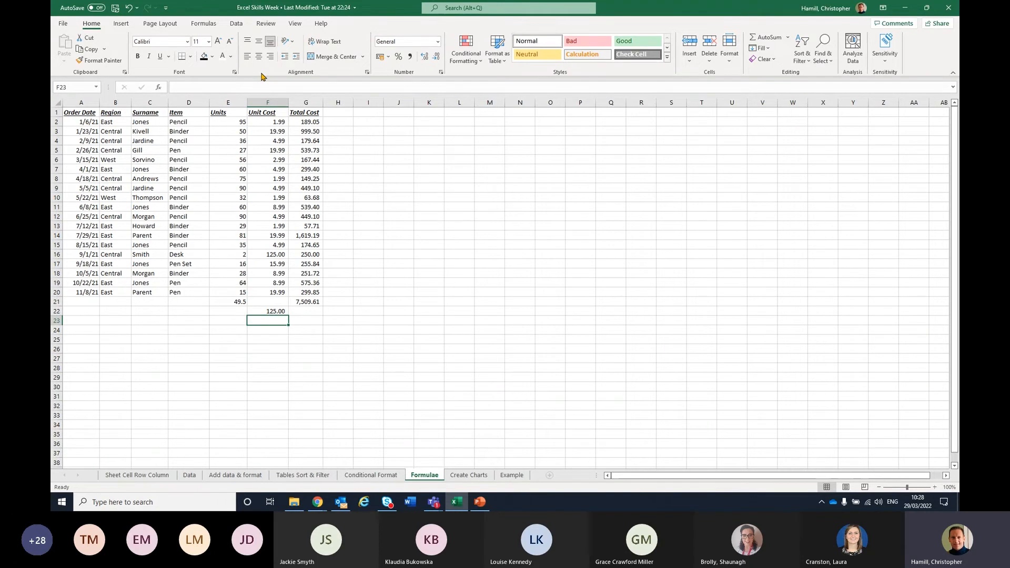
Find the lowest unit cost in F23 with the formula =MIN(F2:F20)
{"action": "type", "text": "="}
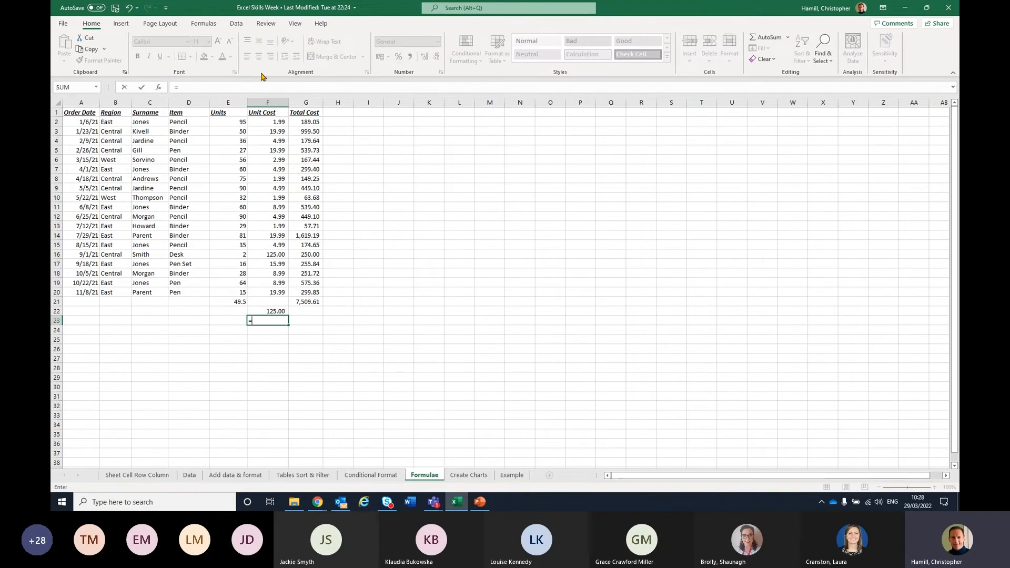
{"action": "type", "text": "min"}
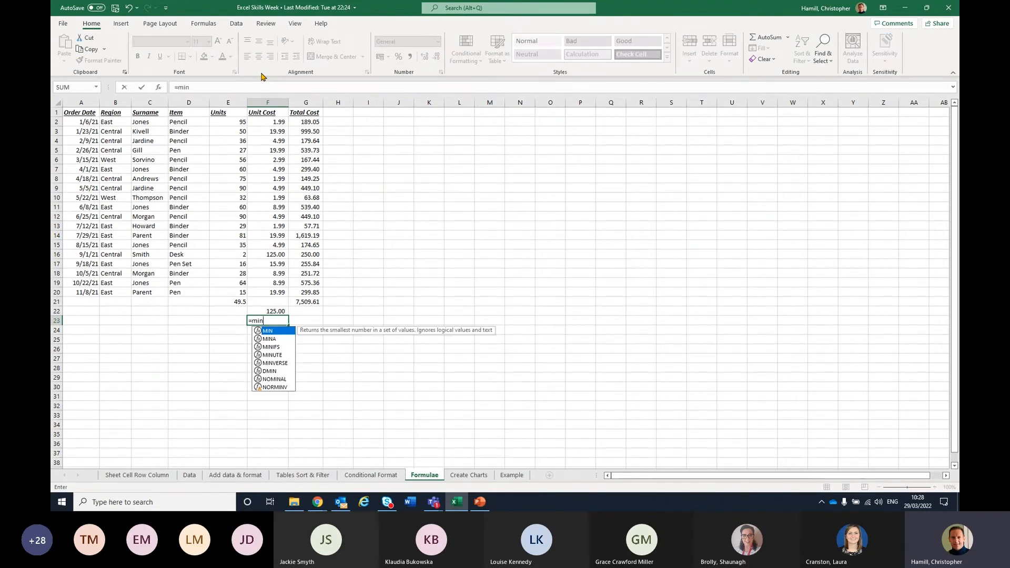
{"action": "type", "text": "("}
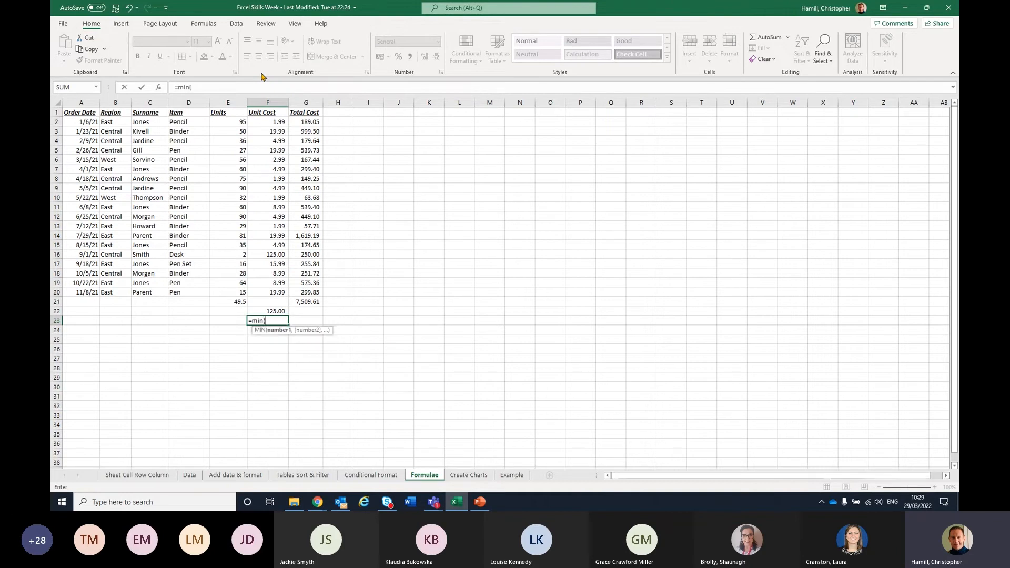
{"action": "left_click_drag", "start_coordinate": [271, 121], "coordinate": [271, 293]}
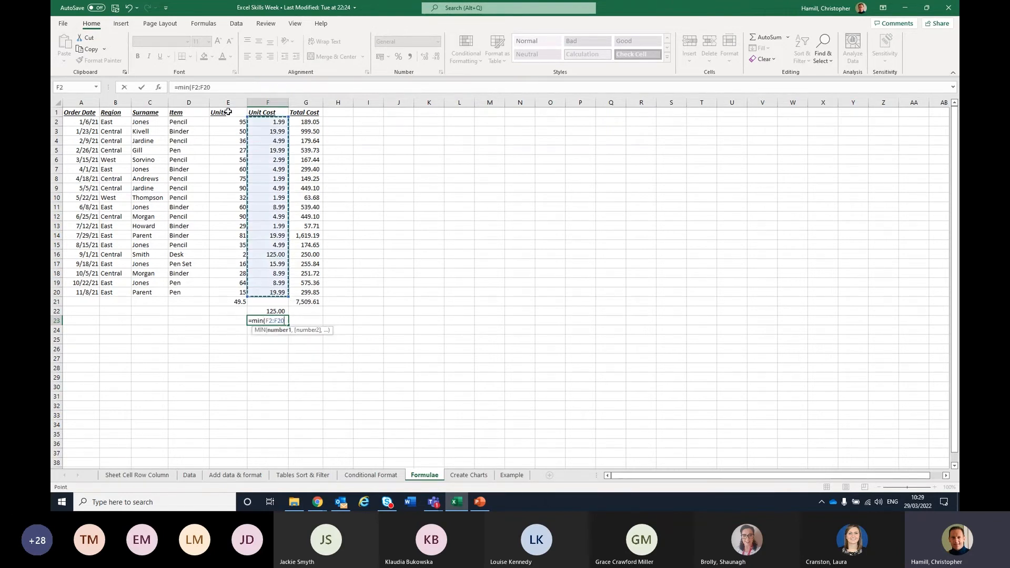
{"action": "left_click", "coordinate": [217, 88]}
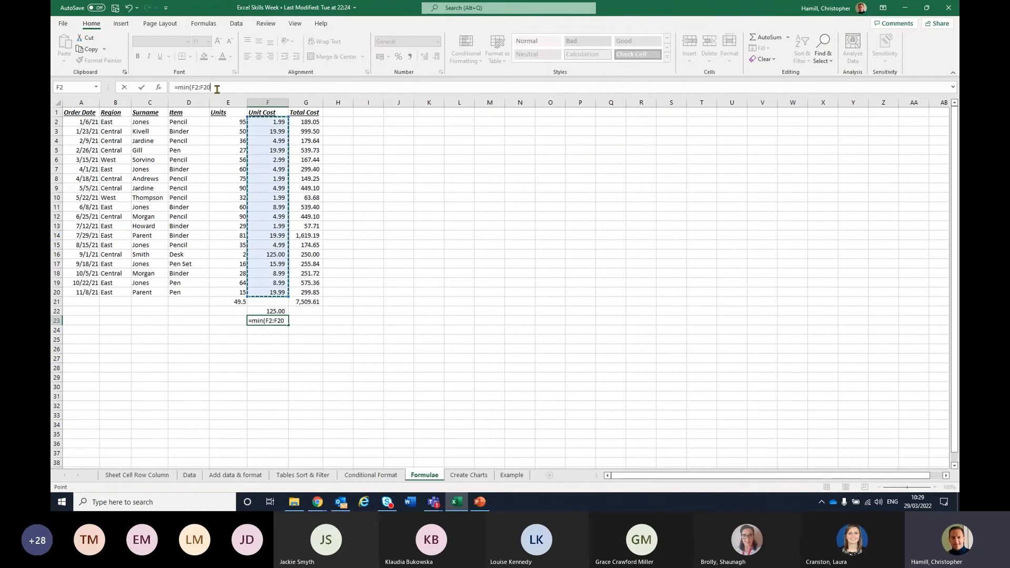
{"action": "key", "text": "Return"}
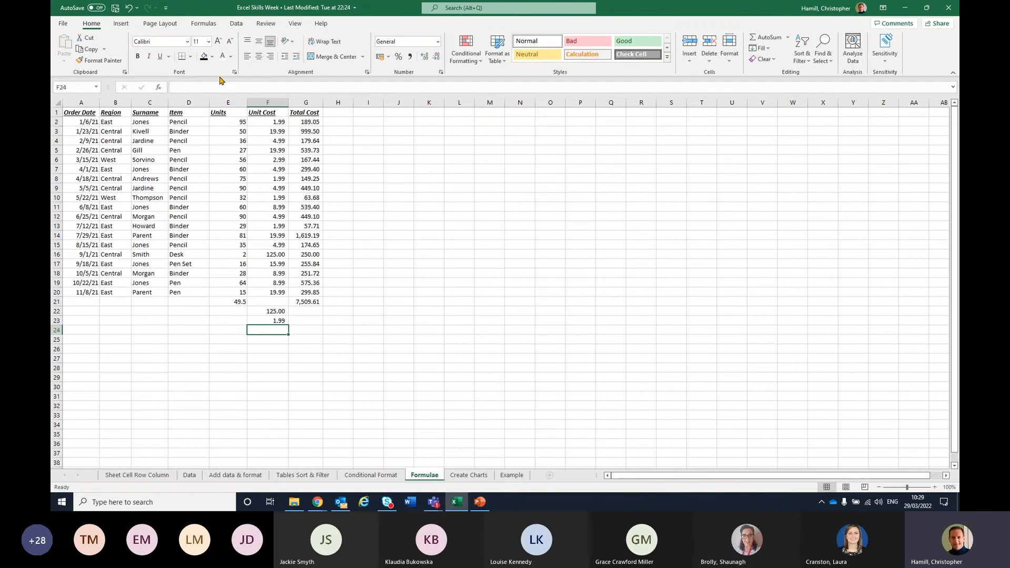
{"action": "left_click", "coordinate": [158, 87]}
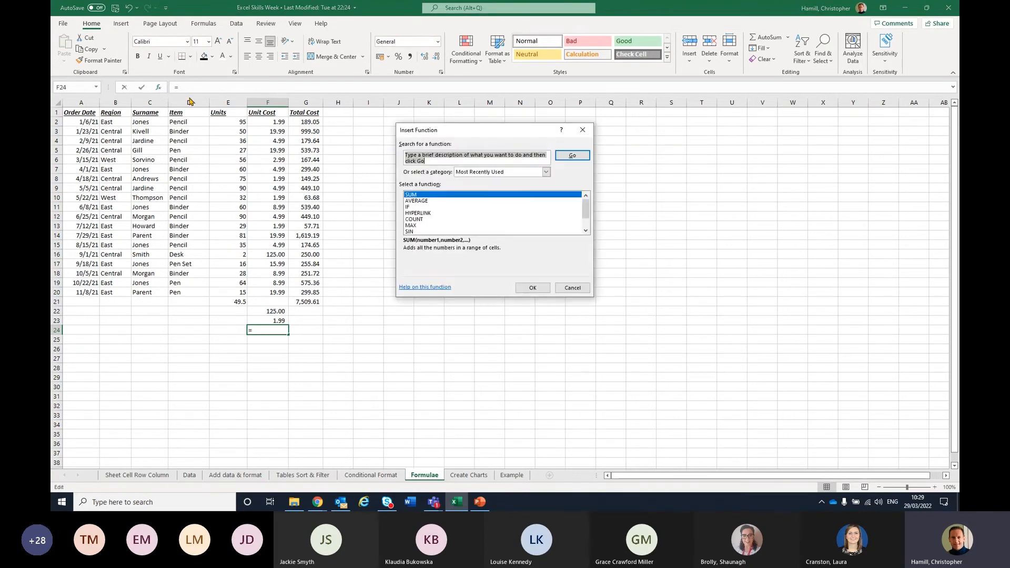
{"action": "left_click", "coordinate": [416, 226]}
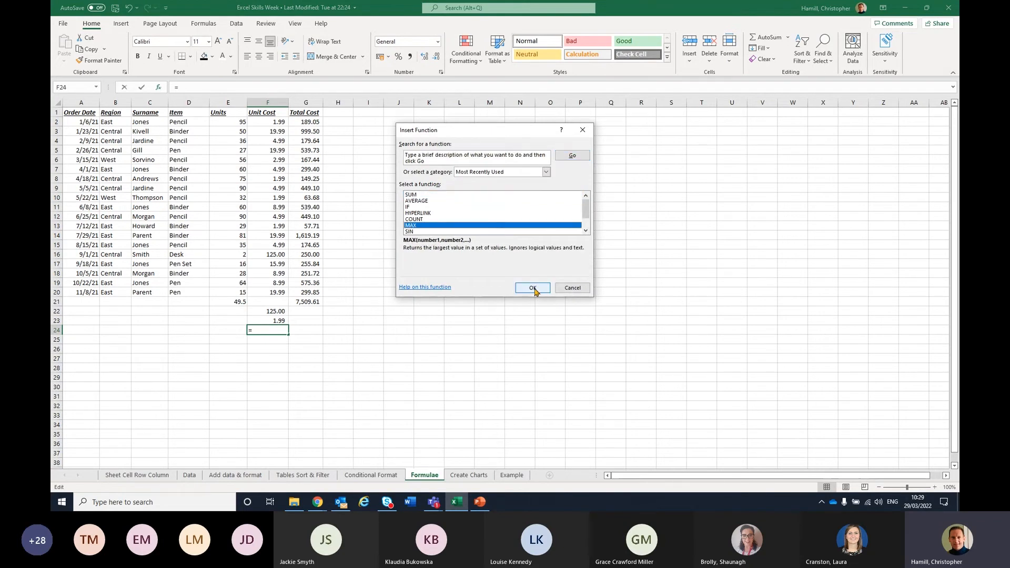
{"action": "left_click", "coordinate": [533, 289]}
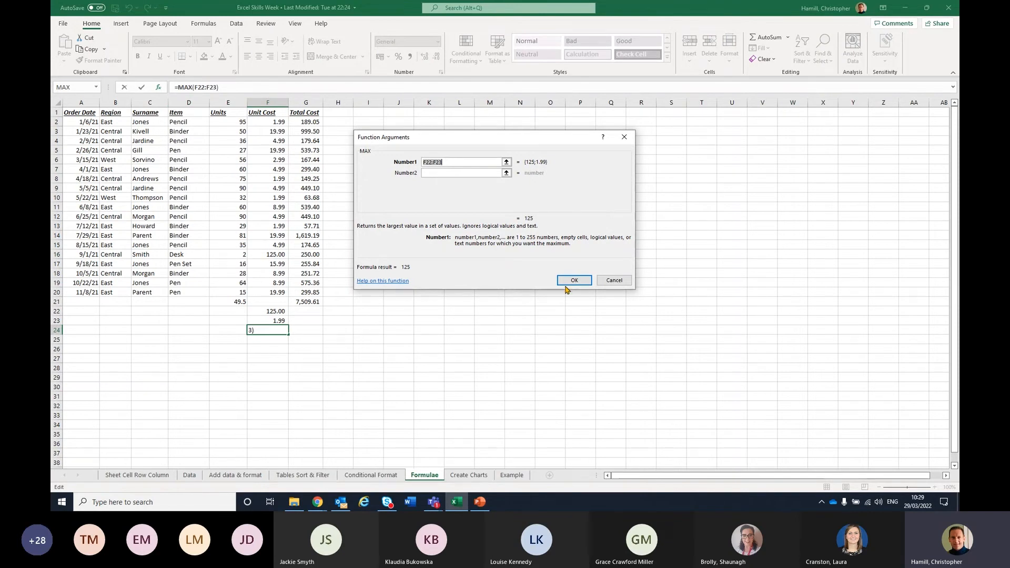
{"action": "left_click", "coordinate": [614, 280]}
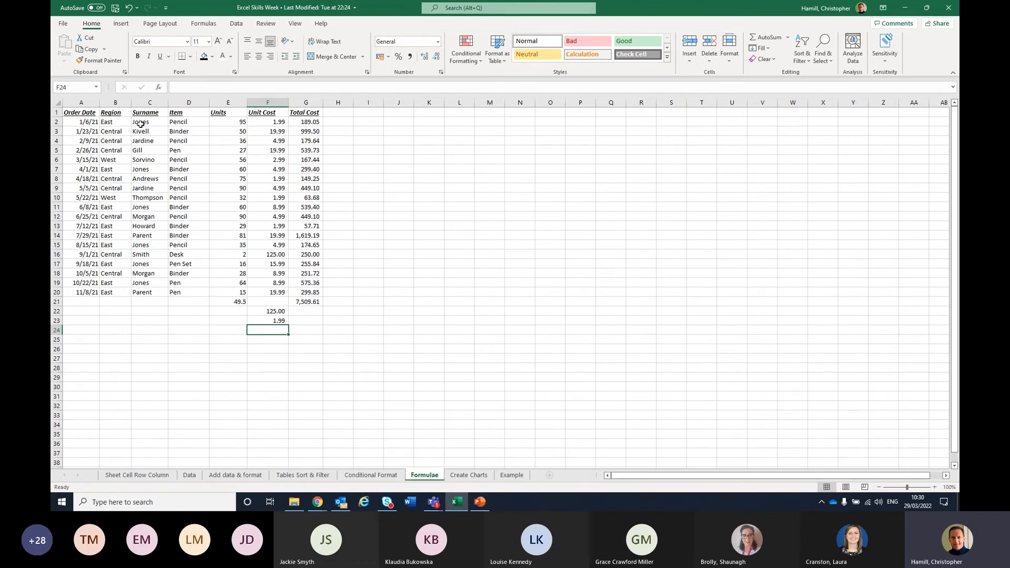
Write a COUNTIF formula in C22 over the range C2:C20, with the first order's surname as the criterion
{"action": "left_click", "coordinate": [136, 313]}
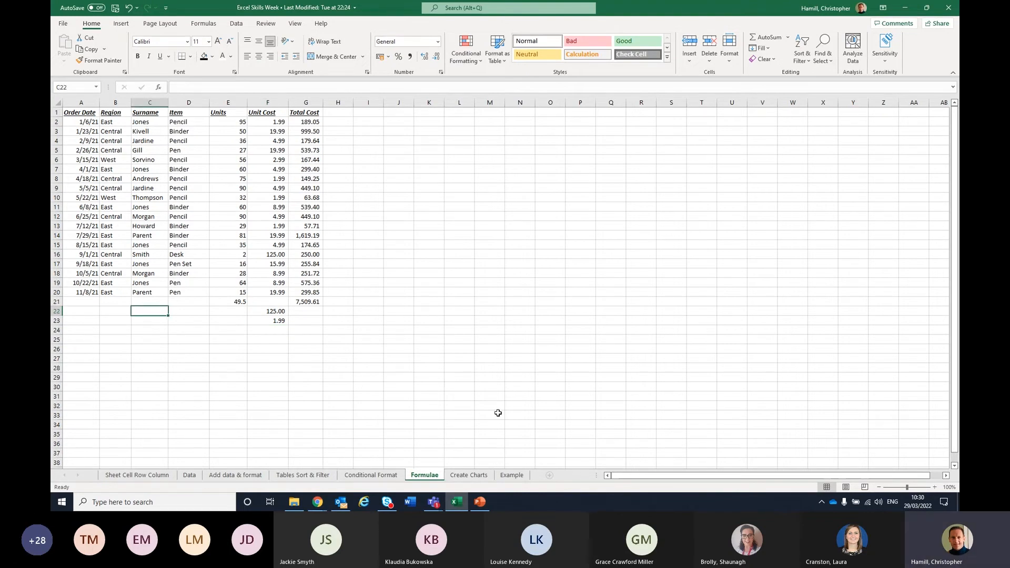
{"action": "type", "text": "="}
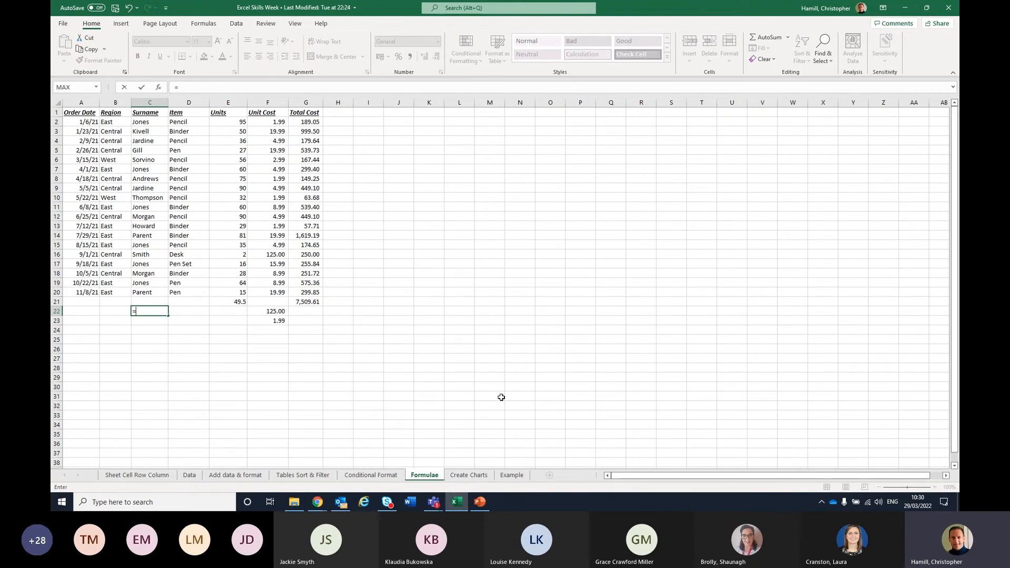
{"action": "type", "text": "n"}
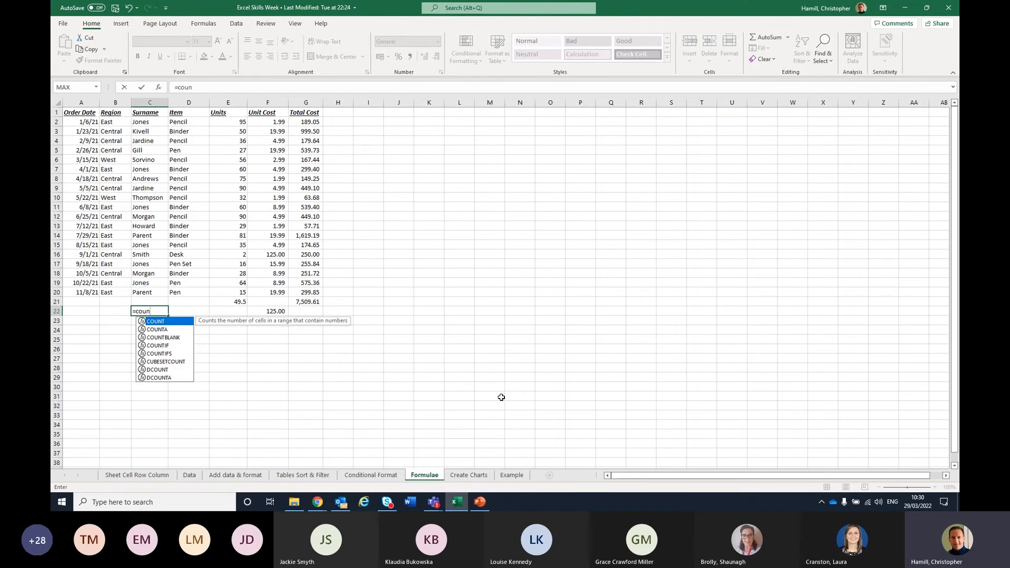
{"action": "type", "text": "tif"}
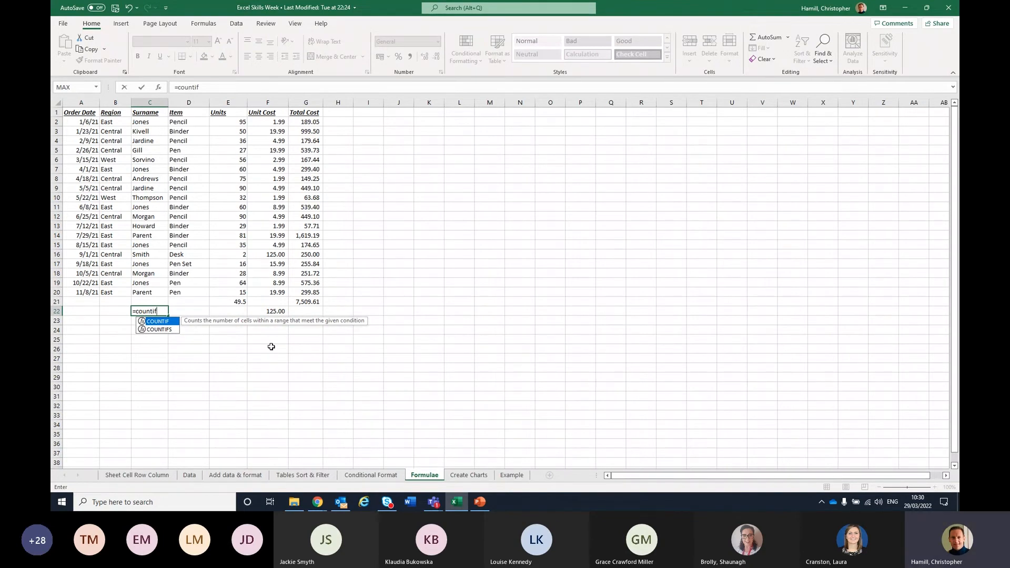
{"action": "type", "text": "("}
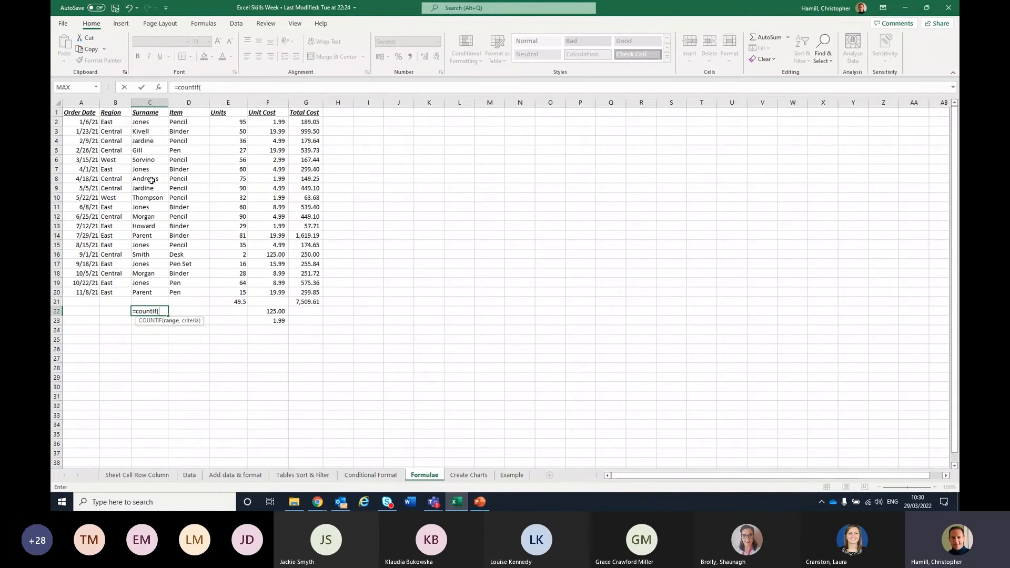
{"action": "left_click_drag", "start_coordinate": [146, 124], "coordinate": [141, 297]}
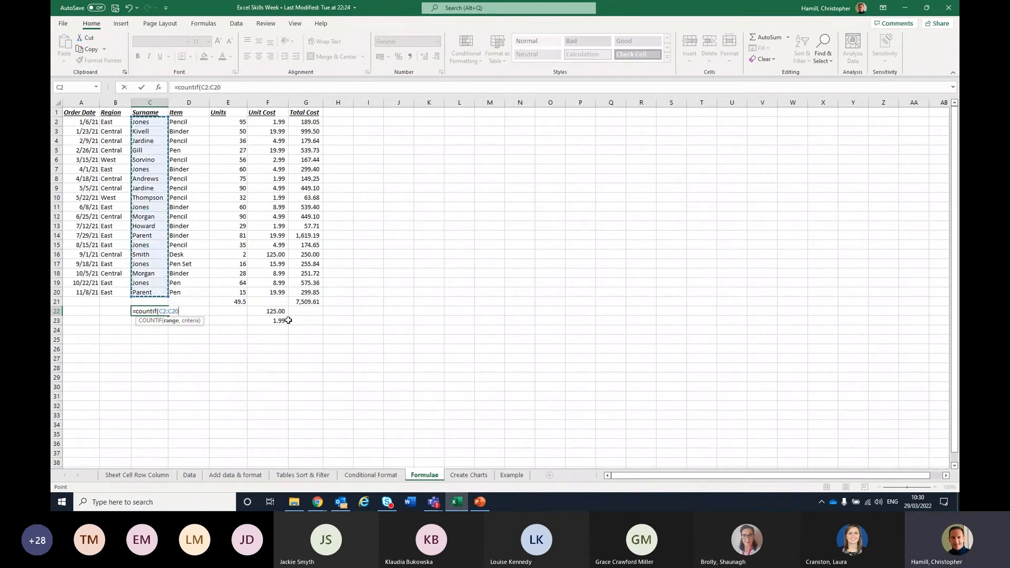
{"action": "type", "text": ","}
{"action": "type", "text": "\""}
{"action": "type", "text": "Jones"}
{"action": "type", "text": "\")"}
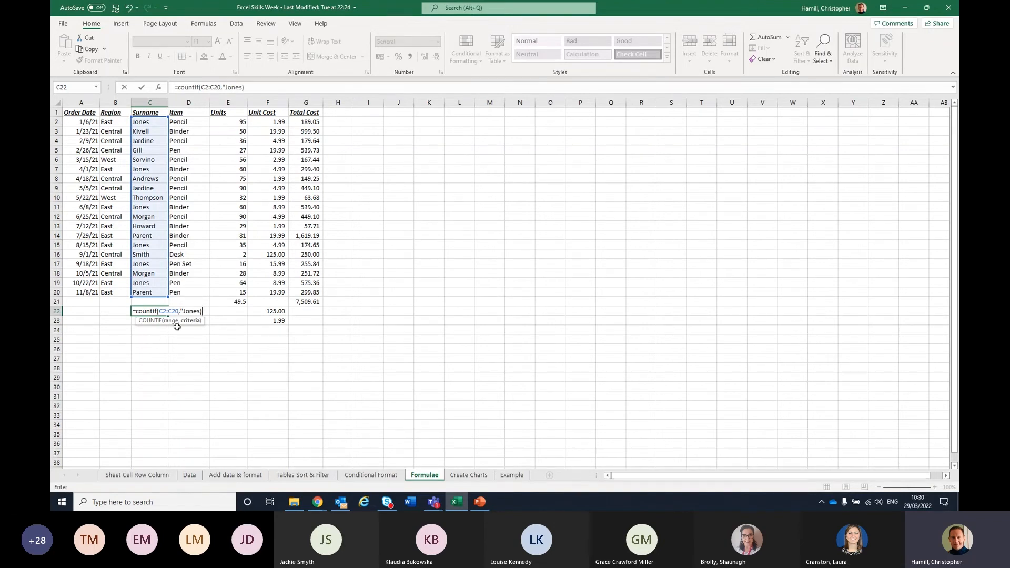
Highlight the function name and range of the COUNTIF formula in C22, close the criterion's quotation mark and enter the formula
{"action": "left_click", "coordinate": [134, 311]}
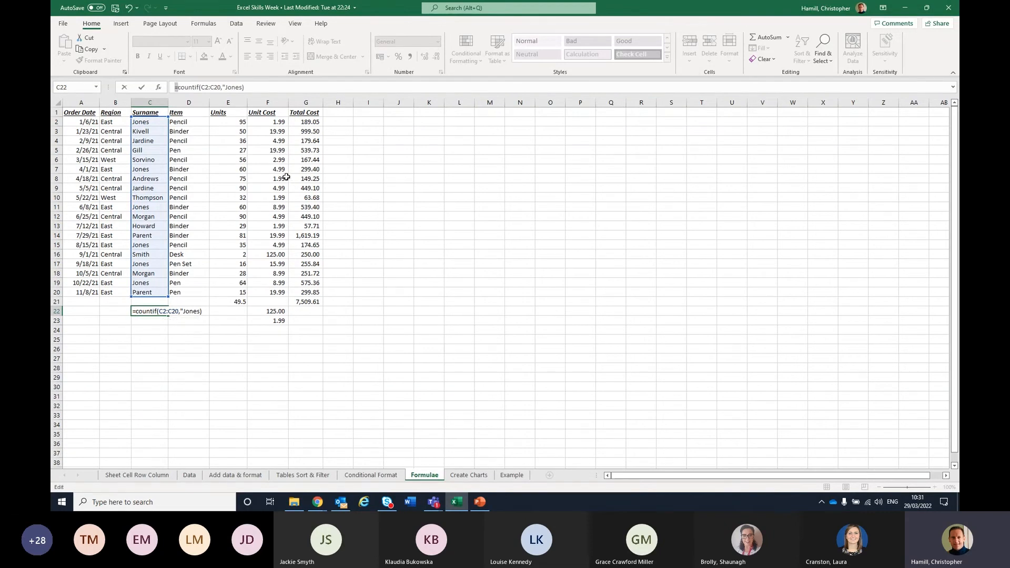
{"action": "left_click_drag", "start_coordinate": [178, 87], "coordinate": [201, 86]}
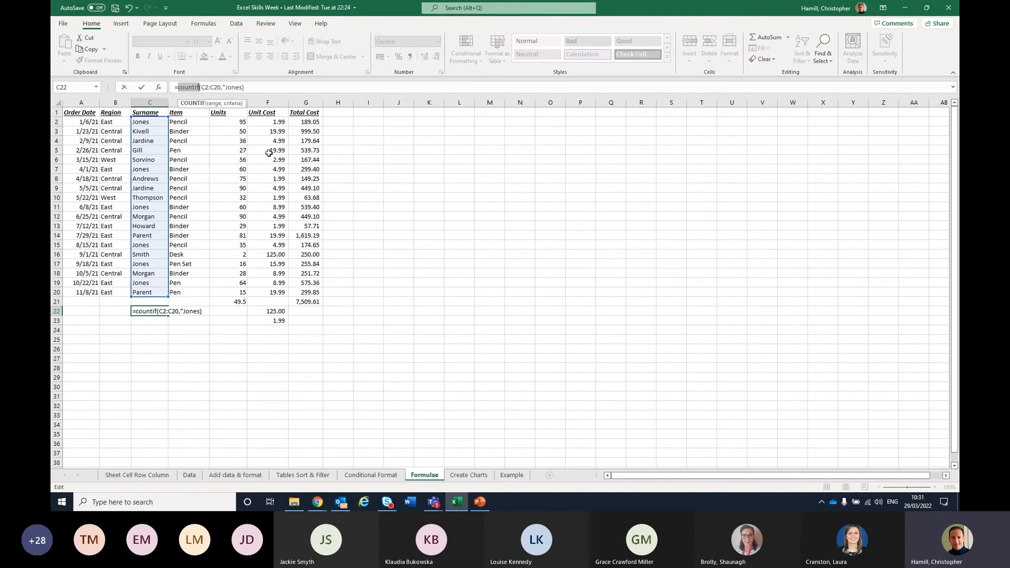
{"action": "left_click", "coordinate": [202, 87]}
{"action": "left_click_drag", "start_coordinate": [201, 87], "coordinate": [221, 88]}
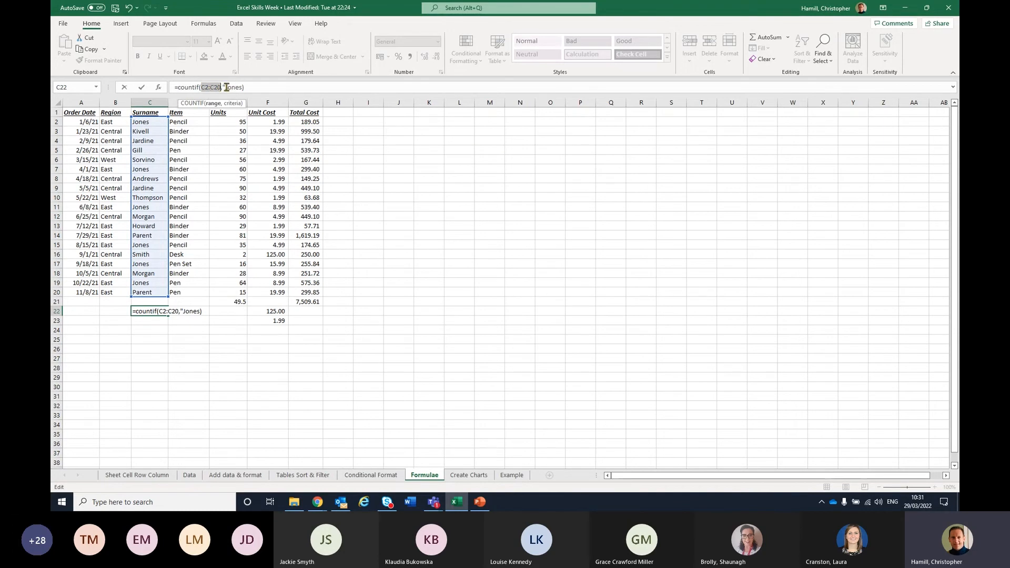
{"action": "left_click", "coordinate": [227, 87]}
{"action": "type", "text": "\""}
{"action": "key", "text": "Return"}
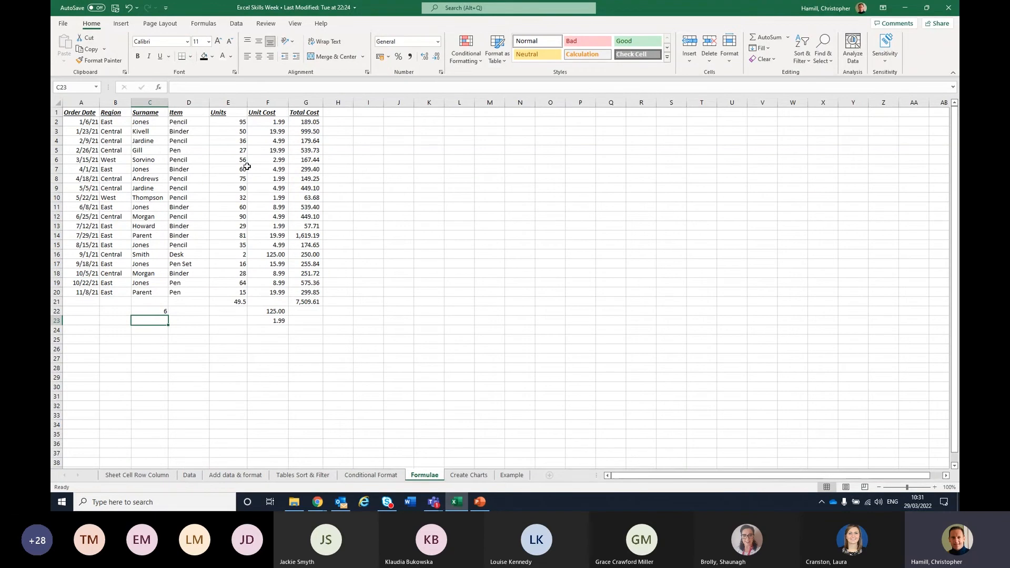
Label F24 as Budget with the amount 5000 in G24, and label F25 as Difference
{"action": "left_click", "coordinate": [303, 300]}
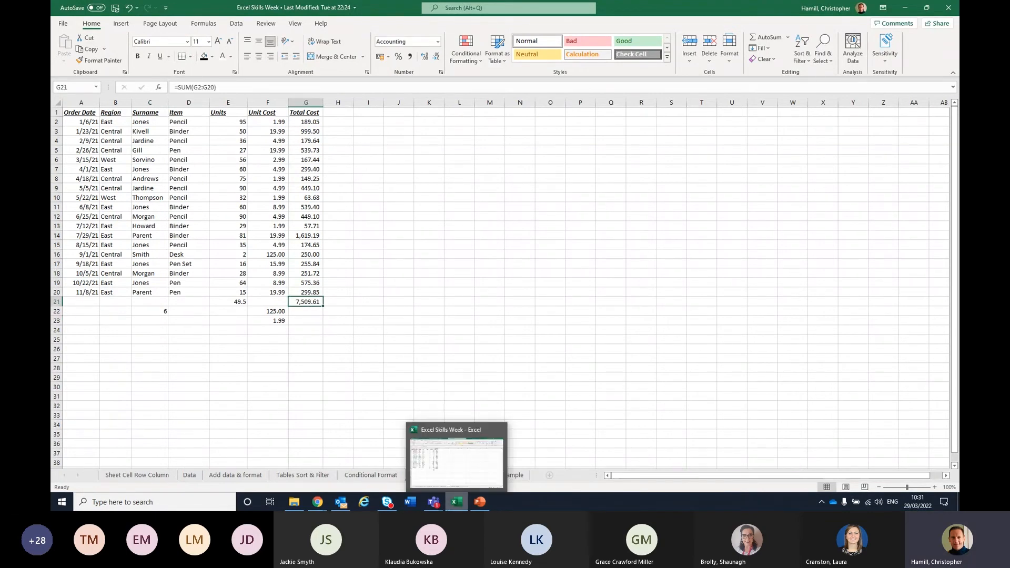
{"action": "left_click", "coordinate": [282, 340]}
{"action": "left_click", "coordinate": [275, 330]}
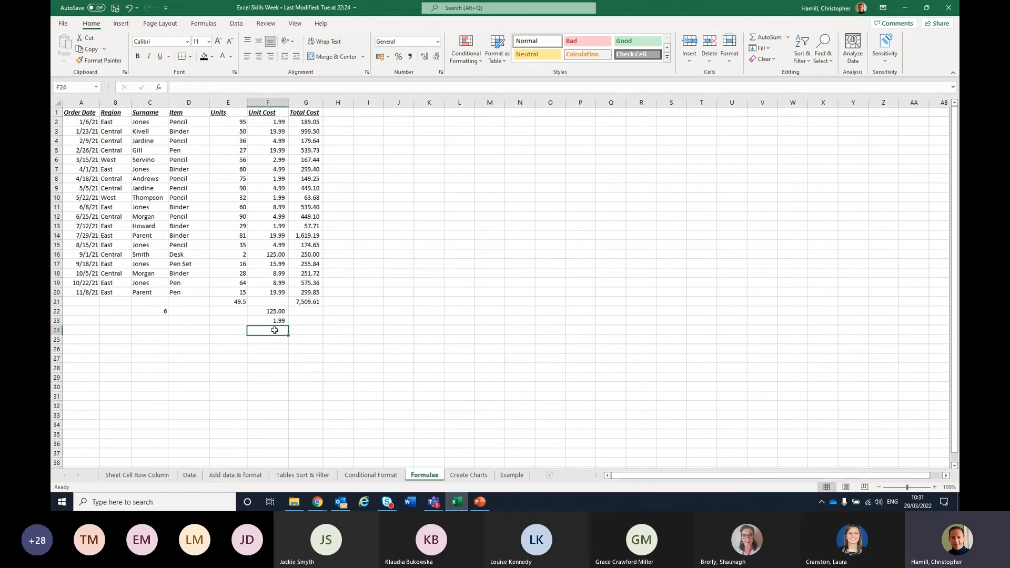
{"action": "type", "text": "Bu"}
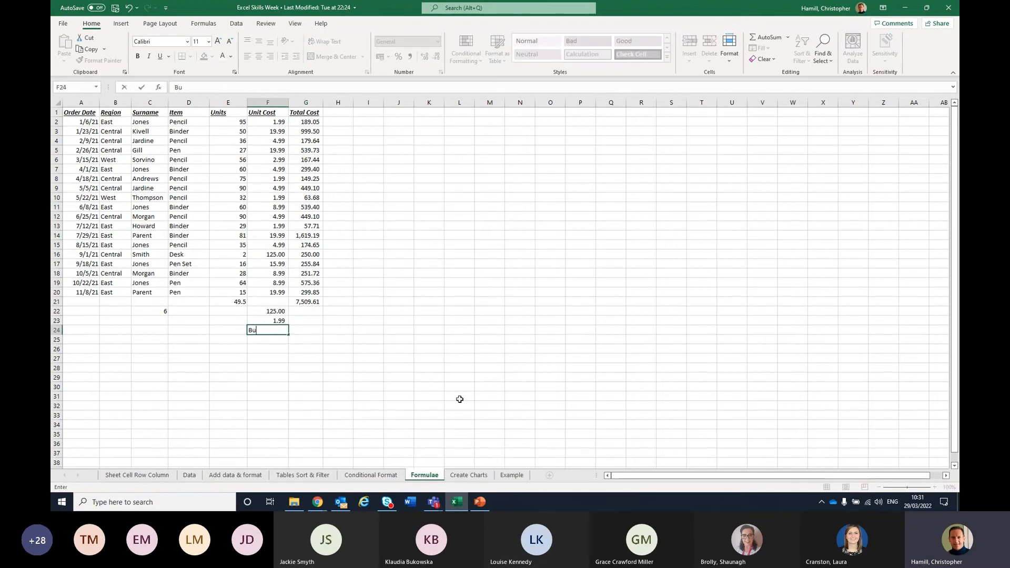
{"action": "type", "text": "dget"}
{"action": "key", "text": "Tab"}
{"action": "type", "text": "5000"}
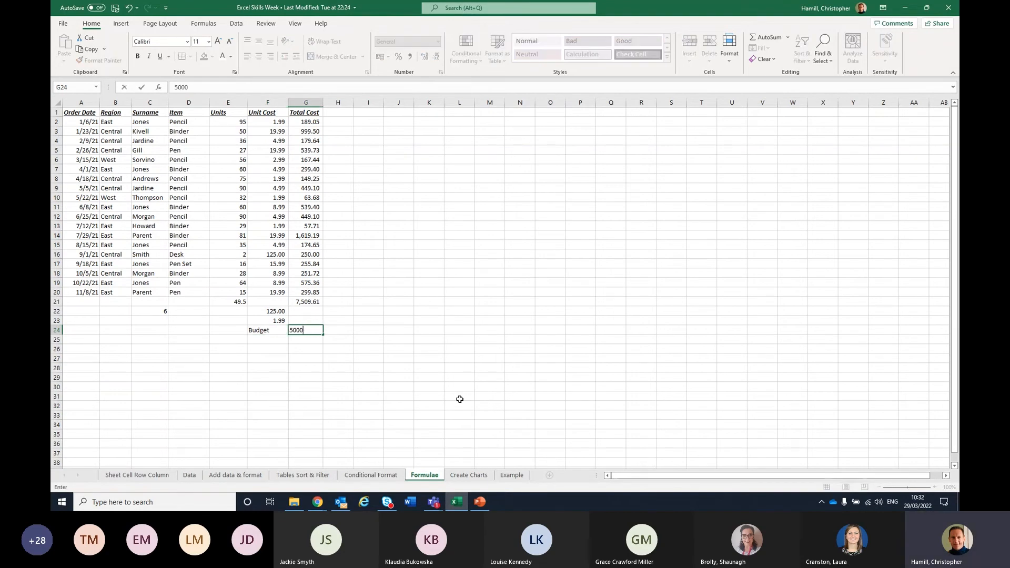
{"action": "key", "text": "Return"}
{"action": "type", "text": "Difference"}
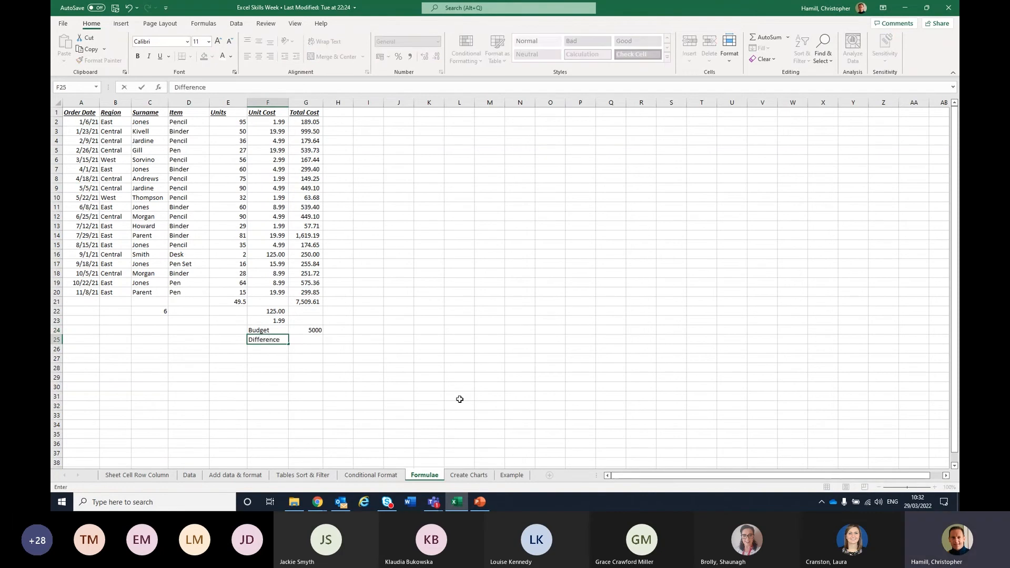
{"action": "key", "text": "Return"}
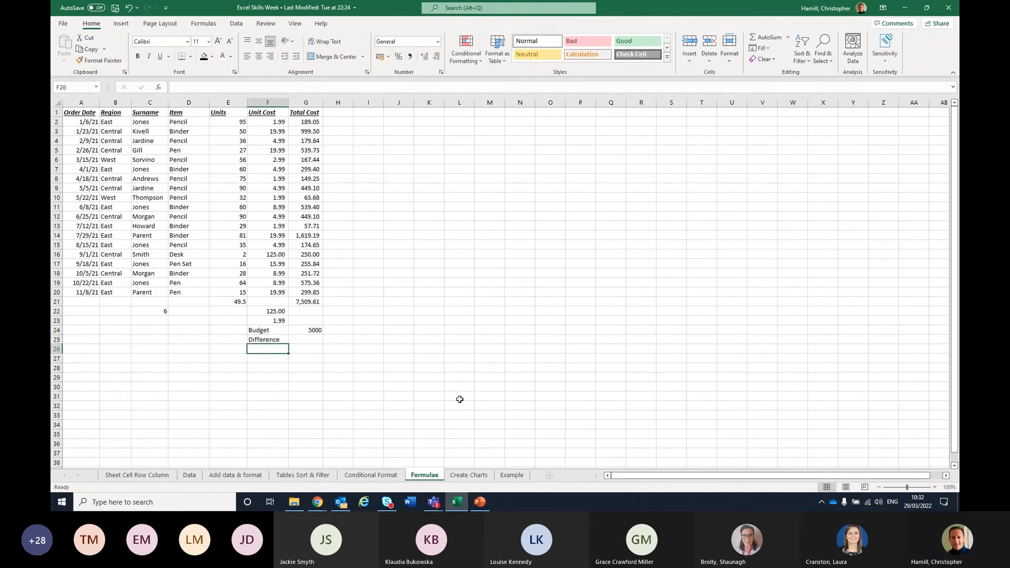
Calculate the difference between the budget and the total cost in G25 with the formula =G24-G21
{"action": "left_click", "coordinate": [315, 341]}
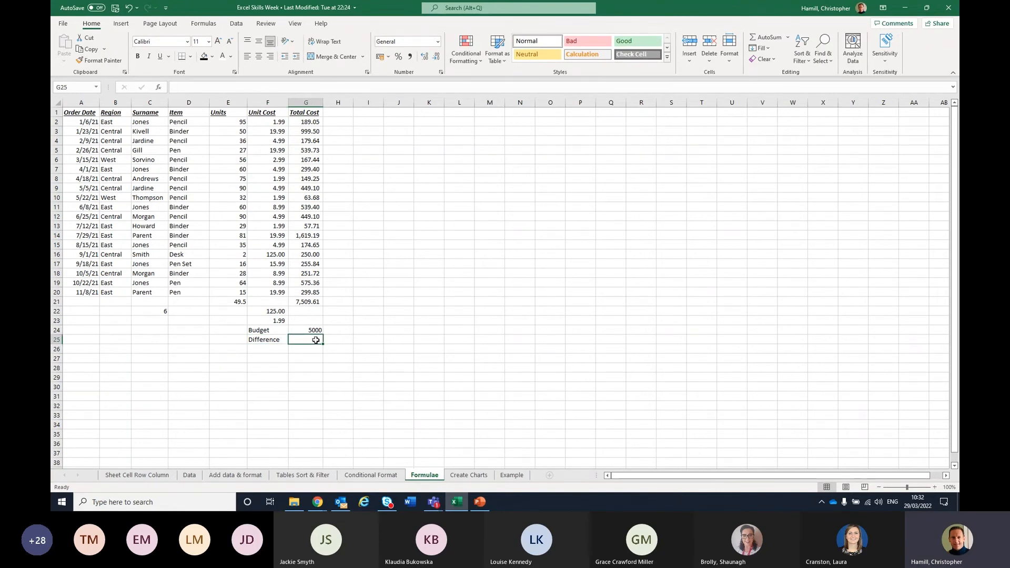
{"action": "type", "text": "="}
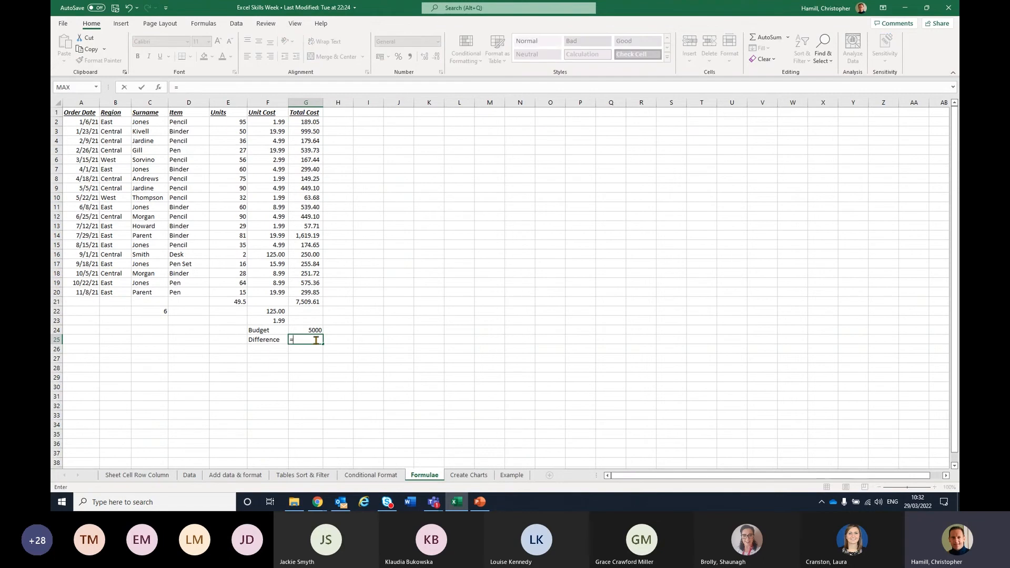
{"action": "left_click", "coordinate": [307, 330]}
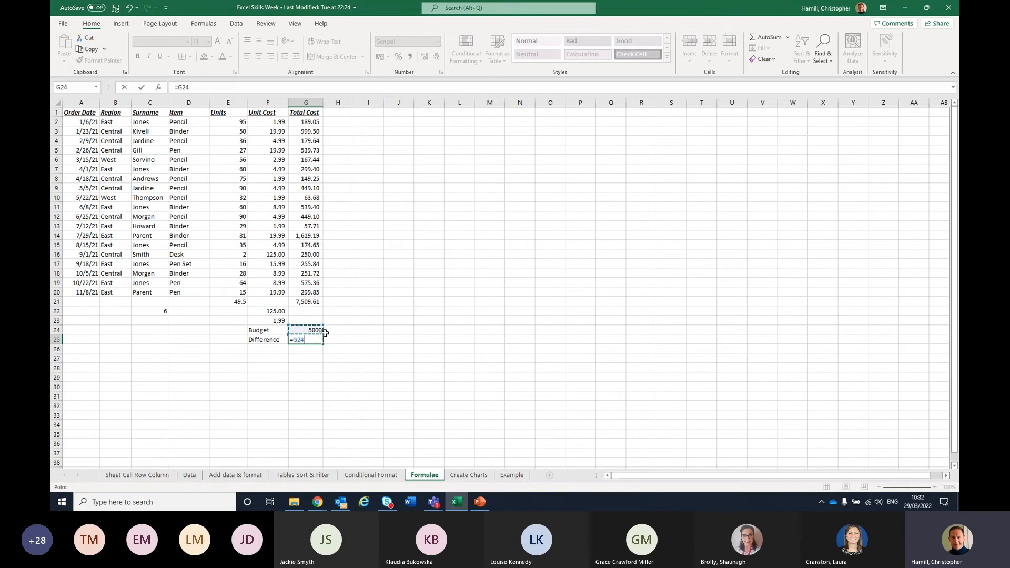
{"action": "type", "text": "-"}
{"action": "left_click", "coordinate": [317, 302]}
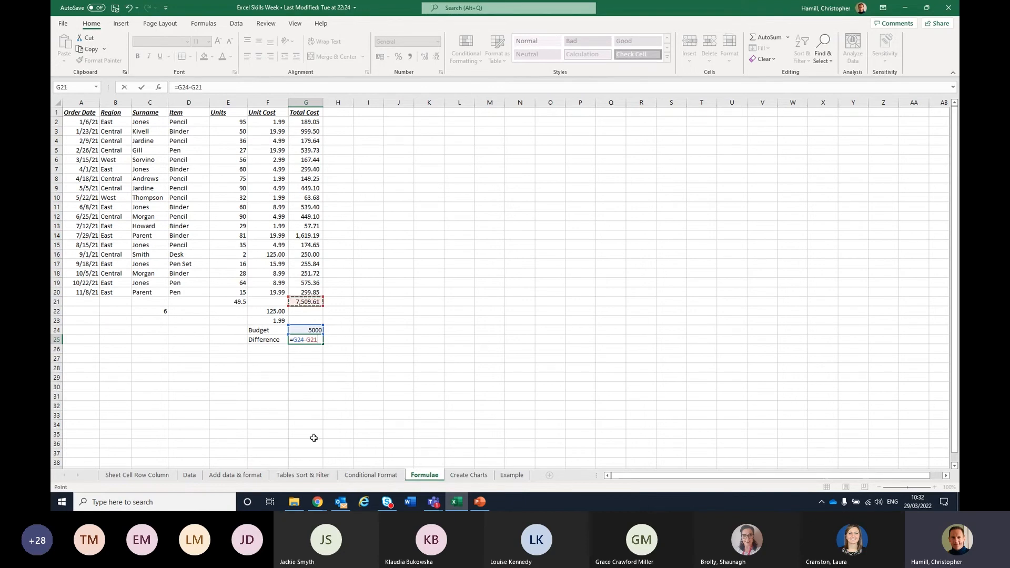
{"action": "key", "text": "Return"}
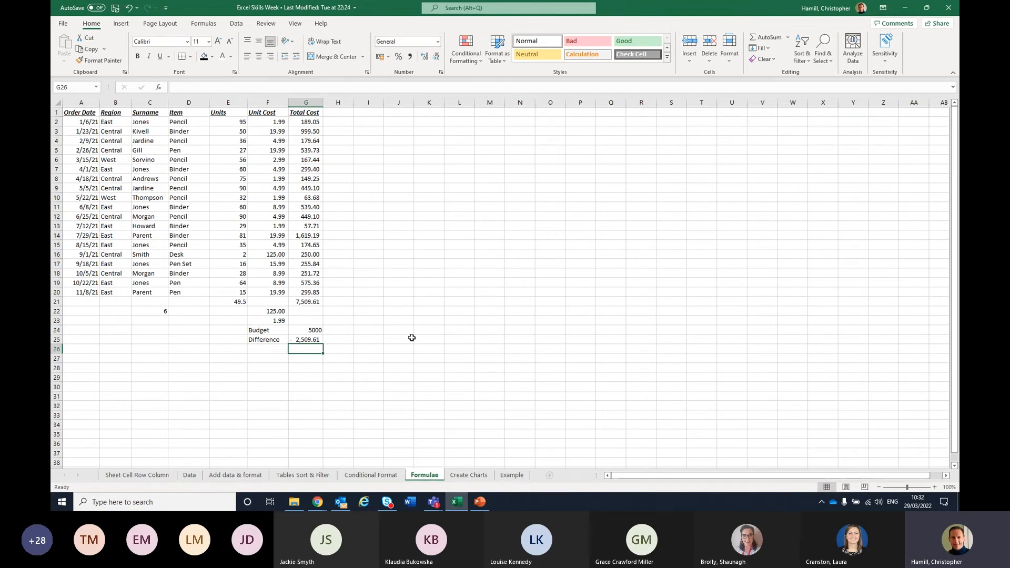
Label F26 as Budget Status and autofit column F to its contents
{"action": "left_click", "coordinate": [262, 349]}
{"action": "type", "text": "Budget"}
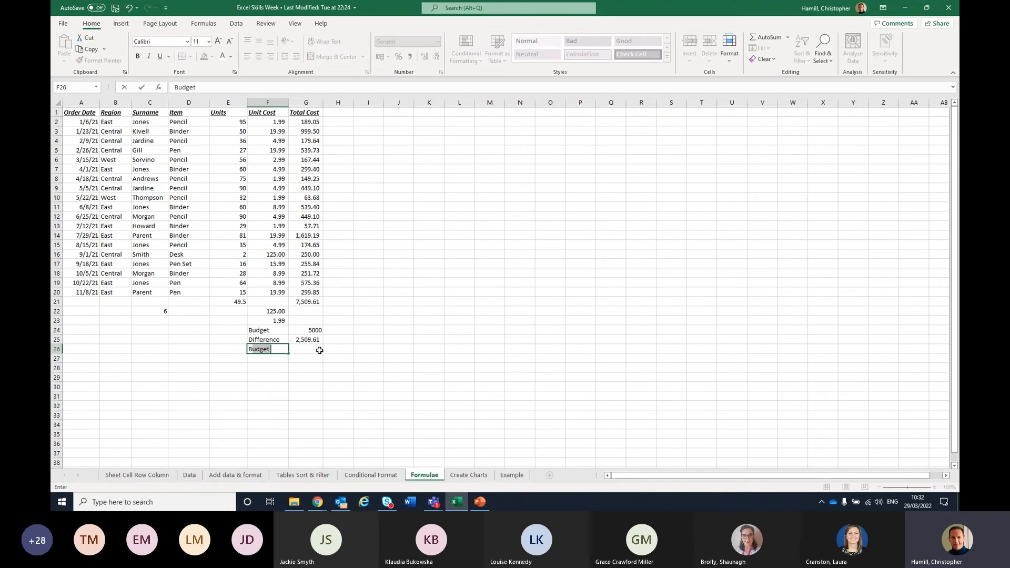
{"action": "type", "text": " Status"}
{"action": "key", "text": "Return"}
{"action": "left_click", "coordinate": [303, 349]}
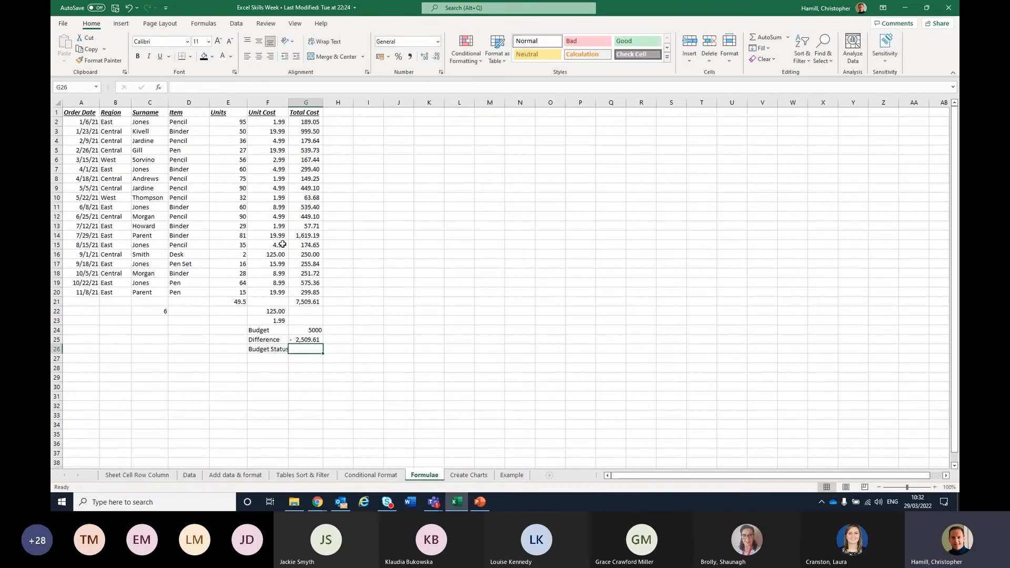
{"action": "double_click", "coordinate": [288, 102]}
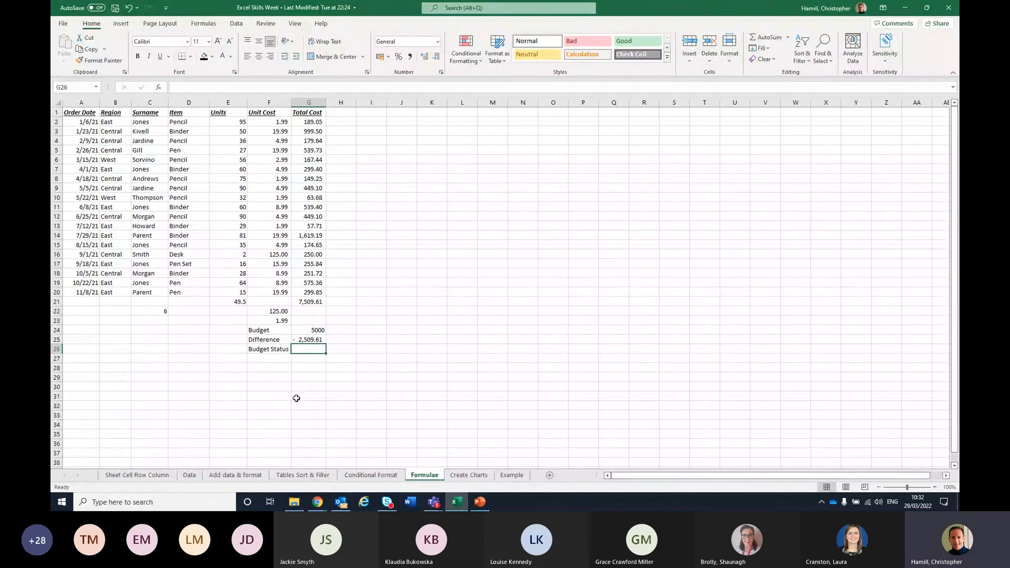
Start an IF formula in G26 that tests whether the total cost exceeds the budget: =IF(G21>G24
{"action": "type", "text": "="}
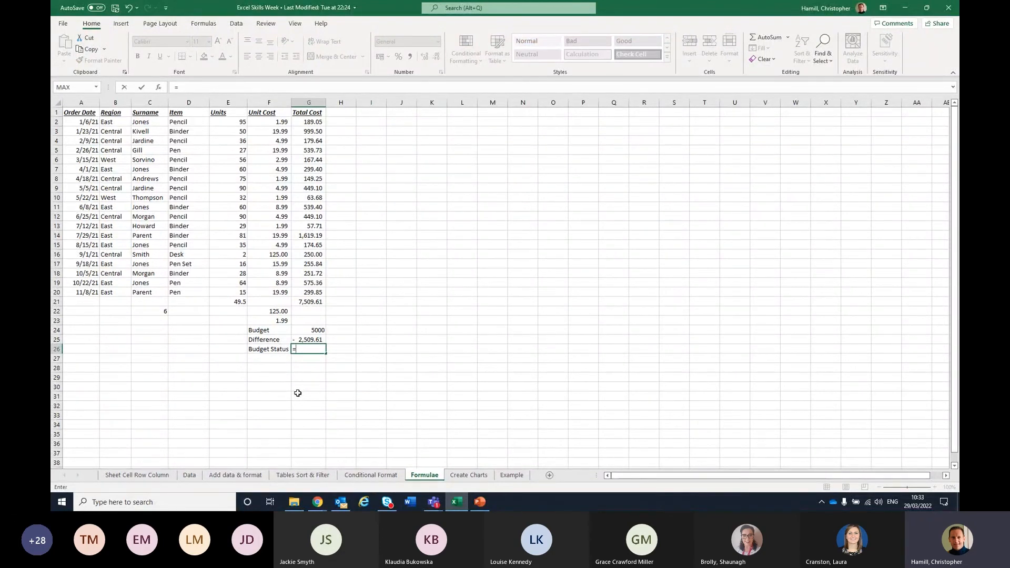
{"action": "type", "text": "IF"}
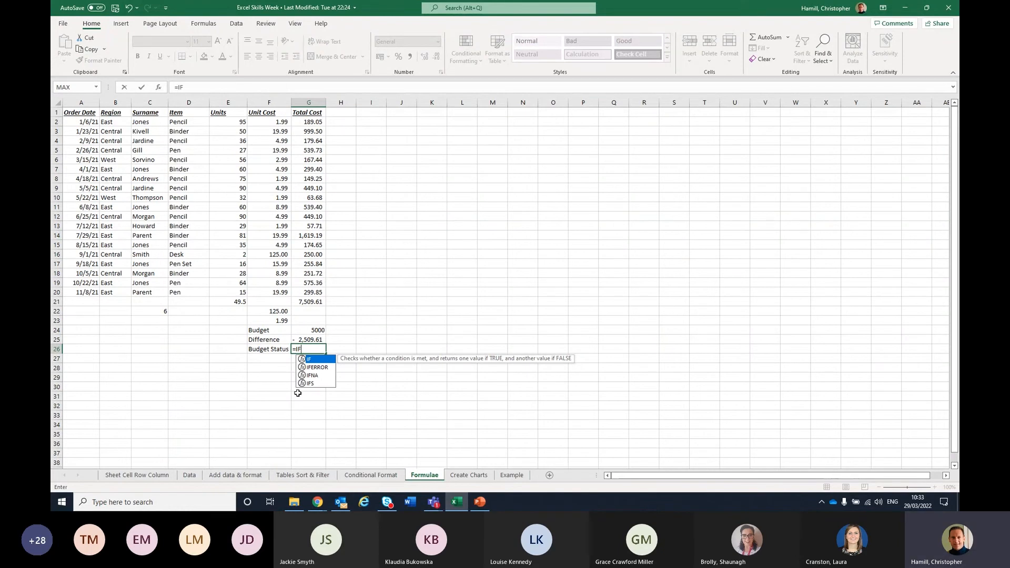
{"action": "type", "text": "("}
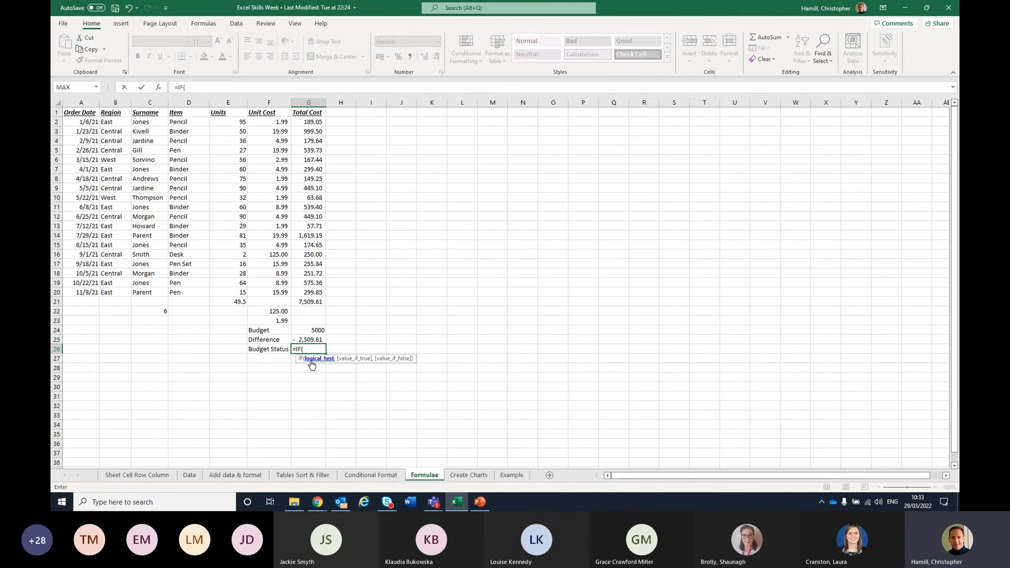
{"action": "left_click", "coordinate": [315, 303]}
{"action": "type", "text": ">"}
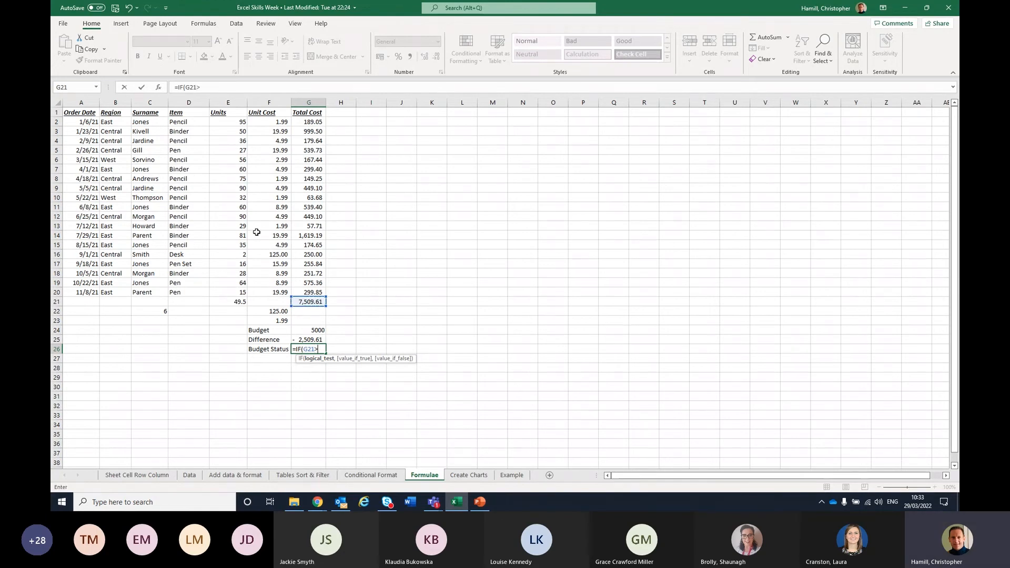
{"action": "left_click", "coordinate": [319, 333]}
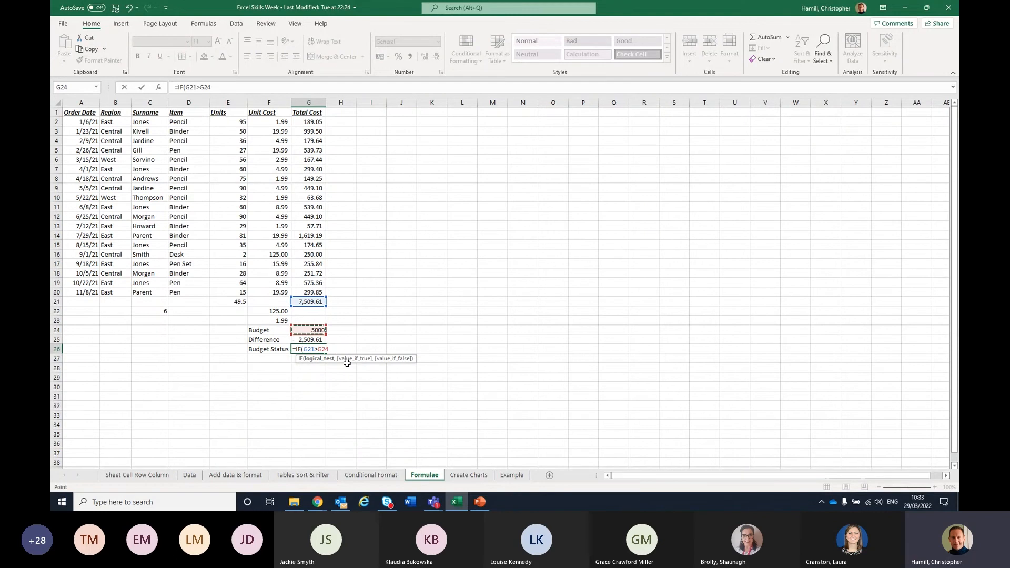
Complete the IF formula in G26 with "Over-Budget" as the true result and "Within Budget" as the false result
{"action": "type", "text": ","}
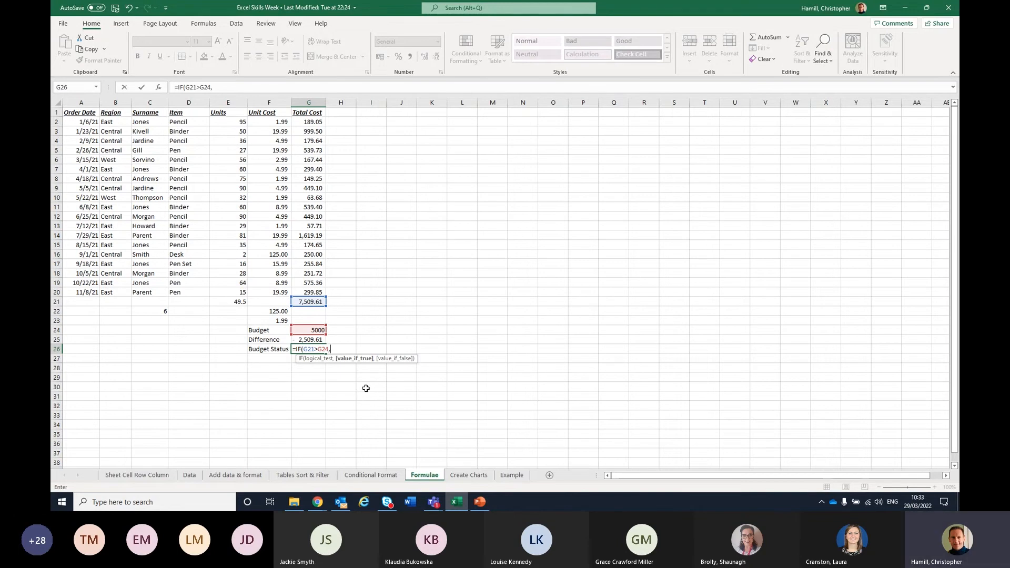
{"action": "type", "text": "Over-Budget"}
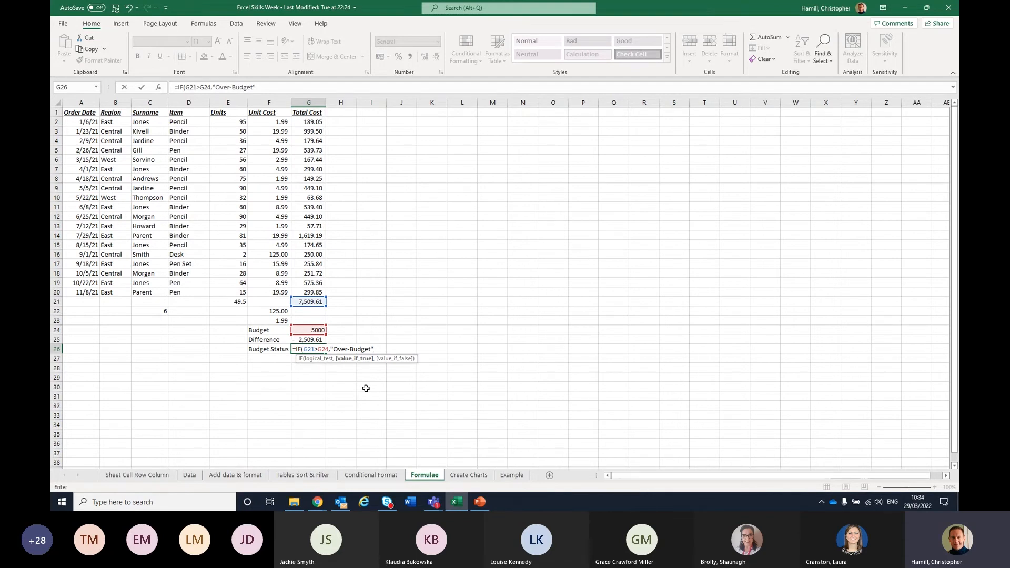
{"action": "type", "text": ","}
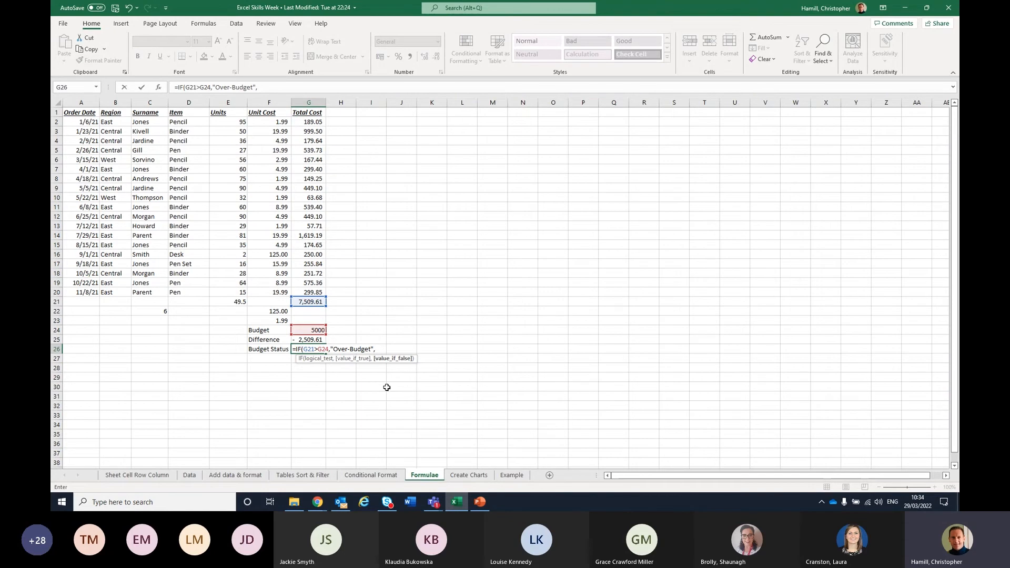
{"action": "type", "text": "\"Within Budget\")"}
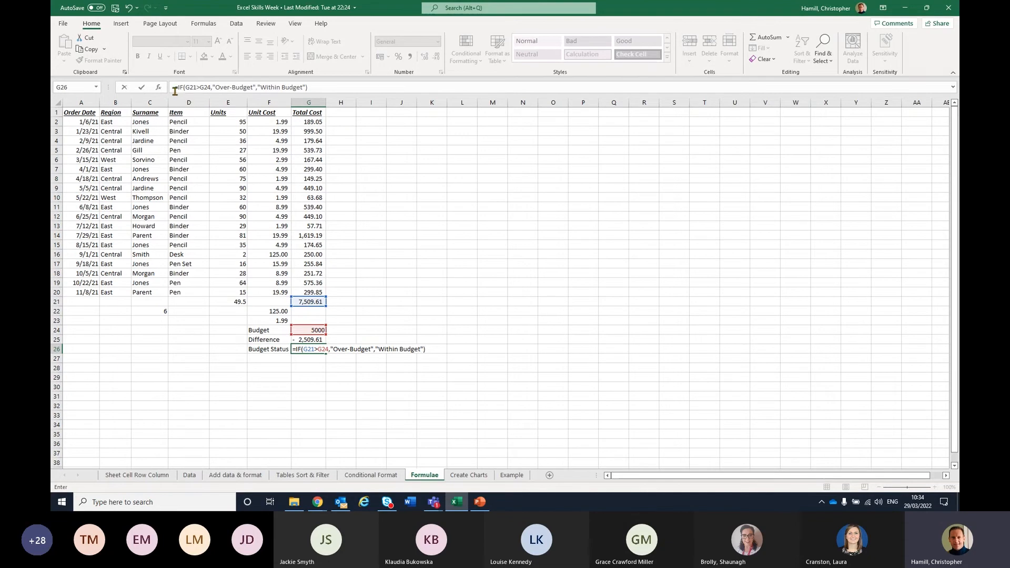
Highlight the parts of the IF formula in G26, enter it, and autofit column G to its contents
{"action": "left_click_drag", "start_coordinate": [176, 88], "coordinate": [183, 88]}
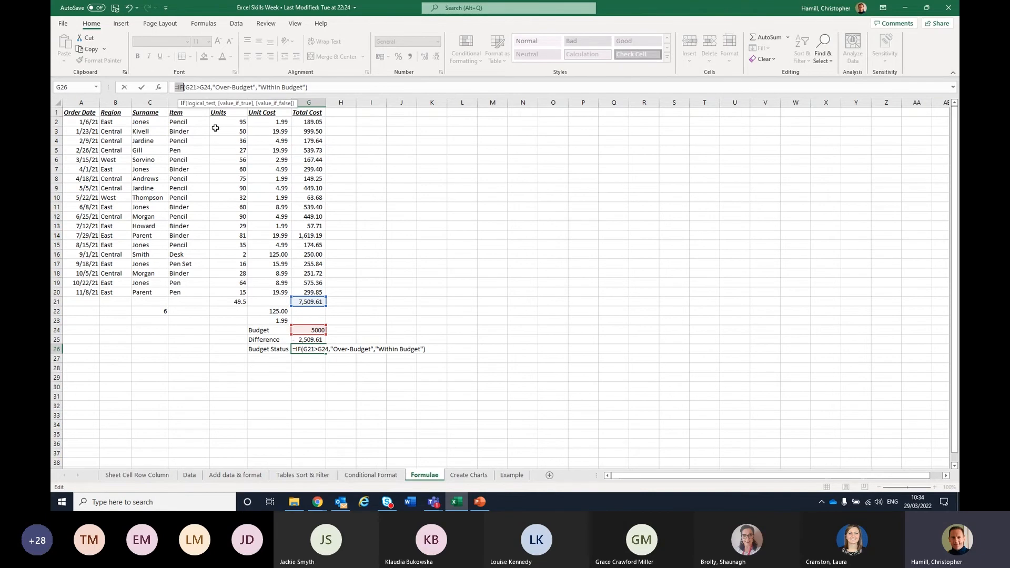
{"action": "left_click_drag", "start_coordinate": [185, 88], "coordinate": [210, 88]}
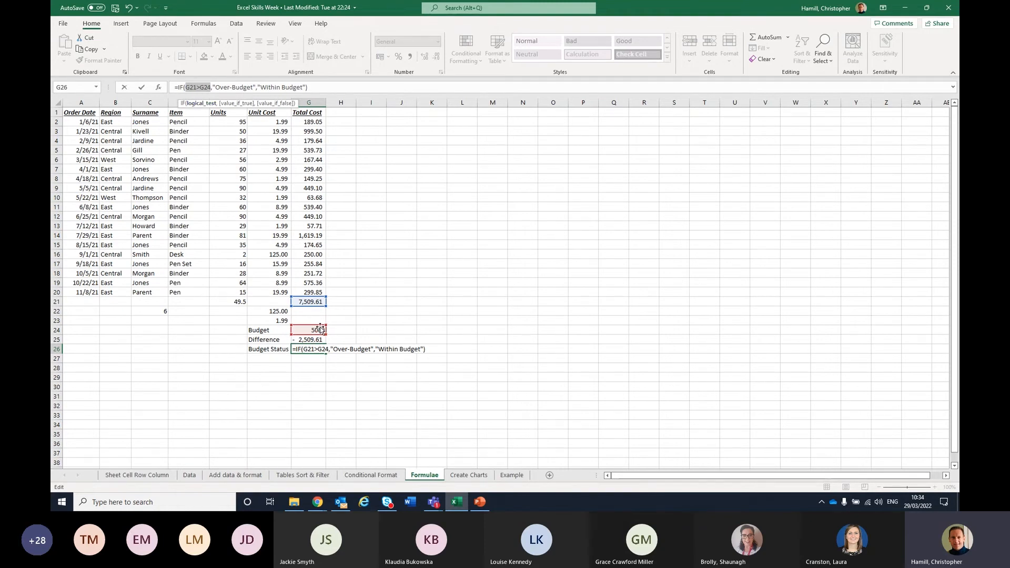
{"action": "left_click_drag", "start_coordinate": [215, 87], "coordinate": [307, 88]}
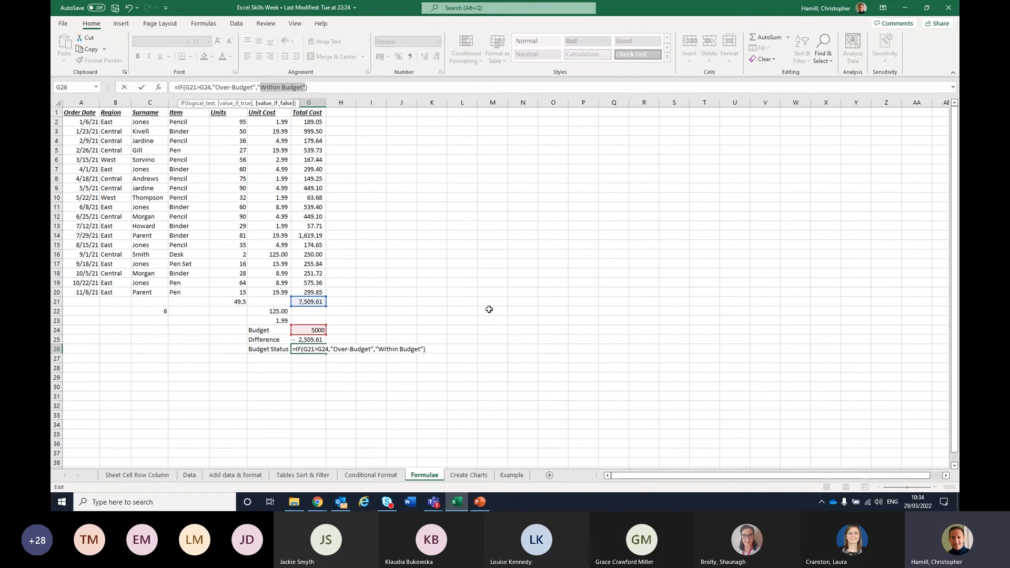
{"action": "left_click", "coordinate": [327, 86]}
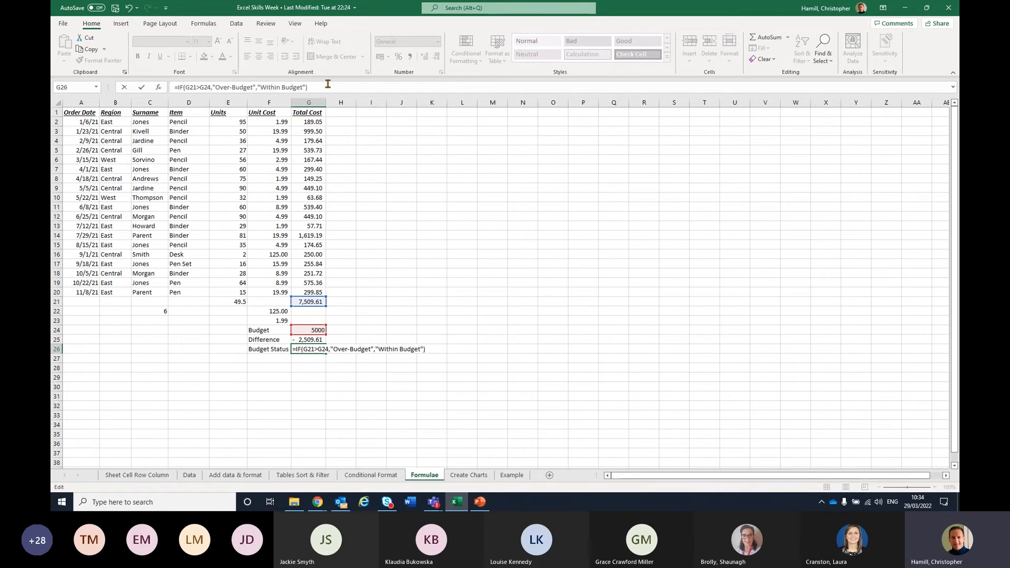
{"action": "key", "text": "Return"}
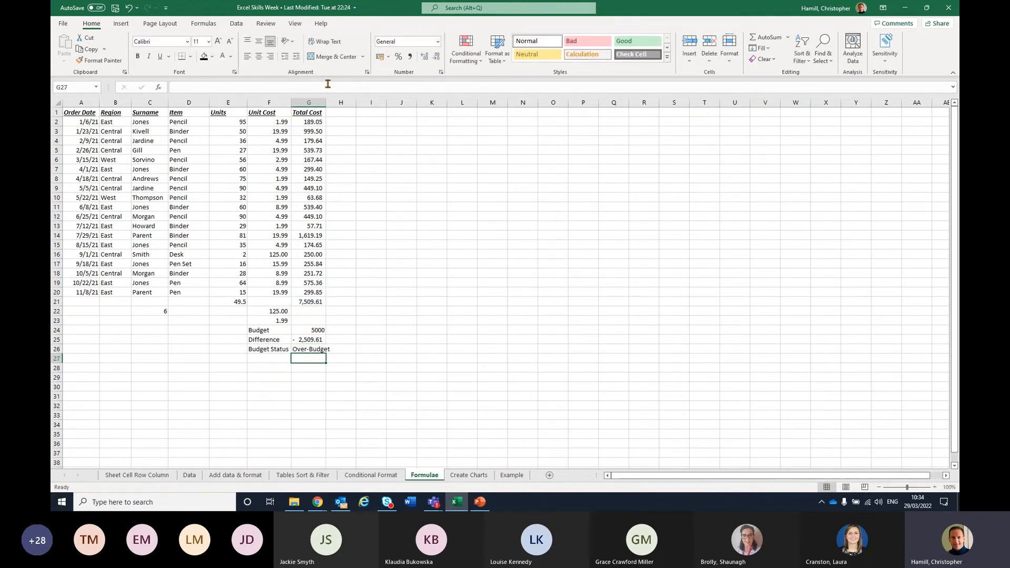
{"action": "double_click", "coordinate": [326, 102]}
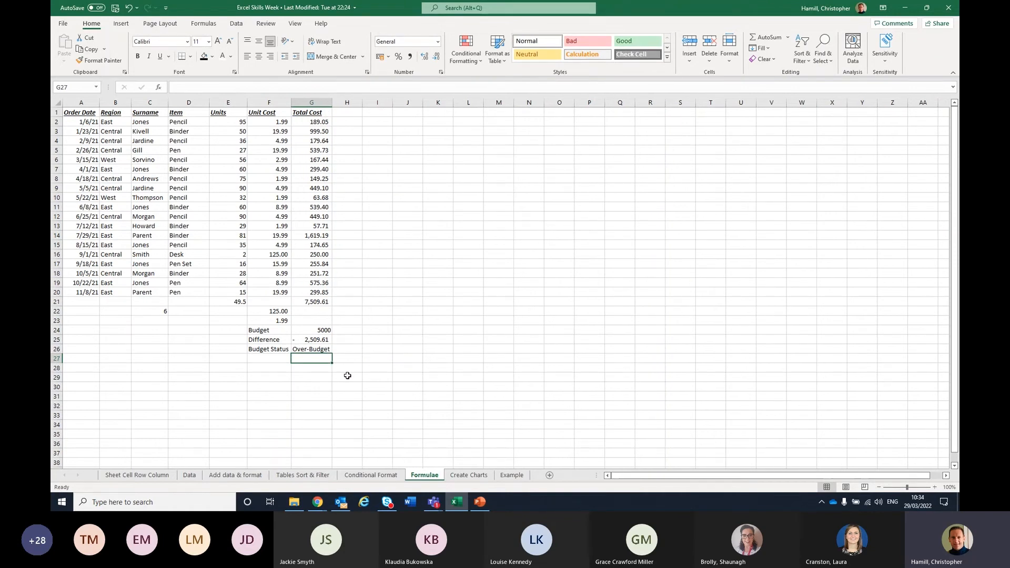
Change the budget amount in G24 to 10000
{"action": "left_click", "coordinate": [326, 332]}
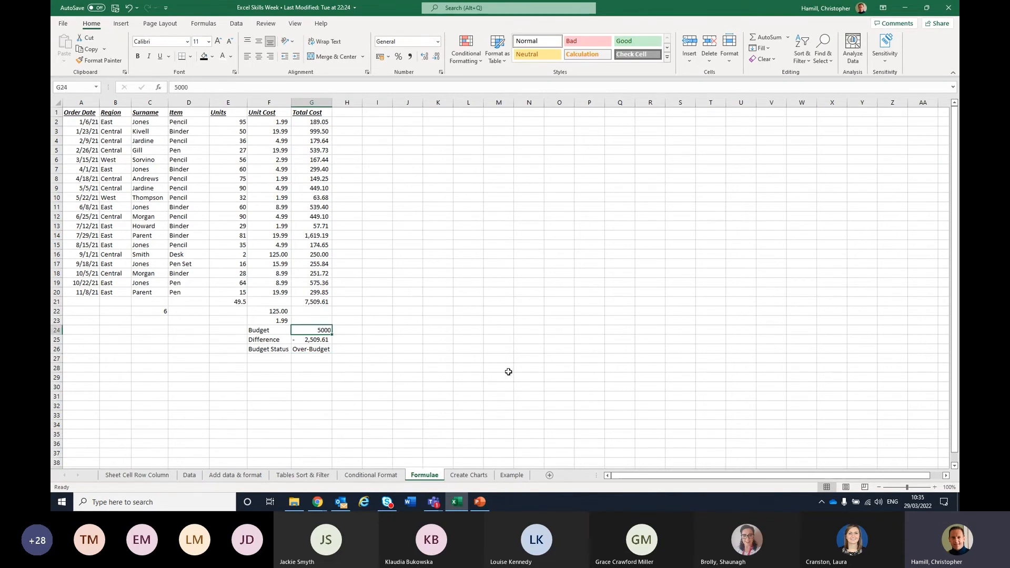
{"action": "type", "text": "10000"}
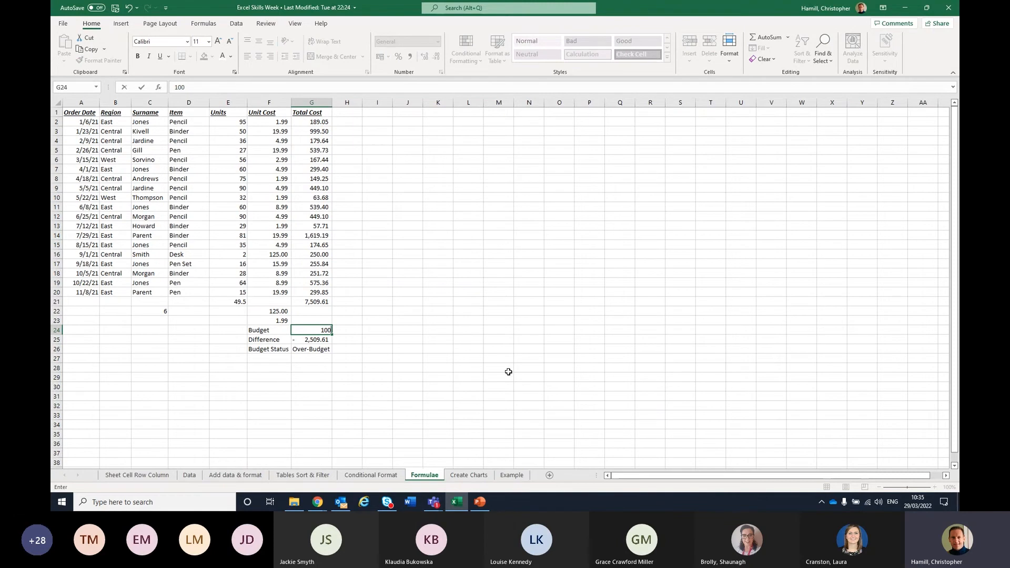
{"action": "key", "text": "Return"}
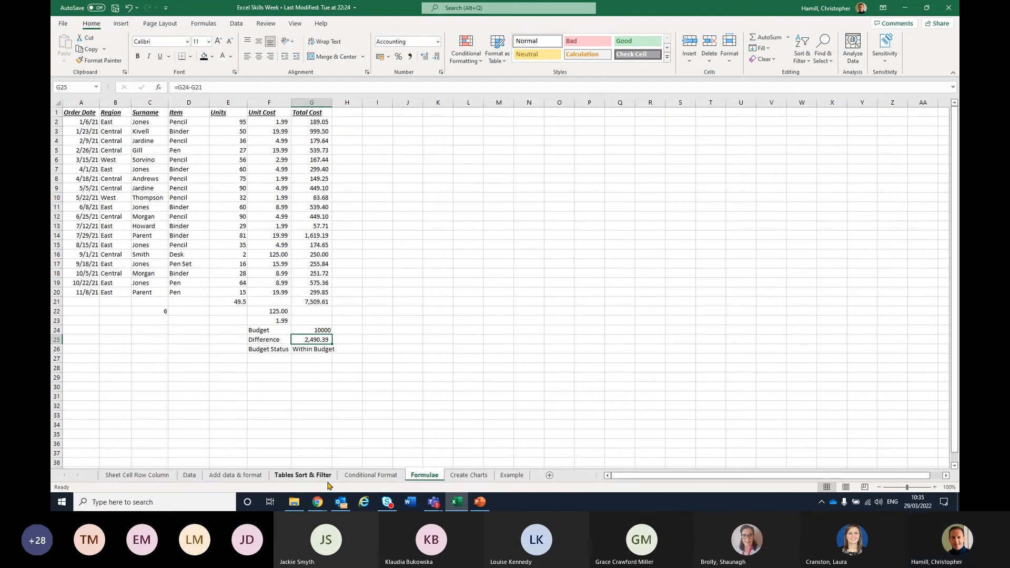
Show single cells, a row range and a column range by selecting them on the Sheet Cell Row Column sheet
{"action": "left_click", "coordinate": [136, 475]}
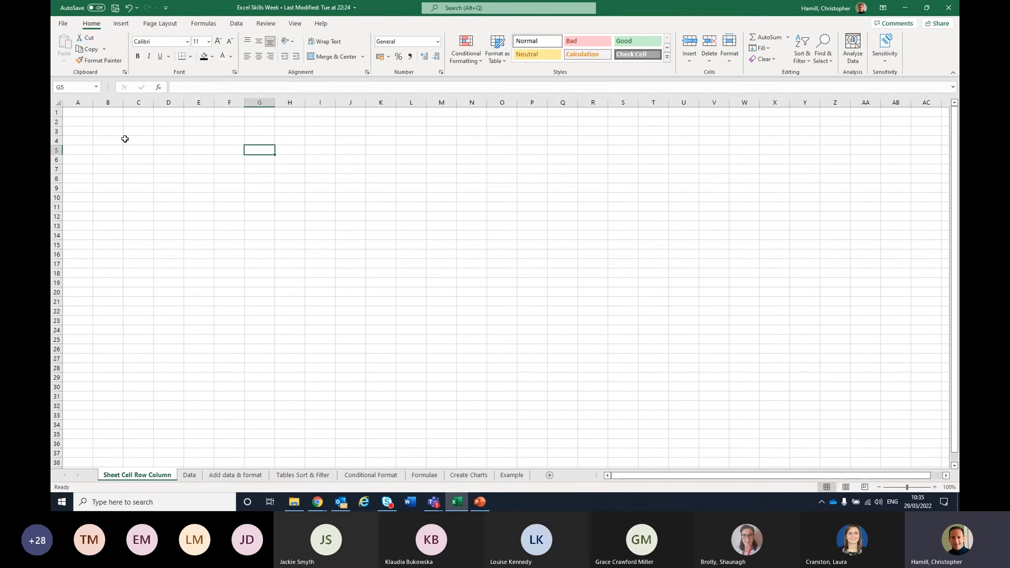
{"action": "left_click", "coordinate": [157, 140]}
{"action": "left_click", "coordinate": [138, 178]}
{"action": "left_click_drag", "start_coordinate": [79, 132], "coordinate": [485, 128]}
{"action": "left_click_drag", "start_coordinate": [148, 119], "coordinate": [141, 406]}
On the Data sheet, deselect the order data and look through the sources offered for getting external data
{"action": "left_click", "coordinate": [191, 476]}
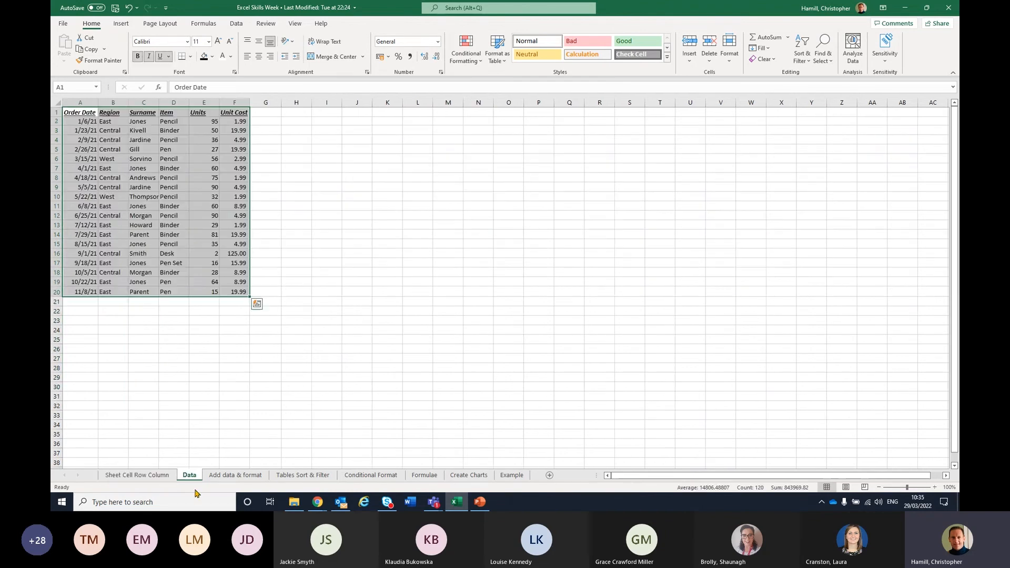
{"action": "left_click", "coordinate": [392, 305]}
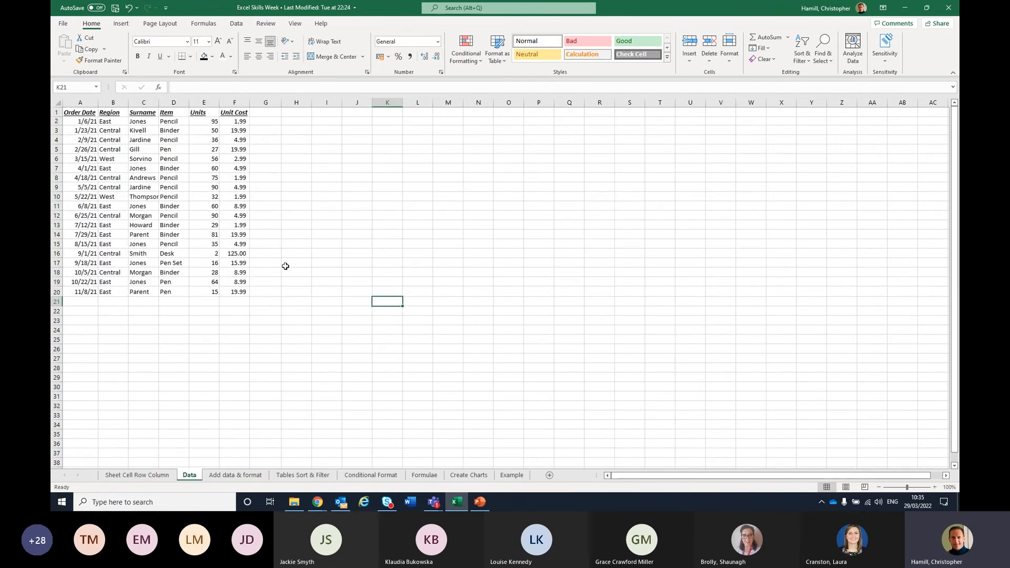
{"action": "left_click", "coordinate": [123, 25]}
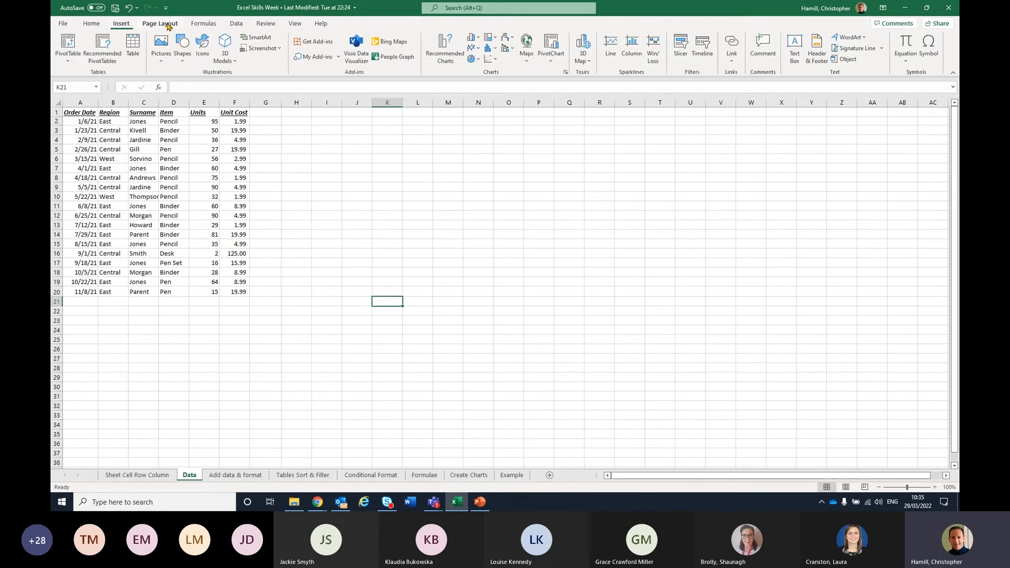
{"action": "left_click", "coordinate": [237, 27]}
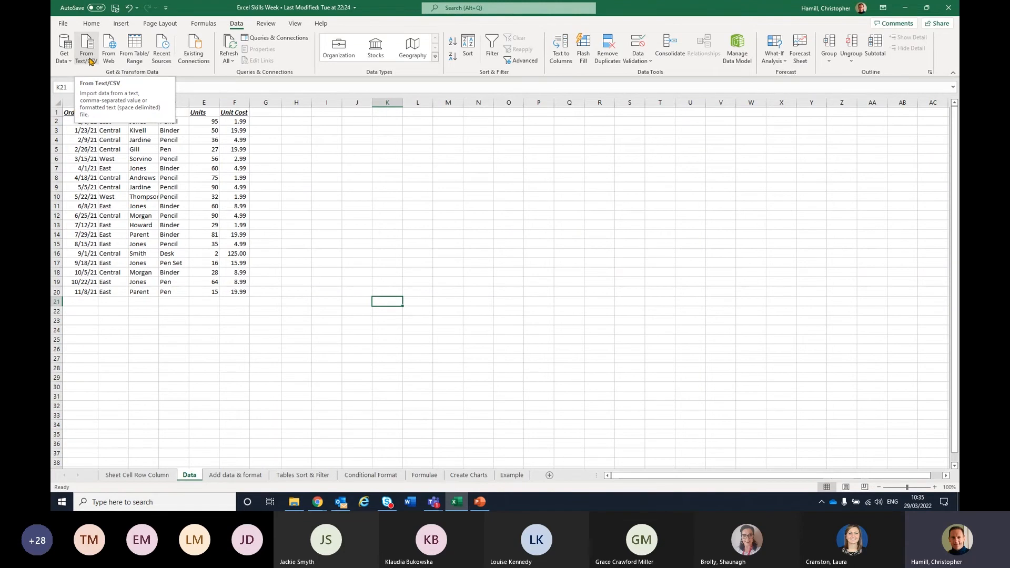
{"action": "left_click", "coordinate": [61, 61]}
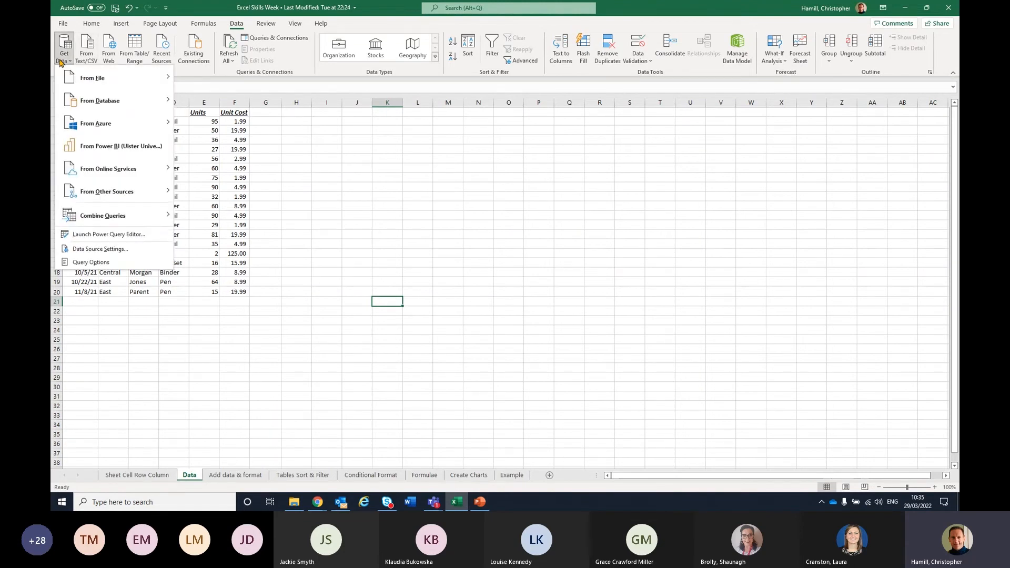
{"action": "left_click", "coordinate": [362, 217]}
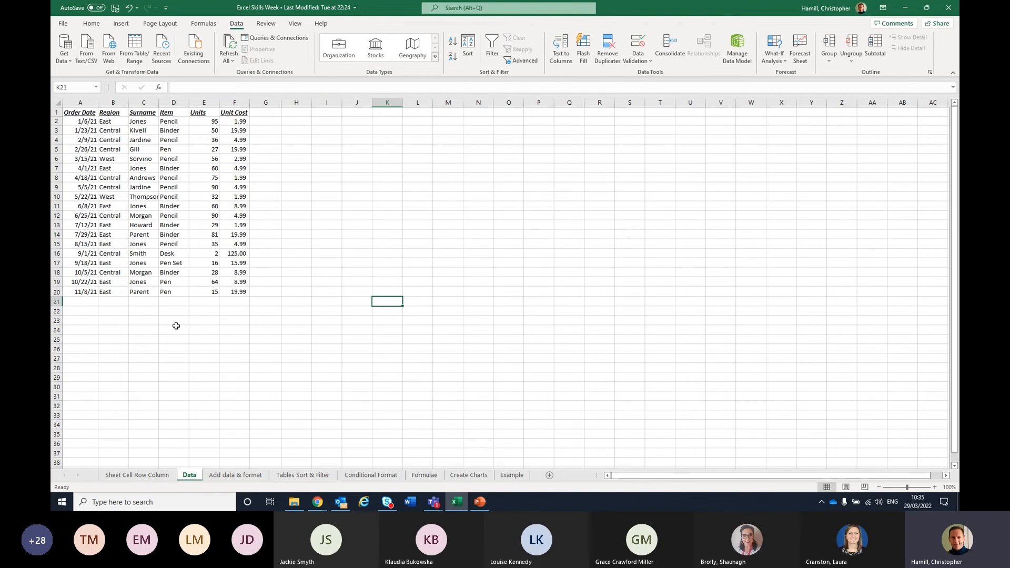
Show the table on the Tables Sort & Filter sheet and view the available table styles without applying one
{"action": "left_click", "coordinate": [328, 476]}
{"action": "left_click", "coordinate": [387, 332]}
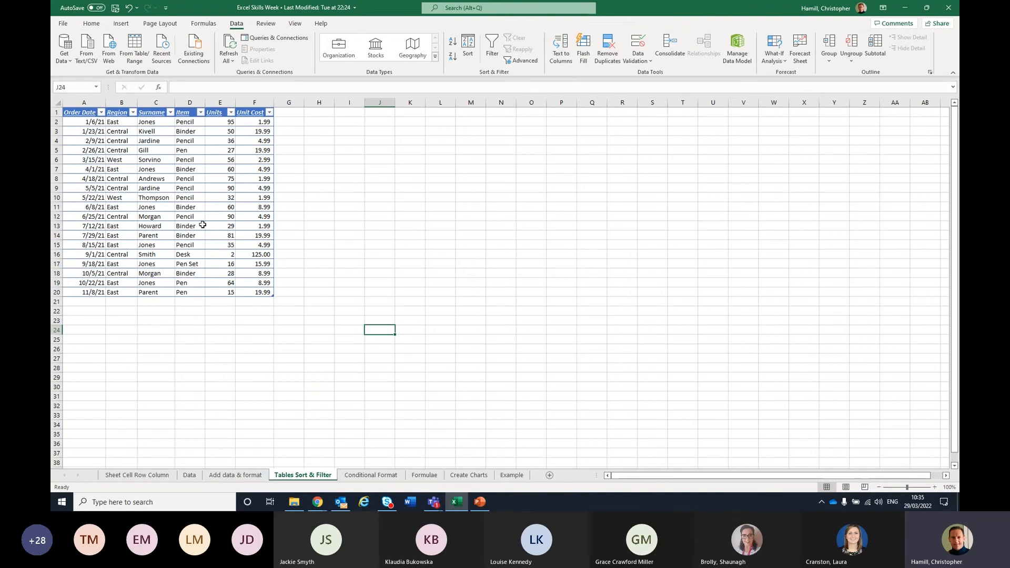
{"action": "left_click", "coordinate": [111, 140]}
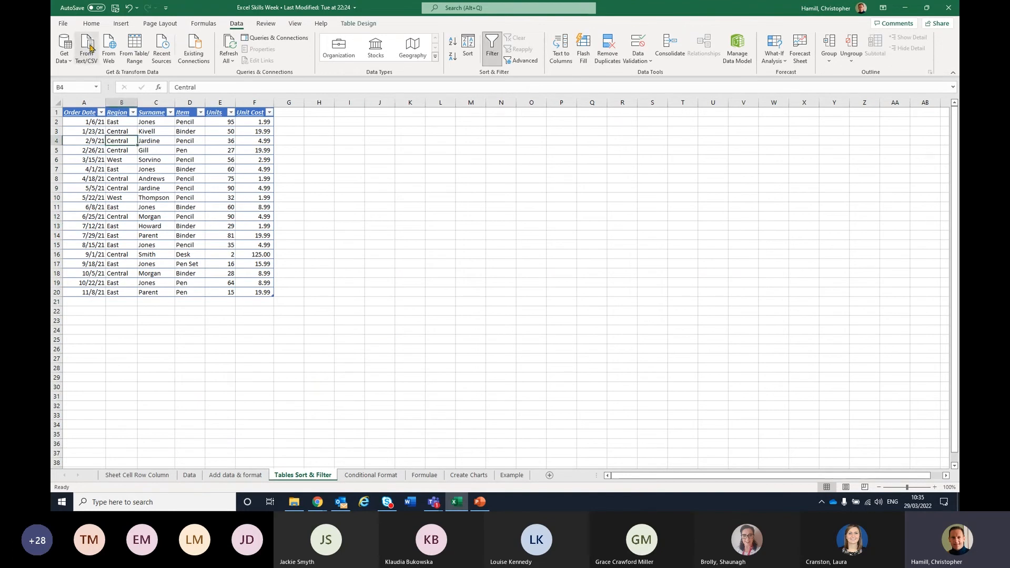
{"action": "left_click", "coordinate": [91, 23]}
{"action": "left_click", "coordinate": [500, 63]}
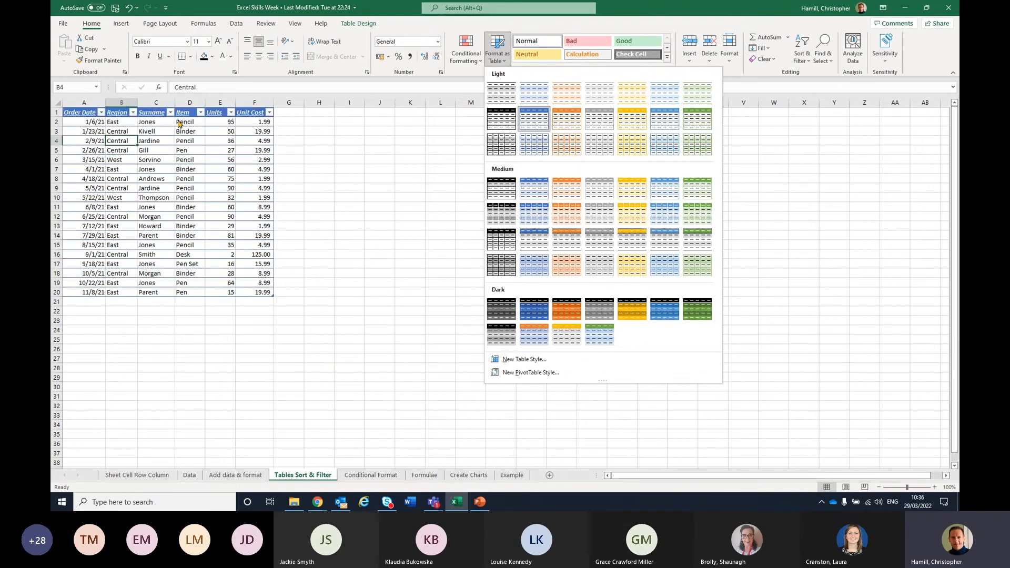
{"action": "key", "text": "Escape"}
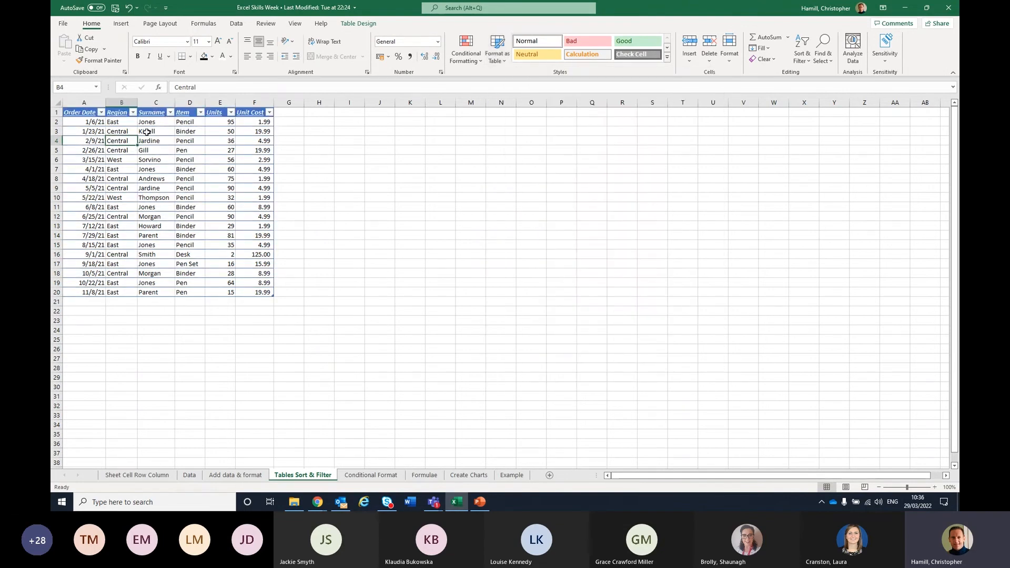
Filter the table's Region column to show only Central
{"action": "left_click", "coordinate": [133, 113]}
{"action": "left_click", "coordinate": [81, 225]}
{"action": "left_click", "coordinate": [80, 233]}
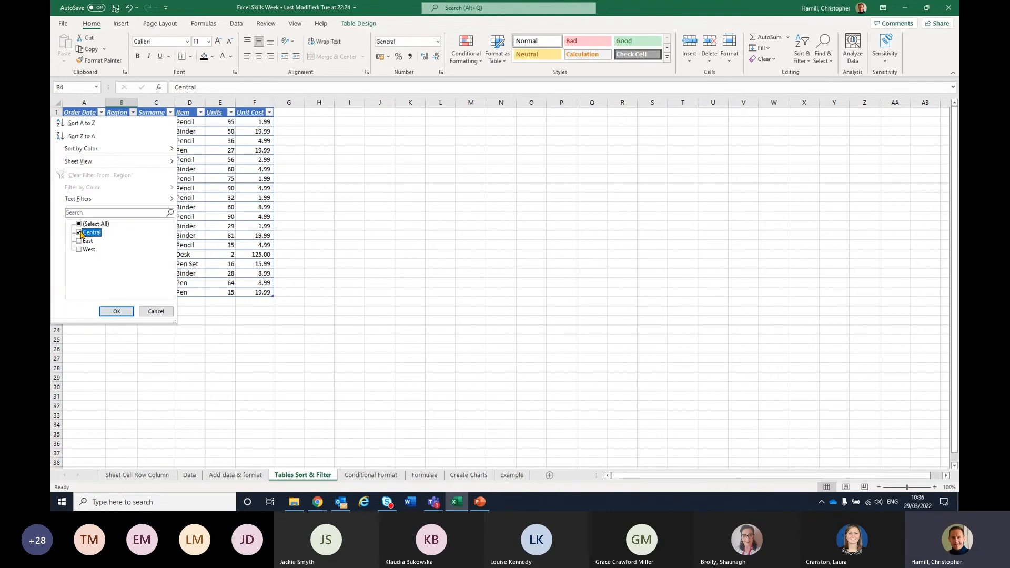
{"action": "left_click", "coordinate": [115, 311]}
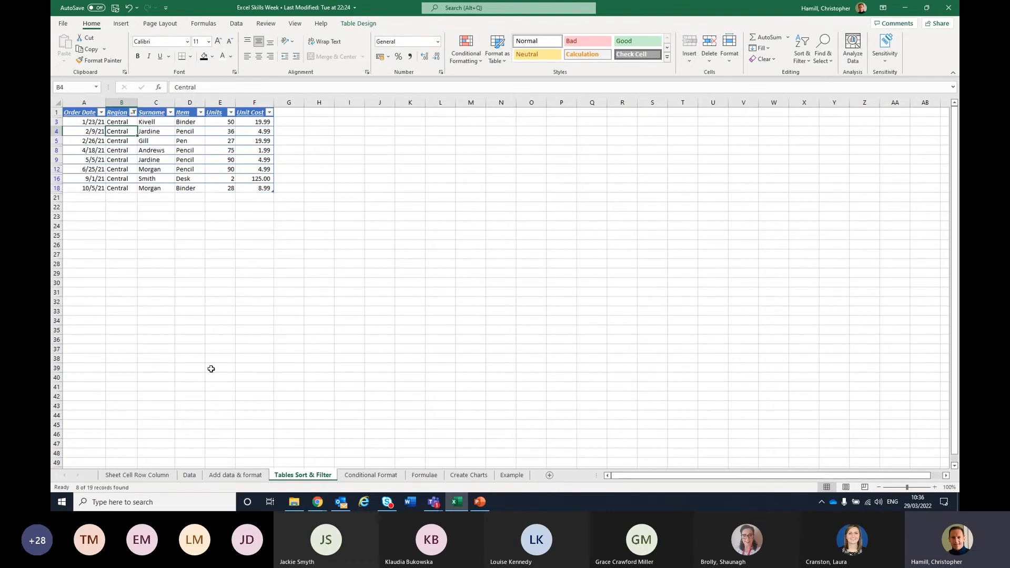
Reset the Region filter to include all regions
{"action": "left_click", "coordinate": [133, 113]}
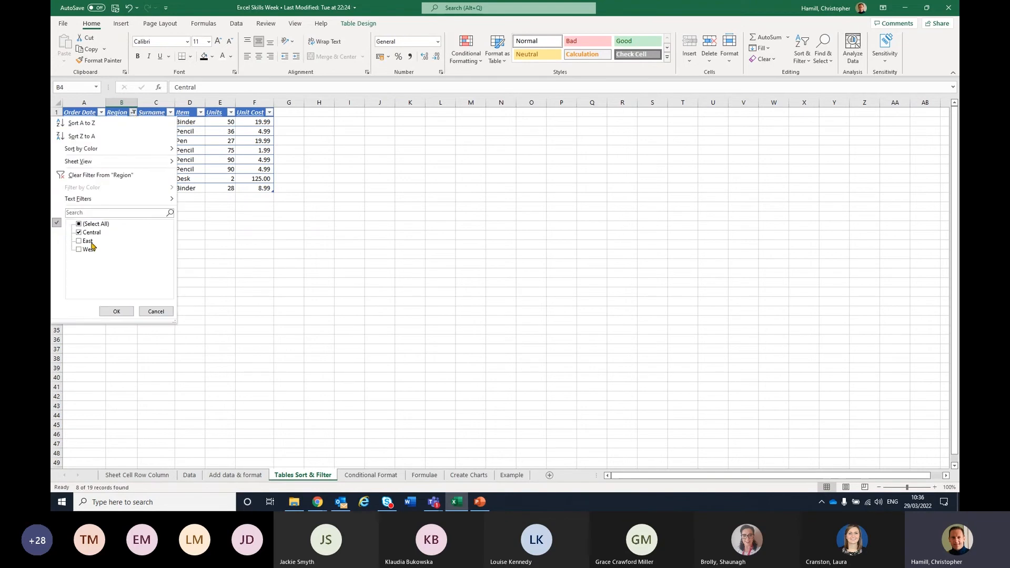
{"action": "left_click", "coordinate": [79, 224]}
{"action": "left_click", "coordinate": [116, 311]}
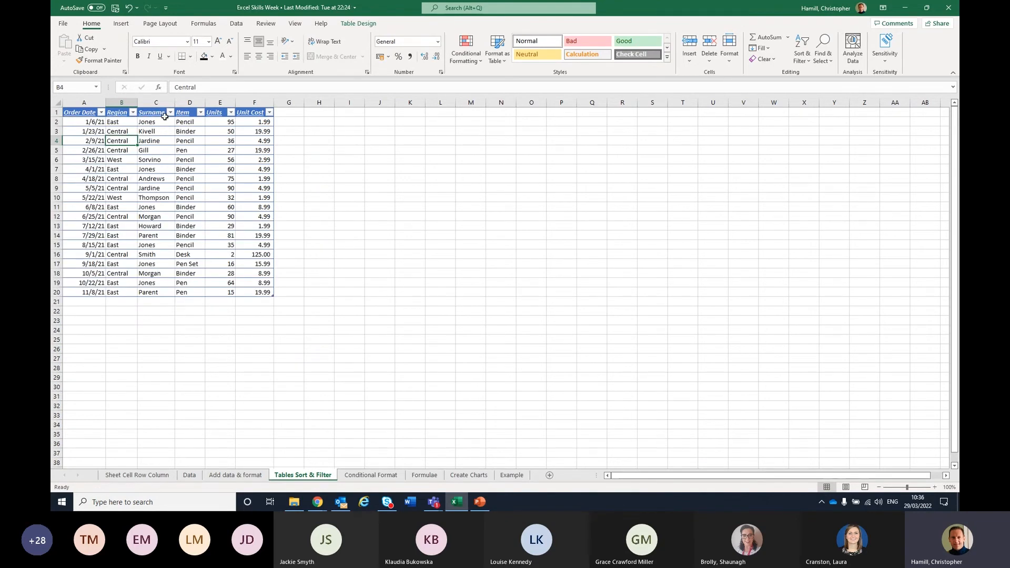
Select the whole Surname column, and finish with only cell C2 selected
{"action": "left_click", "coordinate": [156, 103]}
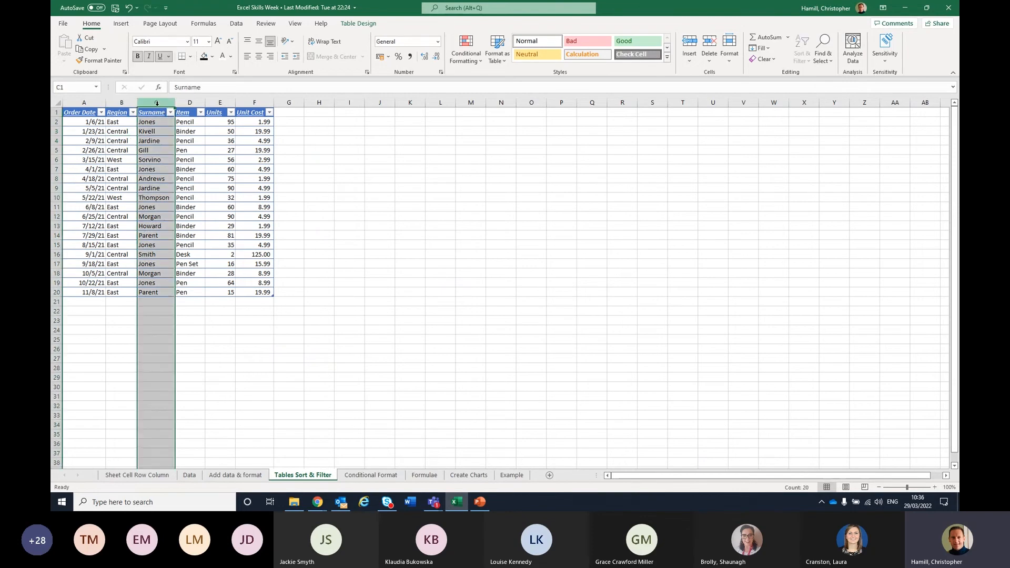
{"action": "left_click", "coordinate": [220, 185]}
{"action": "left_click", "coordinate": [153, 122]}
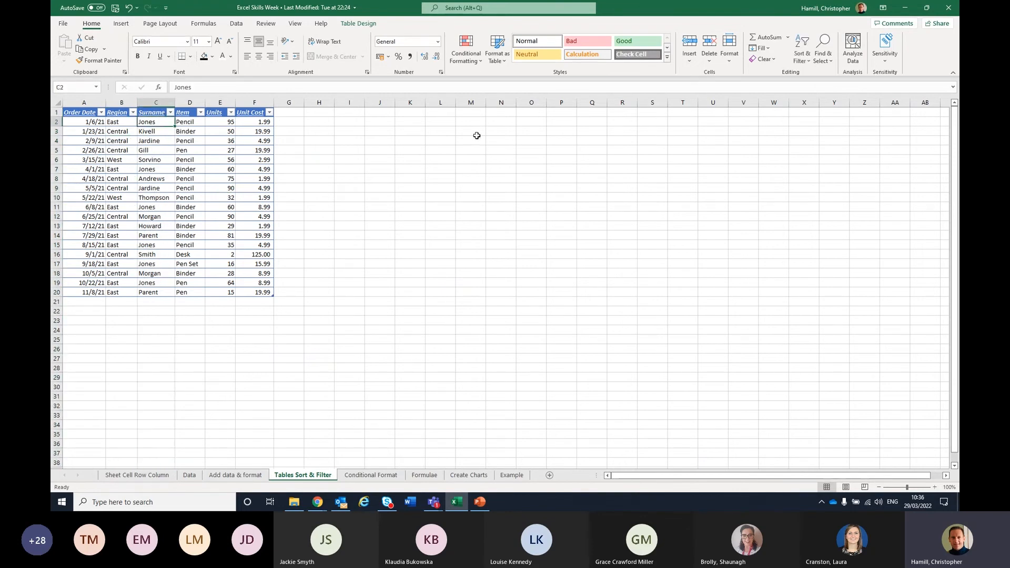
Sort the table by Surname from A to Z, and select the sorted surnames in C2:C20
{"action": "left_click", "coordinate": [806, 57]}
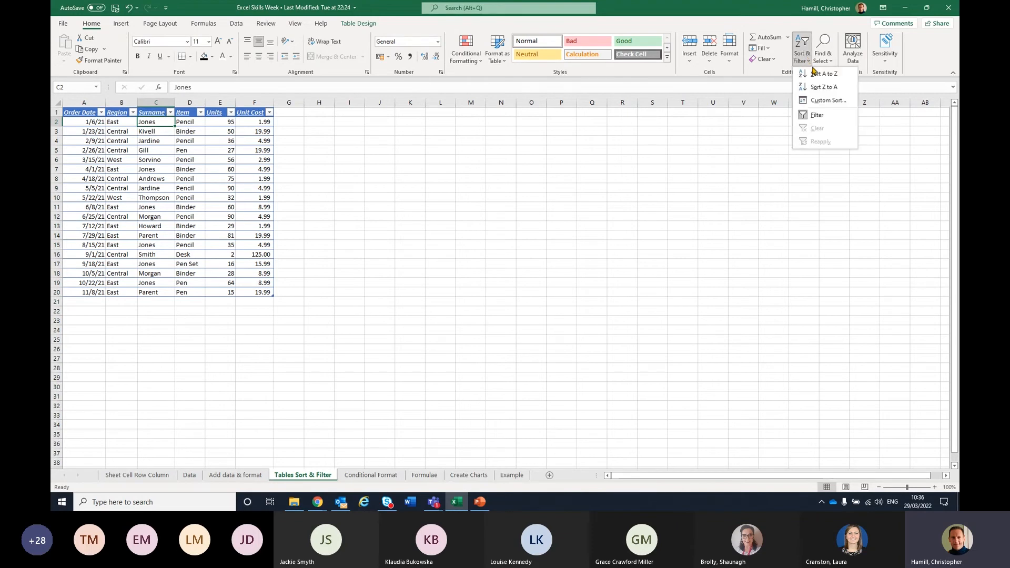
{"action": "left_click", "coordinate": [818, 75]}
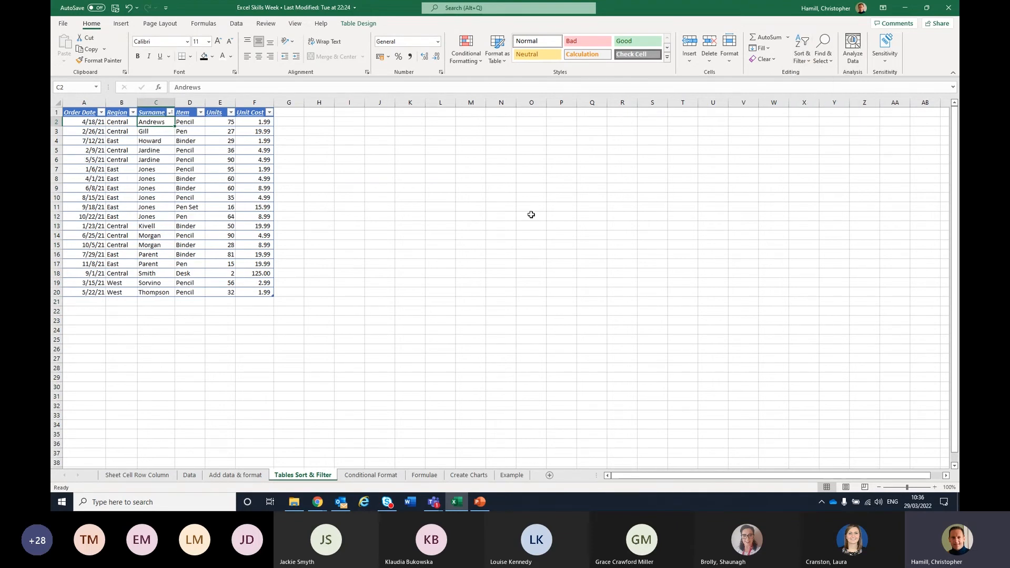
{"action": "left_click_drag", "start_coordinate": [154, 122], "coordinate": [160, 292]}
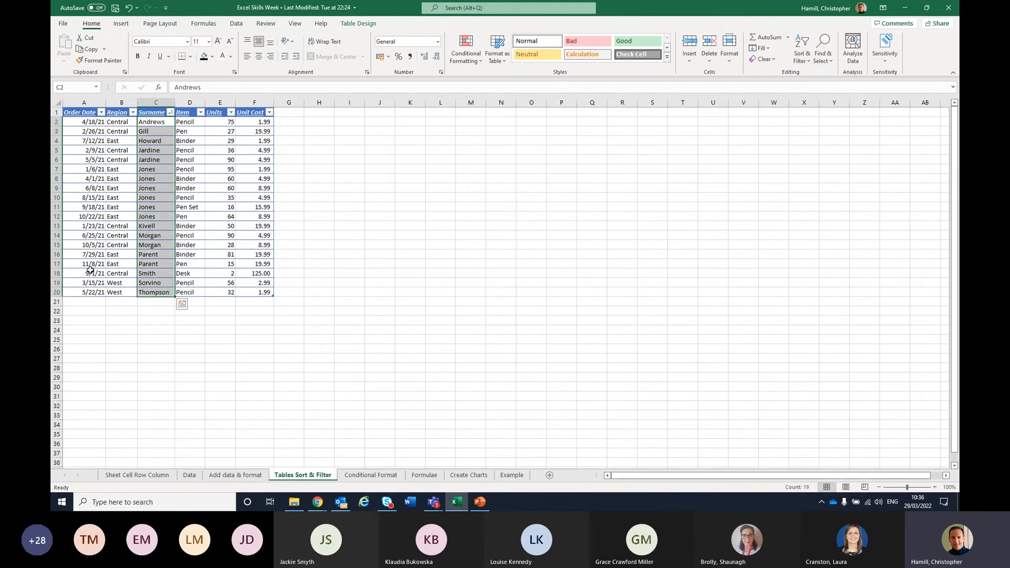
{"action": "key", "text": "alt+Tab"}
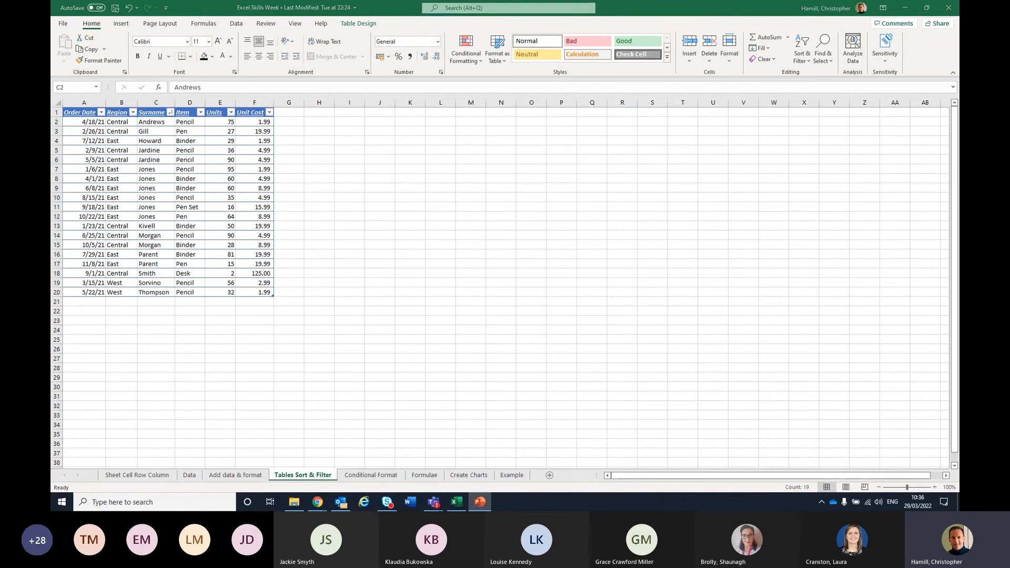
{"action": "left_click", "coordinate": [383, 485]}
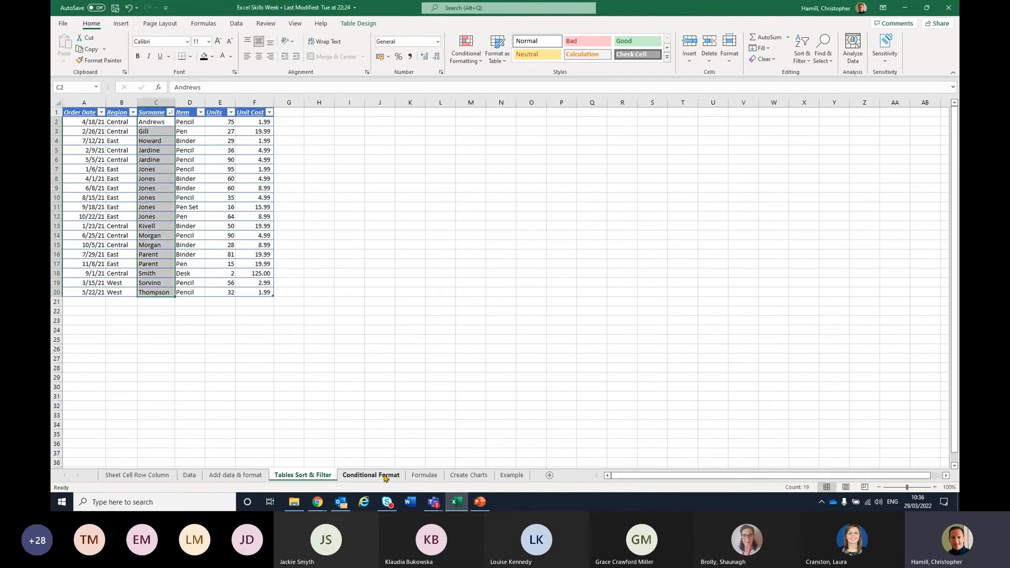
On the Conditional Format sheet, highlight Unit Cost values in F2:F20 greater than 50 with Light Red Fill with Dark Red Text, and select F18
{"action": "left_click", "coordinate": [387, 475]}
{"action": "left_click", "coordinate": [349, 330]}
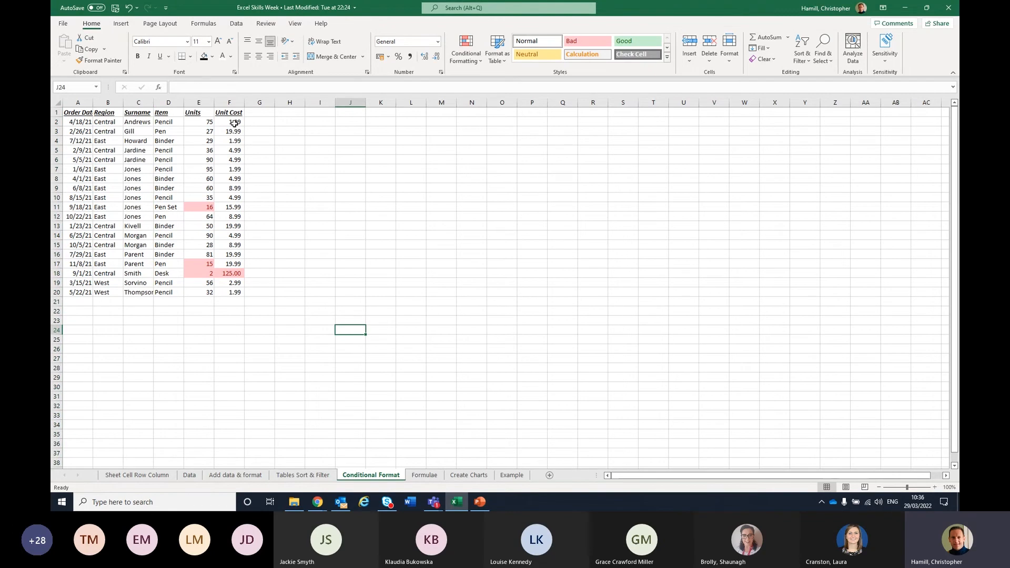
{"action": "left_click", "coordinate": [235, 122]}
{"action": "left_click_drag", "start_coordinate": [235, 122], "coordinate": [235, 292]}
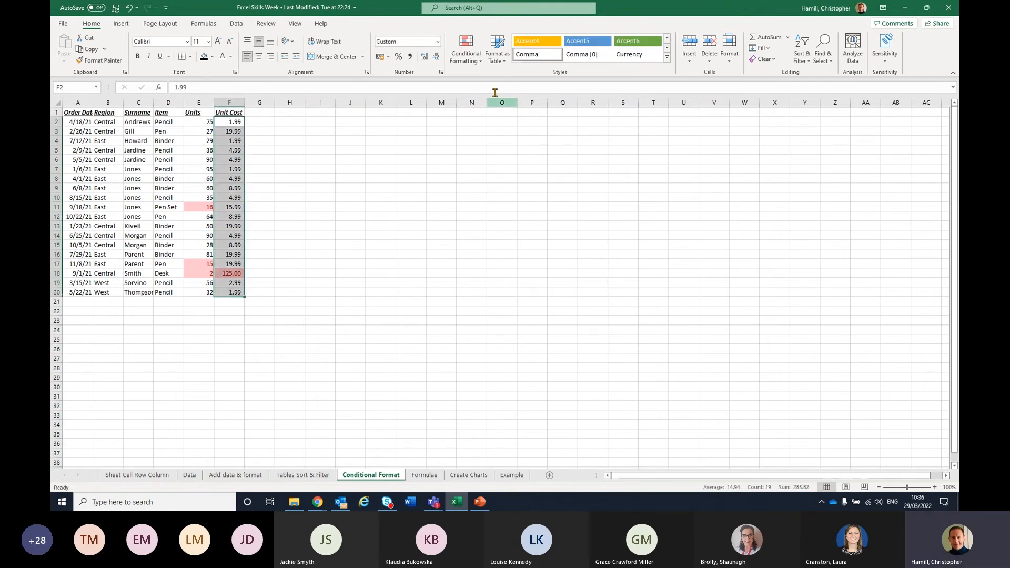
{"action": "left_click", "coordinate": [471, 49]}
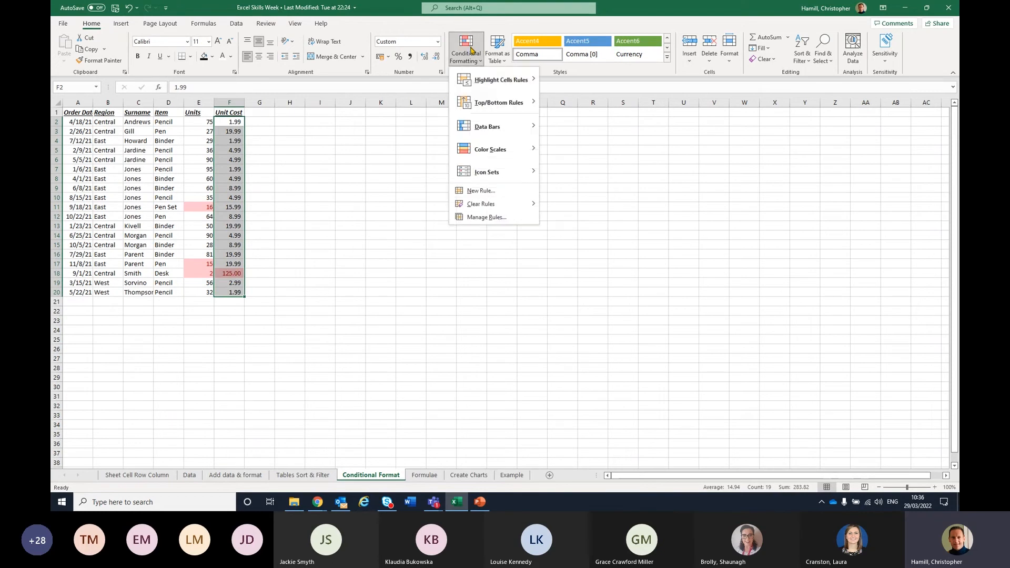
{"action": "mouse_move", "coordinate": [483, 80]}
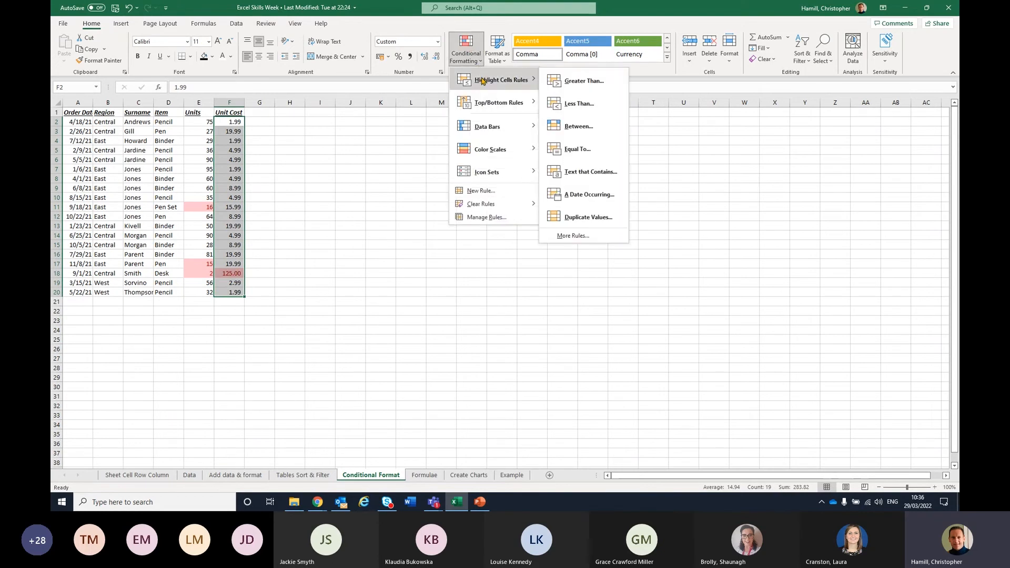
{"action": "left_click", "coordinate": [581, 80]}
{"action": "type", "text": "50"}
{"action": "left_click", "coordinate": [546, 249]}
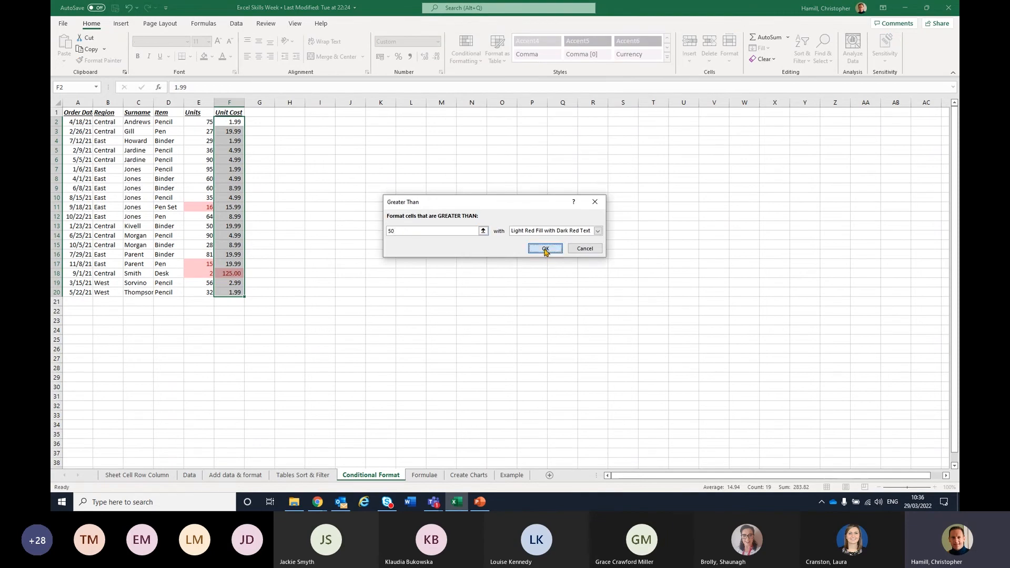
{"action": "left_click", "coordinate": [234, 276]}
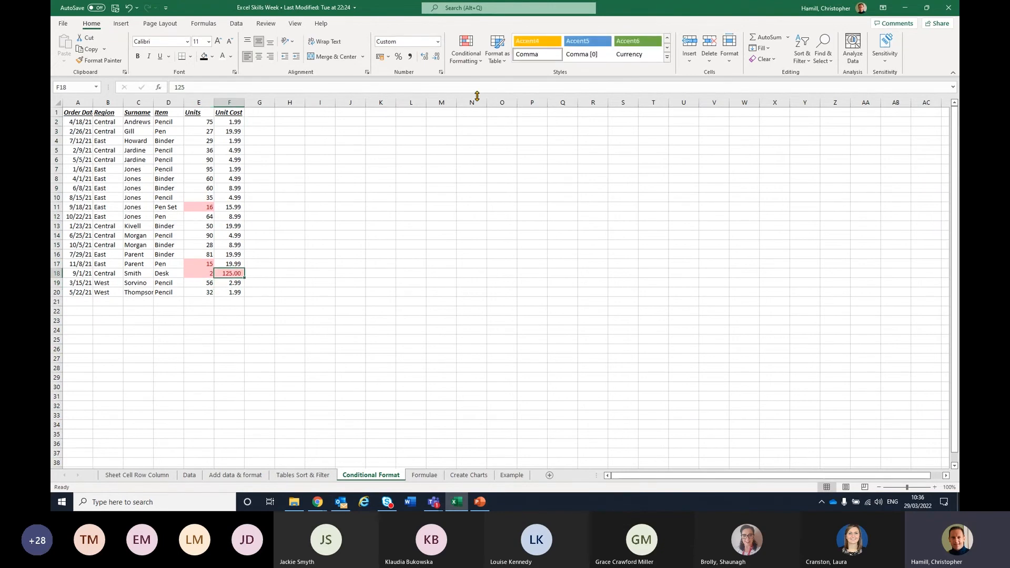
View the conditional formatting icon sets without applying any of them
{"action": "left_click", "coordinate": [466, 53]}
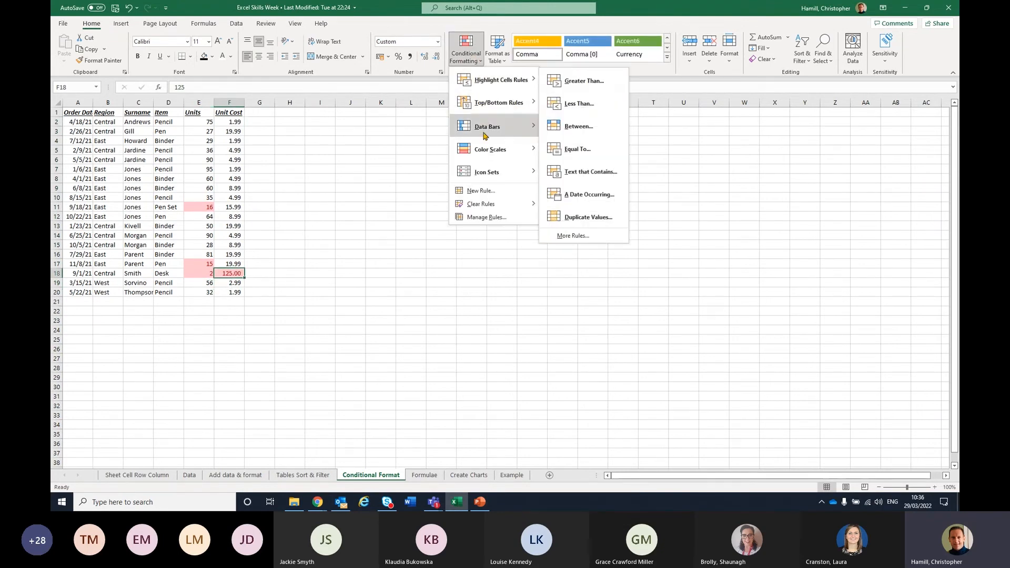
{"action": "mouse_move", "coordinate": [468, 163]}
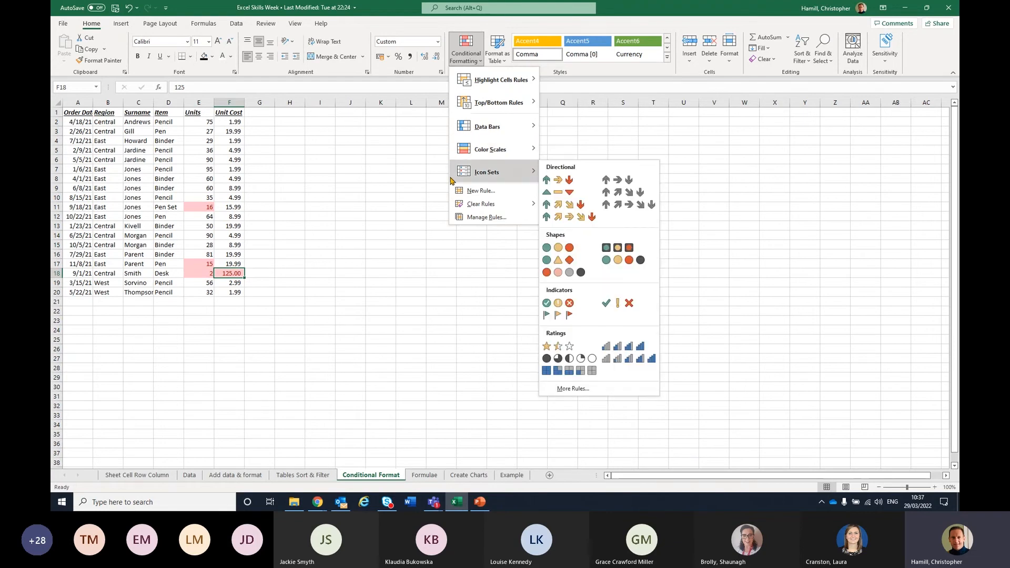
{"action": "left_click", "coordinate": [425, 478]}
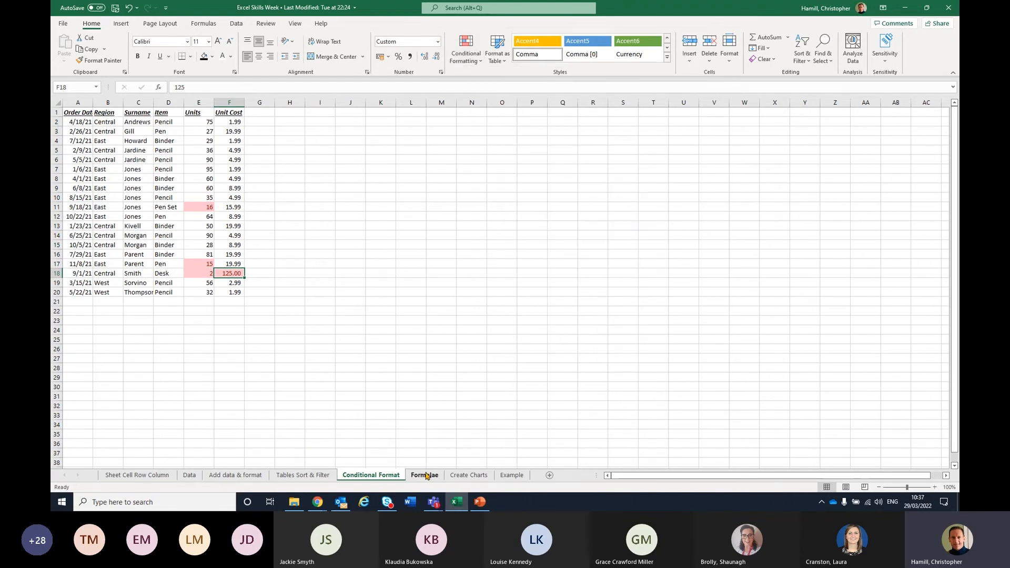
On the Formulae sheet, examine the Total Cost formula in G2 with its inputs E2 and F2, and the column total in G21
{"action": "left_click", "coordinate": [426, 475]}
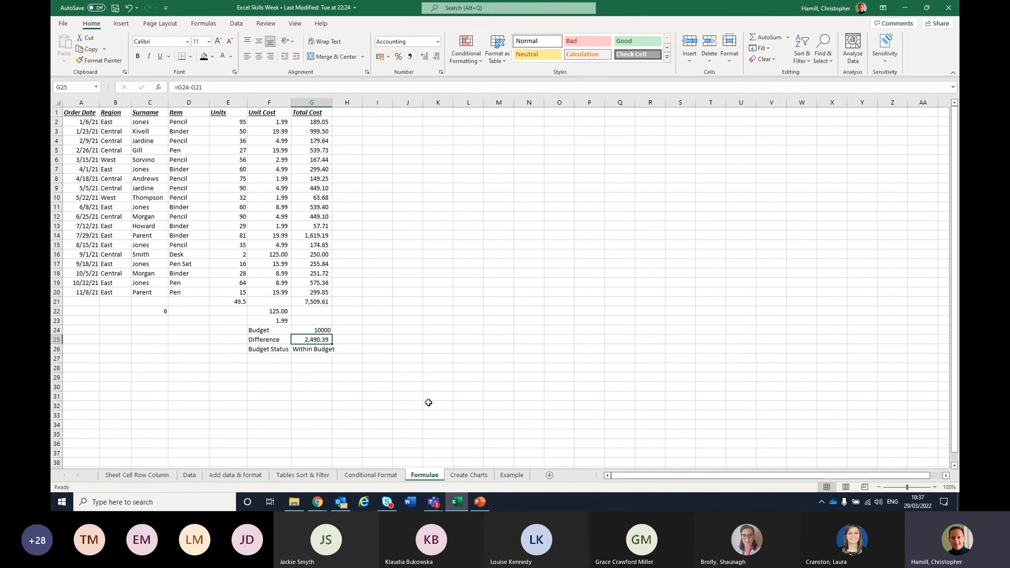
{"action": "left_click", "coordinate": [316, 125]}
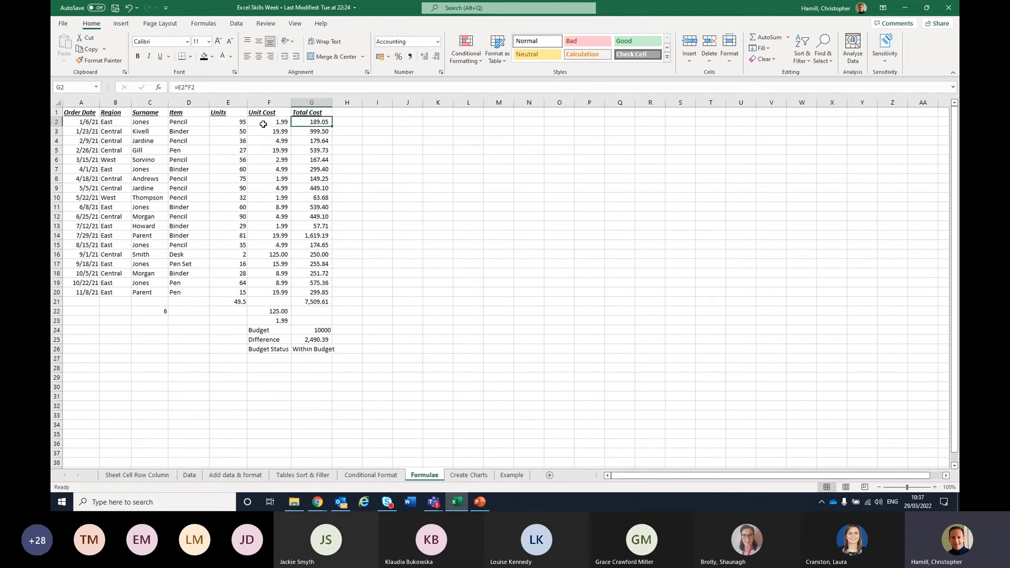
{"action": "left_click", "coordinate": [225, 124]}
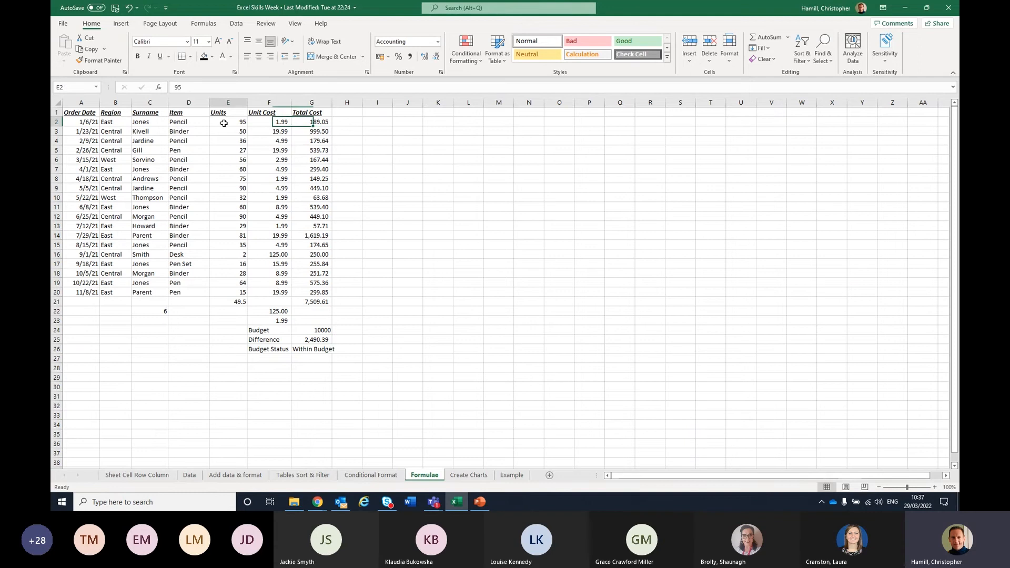
{"action": "left_click", "coordinate": [275, 121]}
{"action": "left_click", "coordinate": [314, 123]}
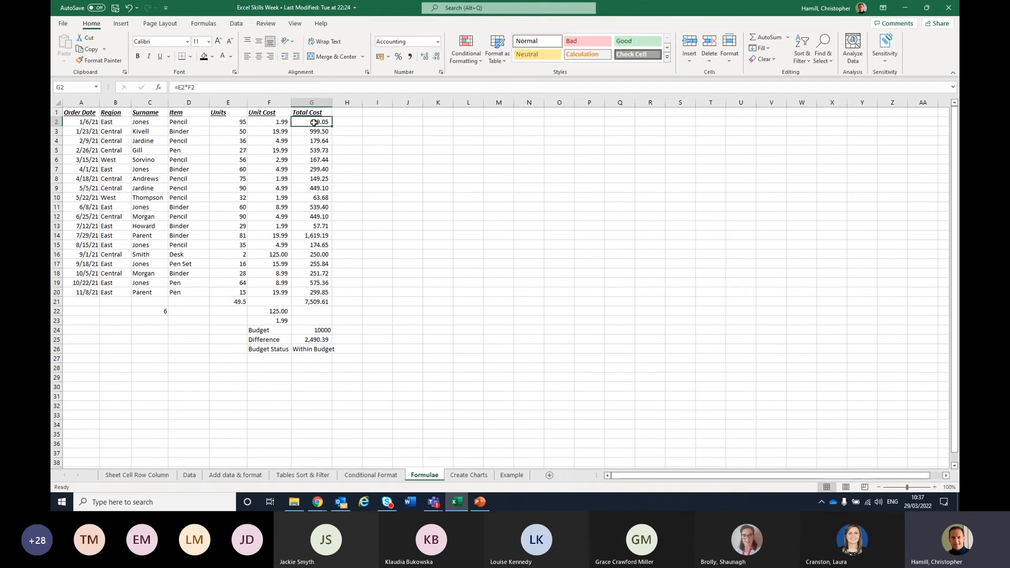
{"action": "left_click_drag", "start_coordinate": [314, 123], "coordinate": [327, 302]}
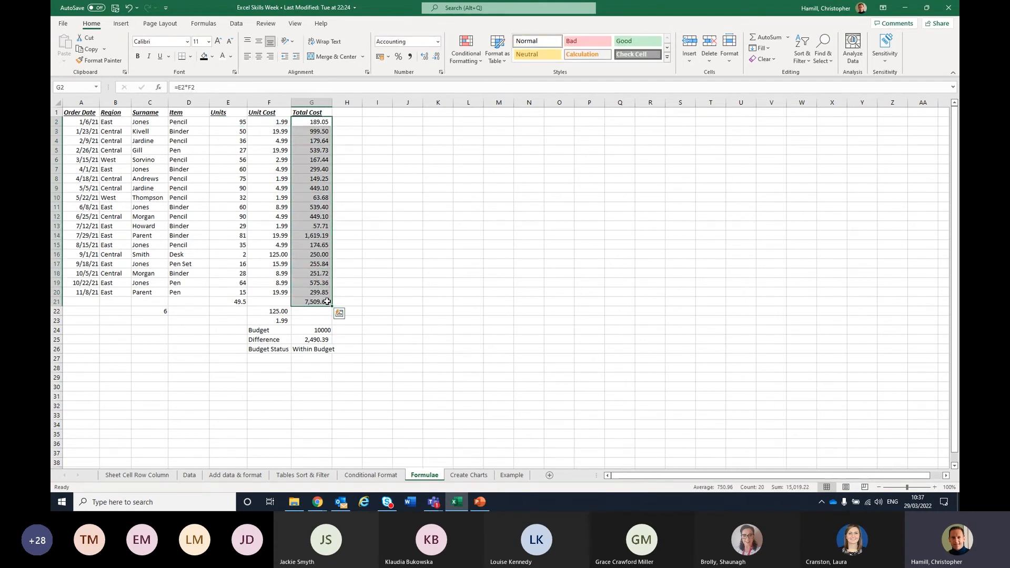
{"action": "left_click", "coordinate": [322, 302]}
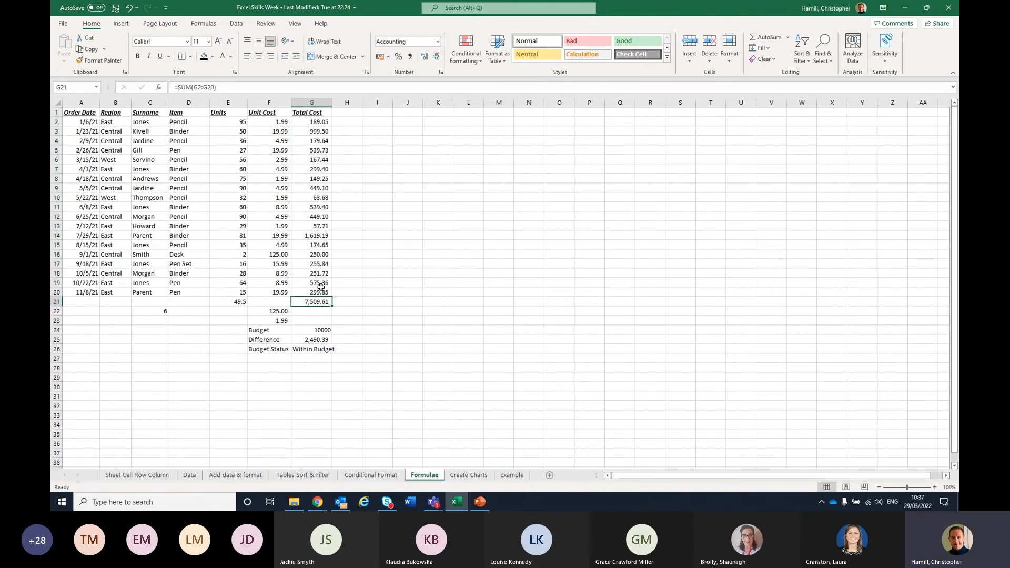
Examine the Units average in E21, the surname COUNTIF in C22, and the budget, difference and IF status cells in G24:G26
{"action": "left_click", "coordinate": [246, 304]}
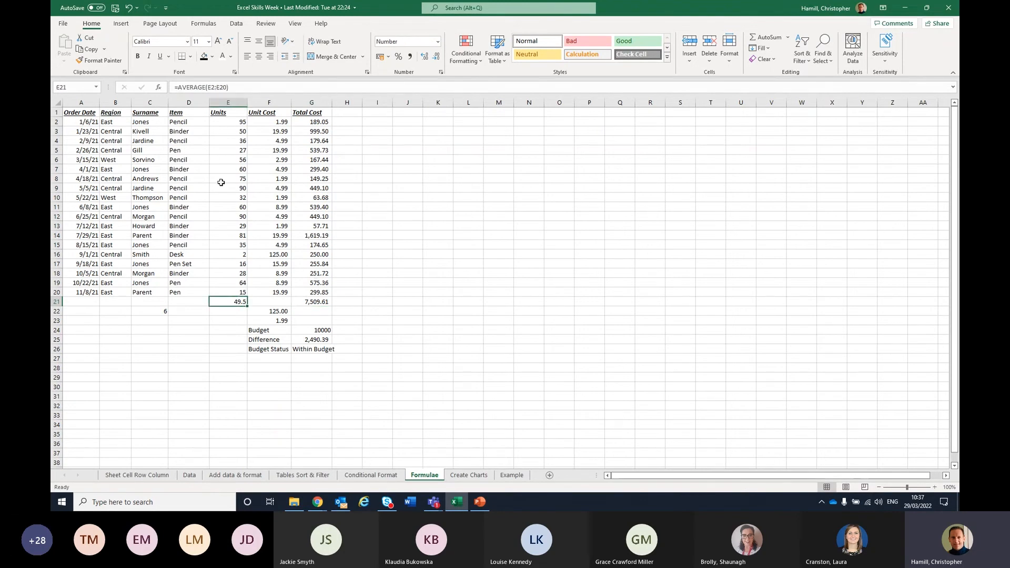
{"action": "left_click", "coordinate": [158, 310]}
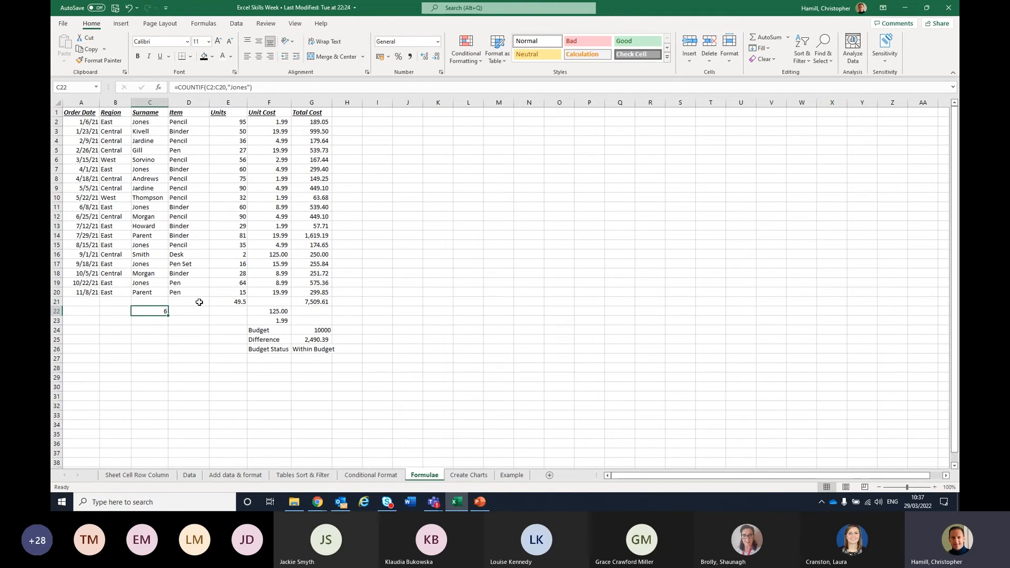
{"action": "left_click", "coordinate": [327, 330]}
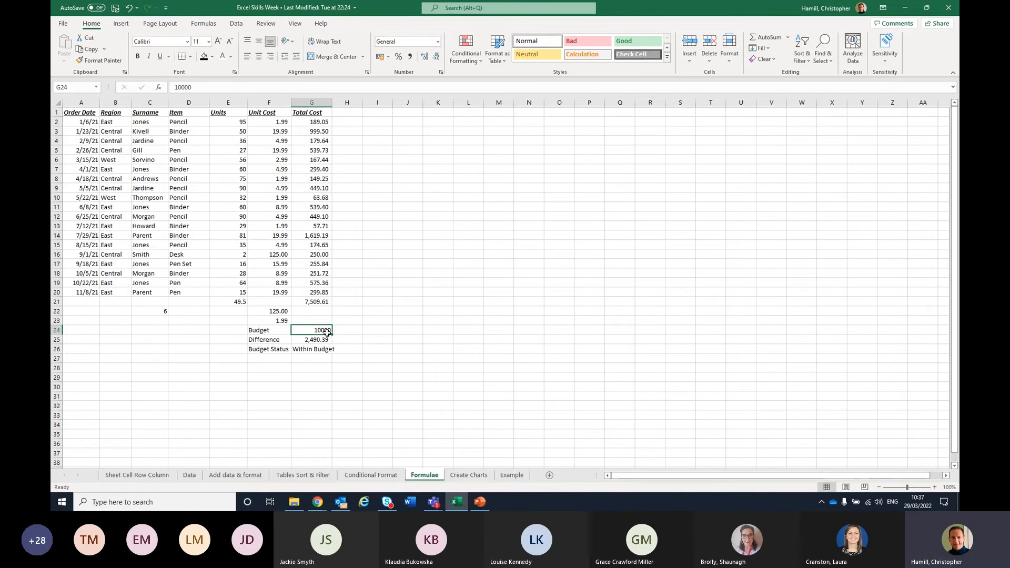
{"action": "left_click", "coordinate": [329, 339]}
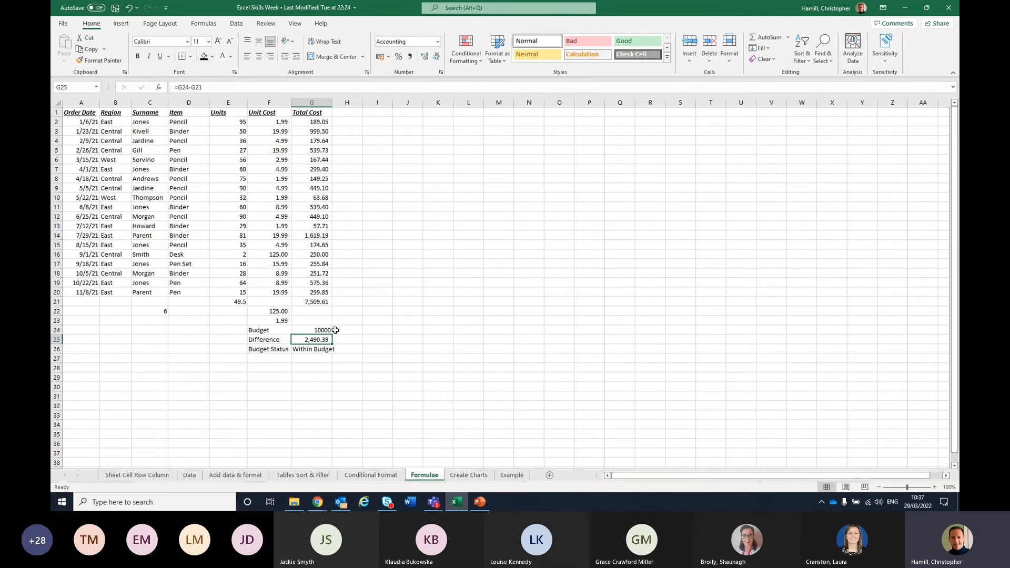
{"action": "left_click", "coordinate": [325, 349]}
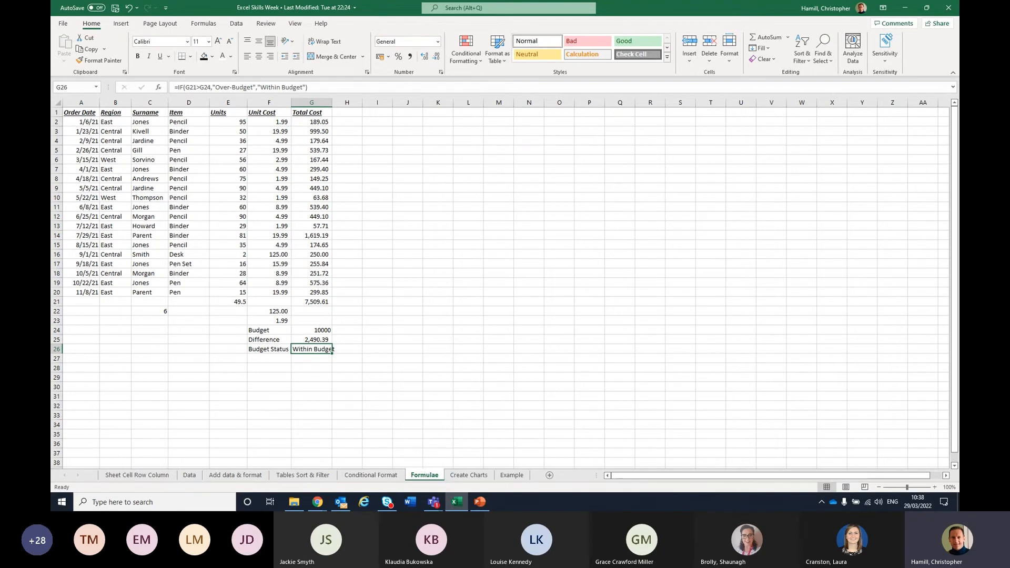
{"action": "key", "text": "alt+Tab"}
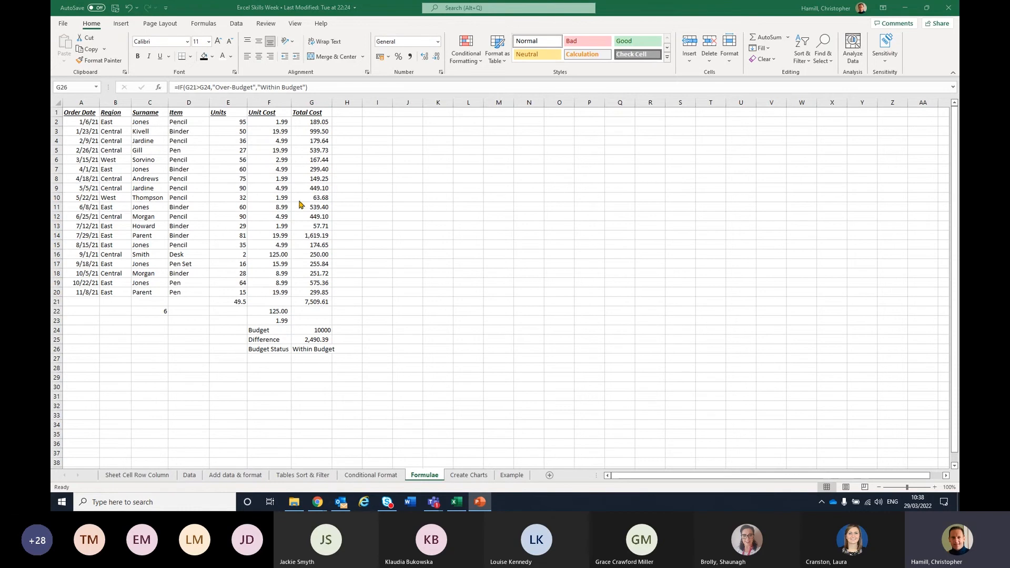
Try separate selections of the Surname and Total Cost values, try one across Item and Units, and deselect by choosing cell K6
{"action": "left_click", "coordinate": [148, 123]}
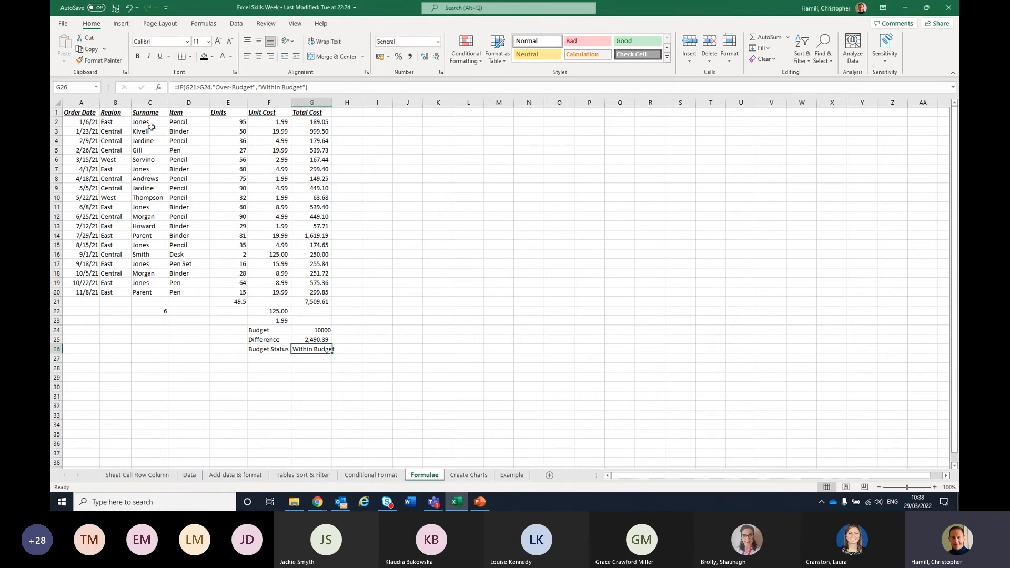
{"action": "left_click_drag", "start_coordinate": [148, 123], "coordinate": [161, 296]}
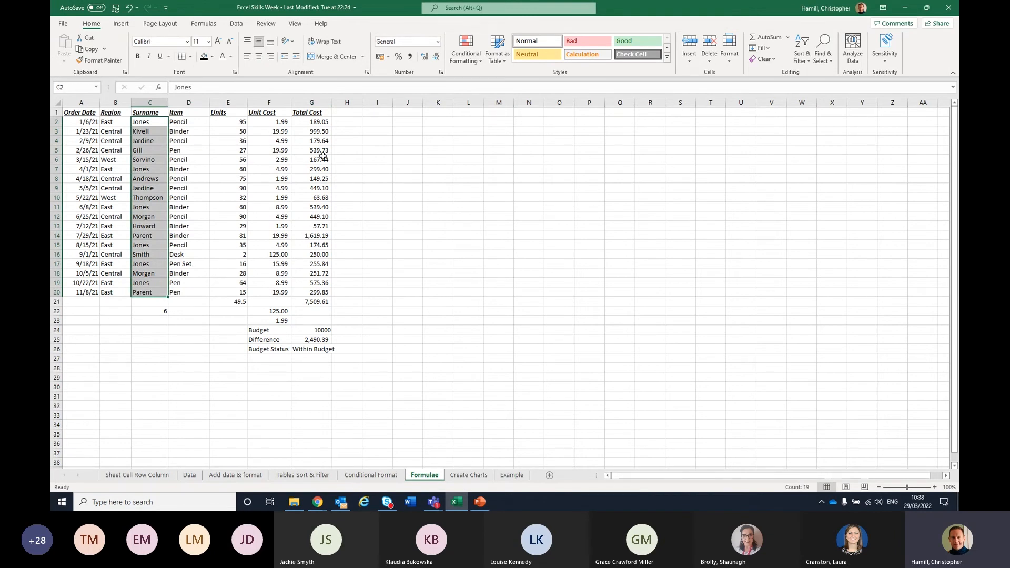
{"action": "left_click_drag", "start_coordinate": [313, 124], "coordinate": [324, 290]}
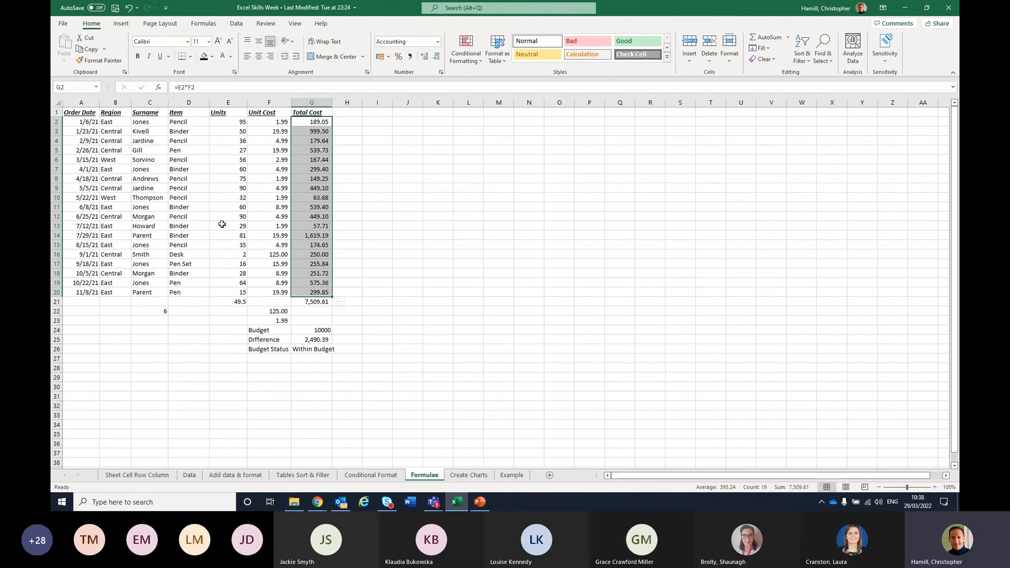
{"action": "left_click", "coordinate": [189, 124]}
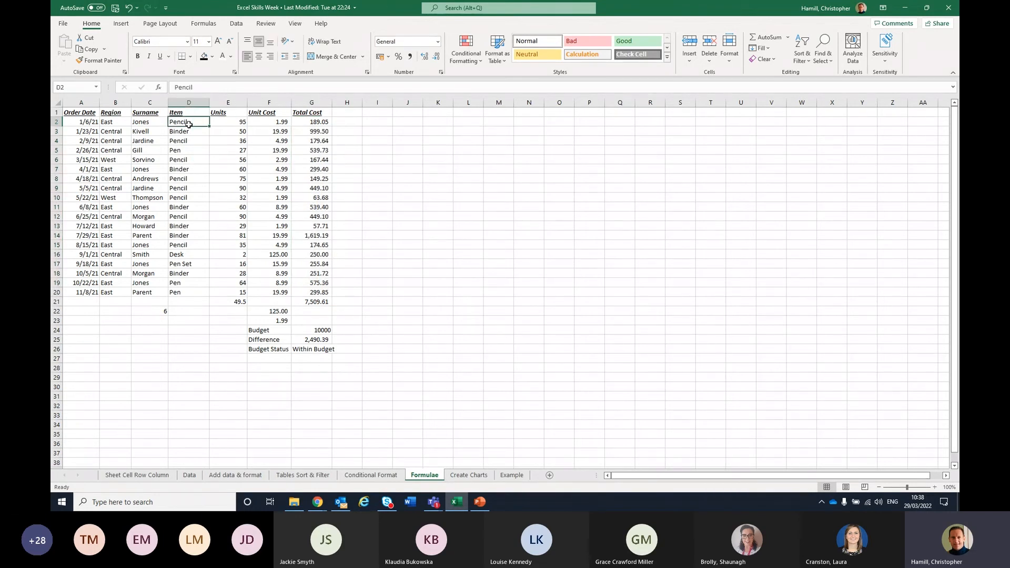
{"action": "left_click_drag", "start_coordinate": [188, 124], "coordinate": [237, 302]}
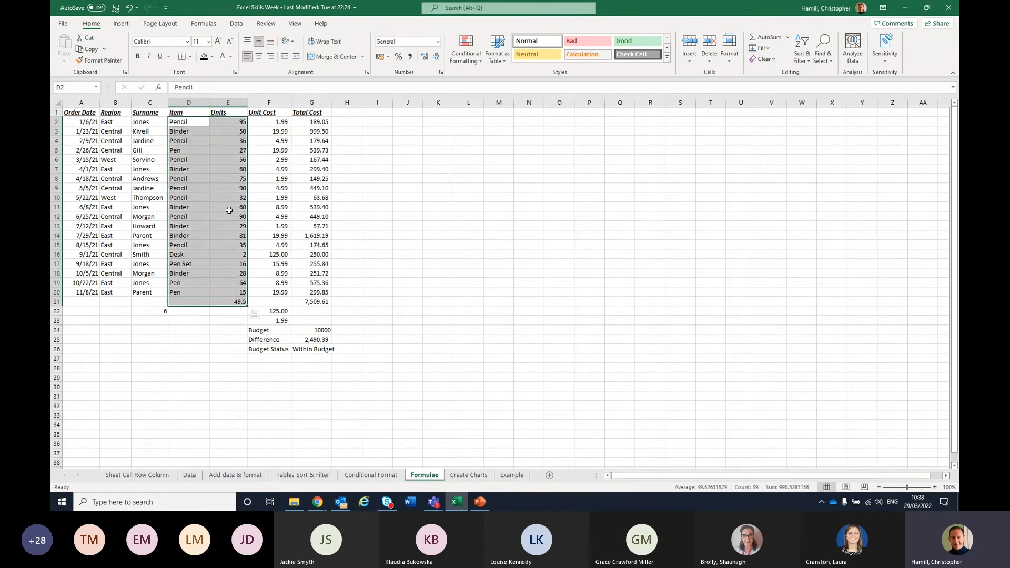
{"action": "left_click", "coordinate": [425, 157]}
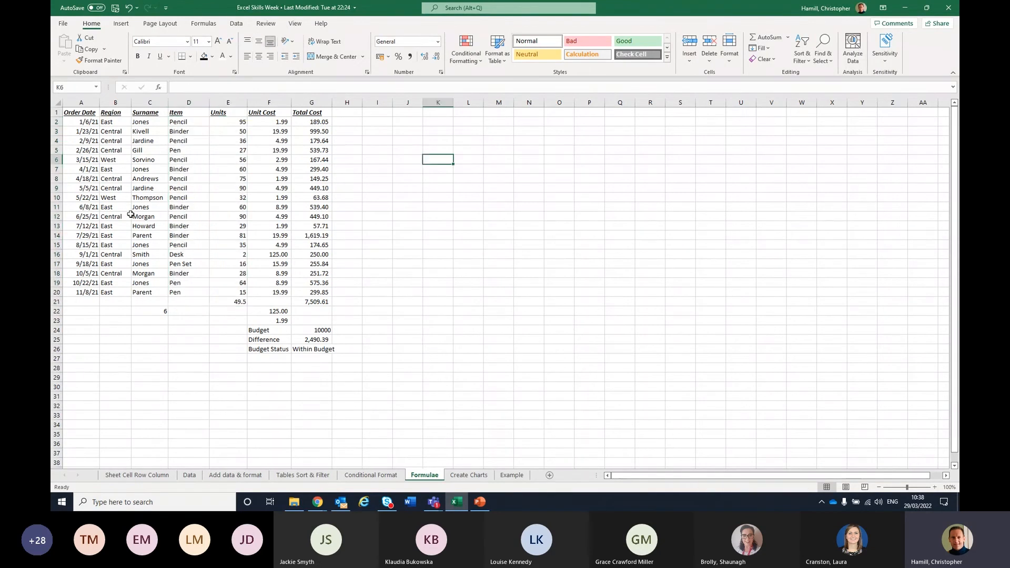
Insert a stacked line chart of the Surname and Total Cost values in C2:C20 and G2:G20, and enlarge it
{"action": "left_click_drag", "start_coordinate": [157, 122], "coordinate": [166, 295]}
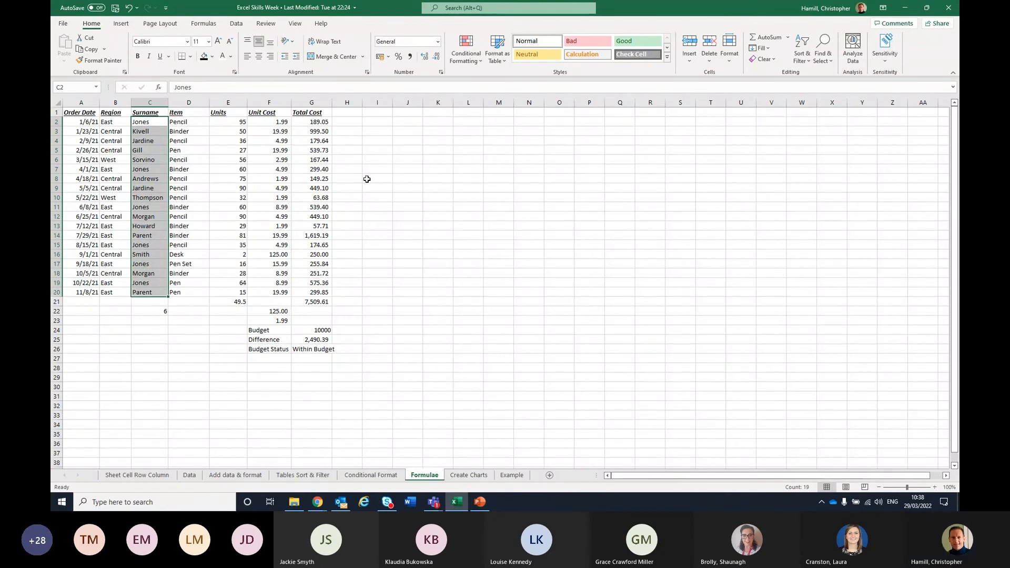
{"action": "left_click_drag", "start_coordinate": [317, 125], "coordinate": [305, 294]}
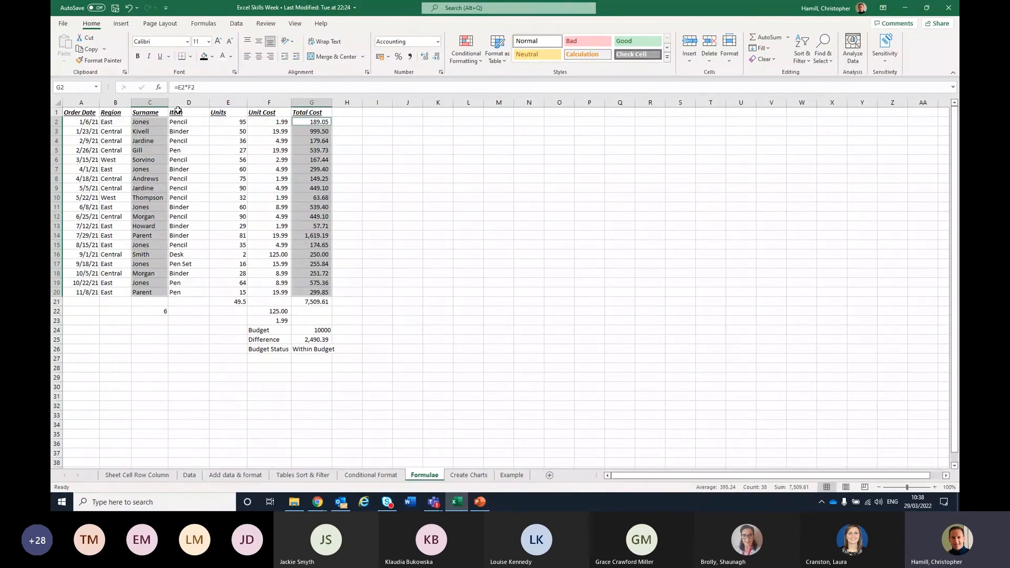
{"action": "left_click", "coordinate": [121, 27]}
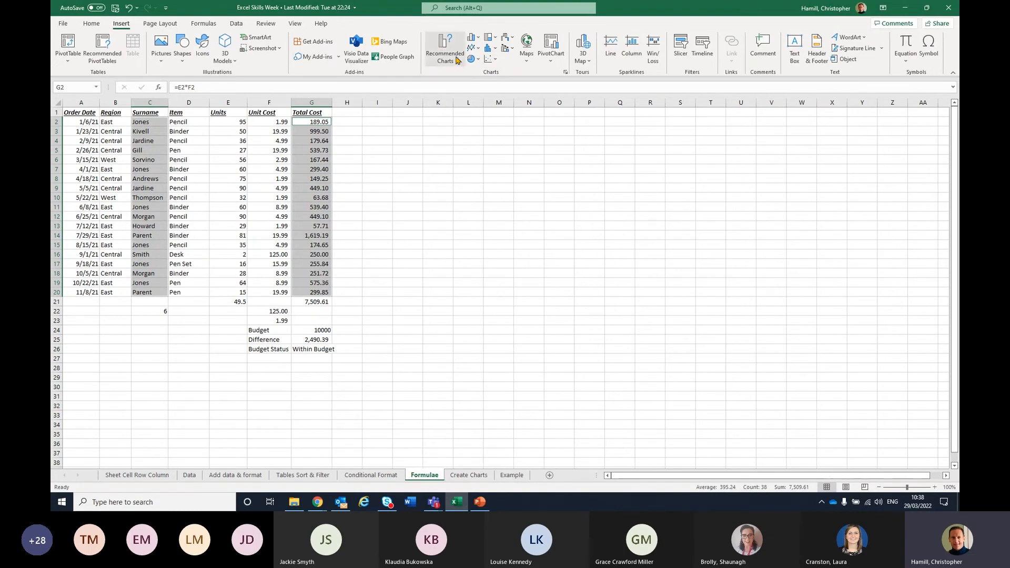
{"action": "left_click", "coordinate": [477, 48]}
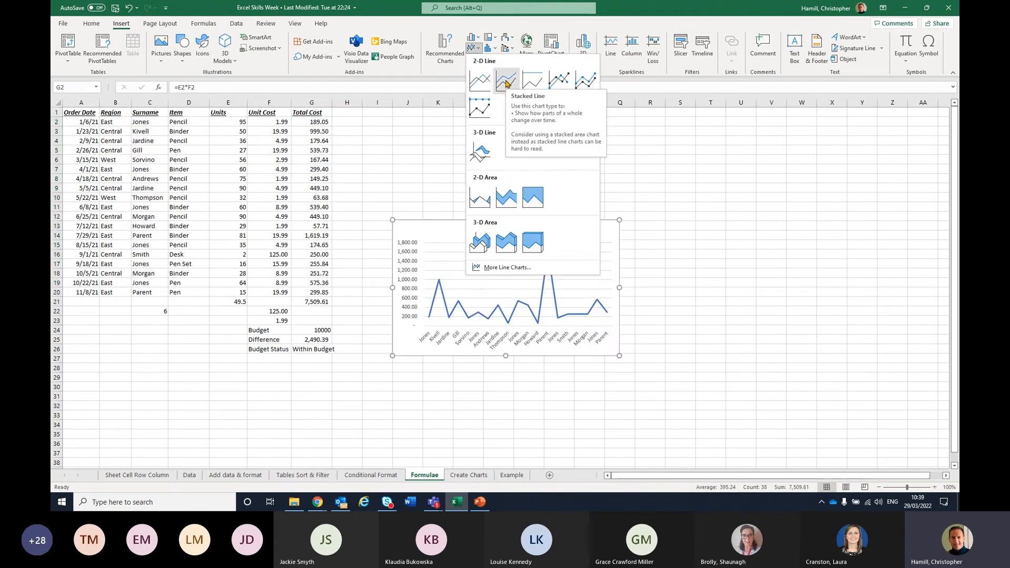
{"action": "left_click", "coordinate": [506, 81]}
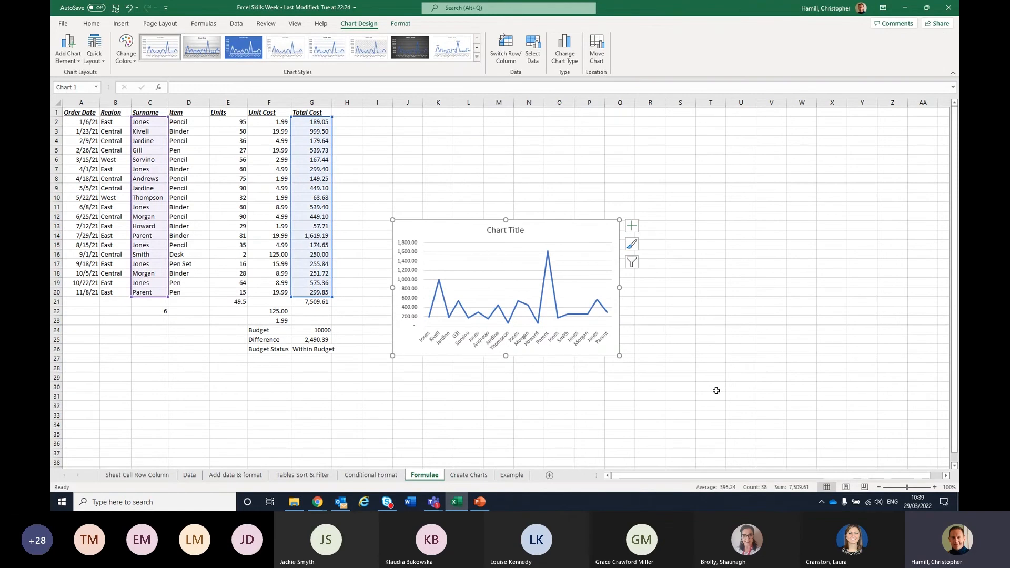
{"action": "left_click_drag", "start_coordinate": [619, 220], "coordinate": [769, 170]}
{"action": "mouse_move", "coordinate": [520, 171]}
{"action": "left_mouse_down"}
{"action": "mouse_move", "coordinate": [461, 174]}
{"action": "mouse_move", "coordinate": [520, 175]}
{"action": "left_mouse_up"}
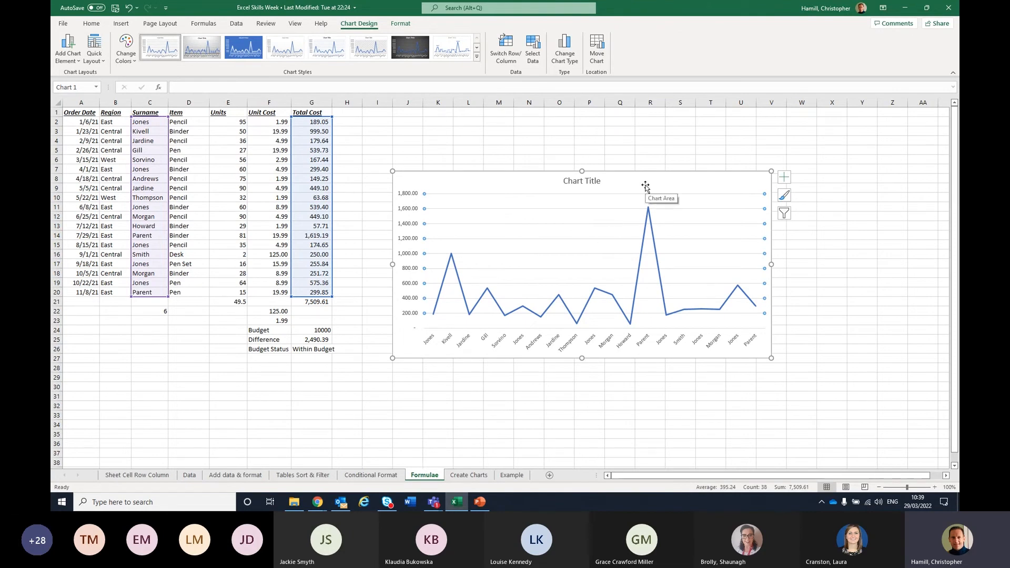
Change the line chart's title to "Surname / Total Cost"
{"action": "left_click", "coordinate": [587, 181]}
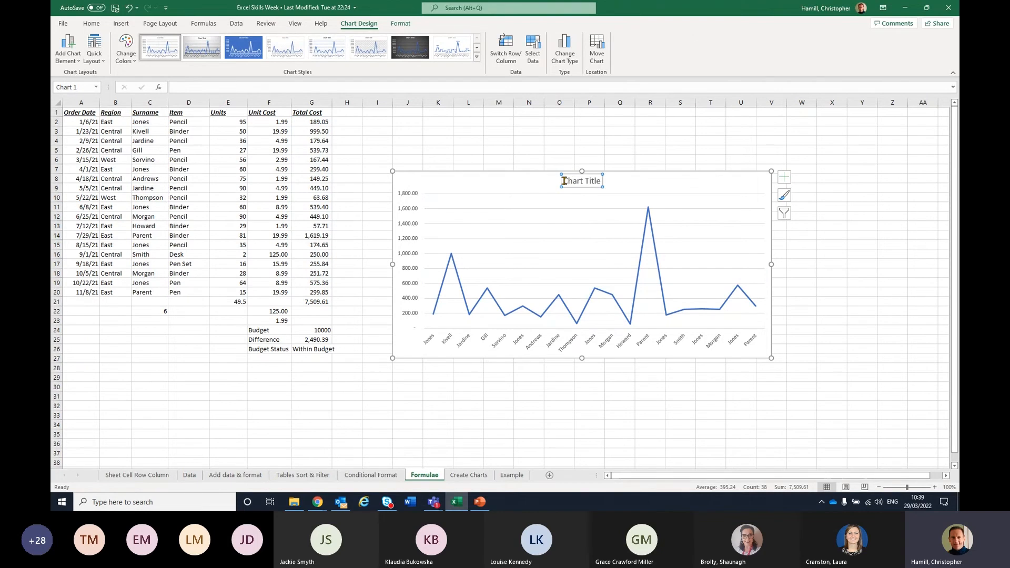
{"action": "left_click_drag", "start_coordinate": [565, 181], "coordinate": [603, 181]}
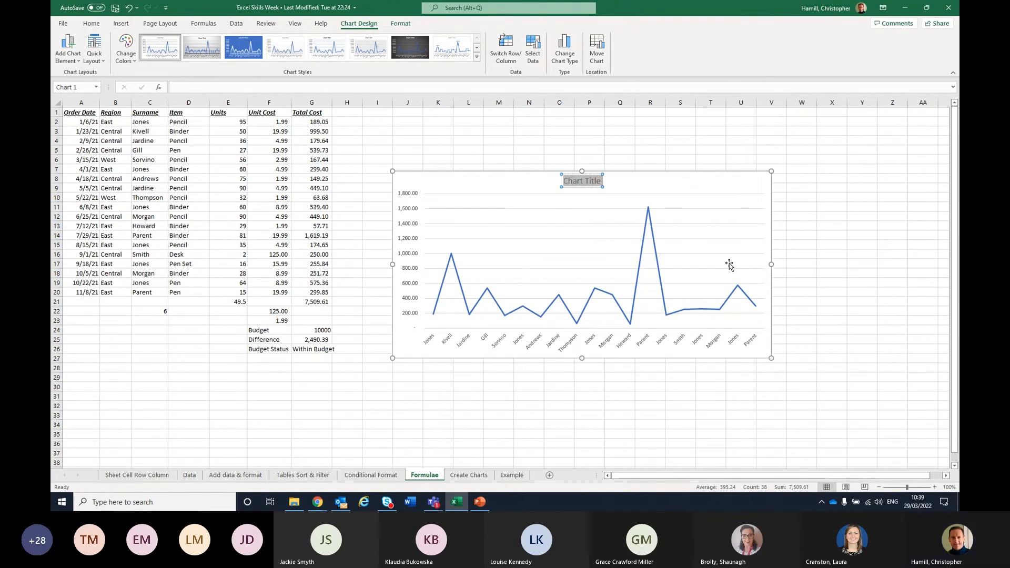
{"action": "type", "text": "Sur"}
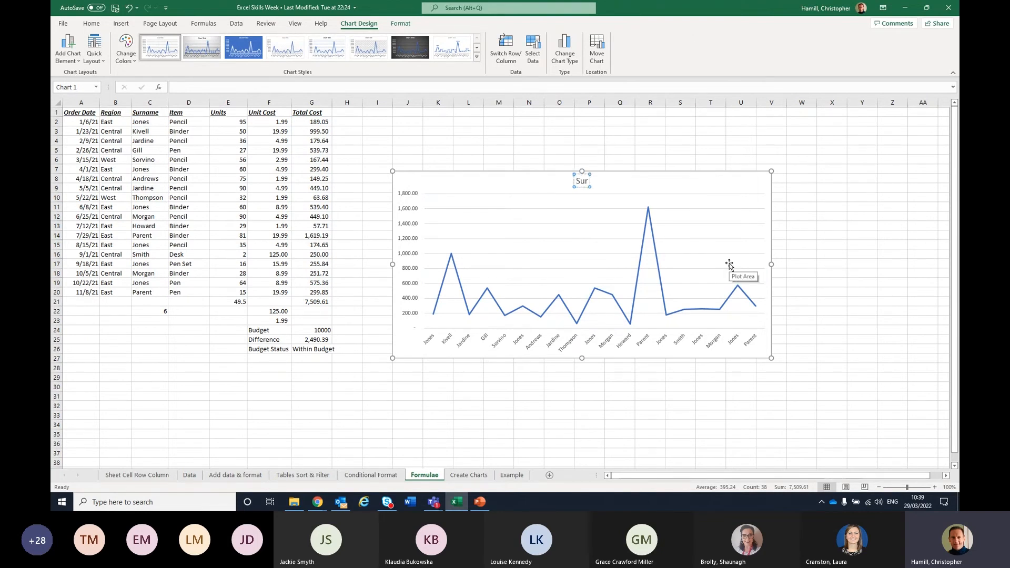
{"action": "type", "text": "name / Total Cost"}
{"action": "left_click", "coordinate": [710, 259]}
Make the line chart's title bold and underlined
{"action": "left_click", "coordinate": [570, 183]}
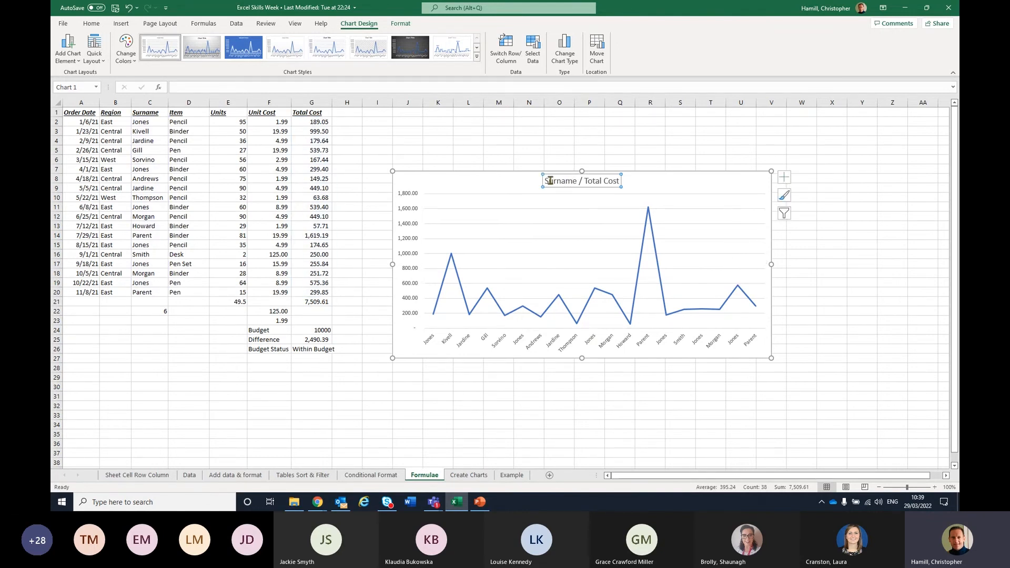
{"action": "left_click", "coordinate": [547, 181]}
{"action": "left_click_drag", "start_coordinate": [548, 181], "coordinate": [621, 184]}
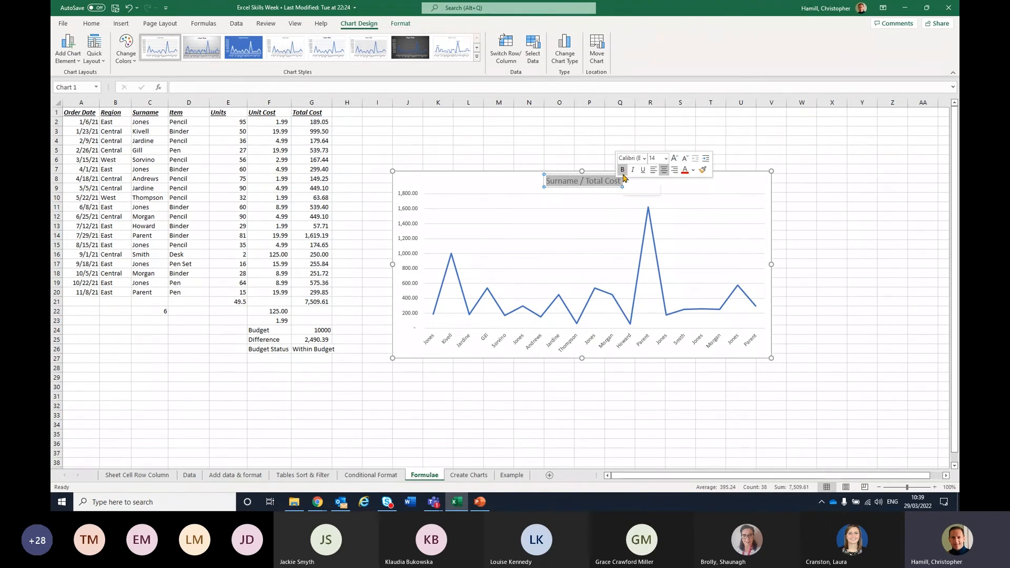
{"action": "left_click", "coordinate": [622, 171]}
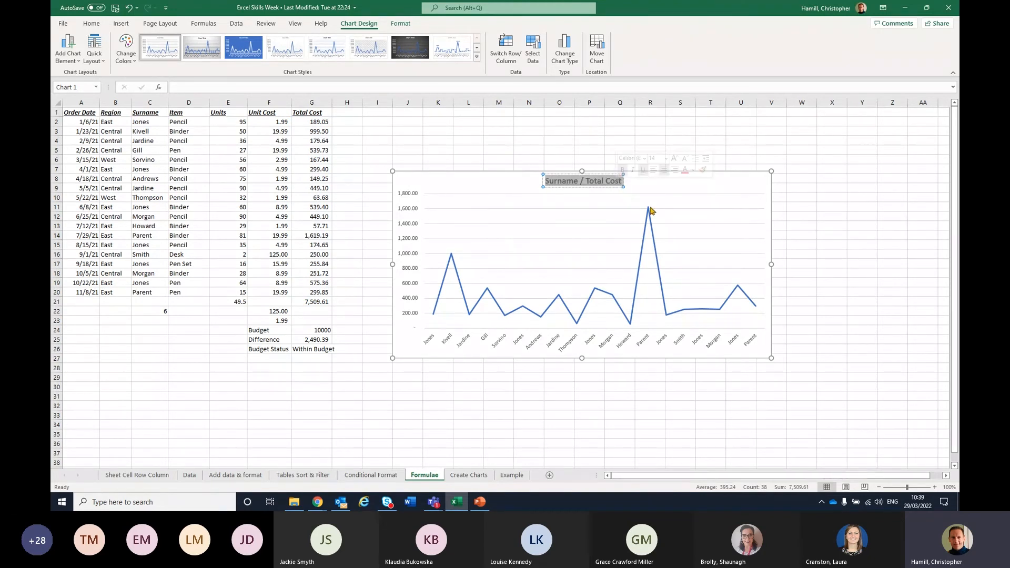
{"action": "left_click", "coordinate": [682, 200]}
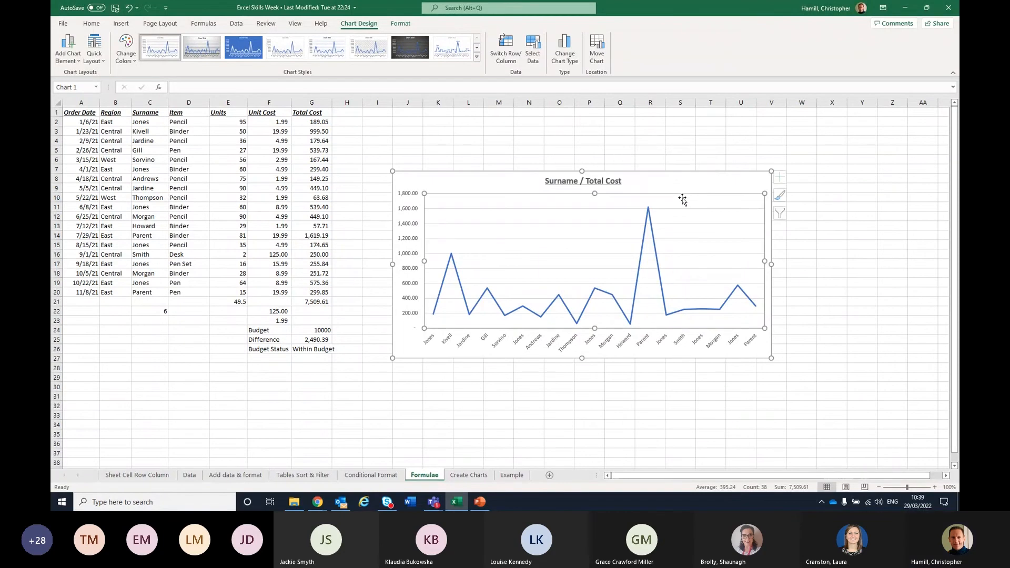
View the line chart's optional elements, such as the legend, and its style gallery without applying changes, and deselect the chart
{"action": "left_click", "coordinate": [784, 178]}
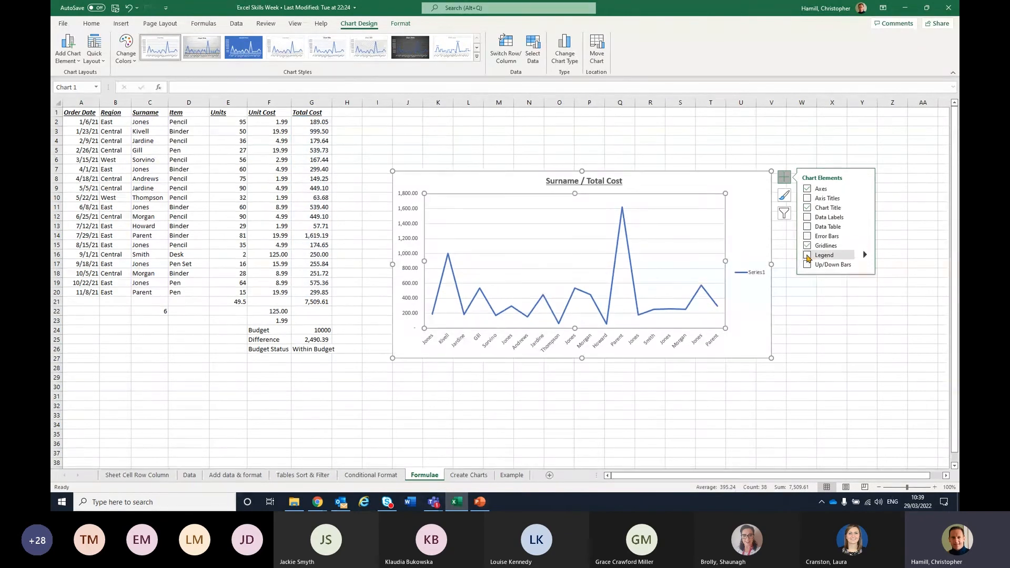
{"action": "left_click", "coordinate": [784, 197]}
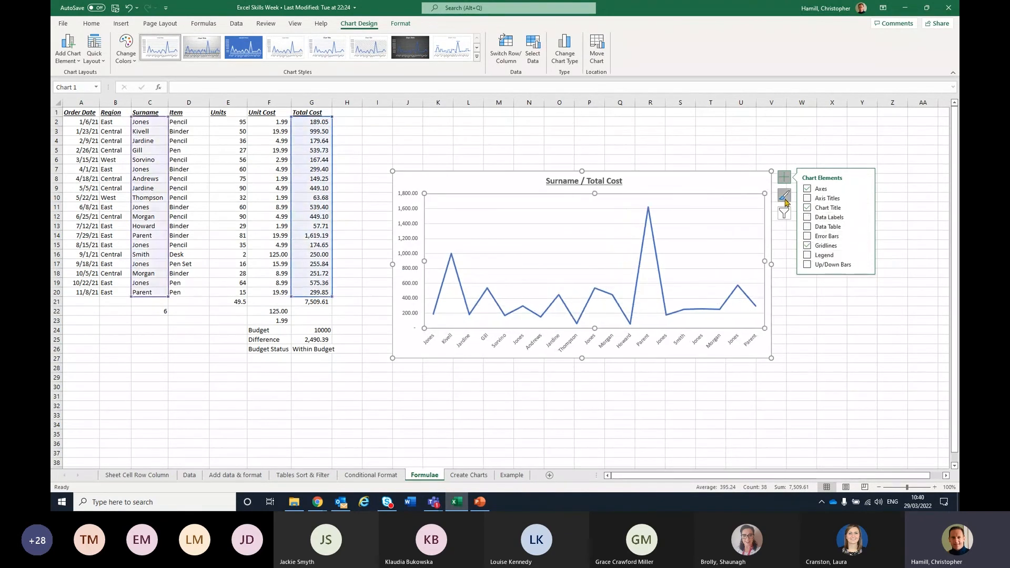
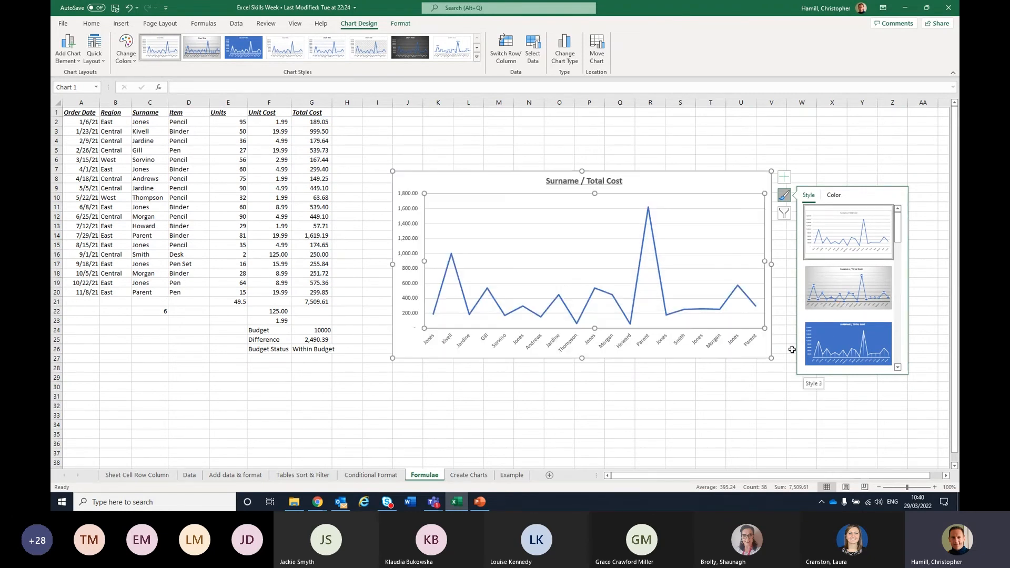
{"action": "left_click", "coordinate": [770, 386]}
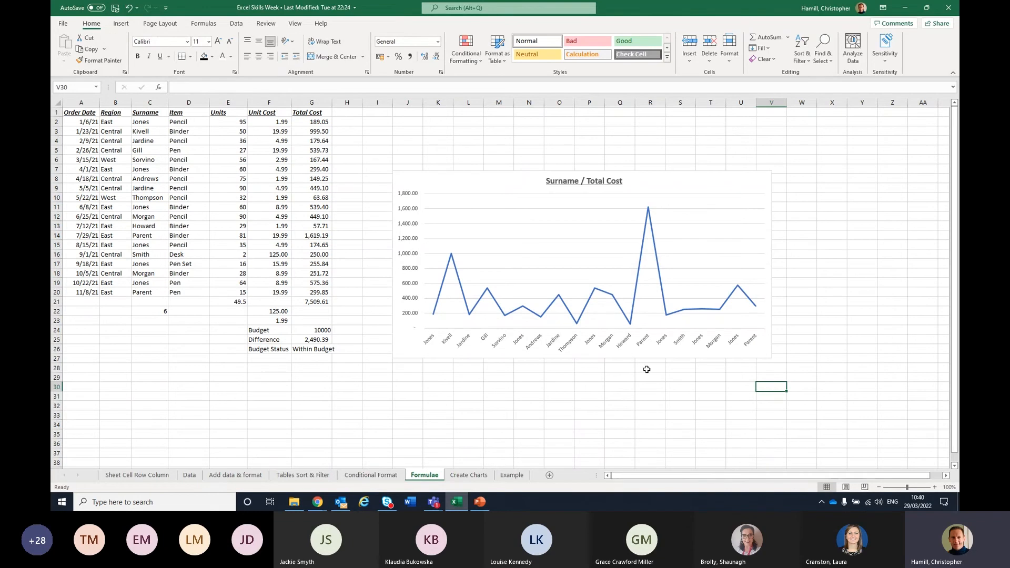
Insert a 3-D pie chart of the Item and Units values in D2:E20, move it below the line chart's title, and enlarge it
{"action": "left_click", "coordinate": [185, 123]}
{"action": "left_click_drag", "start_coordinate": [219, 117], "coordinate": [243, 296]}
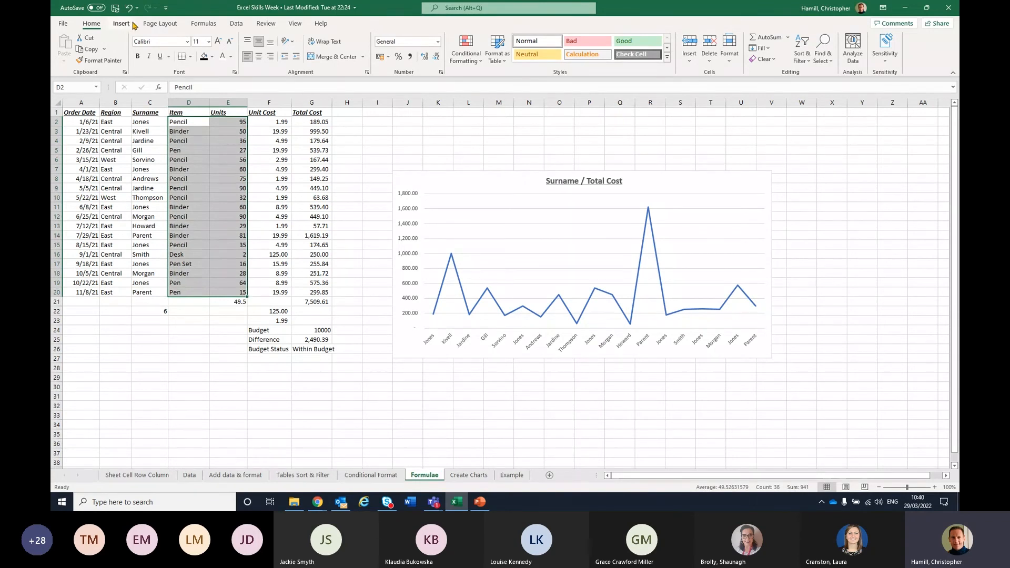
{"action": "left_click", "coordinate": [132, 24]}
{"action": "left_click", "coordinate": [471, 59]}
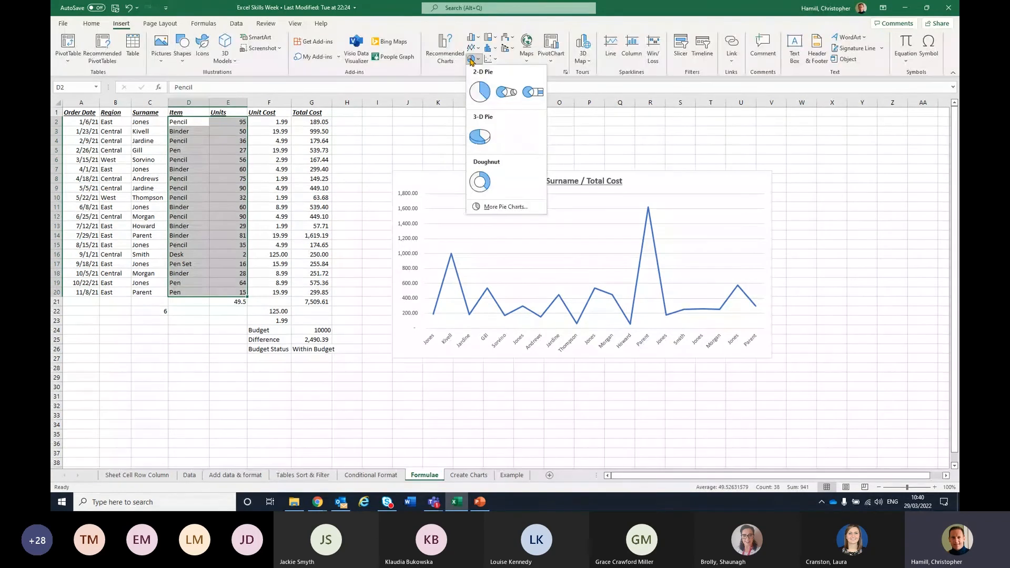
{"action": "left_click", "coordinate": [481, 148]}
{"action": "left_click_drag", "start_coordinate": [529, 223], "coordinate": [496, 276]}
{"action": "double_click", "coordinate": [587, 408]}
{"action": "left_click_drag", "start_coordinate": [586, 409], "coordinate": [608, 419]}
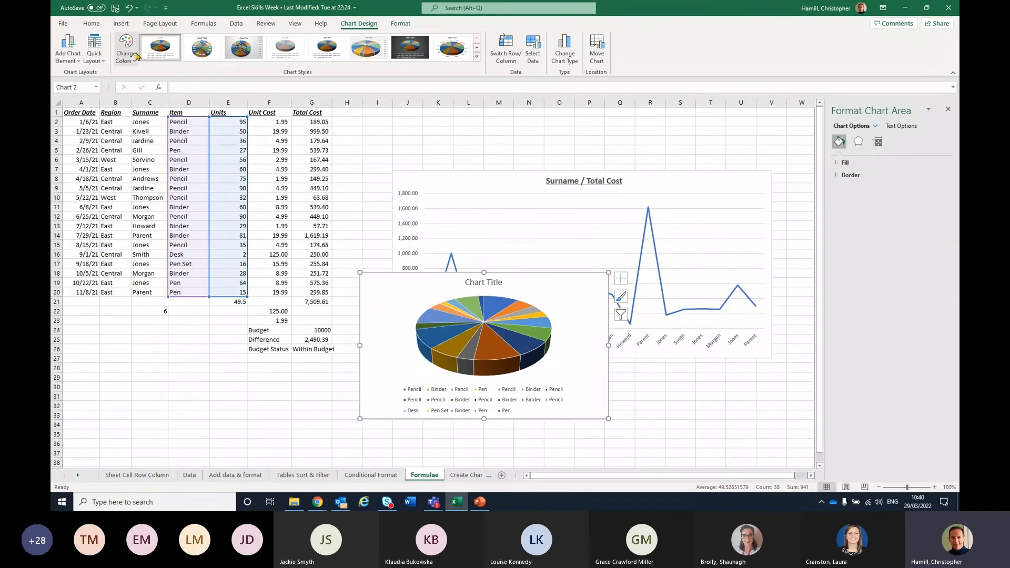
Try several chart styles on the Item and Units pie chart, delete the chart, and close its formatting pane
{"action": "left_click", "coordinate": [452, 47]}
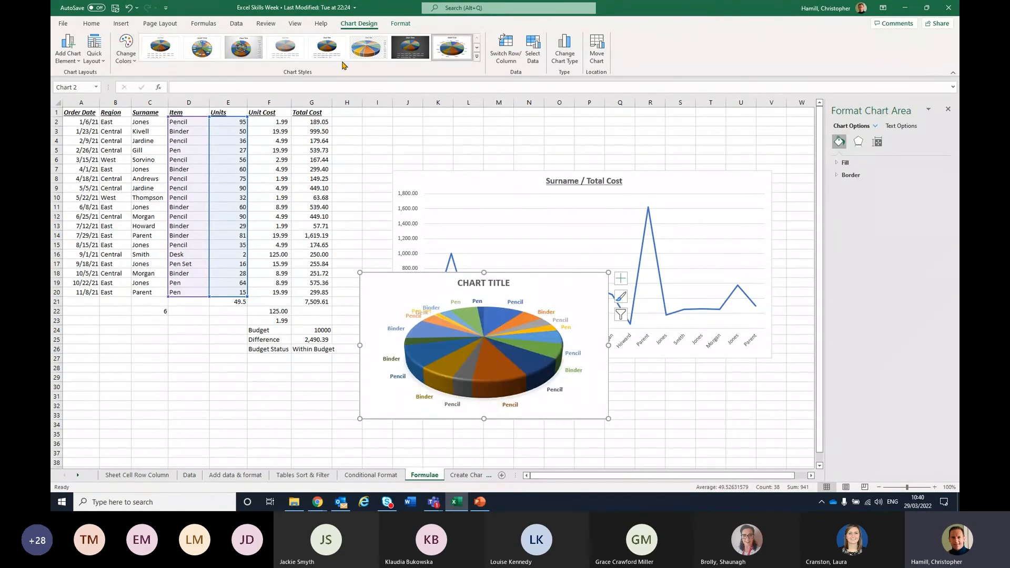
{"action": "left_click", "coordinate": [285, 48]}
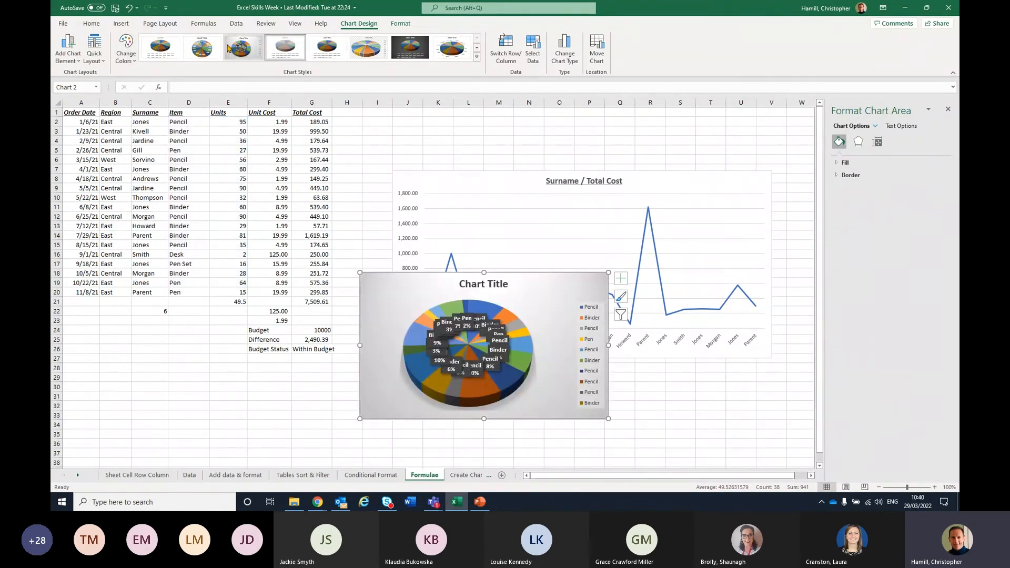
{"action": "left_click", "coordinate": [160, 47]}
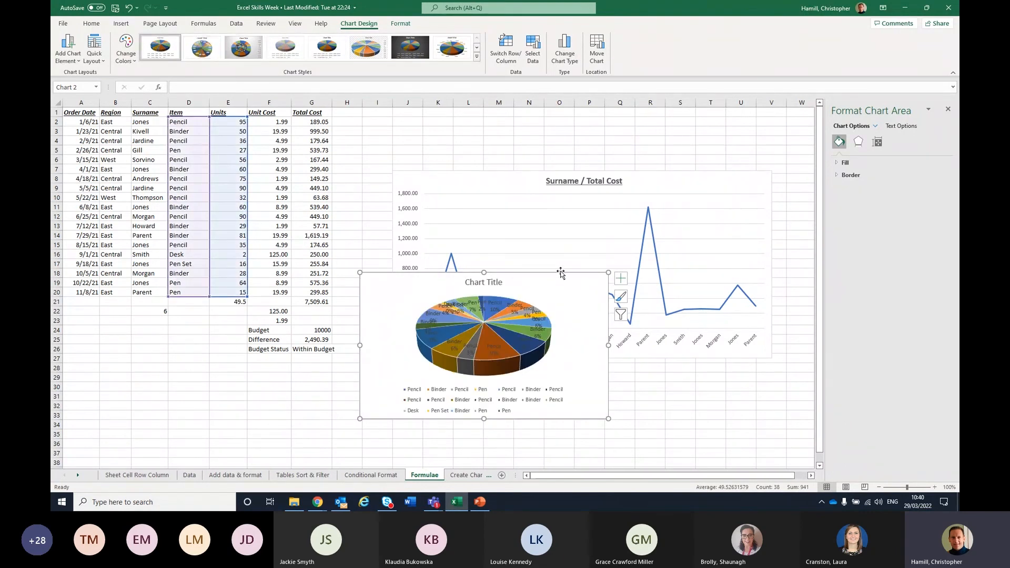
{"action": "key", "text": "Delete"}
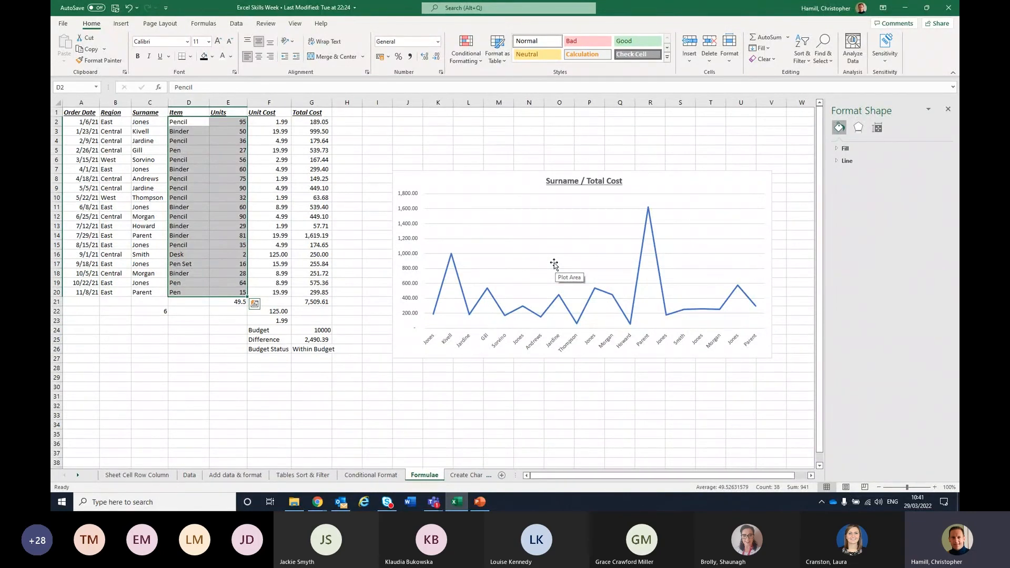
{"action": "left_click", "coordinate": [948, 109]}
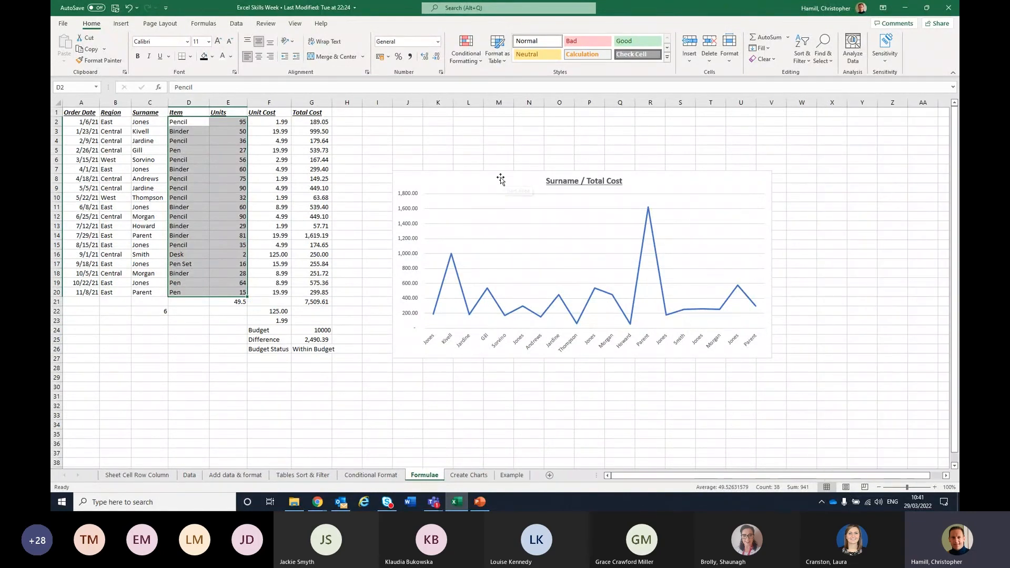
Select the line chart, switch to Word, and create a blank document
{"action": "left_click", "coordinate": [500, 179]}
{"action": "left_click", "coordinate": [409, 503]}
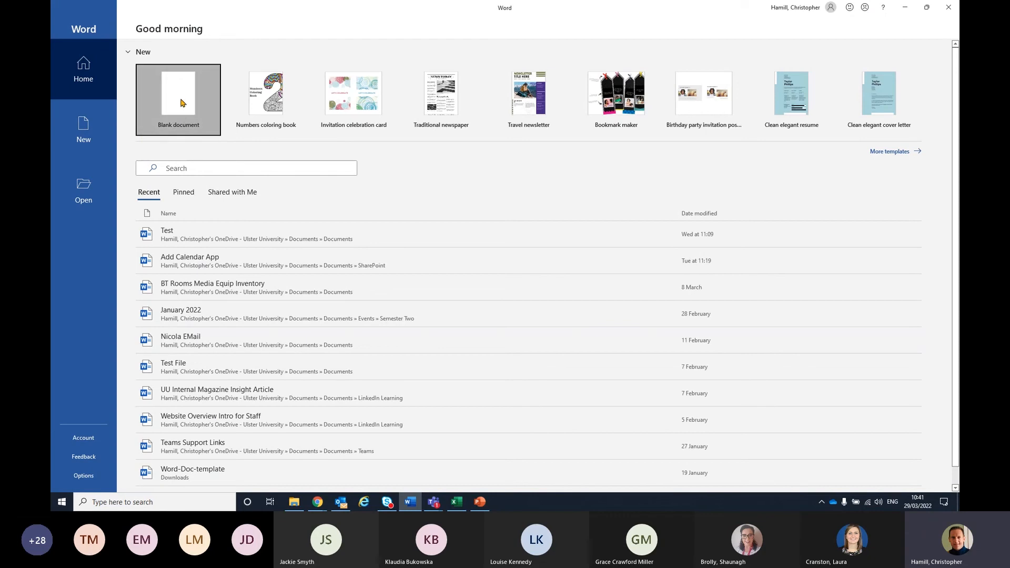
{"action": "left_click", "coordinate": [182, 103]}
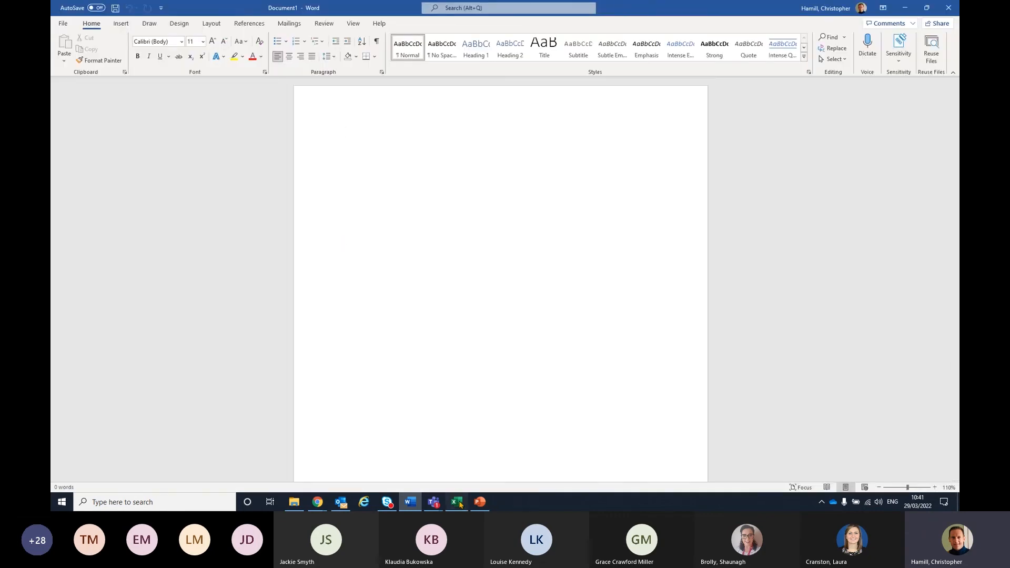
Copy the Surname / Total Cost chart from Excel and paste it into the blank Word document linked to the workbook data
{"action": "left_click", "coordinate": [458, 502]}
{"action": "right_click", "coordinate": [535, 175]}
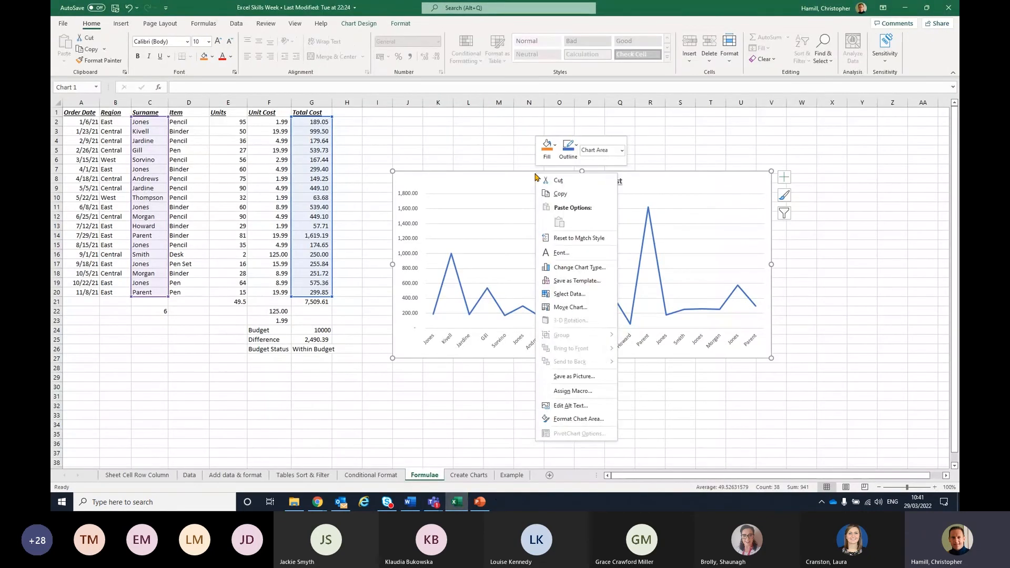
{"action": "left_click", "coordinate": [560, 194]}
{"action": "left_click", "coordinate": [411, 503]}
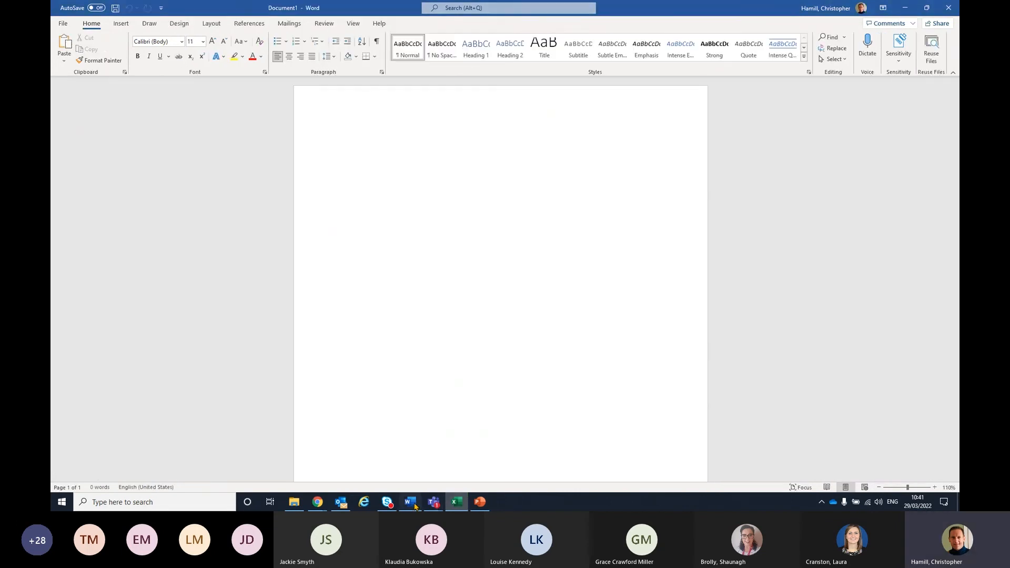
{"action": "right_click", "coordinate": [367, 221]}
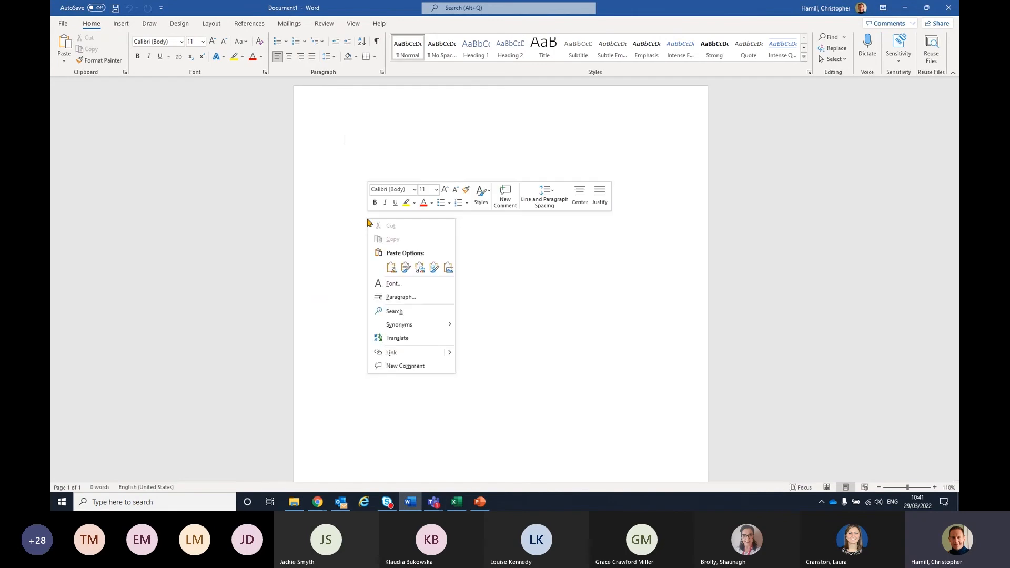
{"action": "left_click", "coordinate": [420, 269]}
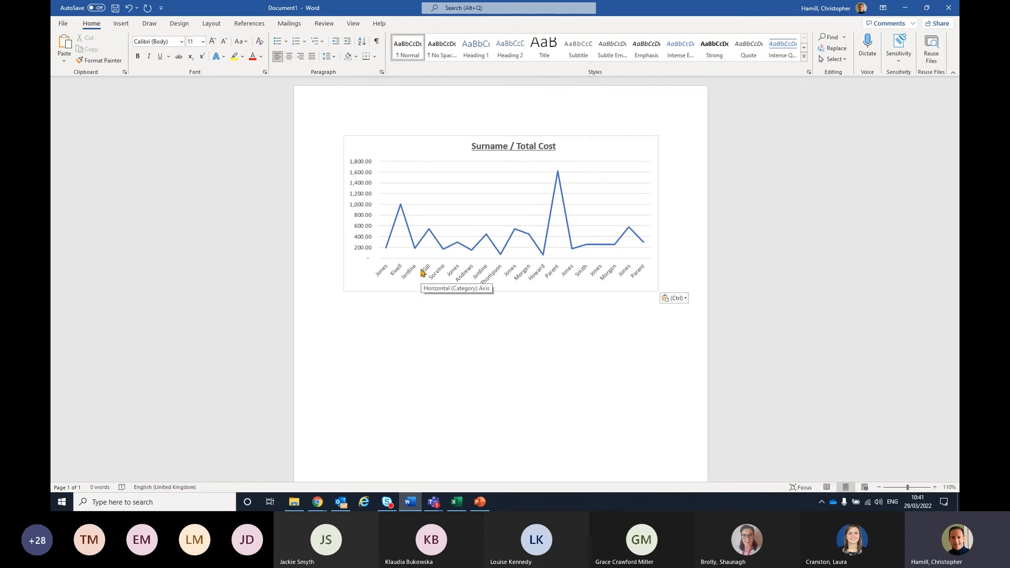
Switch back to Excel and replace the Total Cost formula in G2 with 5000
{"action": "left_click", "coordinate": [457, 504]}
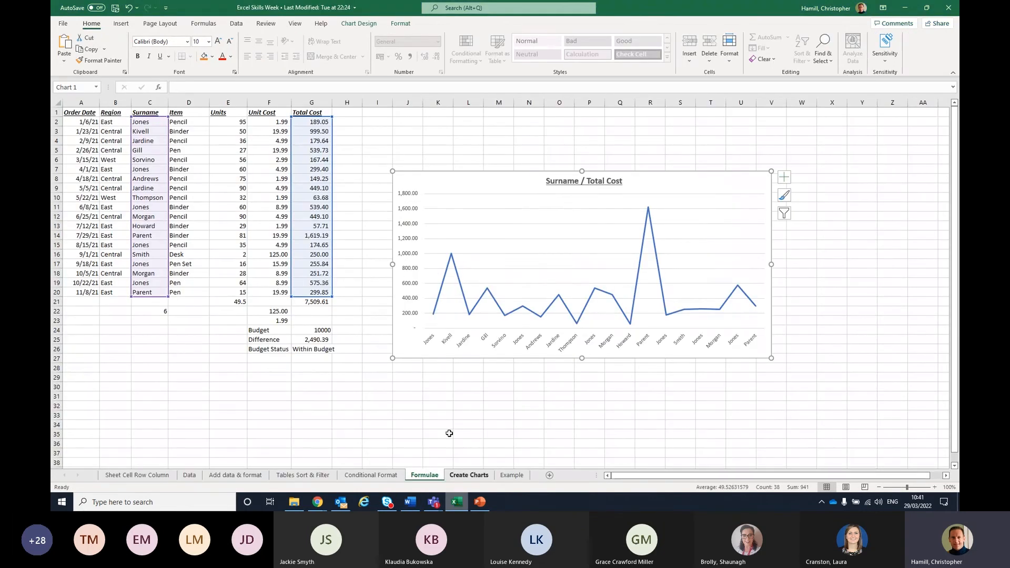
{"action": "left_click", "coordinate": [314, 126]}
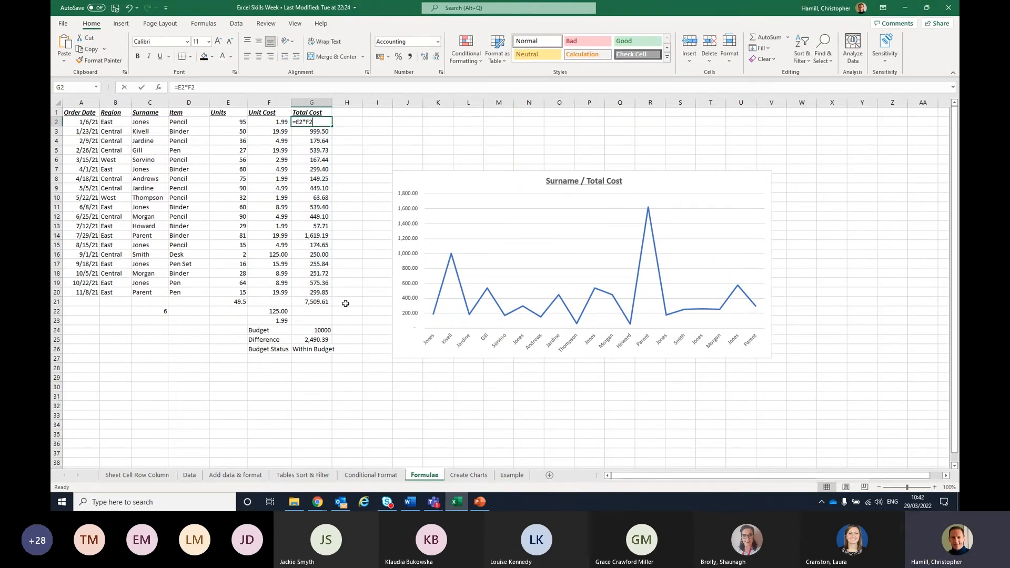
{"action": "type", "text": "5"}
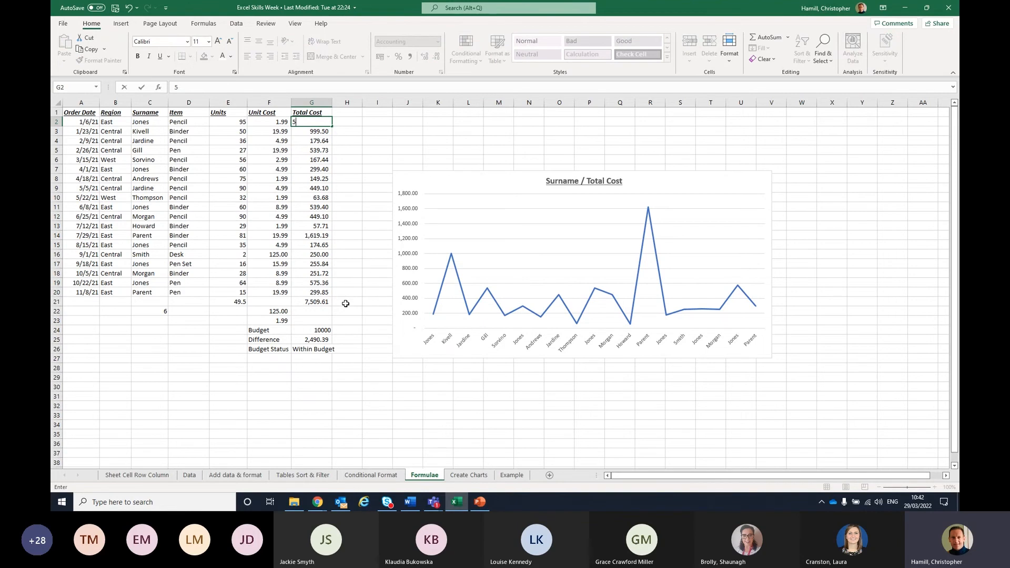
{"action": "type", "text": "000"}
{"action": "key", "text": "Return"}
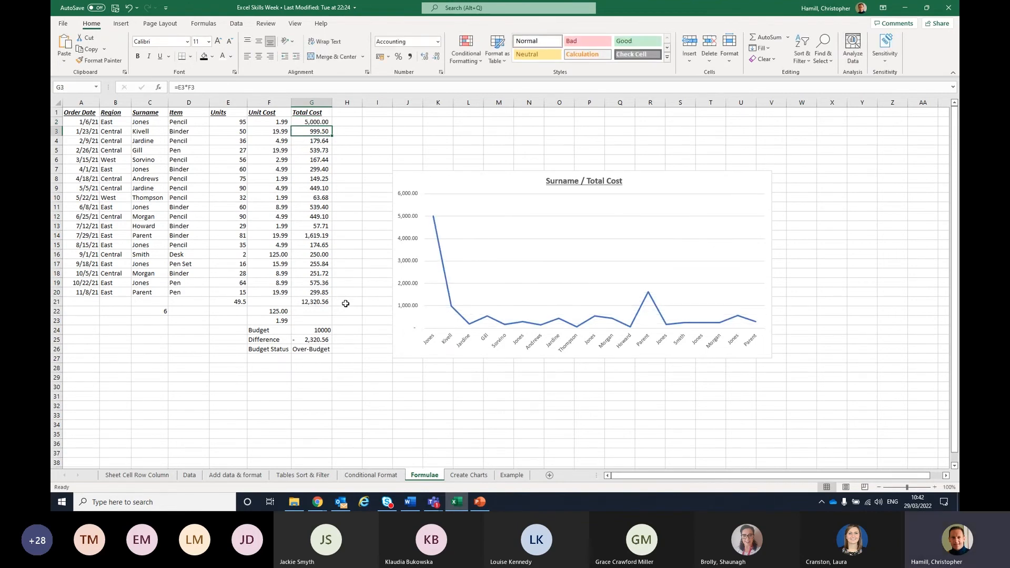
Switch to Word to check the linked Surname / Total Cost chart against the changed data, and return to the Excel workbook
{"action": "left_click", "coordinate": [410, 501]}
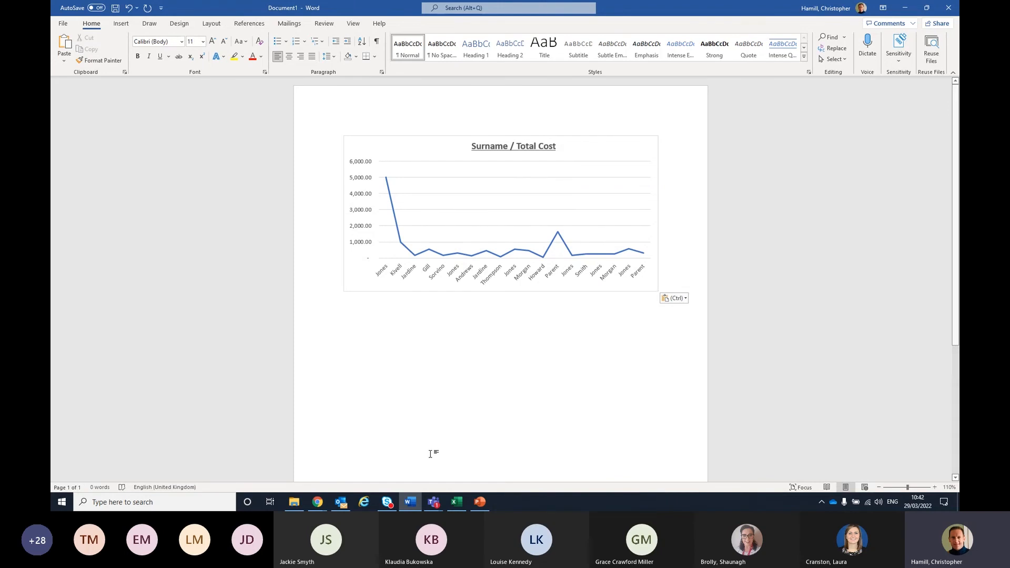
{"action": "left_click", "coordinate": [457, 502]}
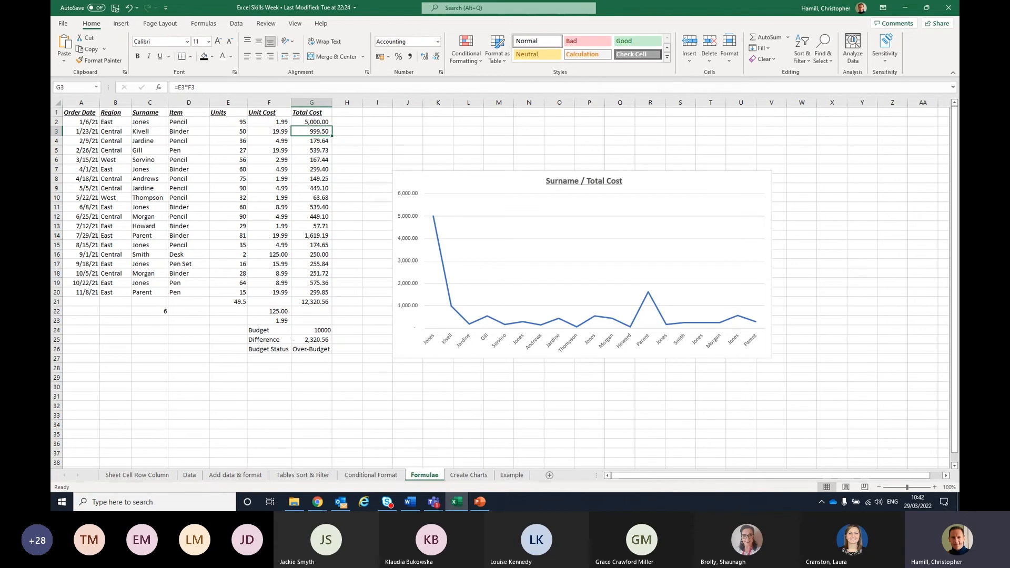
{"action": "key", "text": "alt+Tab"}
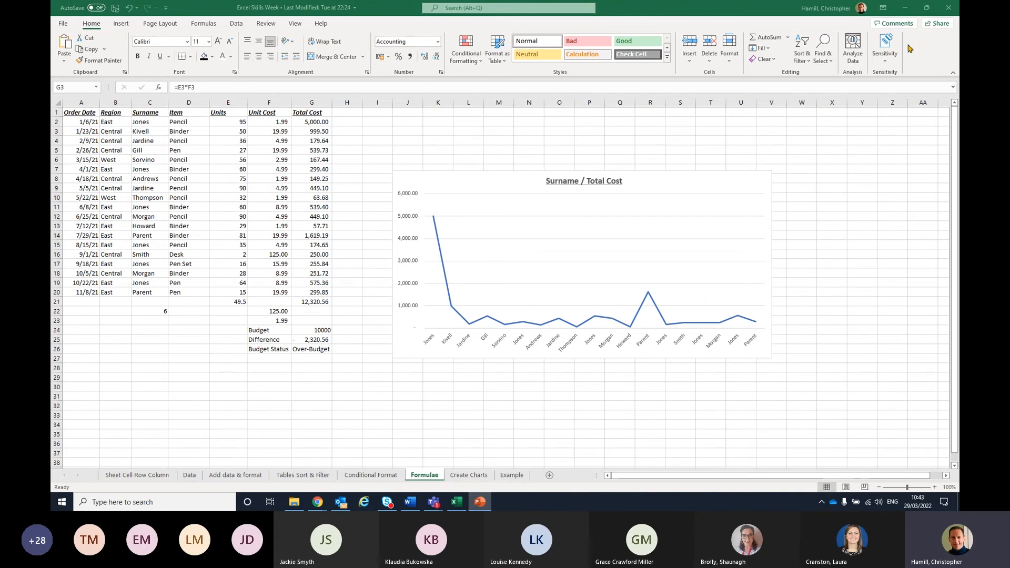
Share the Excel Skills Week workbook by sending a link to a recipient found in the organisation's directory
{"action": "left_click", "coordinate": [938, 28]}
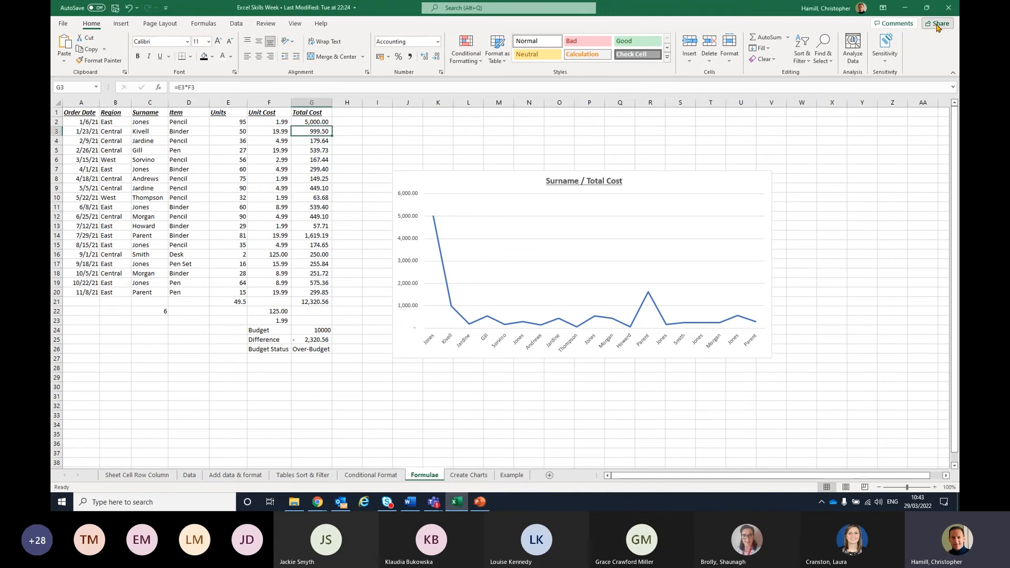
{"action": "left_click", "coordinate": [938, 27]}
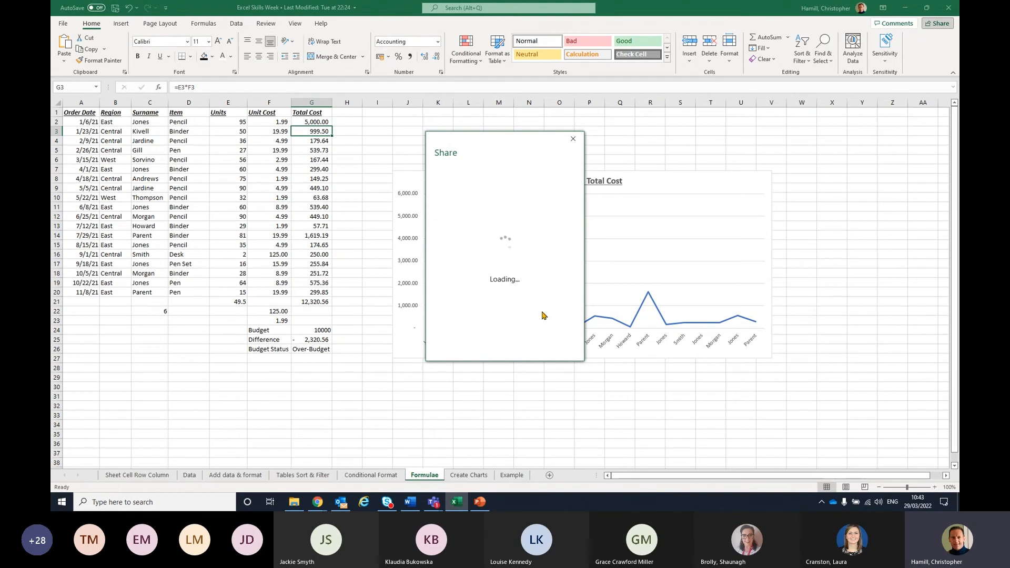
{"action": "type", "text": "c.ham"}
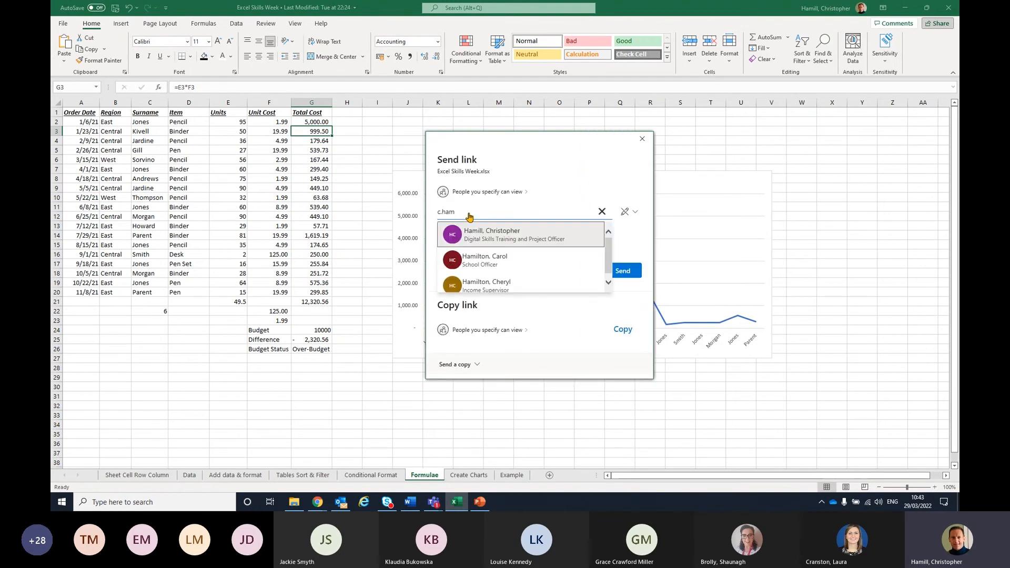
{"action": "left_click", "coordinate": [501, 243]}
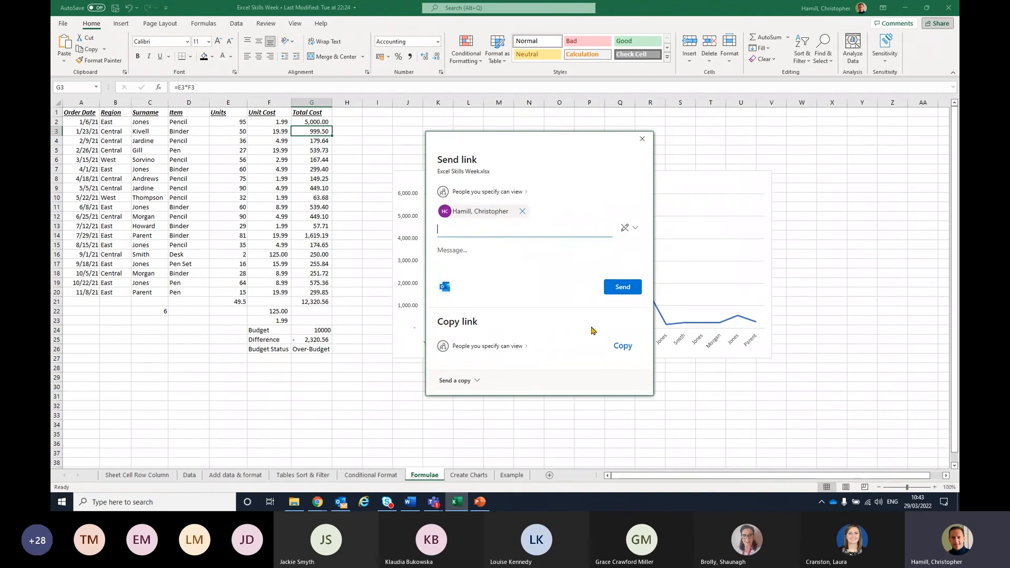
{"action": "left_click", "coordinate": [622, 288]}
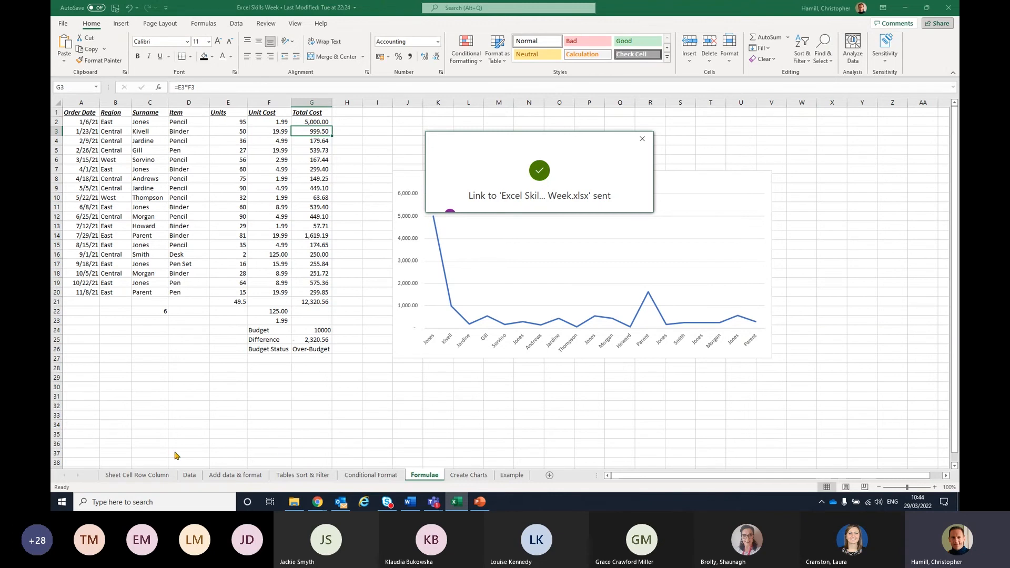
Switch to Outlook to view the sharing e-mail for the Excel Skills Week file, and return to Excel
{"action": "key", "text": "alt+Tab"}
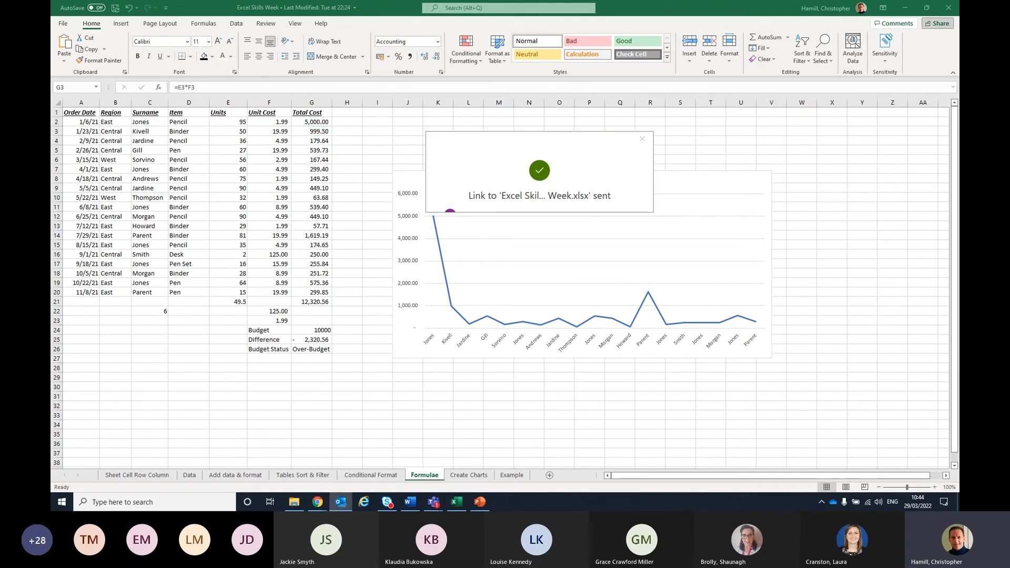
{"action": "left_click_drag", "start_coordinate": [52, 95], "coordinate": [171, 130]}
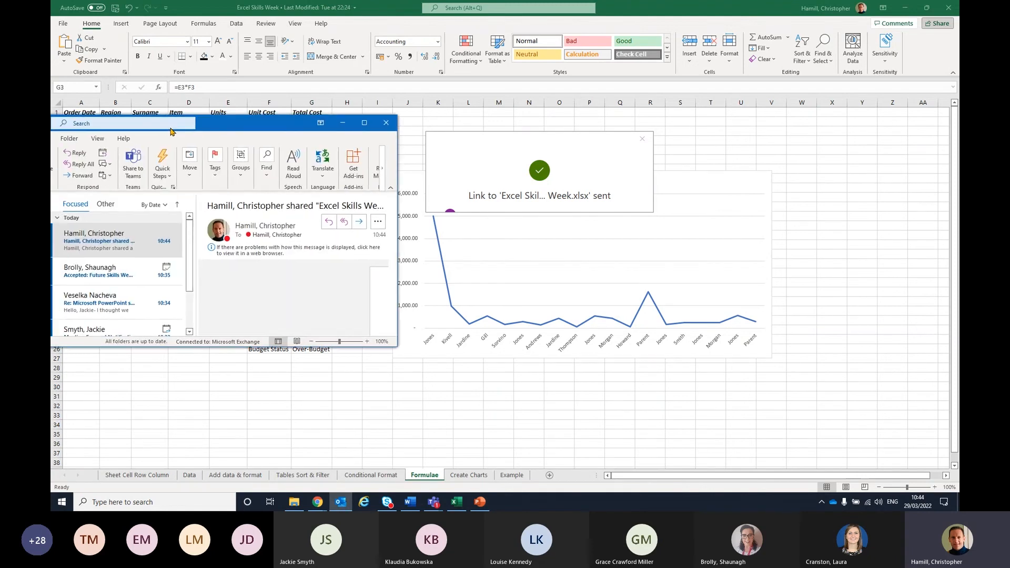
{"action": "left_click", "coordinate": [364, 122]}
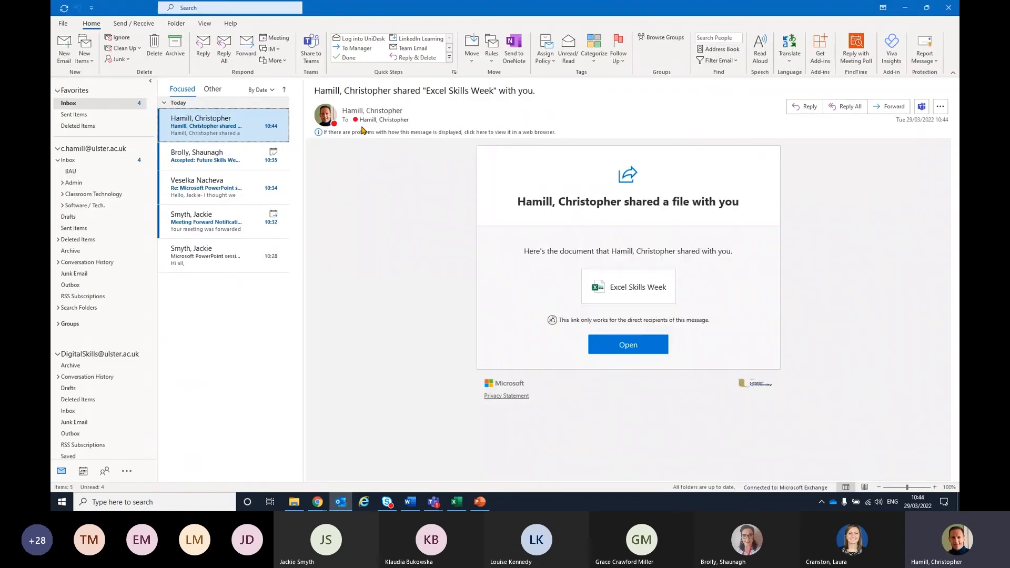
{"action": "left_click_drag", "start_coordinate": [444, 13], "coordinate": [51, 59]}
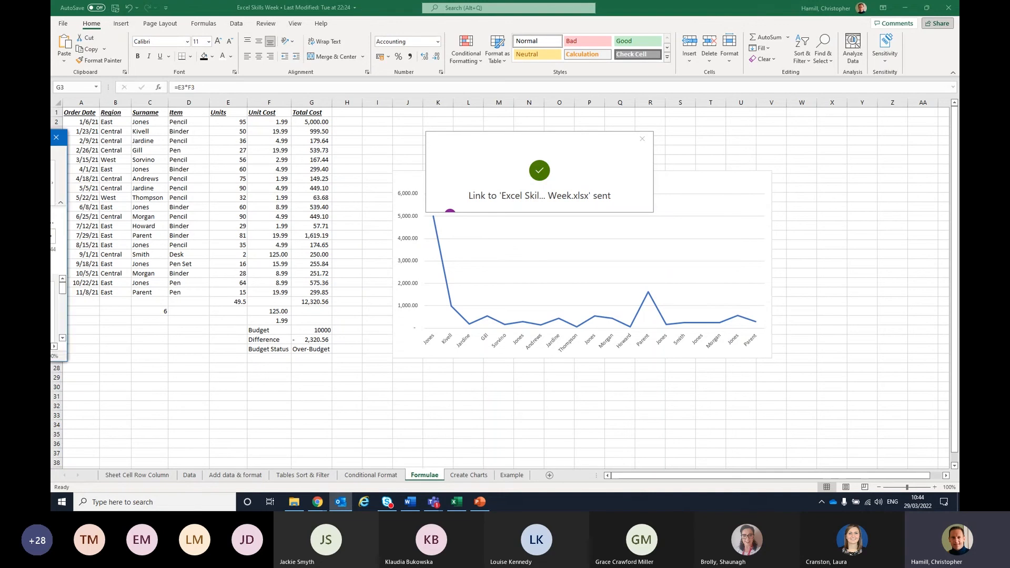
{"action": "left_click_drag", "start_coordinate": [51, 139], "coordinate": [280, 164]}
{"action": "left_click", "coordinate": [386, 160]}
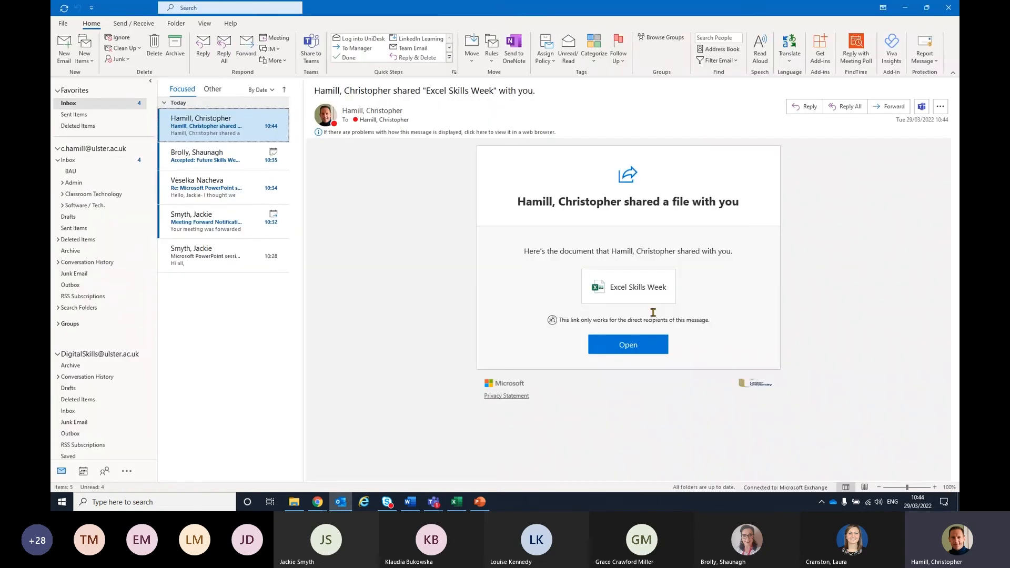
{"action": "left_click_drag", "start_coordinate": [833, 13], "coordinate": [51, 122]}
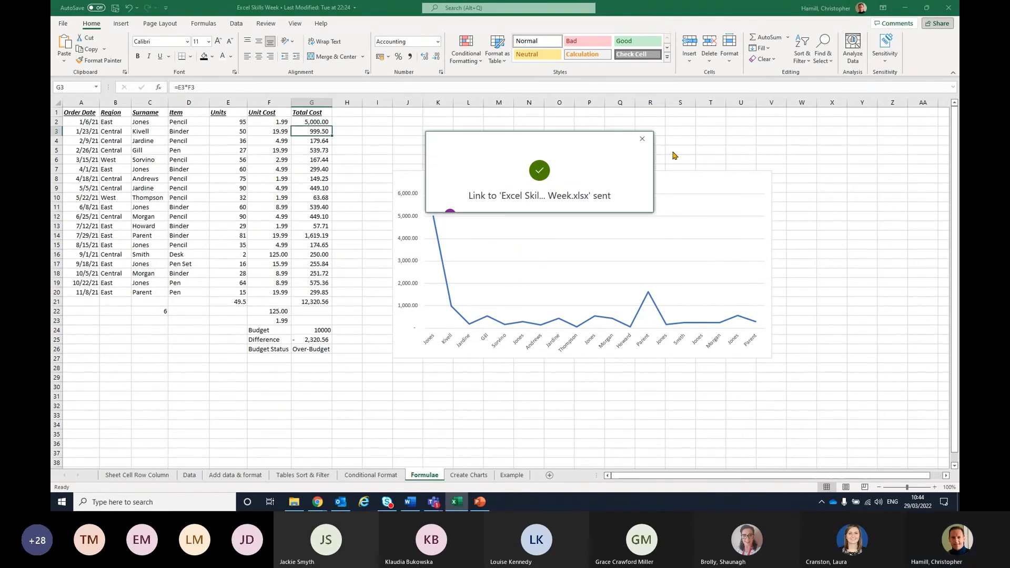
Close the sharing confirmation and post a new comment on cell G3 reading "We added graphs"
{"action": "left_click", "coordinate": [641, 138]}
{"action": "left_click", "coordinate": [893, 23]}
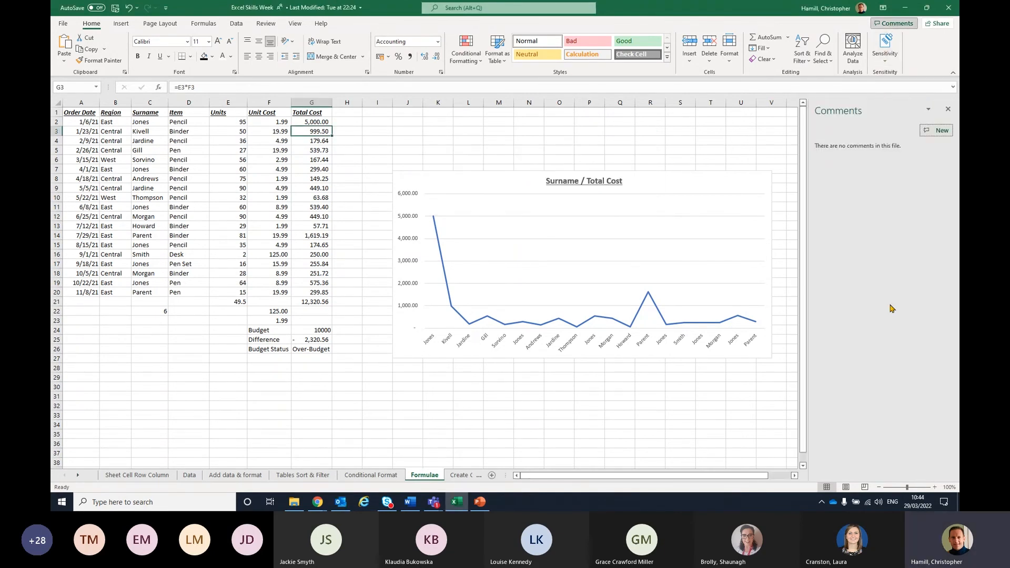
{"action": "left_click", "coordinate": [938, 133]}
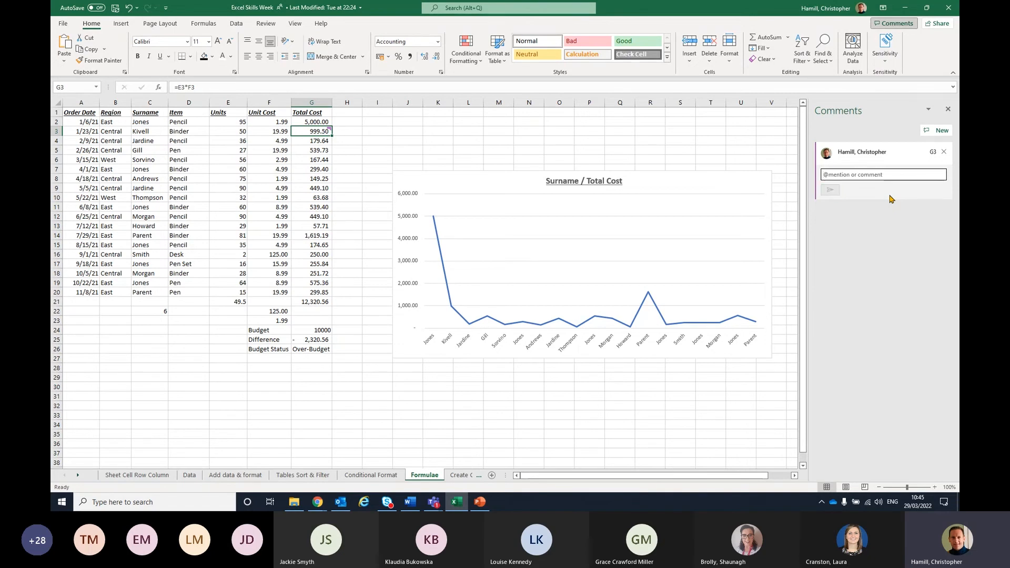
{"action": "type", "text": "We added graphs"}
{"action": "key", "text": "Return"}
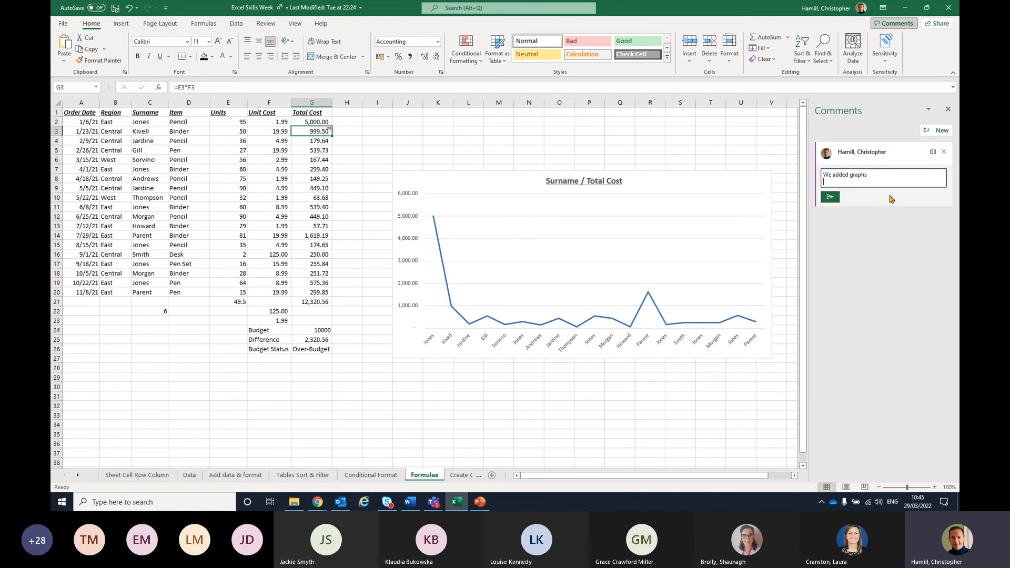
{"action": "left_click", "coordinate": [830, 197]}
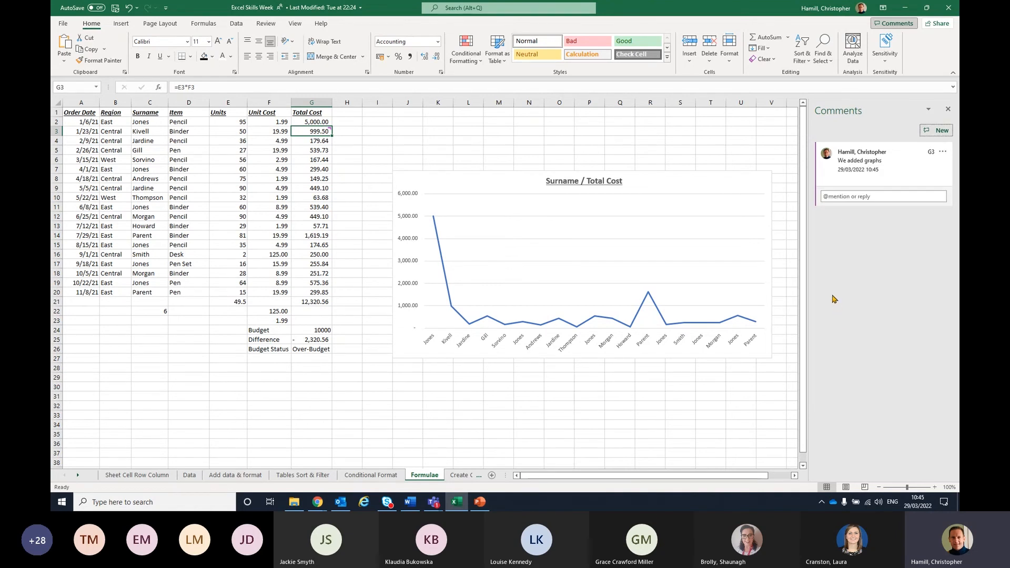
Reply to the G3 comment with "Can you use formuale" and a colleague's mention, granting that colleague access to the workbook
{"action": "left_click", "coordinate": [841, 197]}
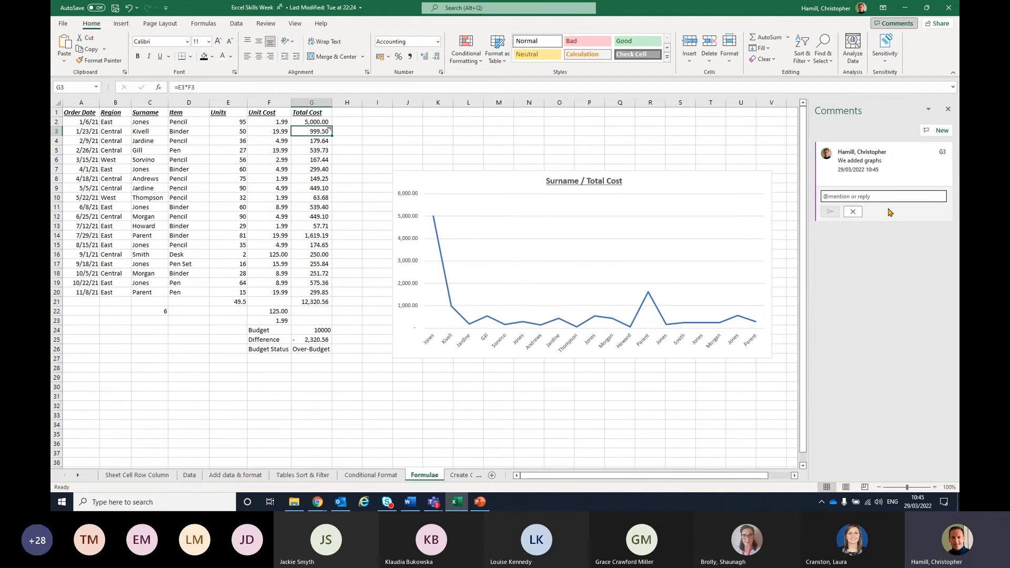
{"action": "type", "text": "Can you use formu"}
{"action": "type", "text": "ale @lau"}
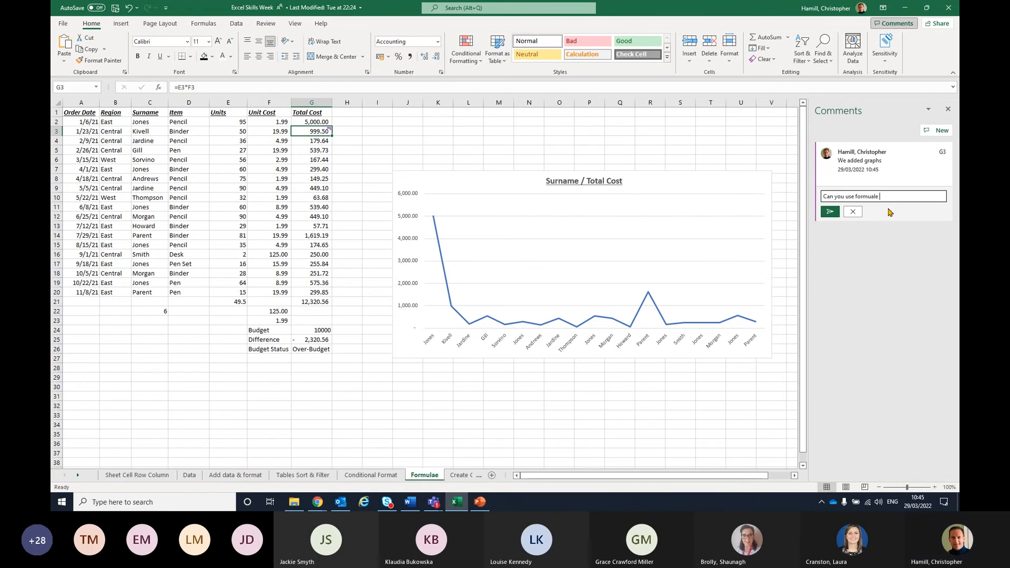
{"action": "type", "text": "r"}
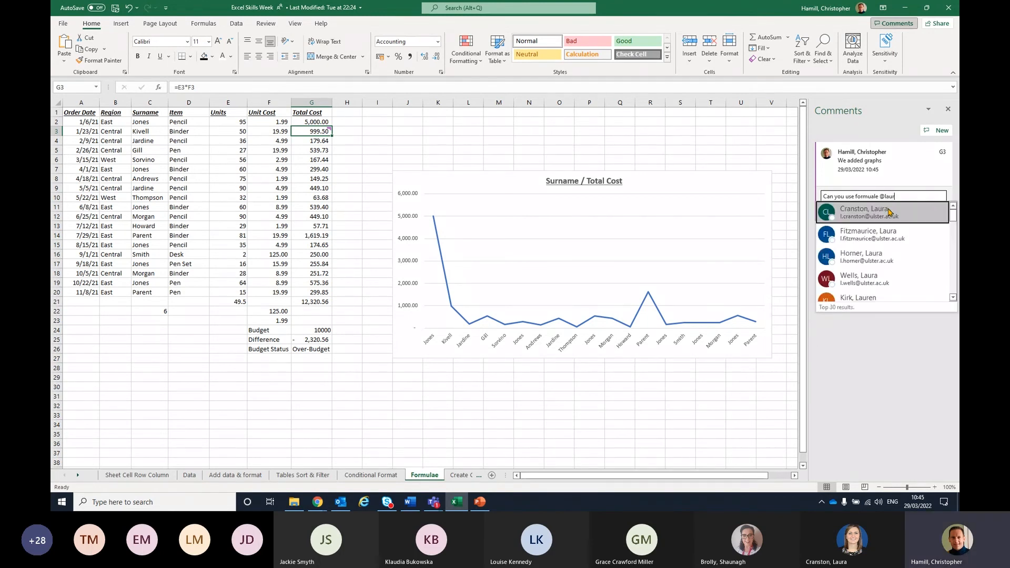
{"action": "left_click", "coordinate": [889, 212]}
{"action": "left_click", "coordinate": [830, 211]}
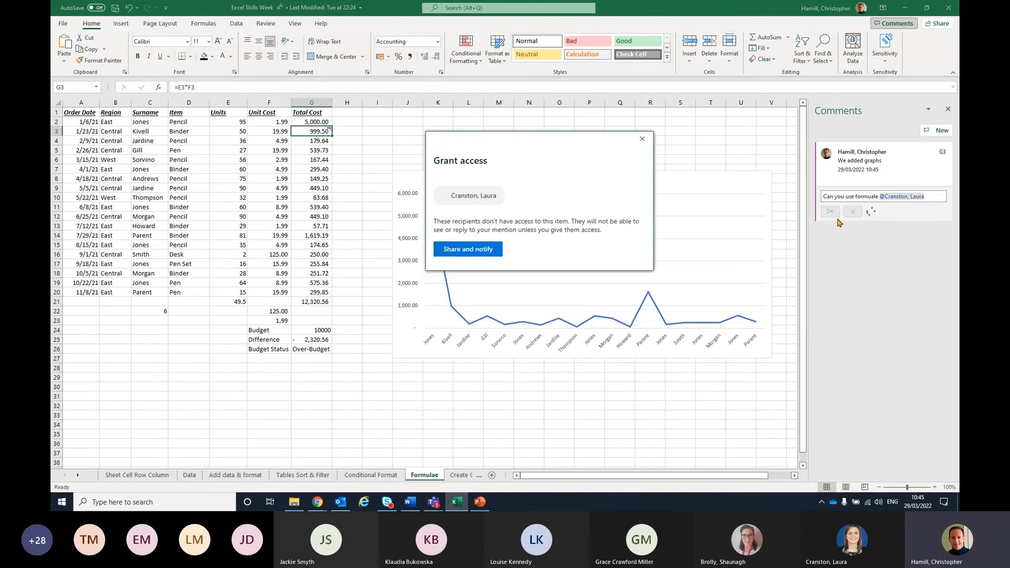
{"action": "left_click", "coordinate": [479, 251]}
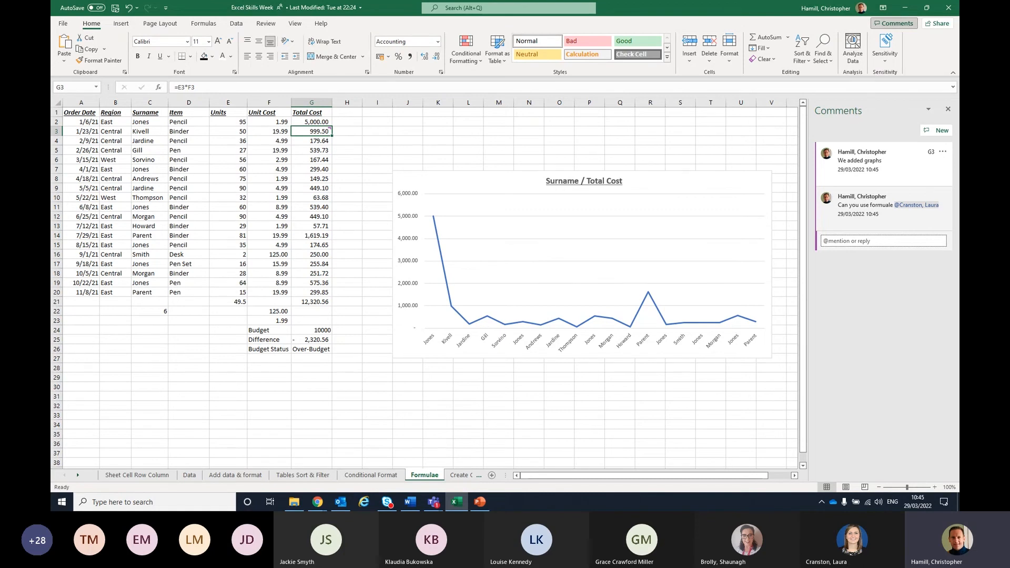
{"action": "key", "text": "alt+Tab"}
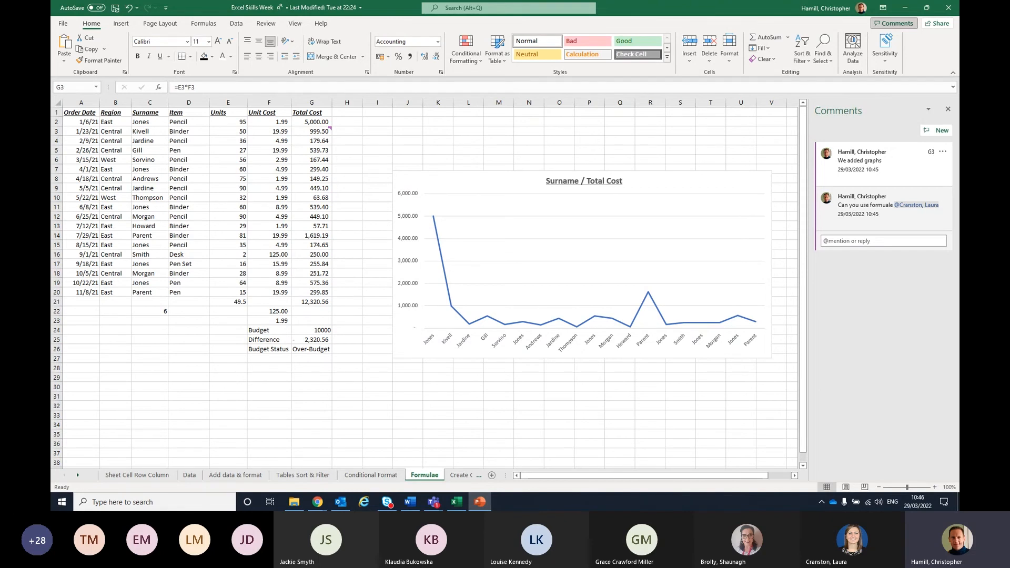
{"action": "left_click", "coordinate": [948, 110]}
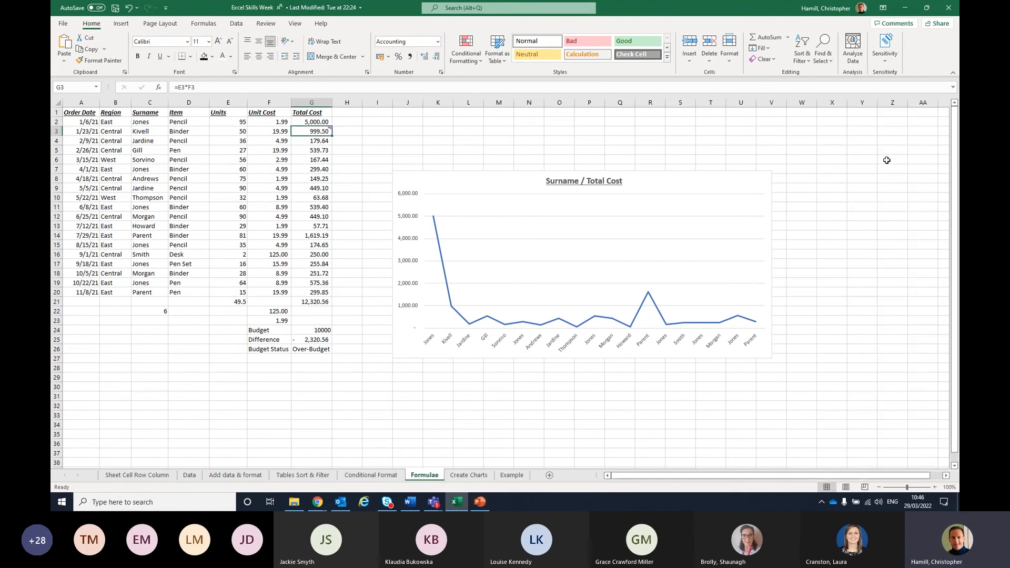
Search Windows for "excel" to show where the desktop app is found, and return to the worksheet
{"action": "left_click", "coordinate": [169, 497]}
{"action": "type", "text": "ses"}
{"action": "key", "text": "BackSpace"}
{"action": "key", "text": "BackSpace"}
{"action": "key", "text": "BackSpace"}
{"action": "type", "text": "e"}
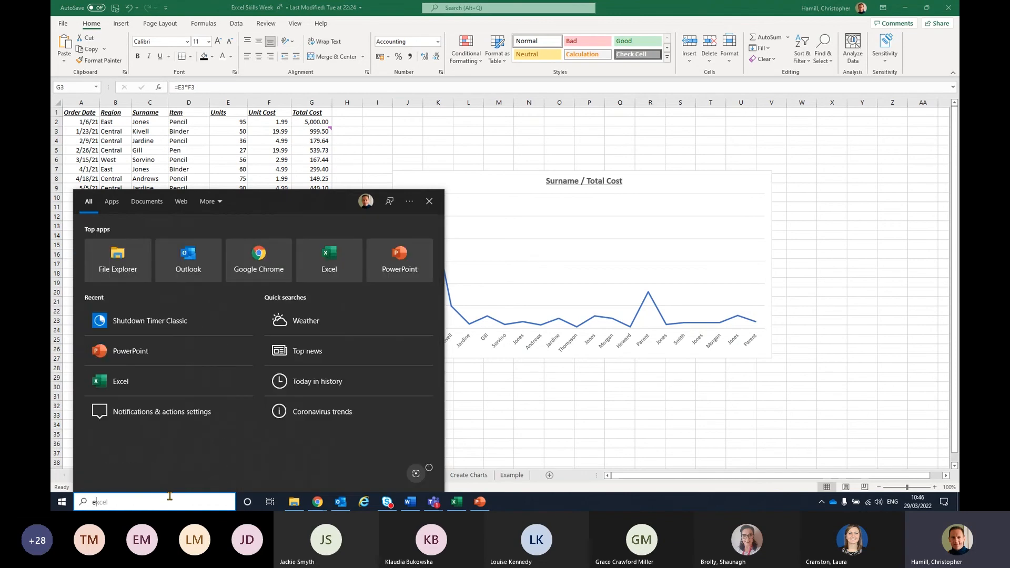
{"action": "type", "text": "xcel"}
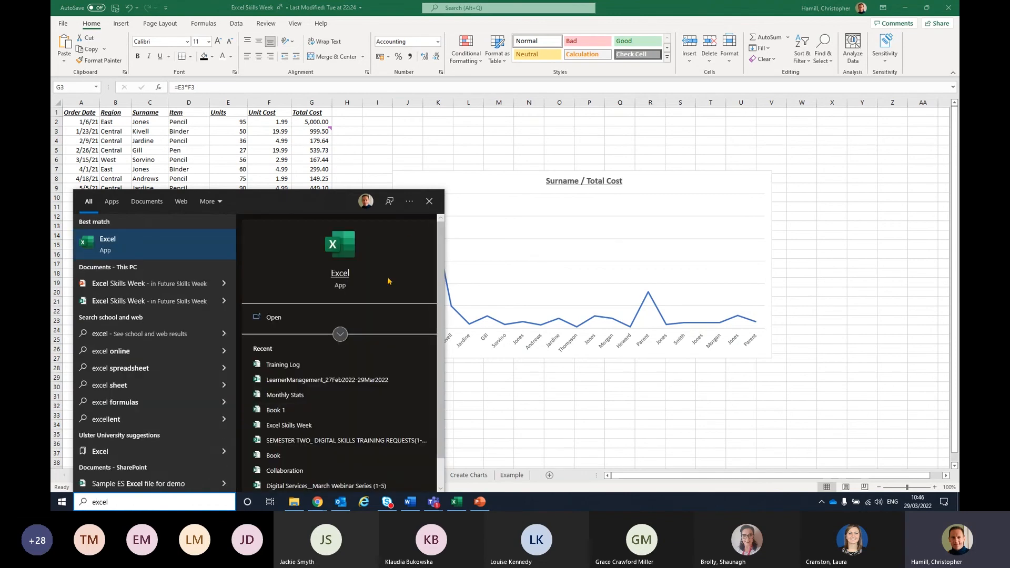
{"action": "left_click", "coordinate": [585, 274]}
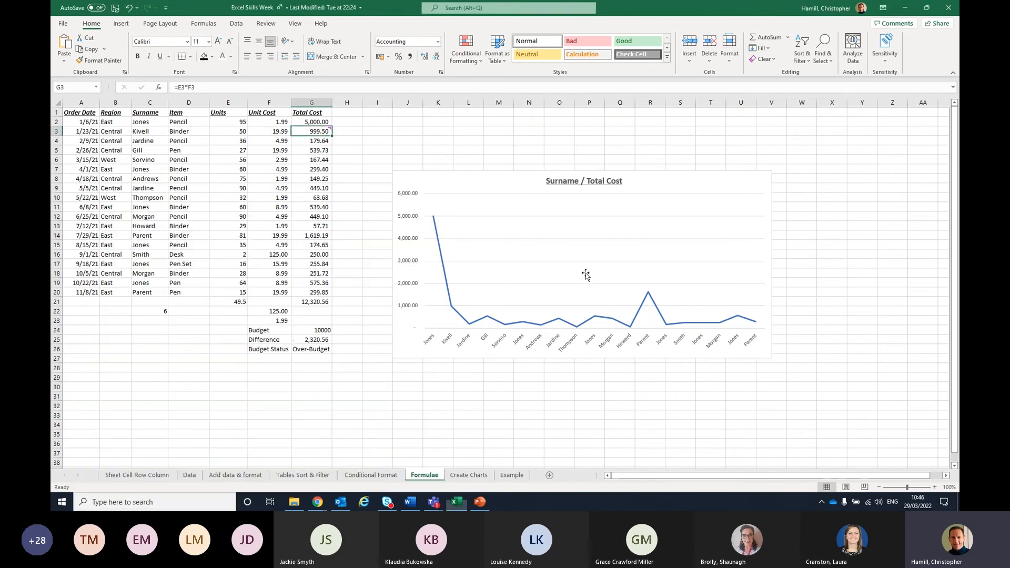
{"action": "left_click", "coordinate": [601, 387]}
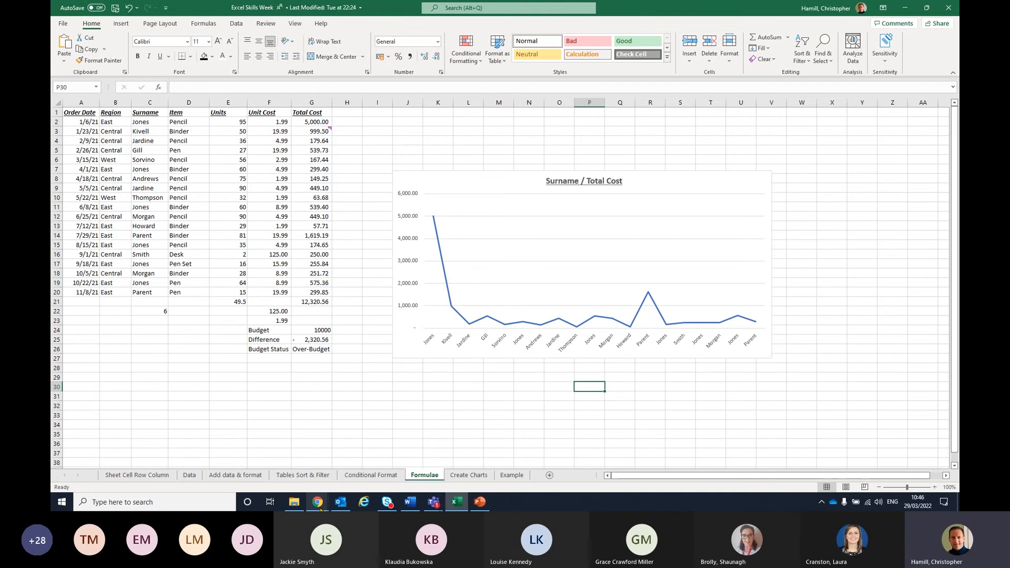
Switch to Chrome, create a blank workbook in Excel for the web from Office Home, and return to the desktop workbook
{"action": "mouse_move", "coordinate": [319, 508]}
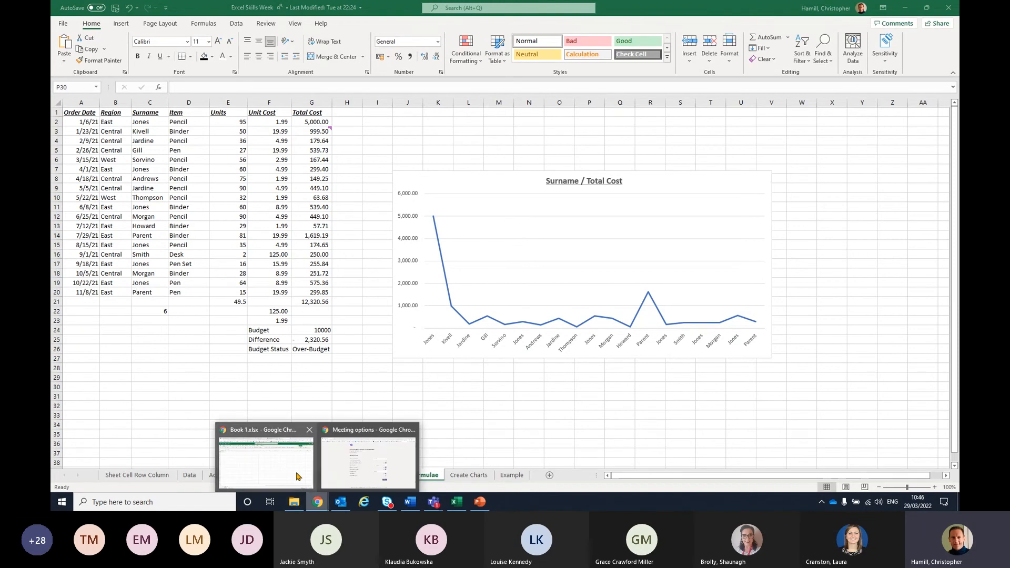
{"action": "left_click", "coordinate": [292, 474]}
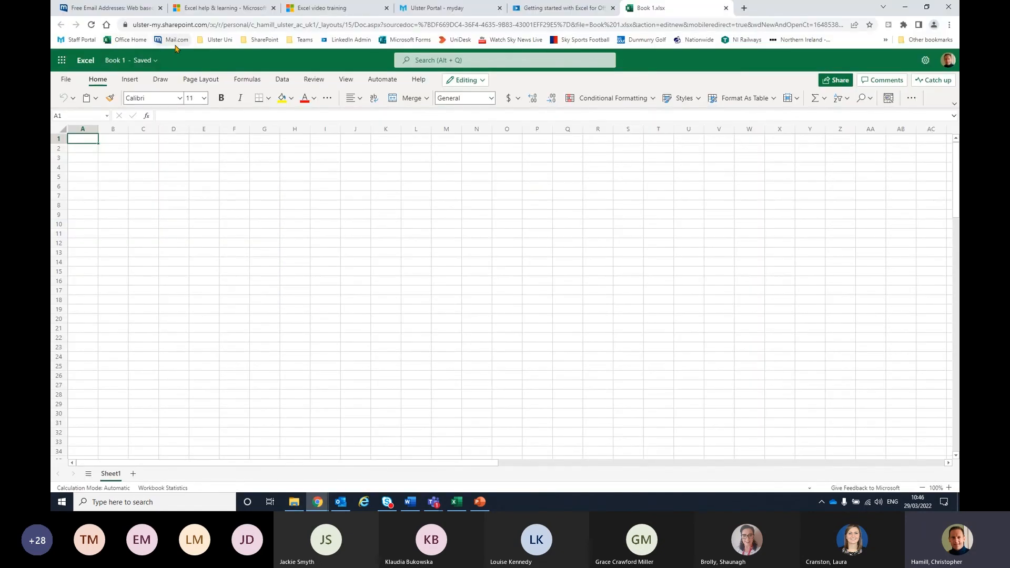
{"action": "left_click", "coordinate": [136, 45]}
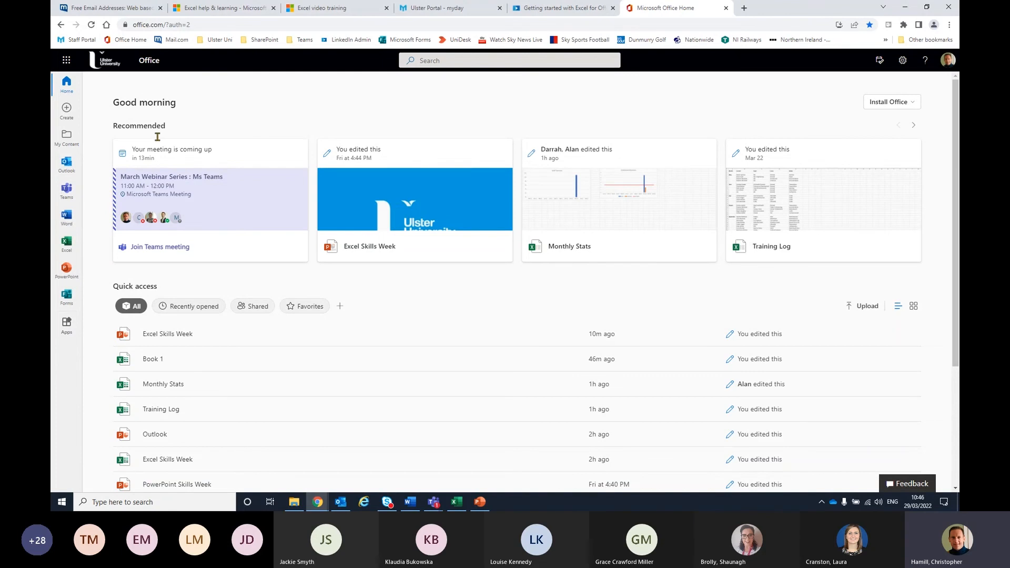
{"action": "left_click", "coordinate": [66, 243]}
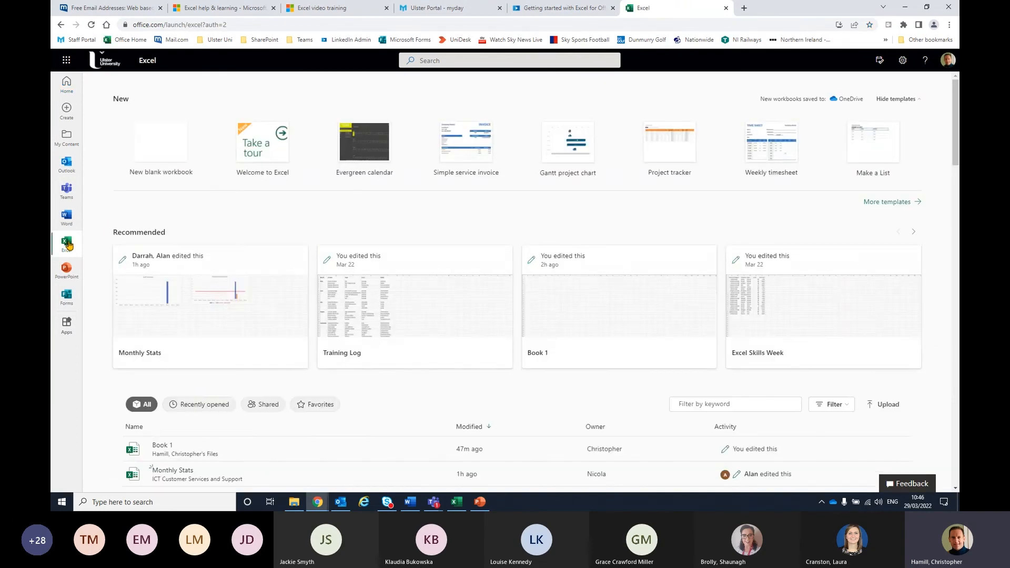
{"action": "left_click", "coordinate": [170, 154]}
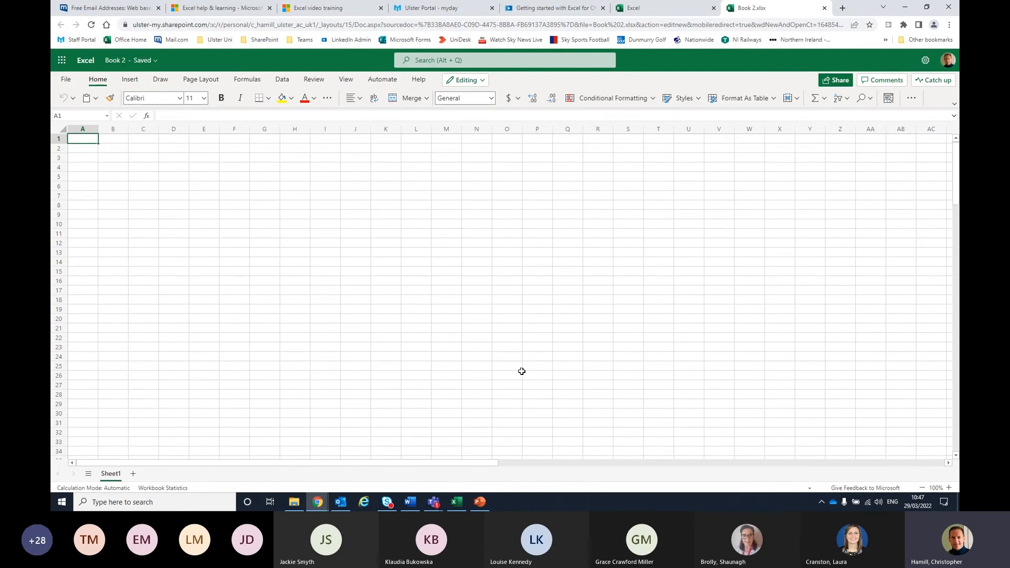
{"action": "mouse_move", "coordinate": [459, 506]}
{"action": "left_click", "coordinate": [434, 471]}
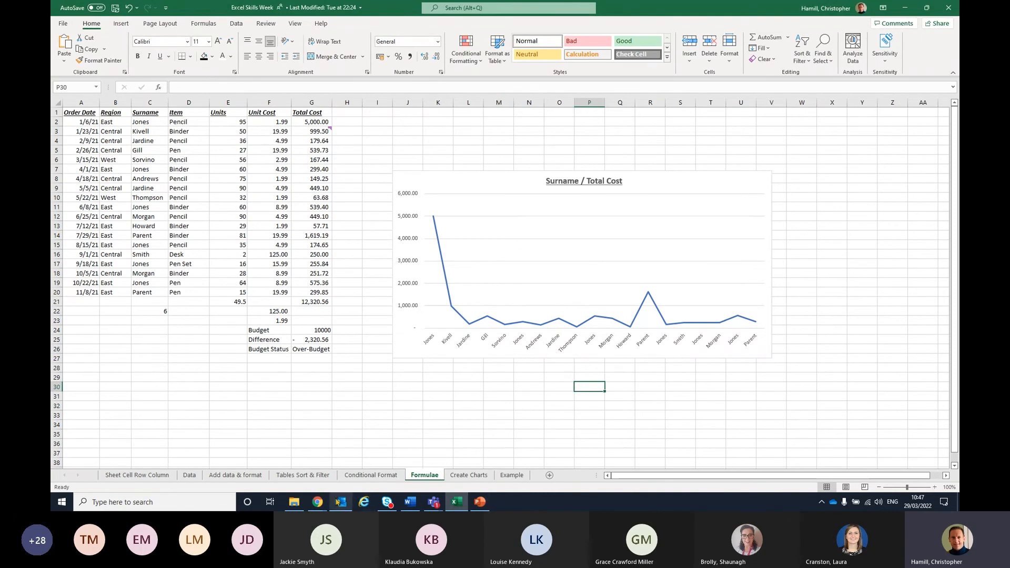
Switch to Chrome and show Microsoft's Excel help & learning page, followed by the Excel video training page
{"action": "left_click", "coordinate": [318, 503]}
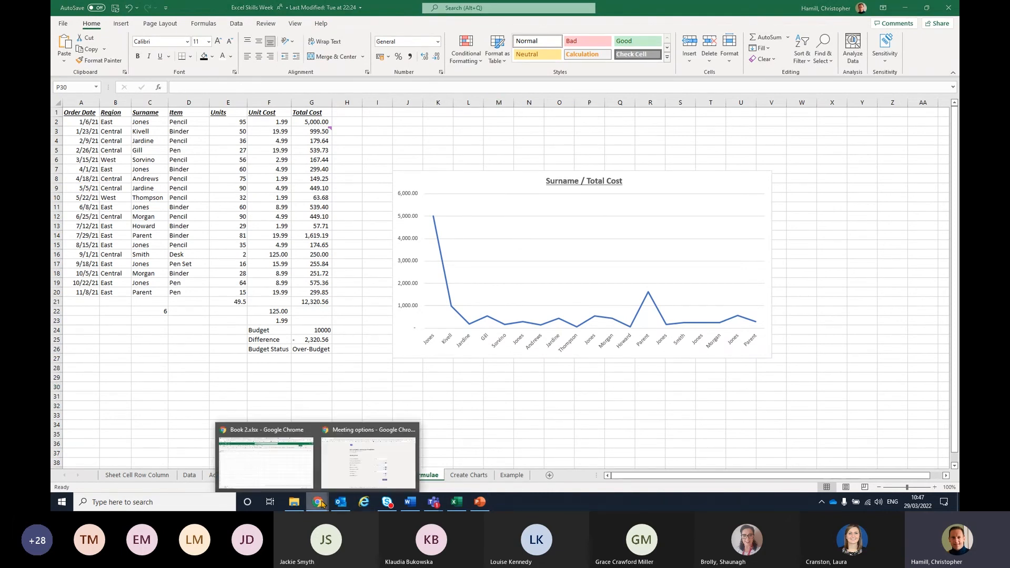
{"action": "left_click", "coordinate": [307, 484]}
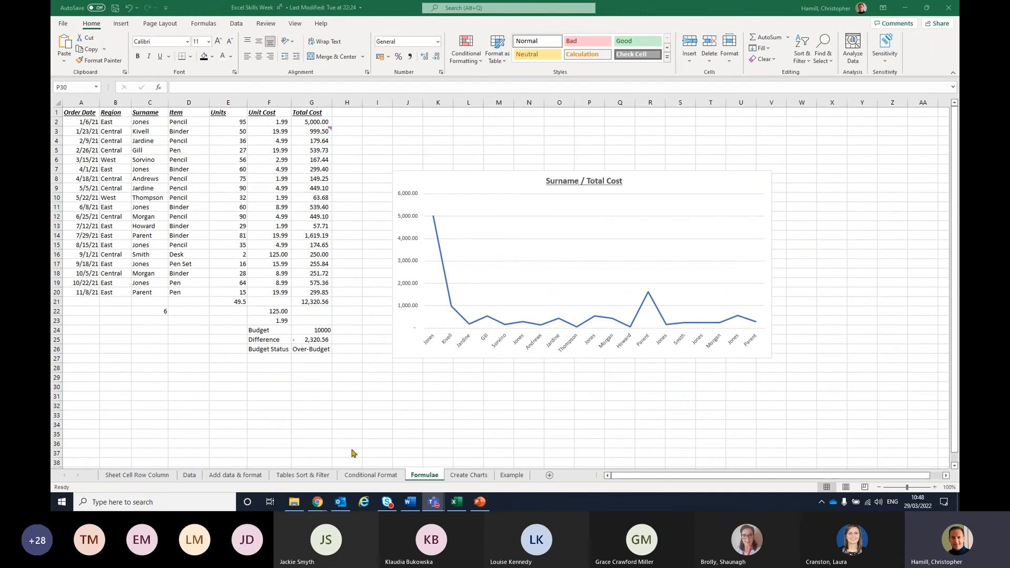
{"action": "mouse_move", "coordinate": [318, 501]}
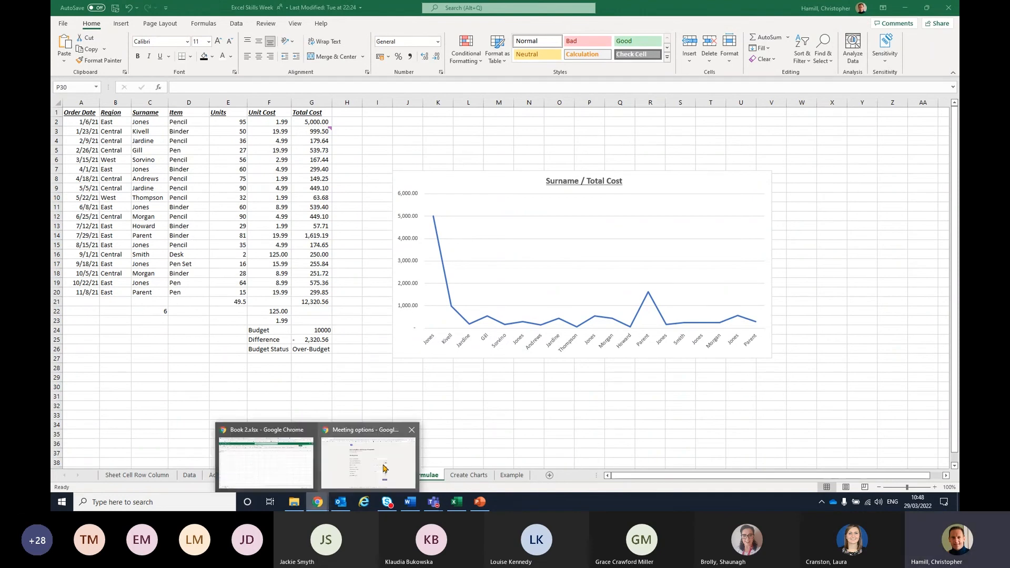
{"action": "left_click", "coordinate": [280, 455]}
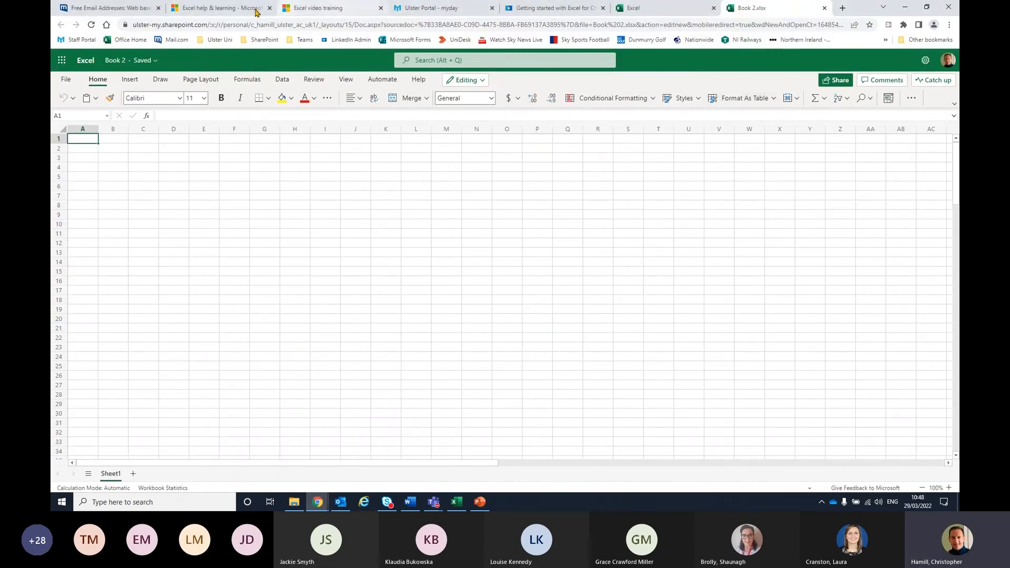
{"action": "left_click", "coordinate": [239, 10]}
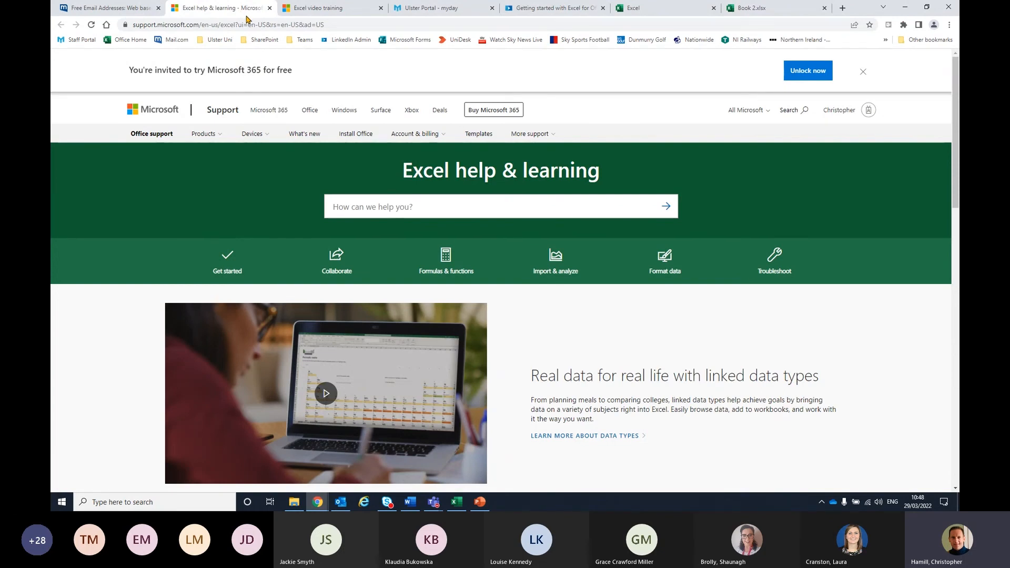
{"action": "left_click", "coordinate": [311, 10]}
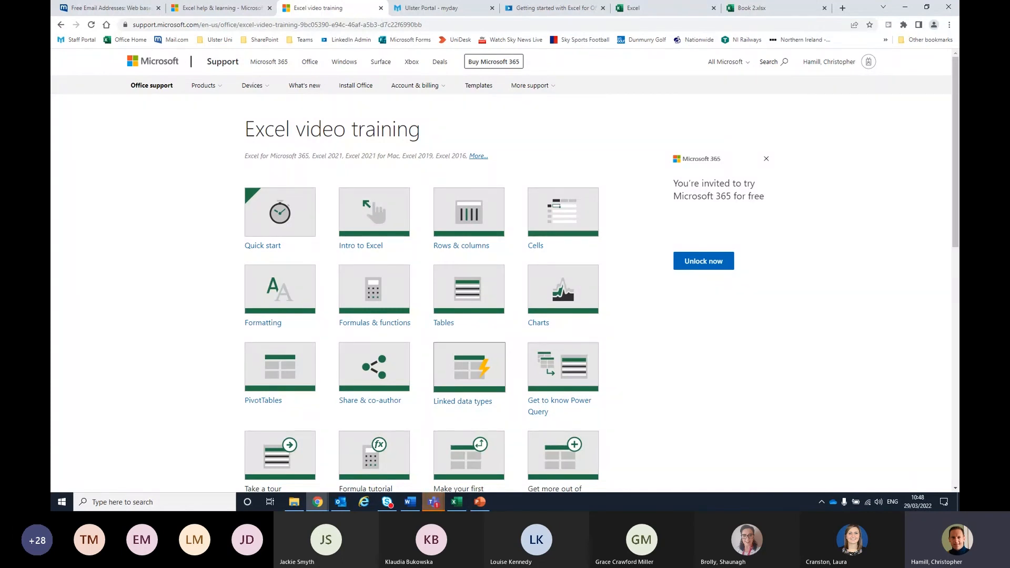
{"action": "key", "text": "alt+Tab"}
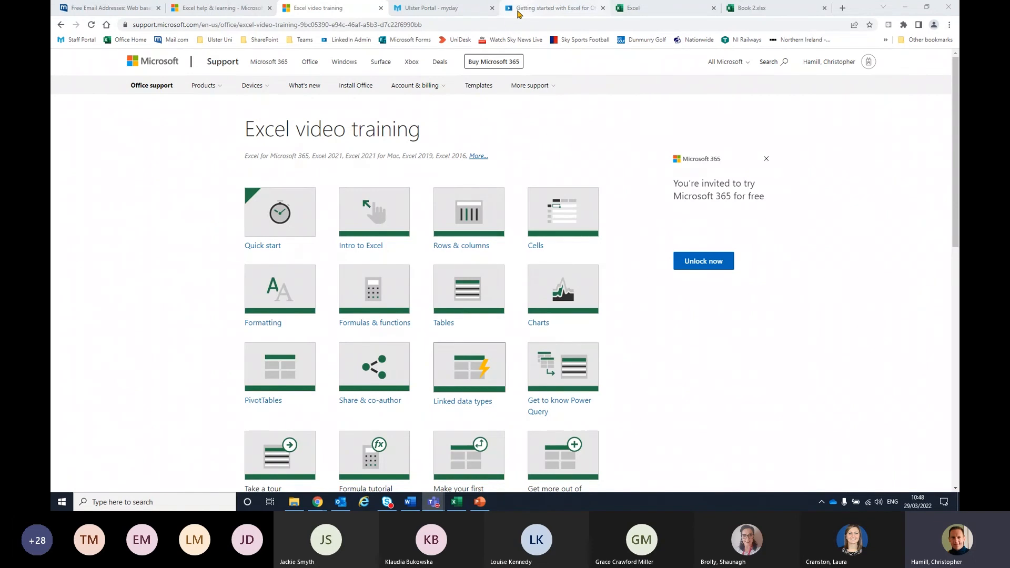
Look through the contents of LinkedIn Learning's Excel Essential Training course, and bring up the Excel Skills Week presentation in a maximized PowerPoint window
{"action": "left_click", "coordinate": [547, 7]}
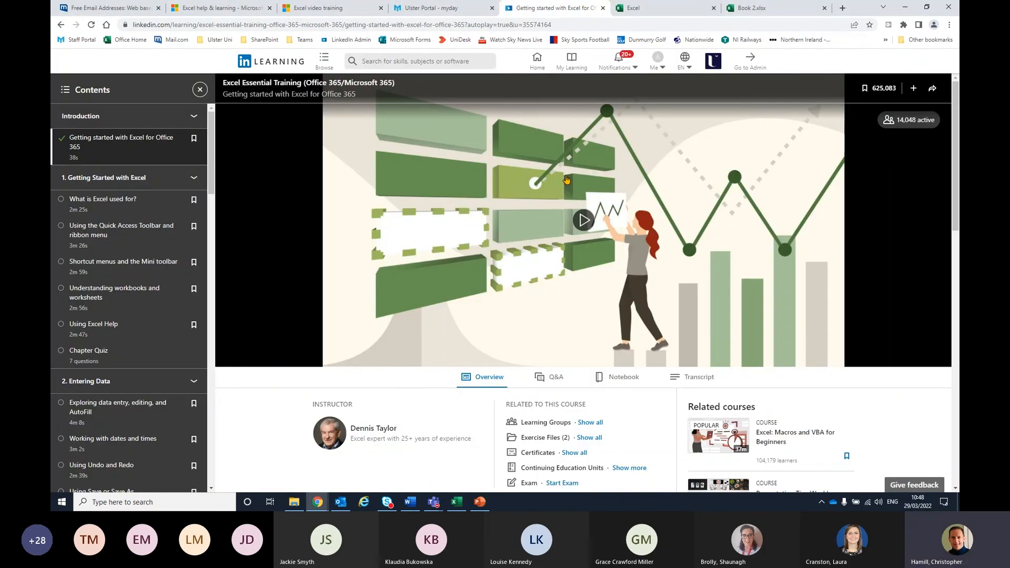
{"action": "scroll", "coordinate": [204, 221], "scroll_direction": "down", "scroll_amount": 5}
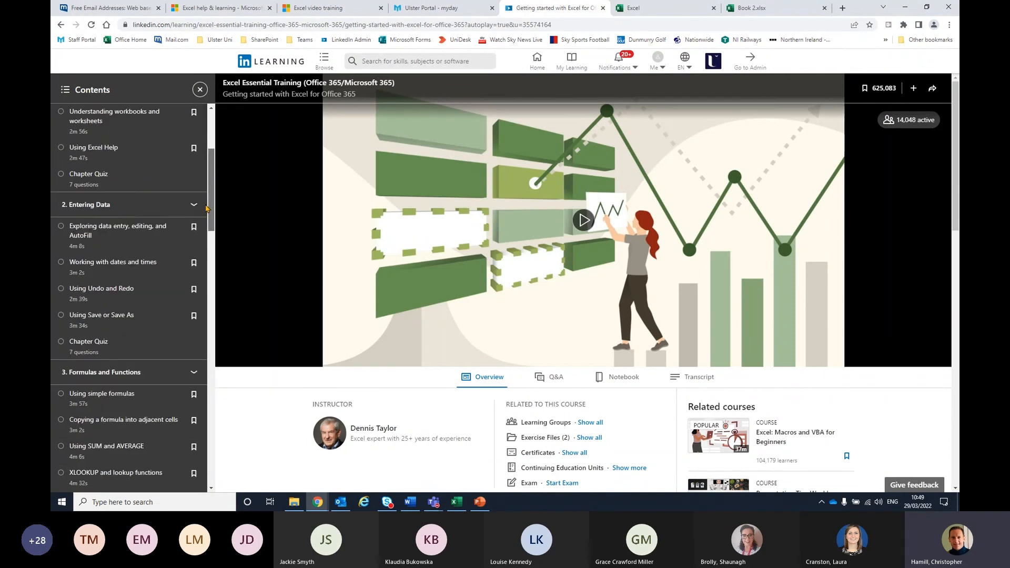
{"action": "left_click_drag", "start_coordinate": [211, 221], "coordinate": [214, 489]}
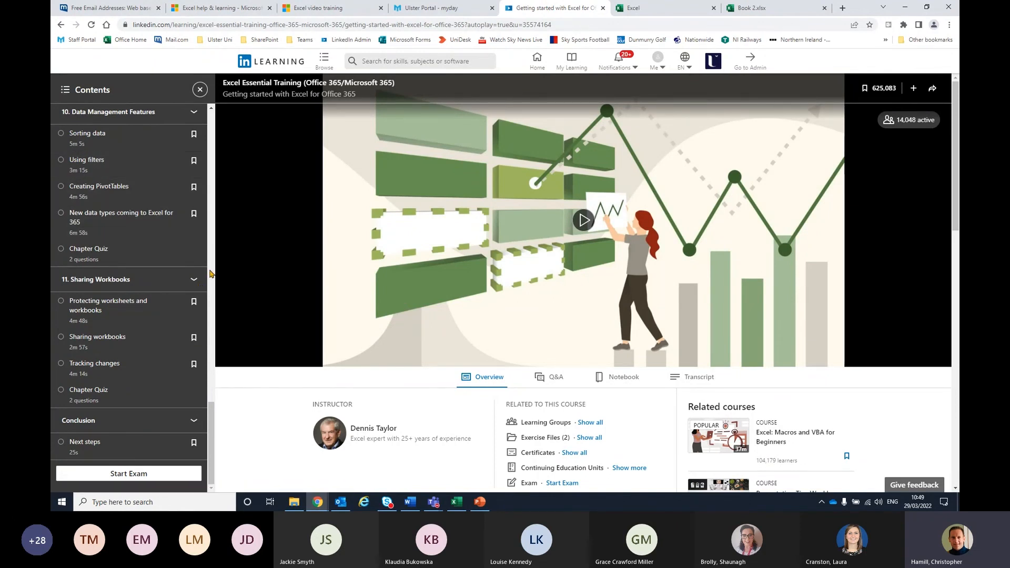
{"action": "left_click", "coordinate": [212, 237]}
{"action": "scroll", "coordinate": [214, 236], "scroll_direction": "up", "scroll_amount": 10}
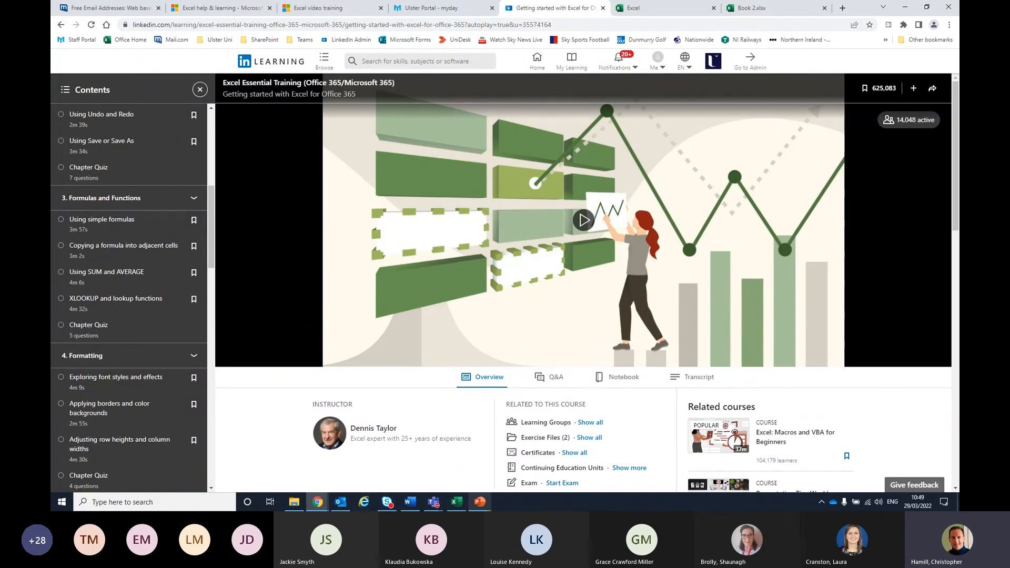
{"action": "left_click", "coordinate": [480, 502]}
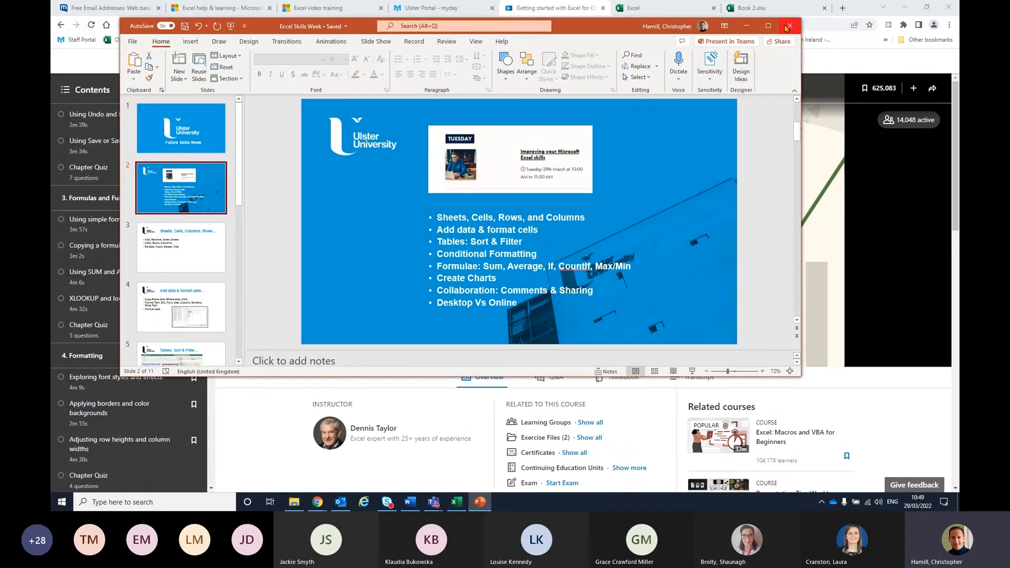
{"action": "left_click", "coordinate": [768, 26]}
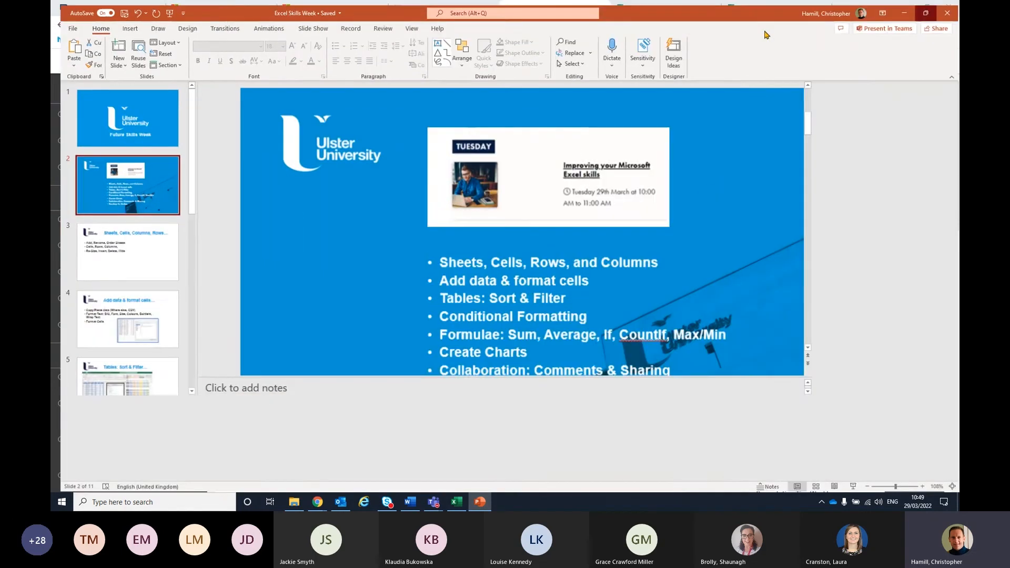
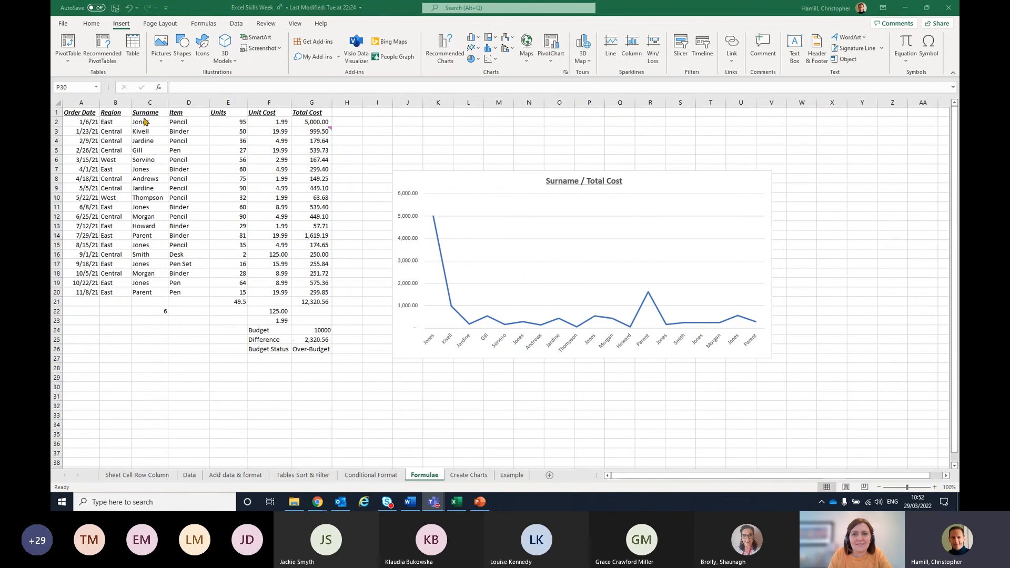
Examine the Surname entries in C2:C20 for occurrences of the same surname
{"action": "left_click_drag", "start_coordinate": [146, 124], "coordinate": [168, 295]}
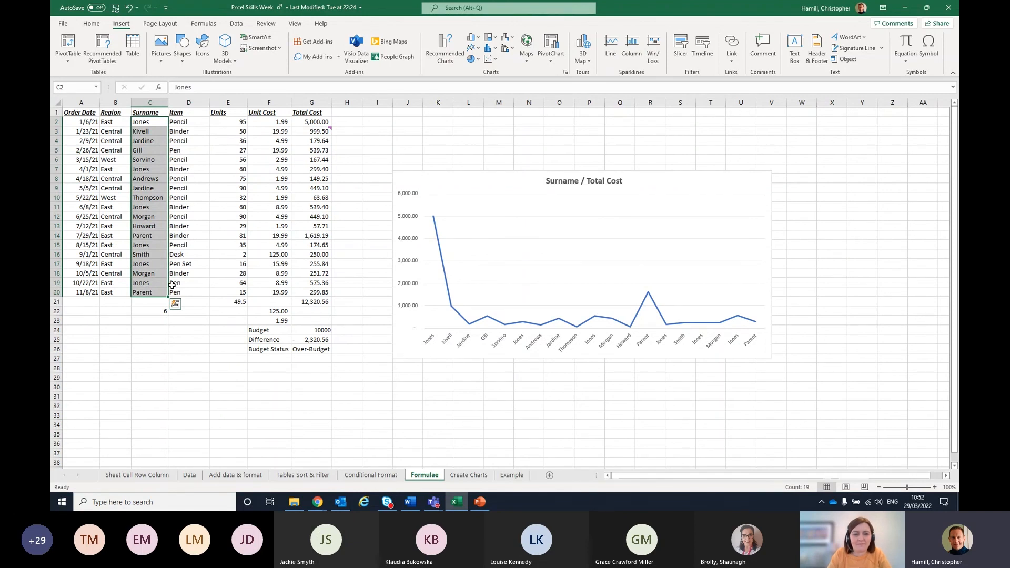
{"action": "left_click", "coordinate": [137, 320]}
{"action": "left_click", "coordinate": [147, 131]}
{"action": "left_click", "coordinate": [142, 159]}
{"action": "left_click", "coordinate": [141, 207]}
{"action": "left_click", "coordinate": [138, 253]}
{"action": "left_click", "coordinate": [137, 275]}
{"action": "left_click", "coordinate": [137, 282]}
{"action": "left_click_drag", "start_coordinate": [149, 242], "coordinate": [148, 237]}
{"action": "left_click", "coordinate": [148, 207]}
{"action": "left_click", "coordinate": [148, 180]}
{"action": "left_click", "coordinate": [147, 160]}
{"action": "left_click", "coordinate": [147, 140]}
{"action": "left_click", "coordinate": [148, 122]}
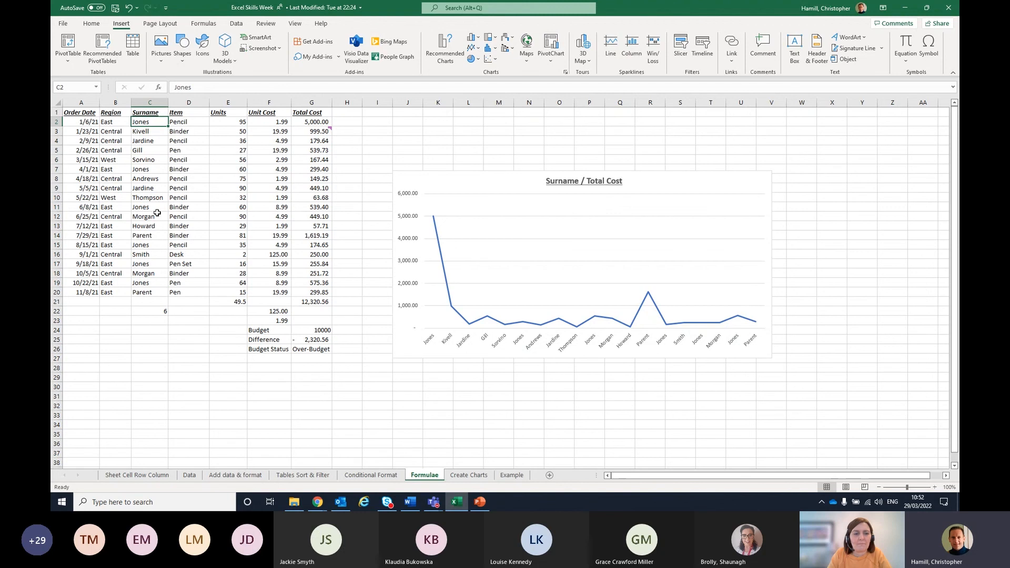
Start a COUNTIF formula in cell C23 with the Surname range C2:C20 as its range
{"action": "left_click", "coordinate": [144, 321]}
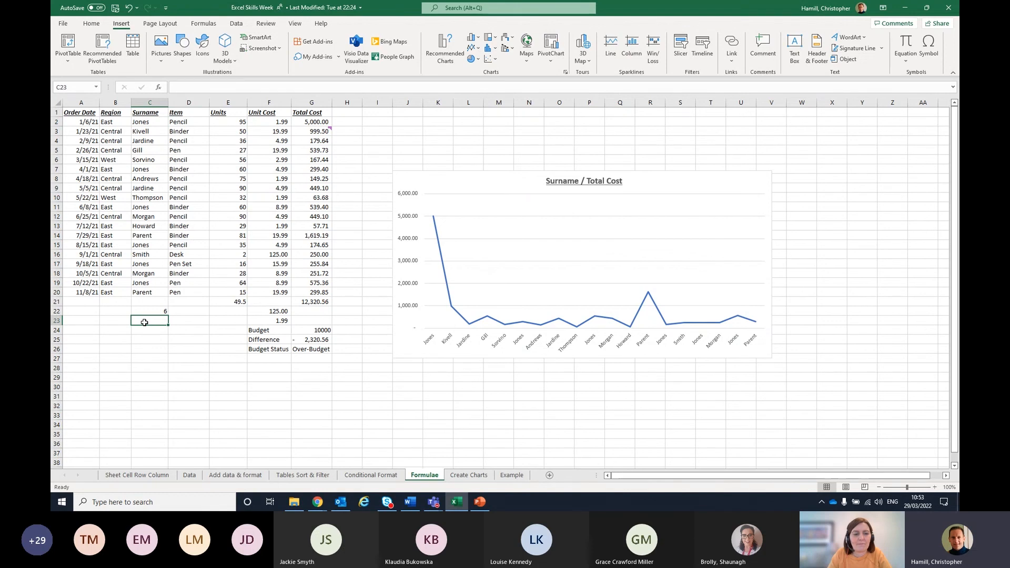
{"action": "type", "text": "="}
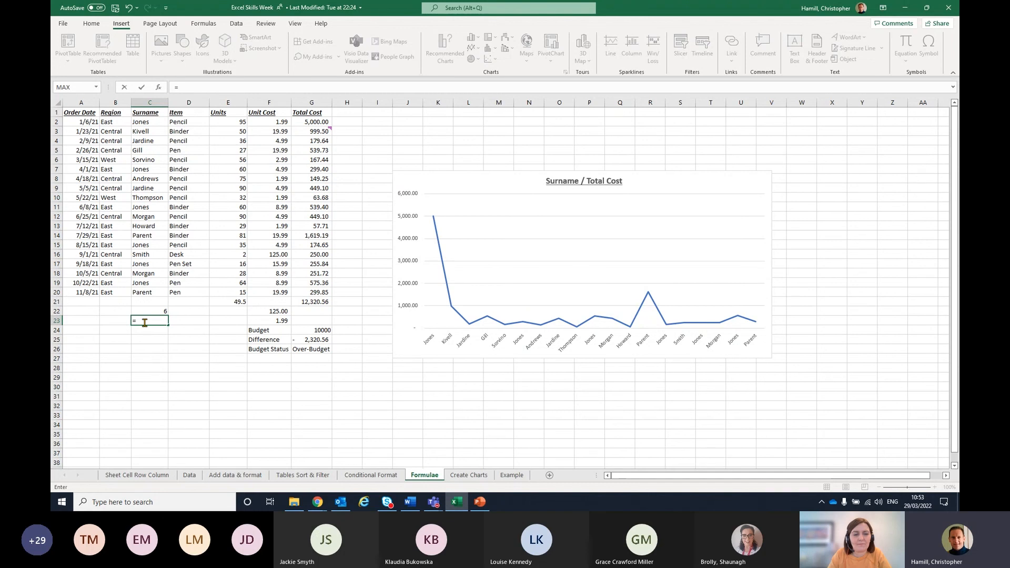
{"action": "type", "text": "co"}
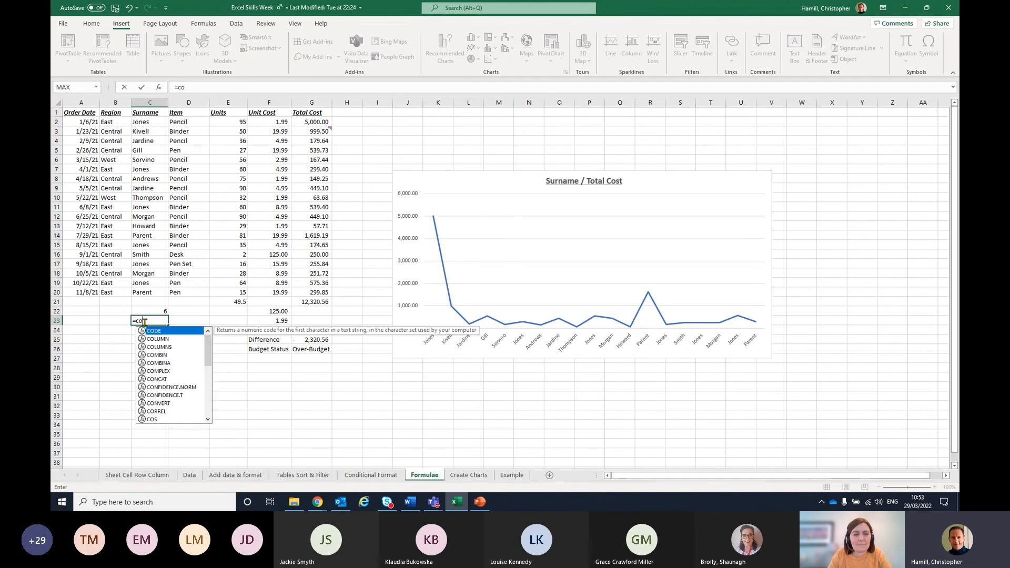
{"action": "type", "text": "untif"}
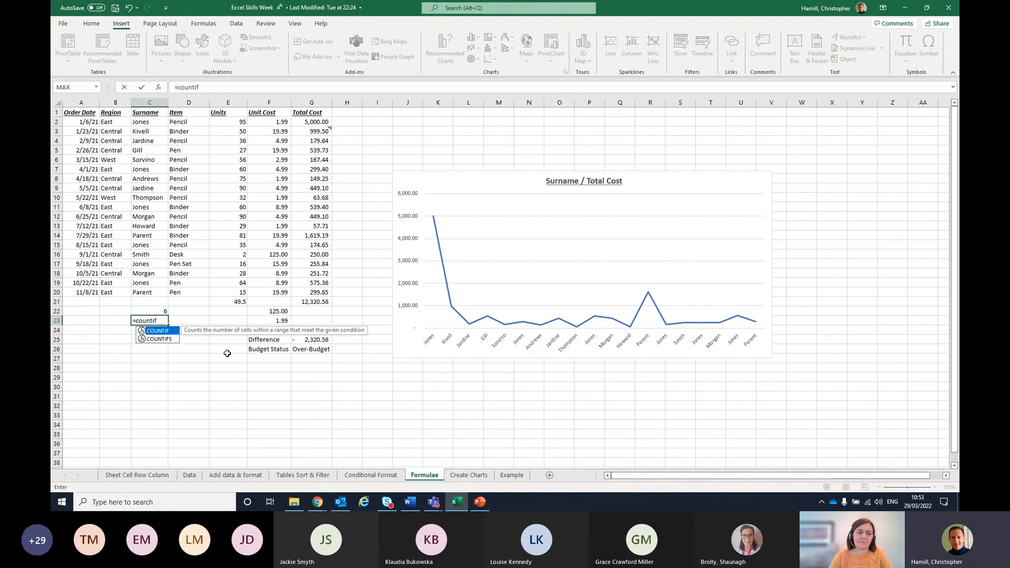
{"action": "type", "text": "("}
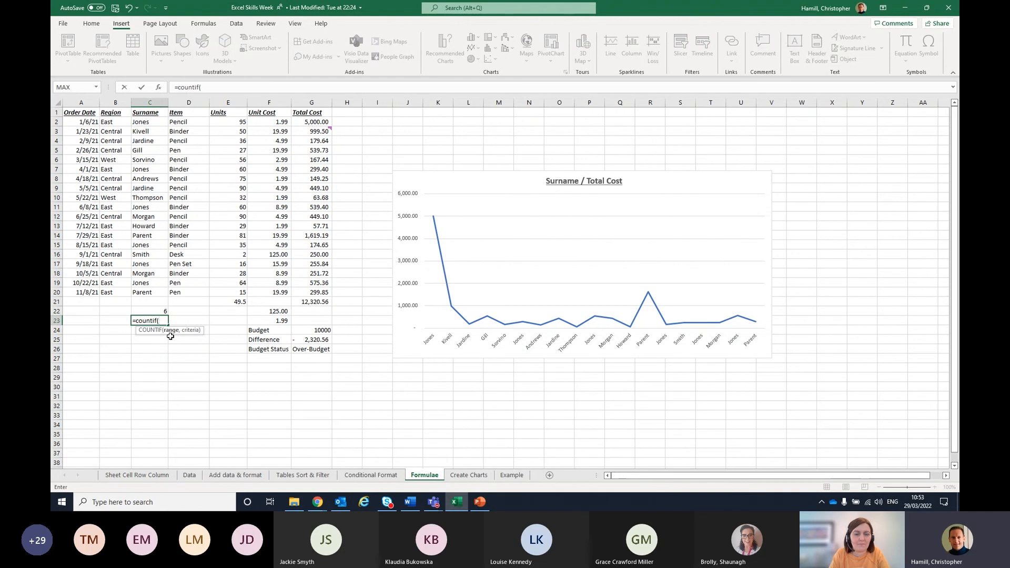
{"action": "left_click_drag", "start_coordinate": [147, 122], "coordinate": [150, 293]}
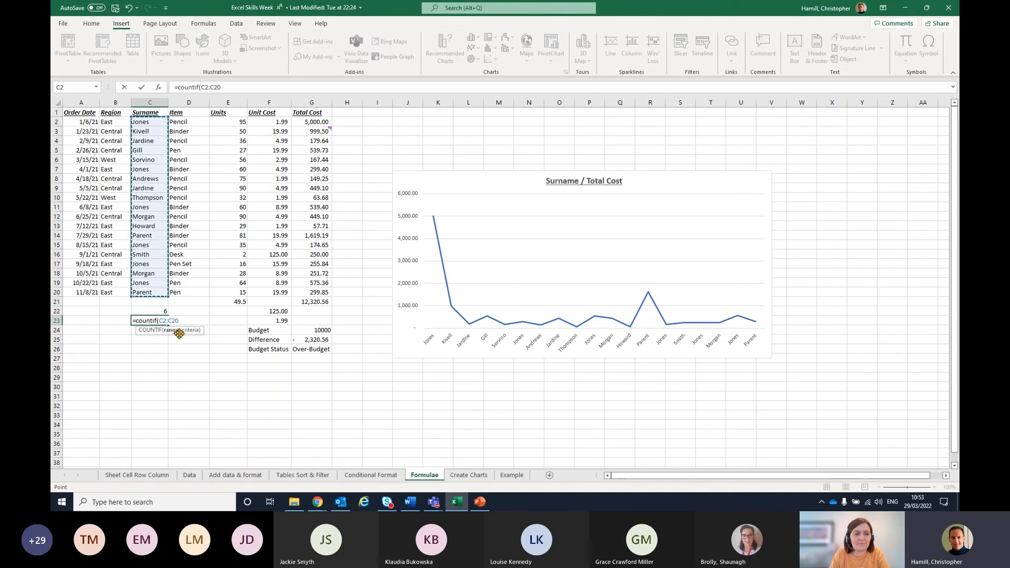
Complete the COUNTIF formula in C23 with the surname from C2 as quoted text criteria, and commit it
{"action": "type", "text": ",\"J"}
{"action": "type", "text": "ones"}
{"action": "type", "text": "\")"}
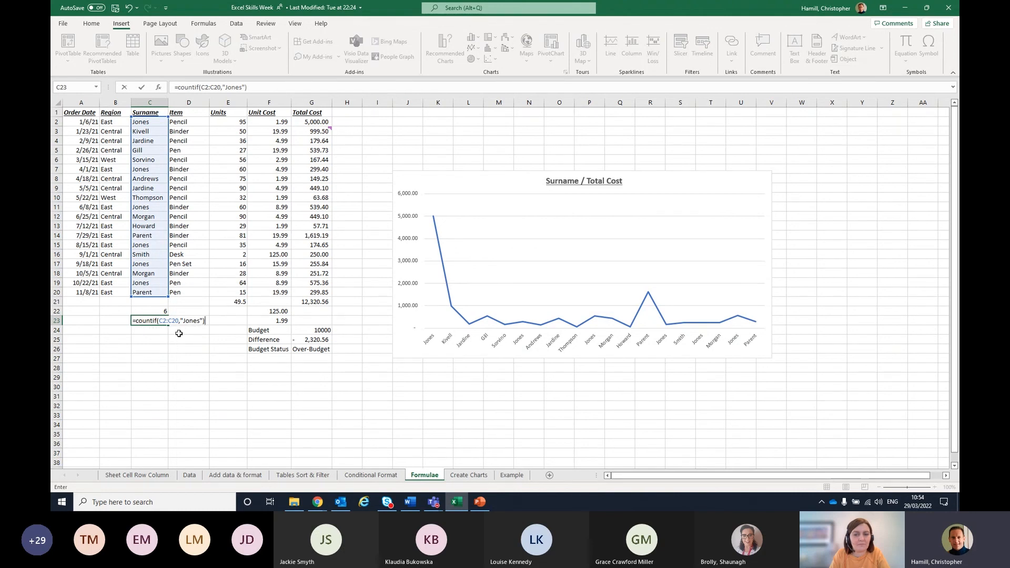
{"action": "left_click", "coordinate": [178, 88]}
{"action": "left_click_drag", "start_coordinate": [179, 88], "coordinate": [247, 95]}
{"action": "left_click", "coordinate": [258, 89]}
{"action": "key", "text": "Return"}
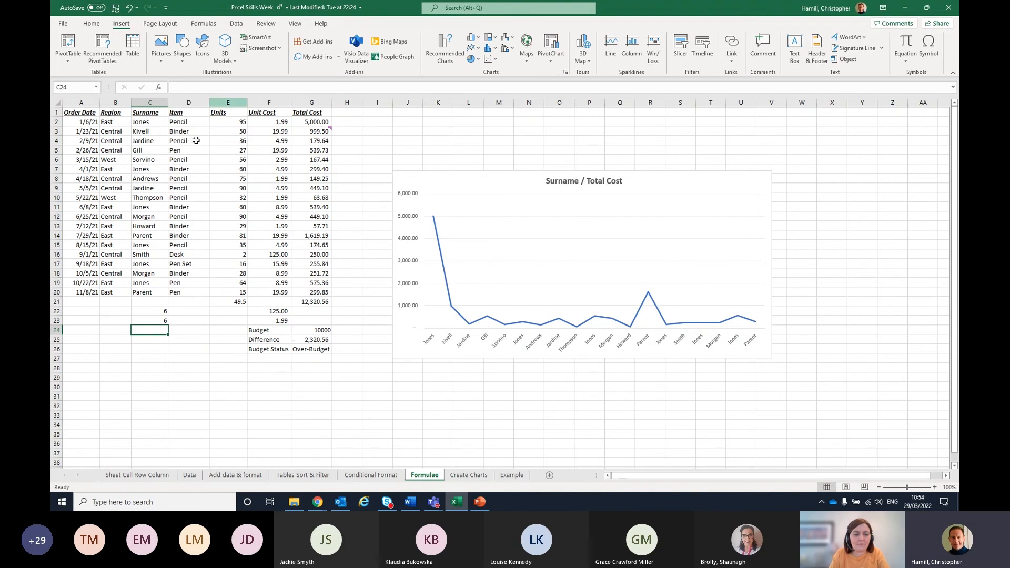
{"action": "left_click_drag", "start_coordinate": [156, 123], "coordinate": [156, 293]}
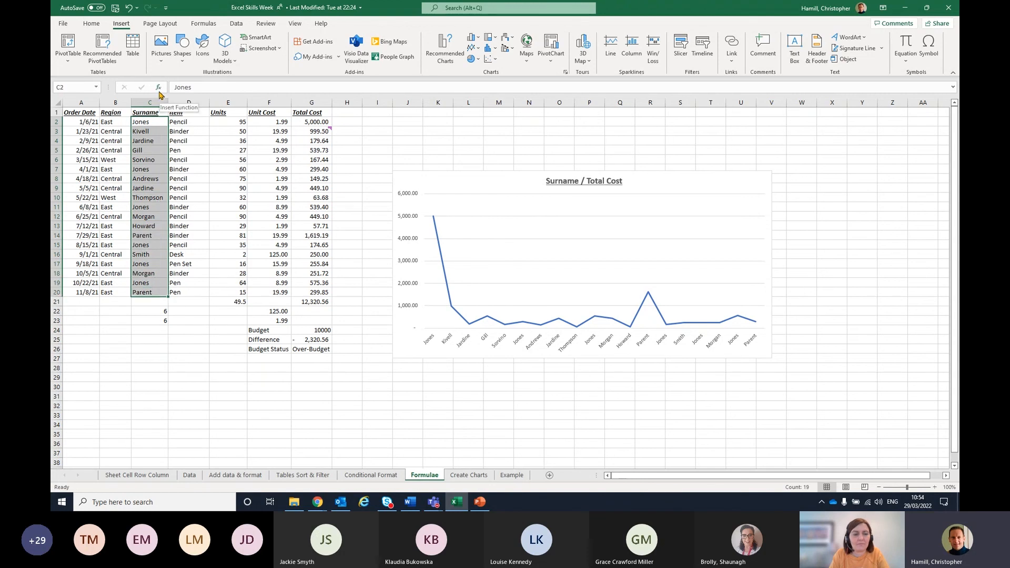
{"action": "left_click", "coordinate": [159, 88]}
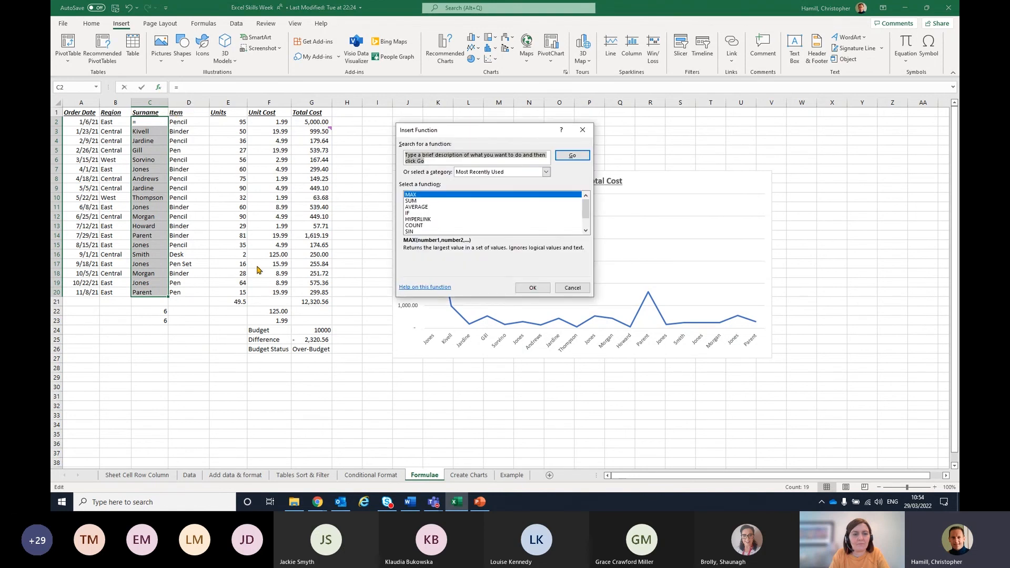
{"action": "scroll", "coordinate": [437, 216], "scroll_direction": "down", "scroll_amount": 1}
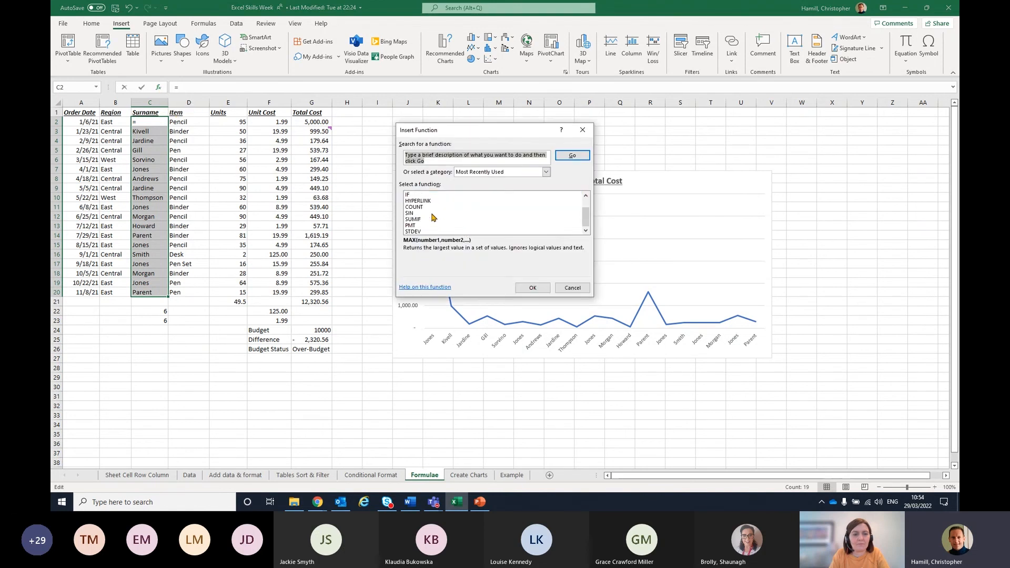
{"action": "scroll", "coordinate": [433, 217], "scroll_direction": "up", "scroll_amount": 1}
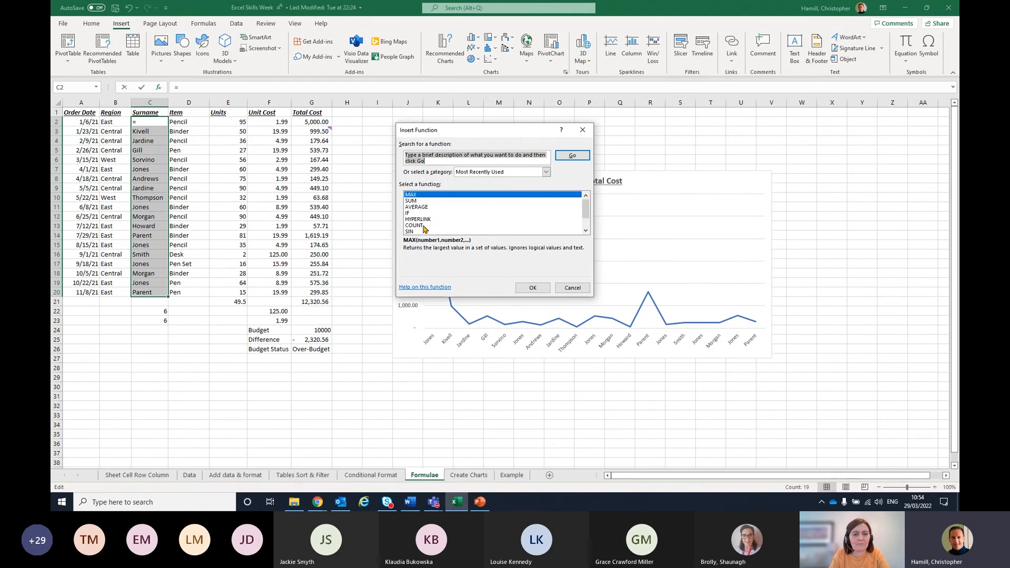
{"action": "left_click", "coordinate": [424, 225]}
{"action": "left_click", "coordinate": [531, 288]}
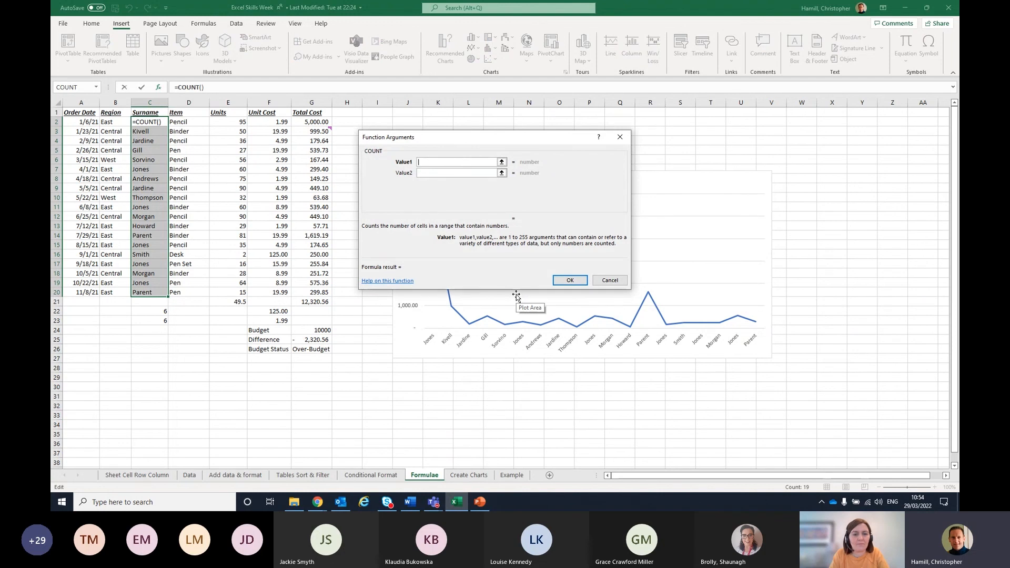
{"action": "left_click", "coordinate": [610, 279]}
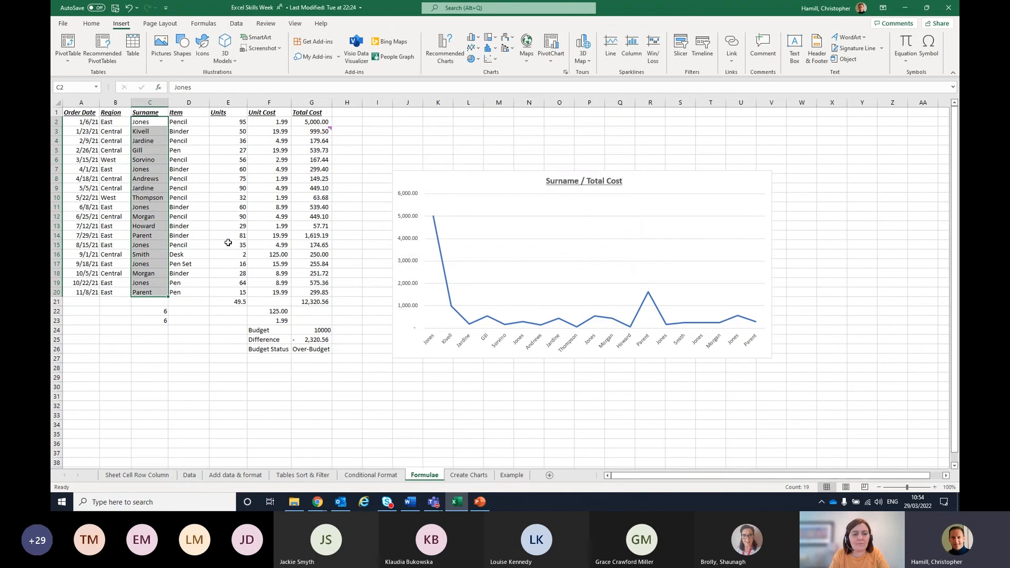